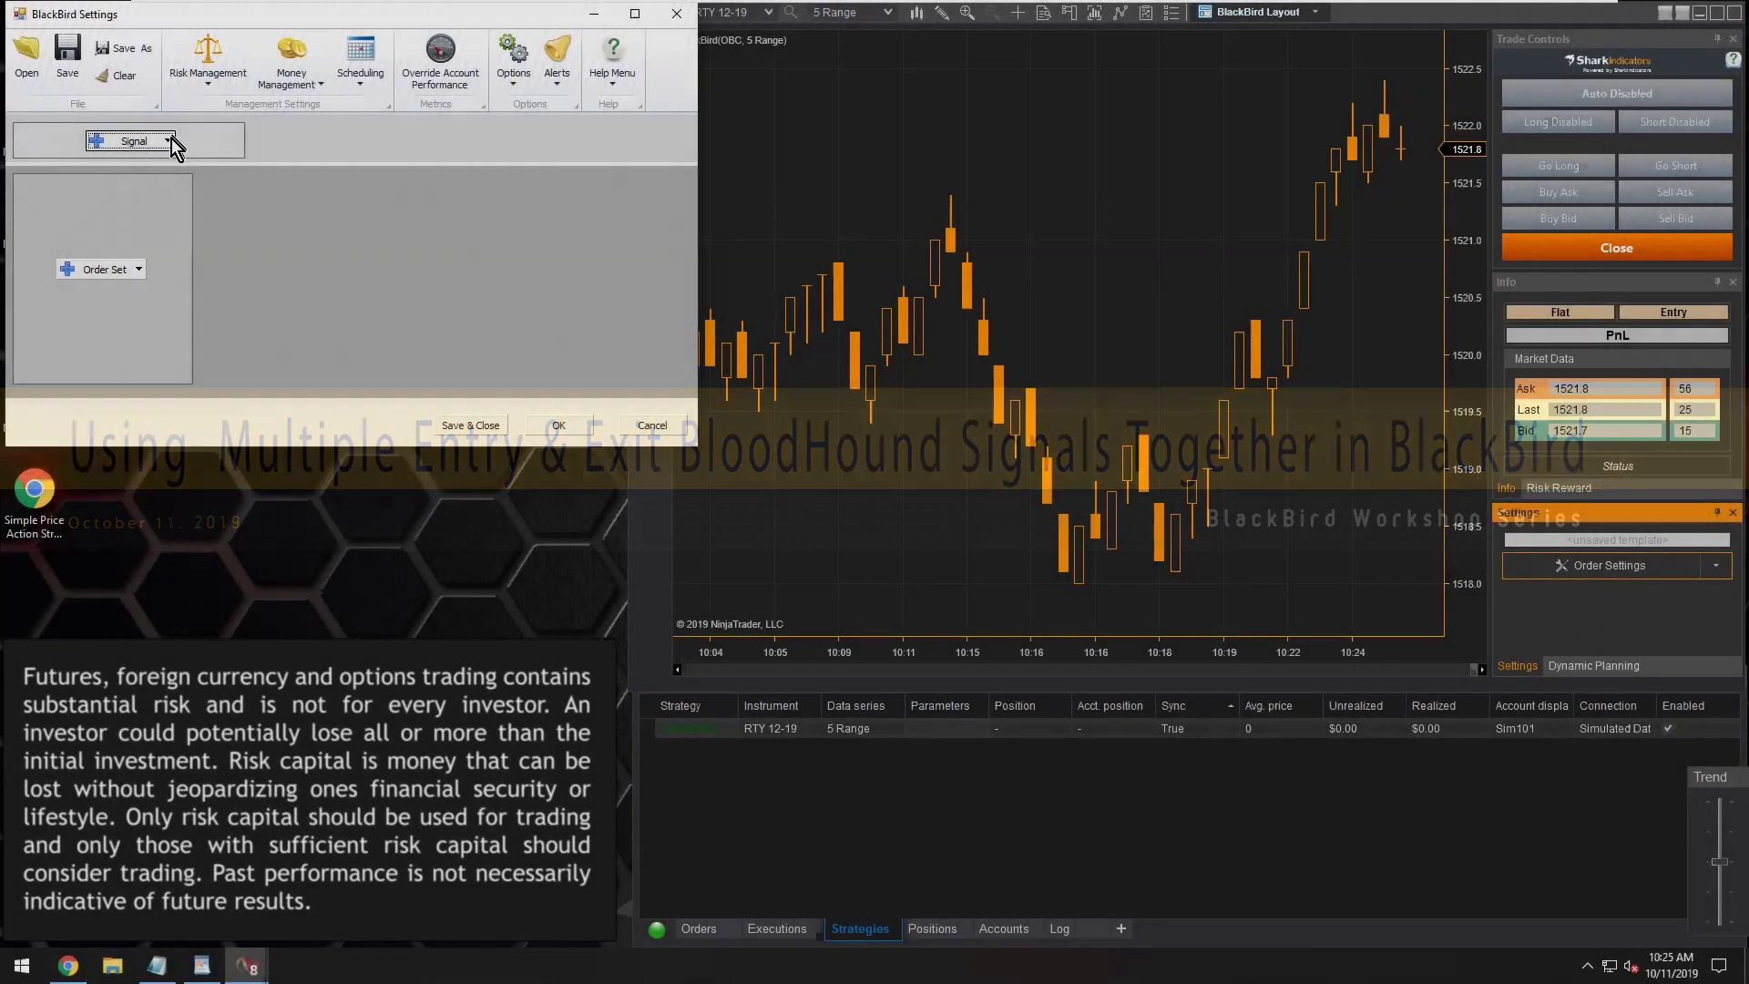
Add a BloodHound signal and load the XO-TEST2.bht template into it
{"action": "left_click", "coordinate": [167, 141]}
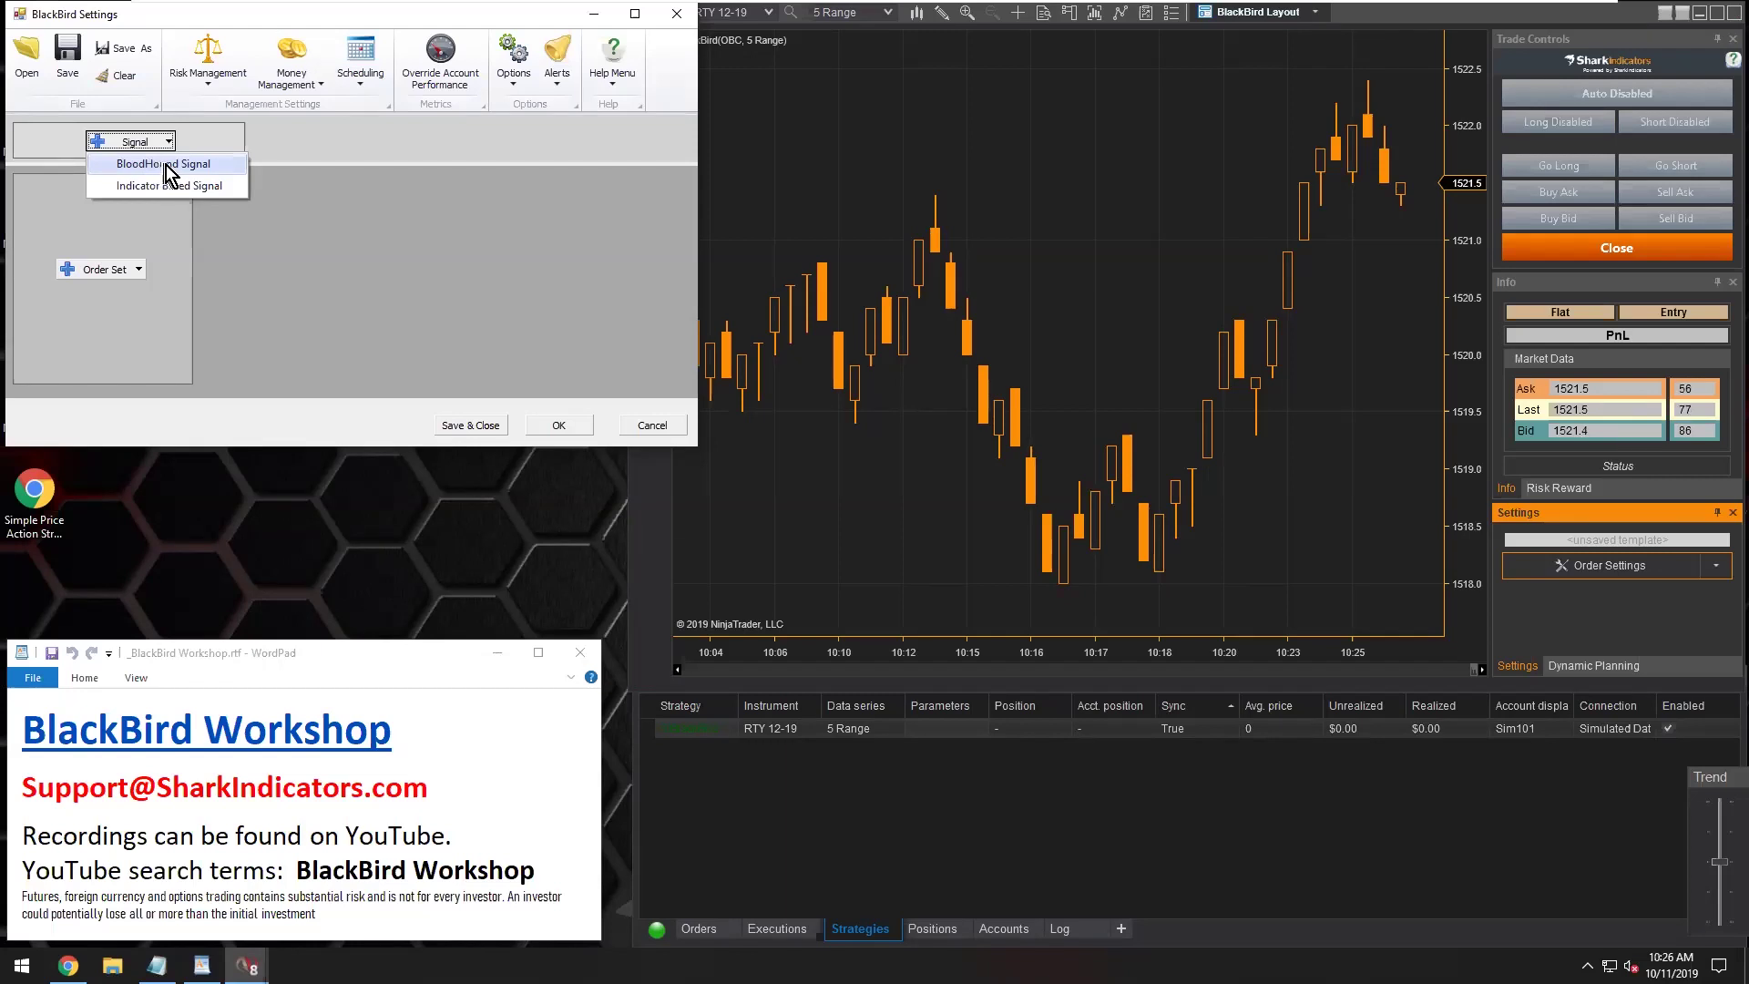
{"action": "left_click", "coordinate": [164, 166]}
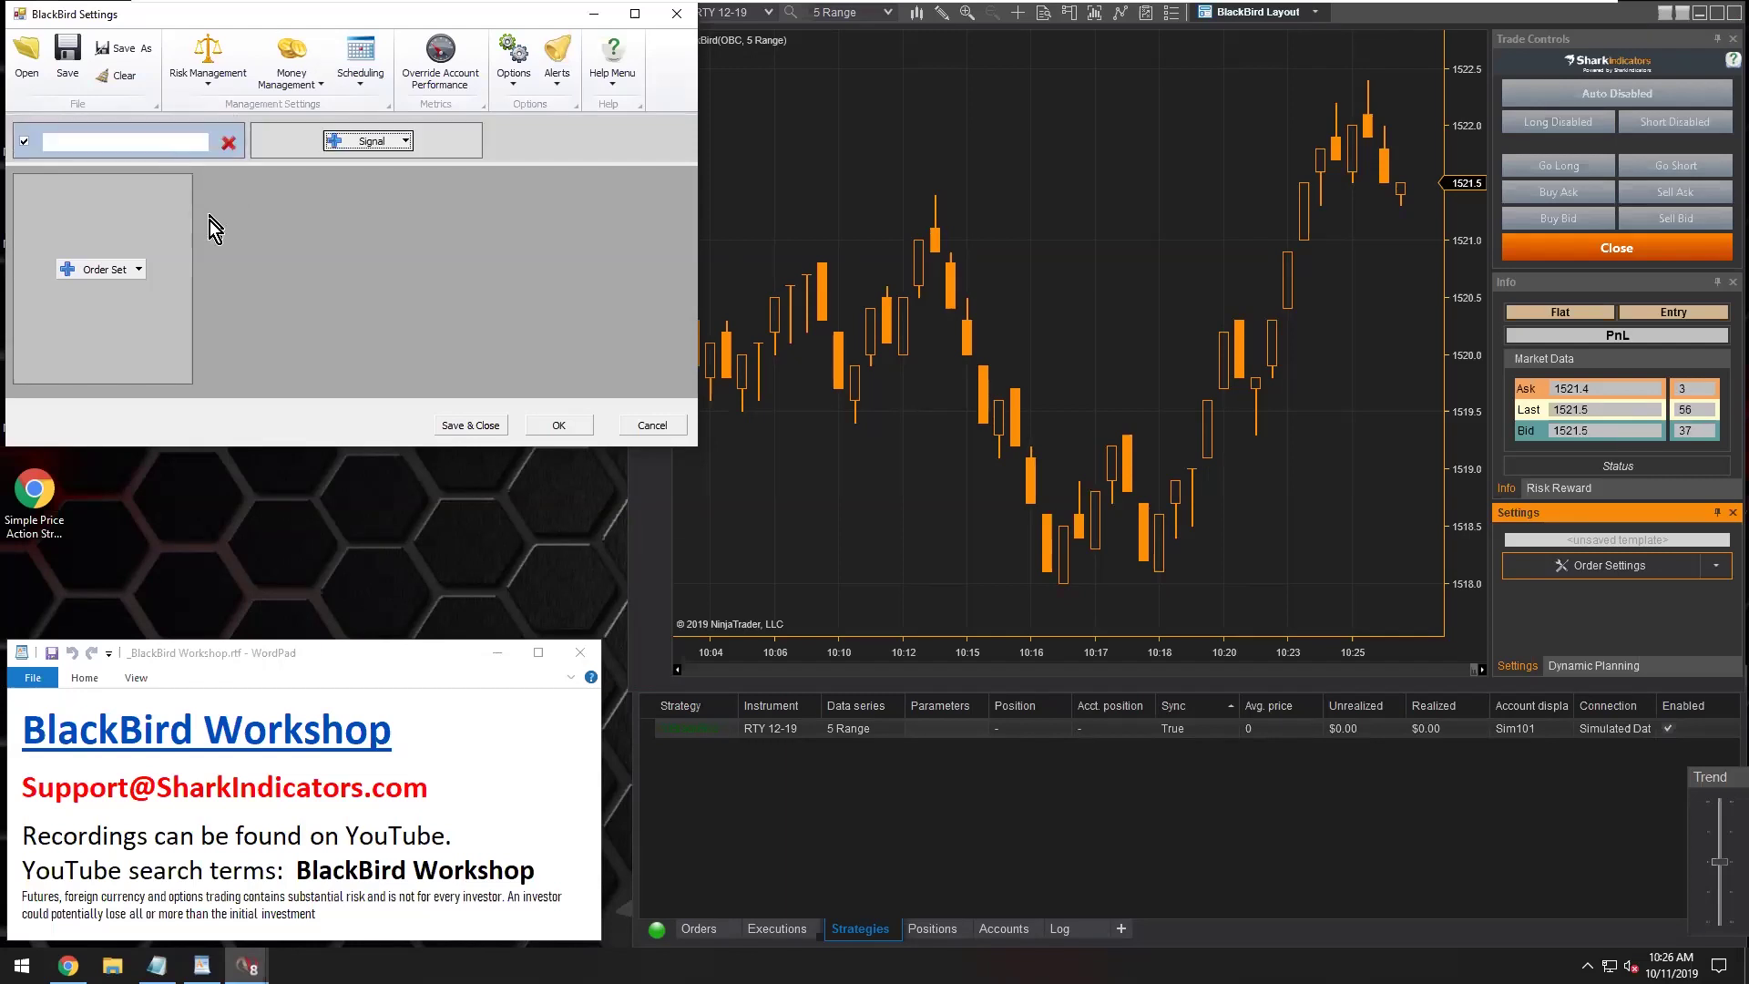
{"action": "left_click", "coordinate": [200, 143]}
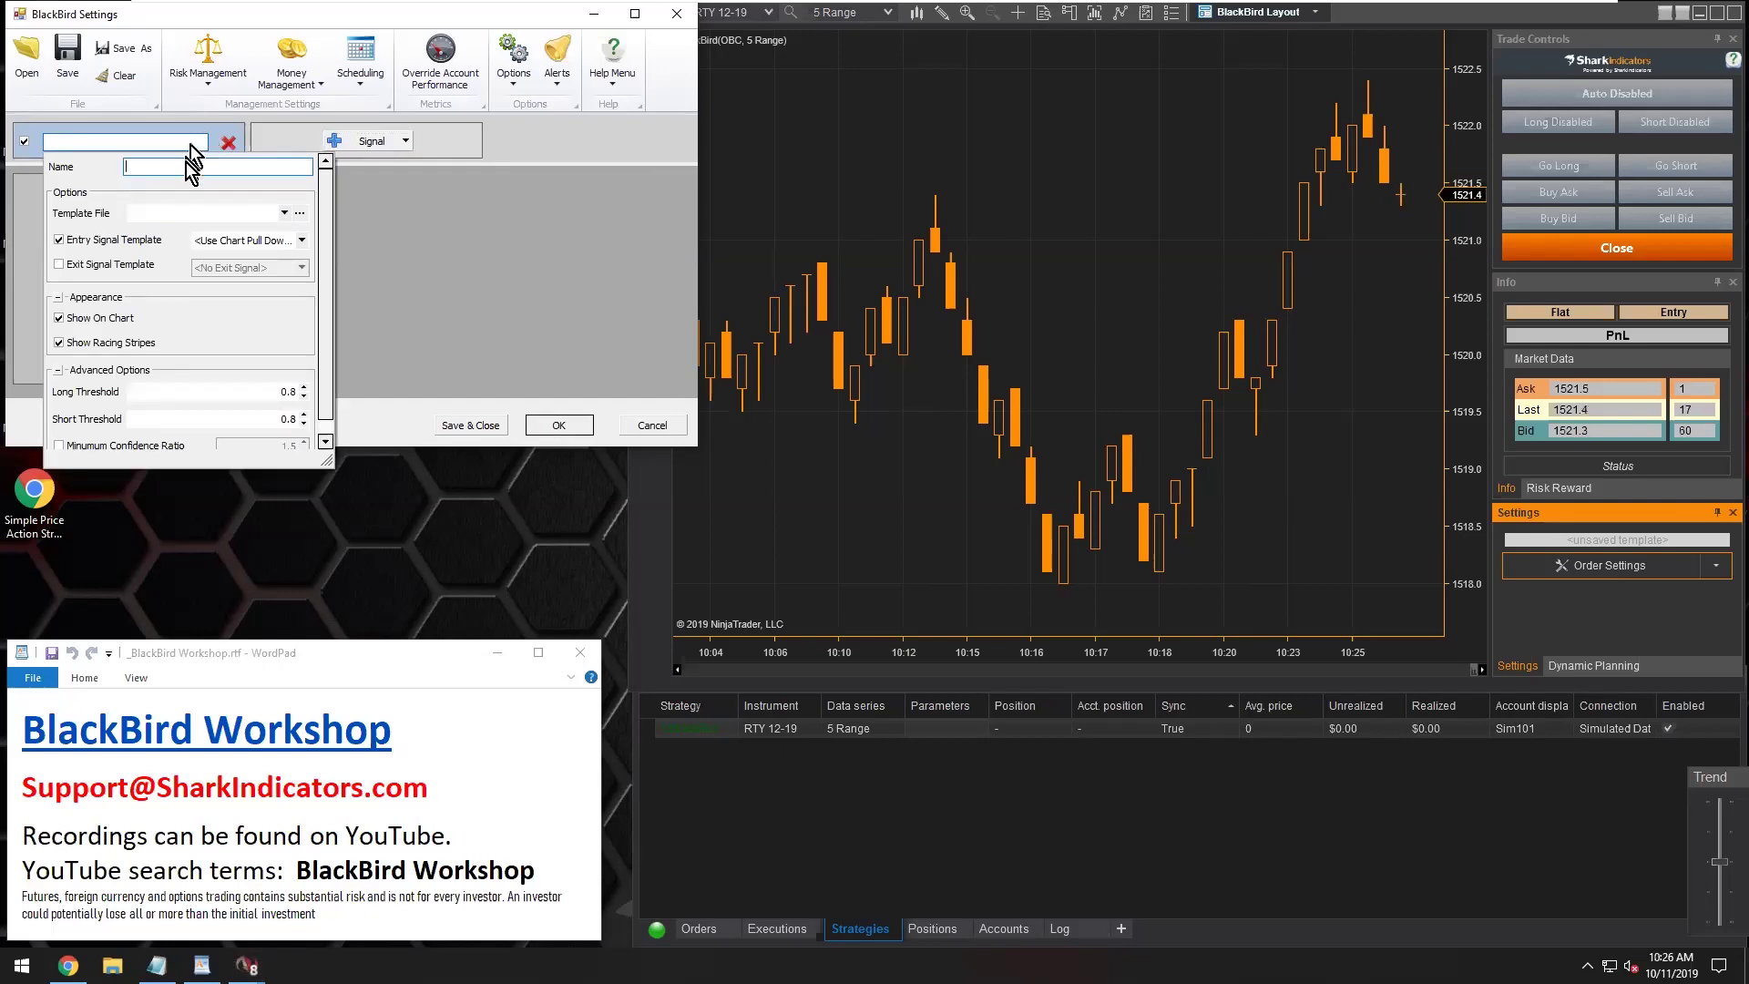
{"action": "left_click", "coordinate": [302, 215]}
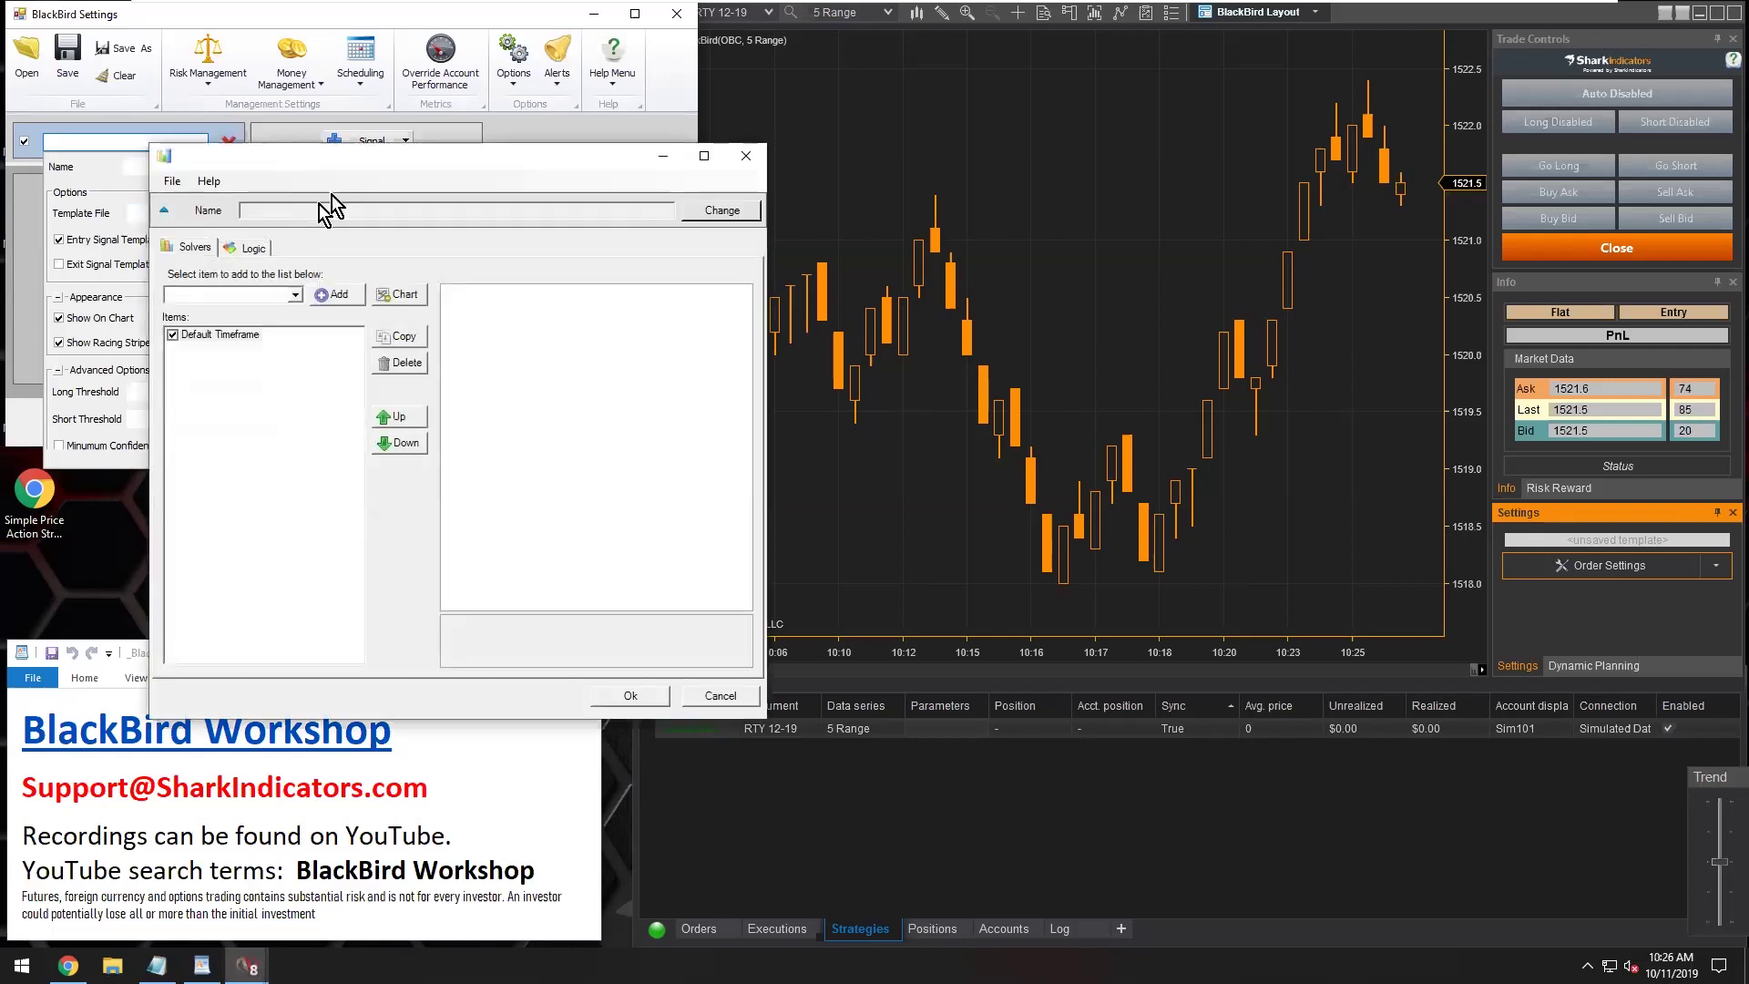
{"action": "left_click_drag", "start_coordinate": [330, 162], "coordinate": [361, 117]}
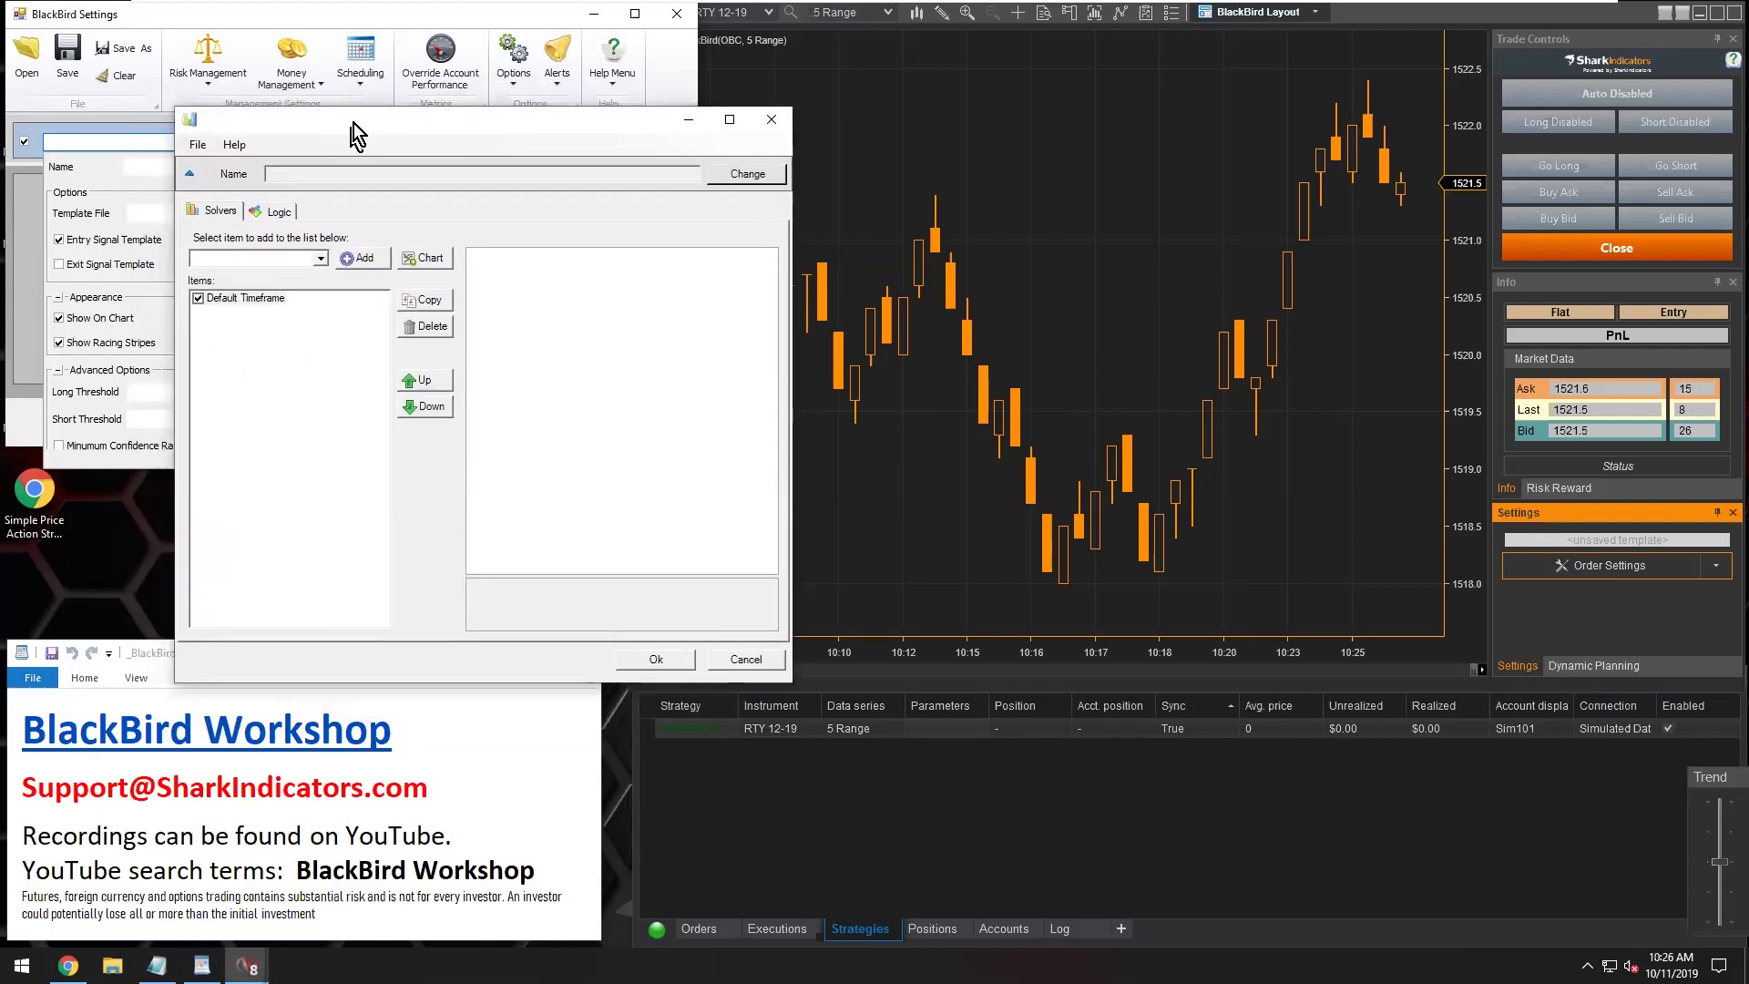
{"action": "left_click", "coordinate": [196, 145]}
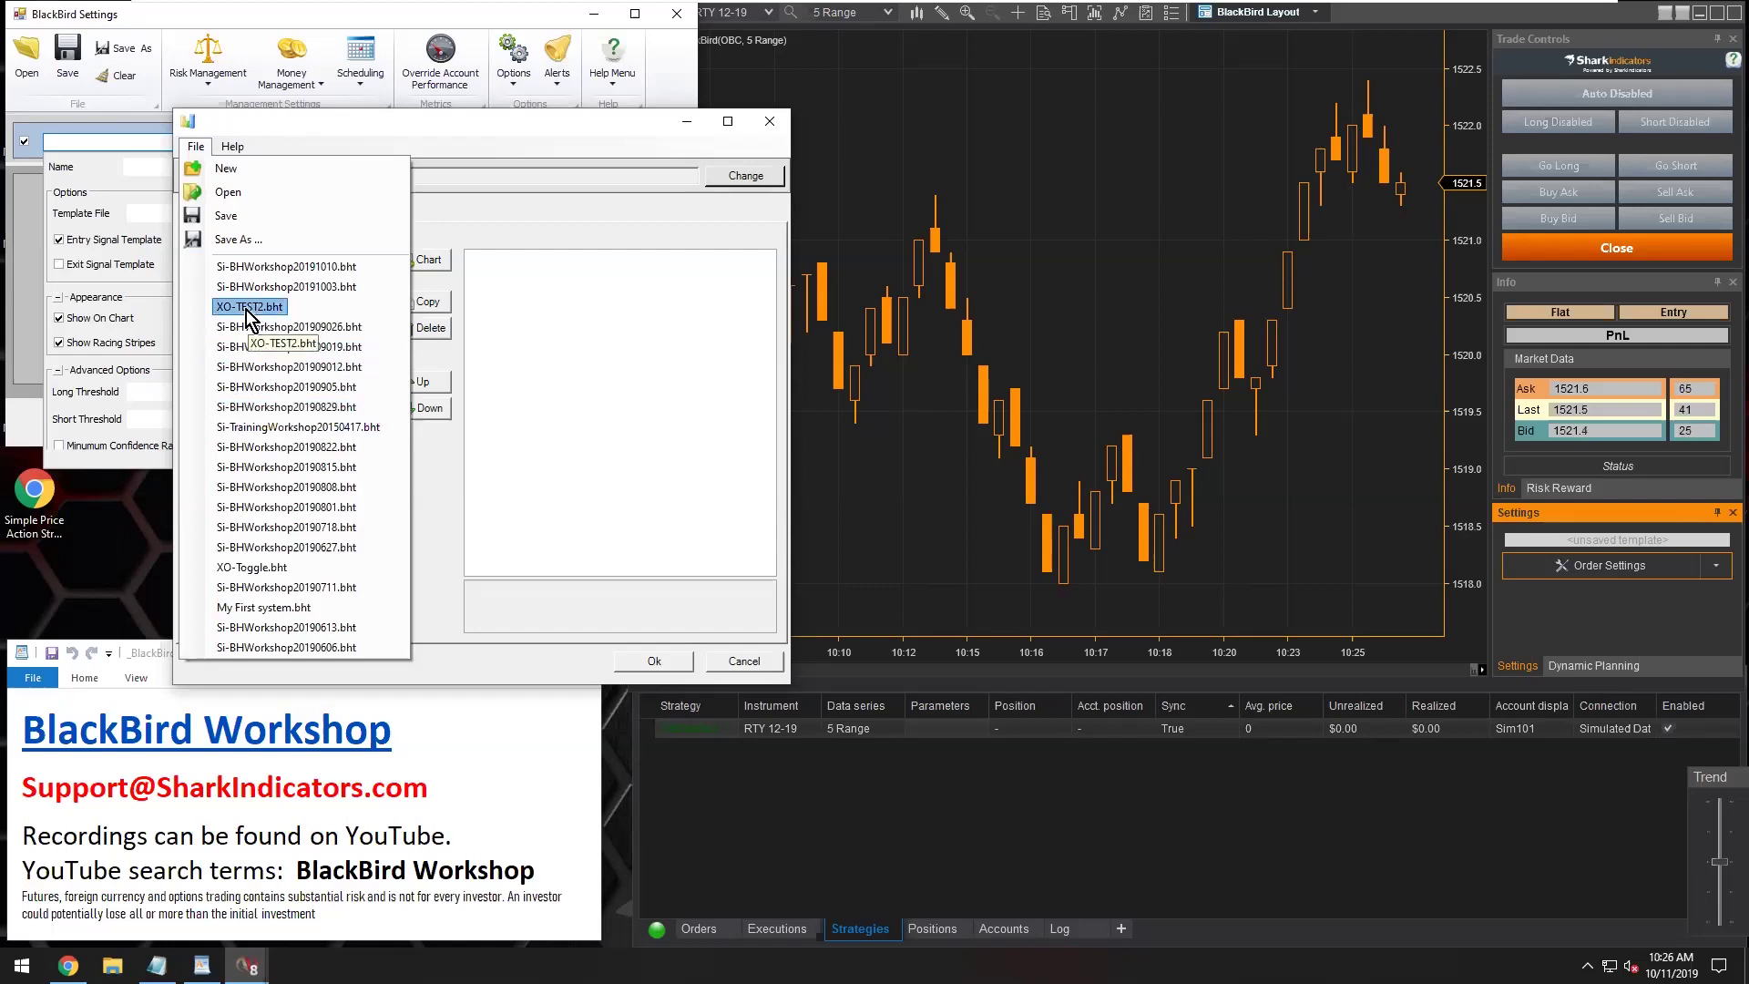
{"action": "left_click", "coordinate": [247, 312]}
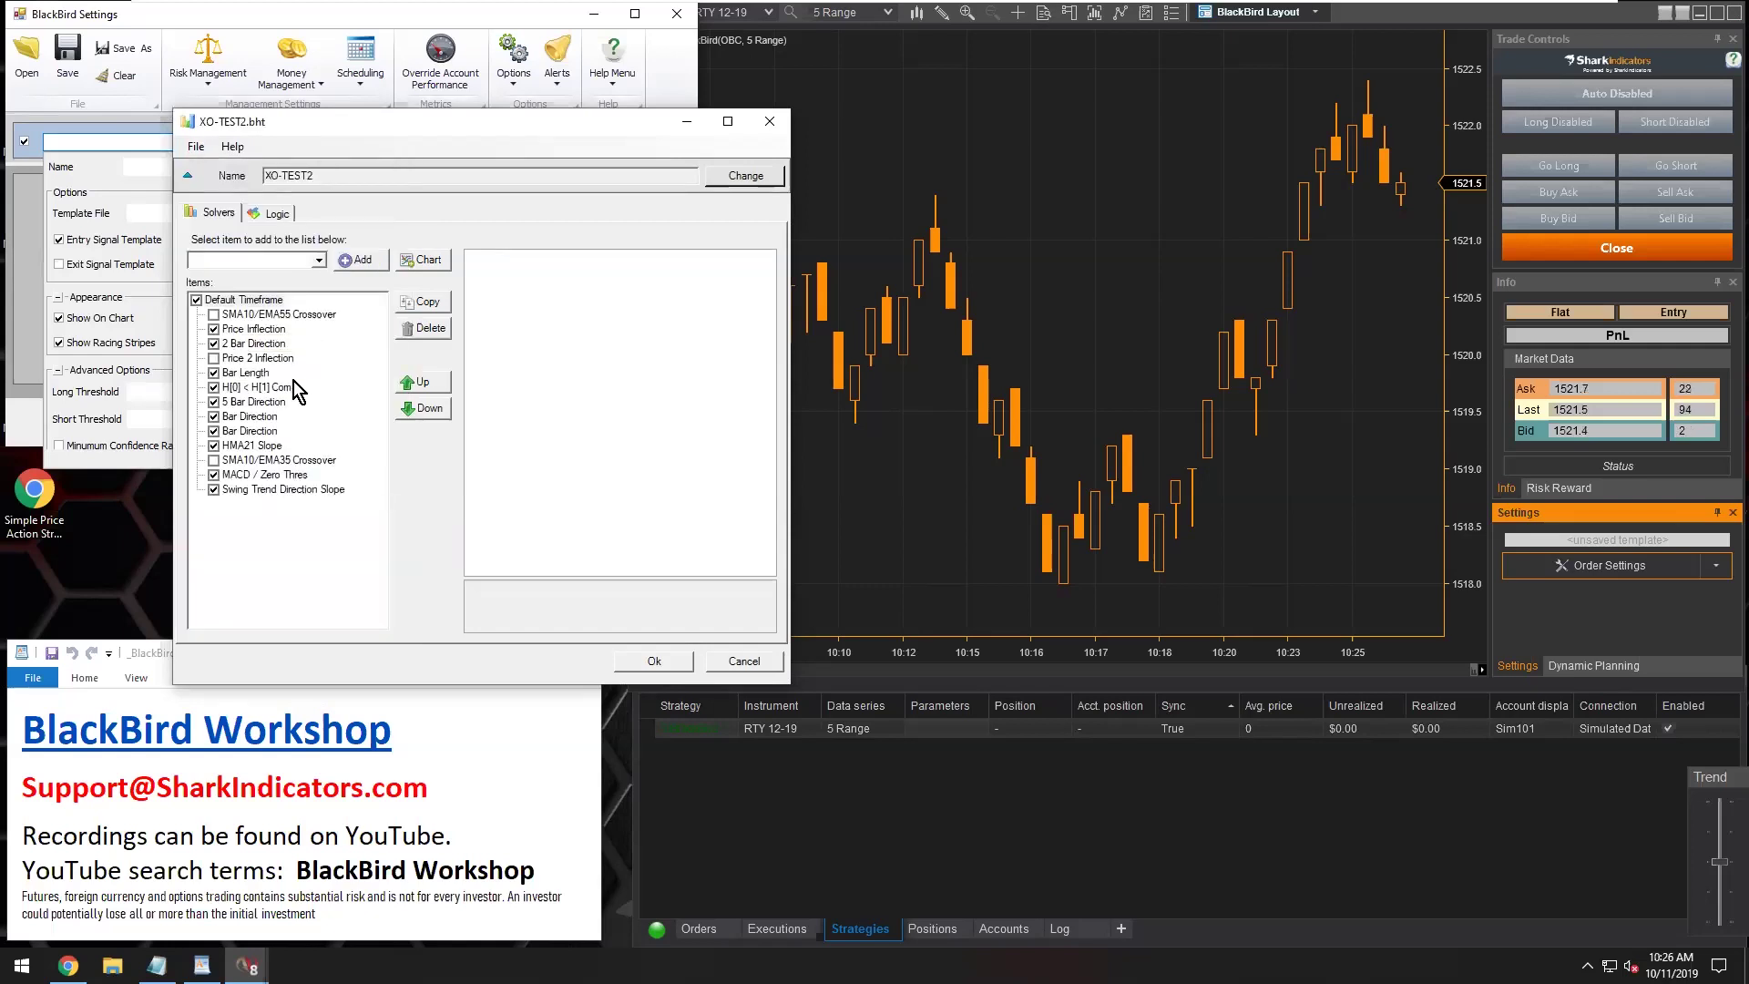
{"action": "left_click", "coordinate": [653, 663]}
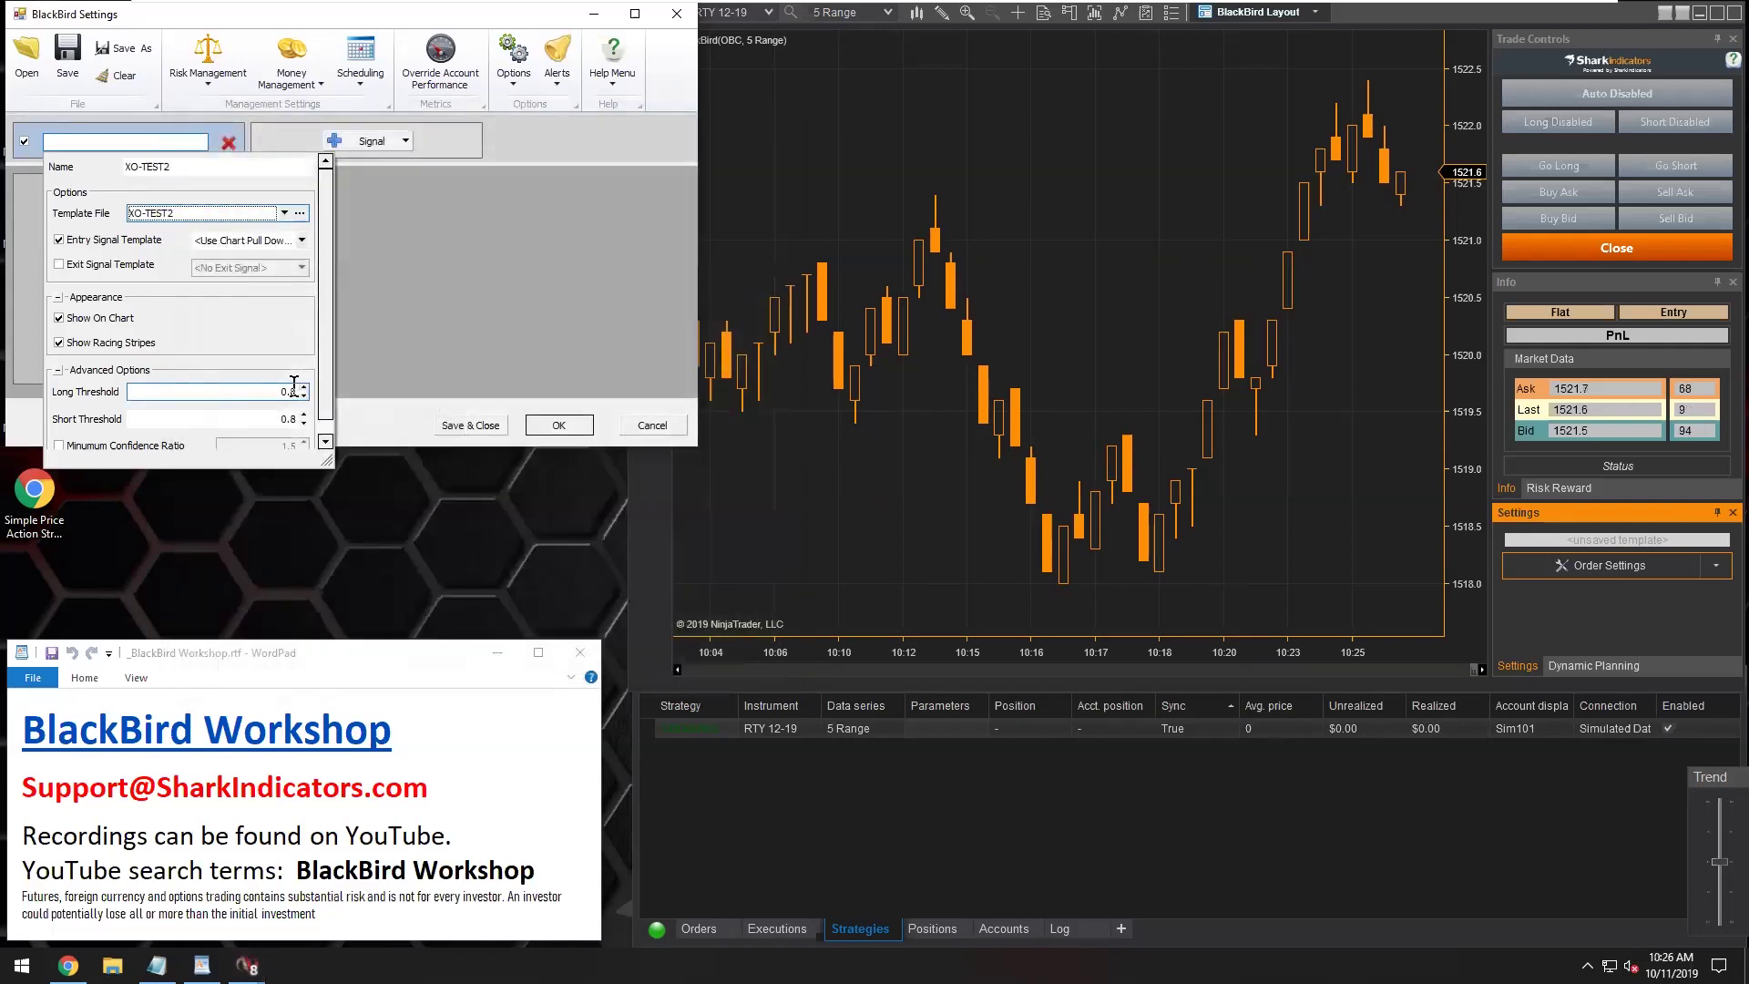
Set the XO-TEST2 signal's entry signal template to Price Inf w MACD filter
{"action": "left_click", "coordinate": [129, 167]}
{"action": "left_click_drag", "start_coordinate": [176, 167], "coordinate": [124, 167]}
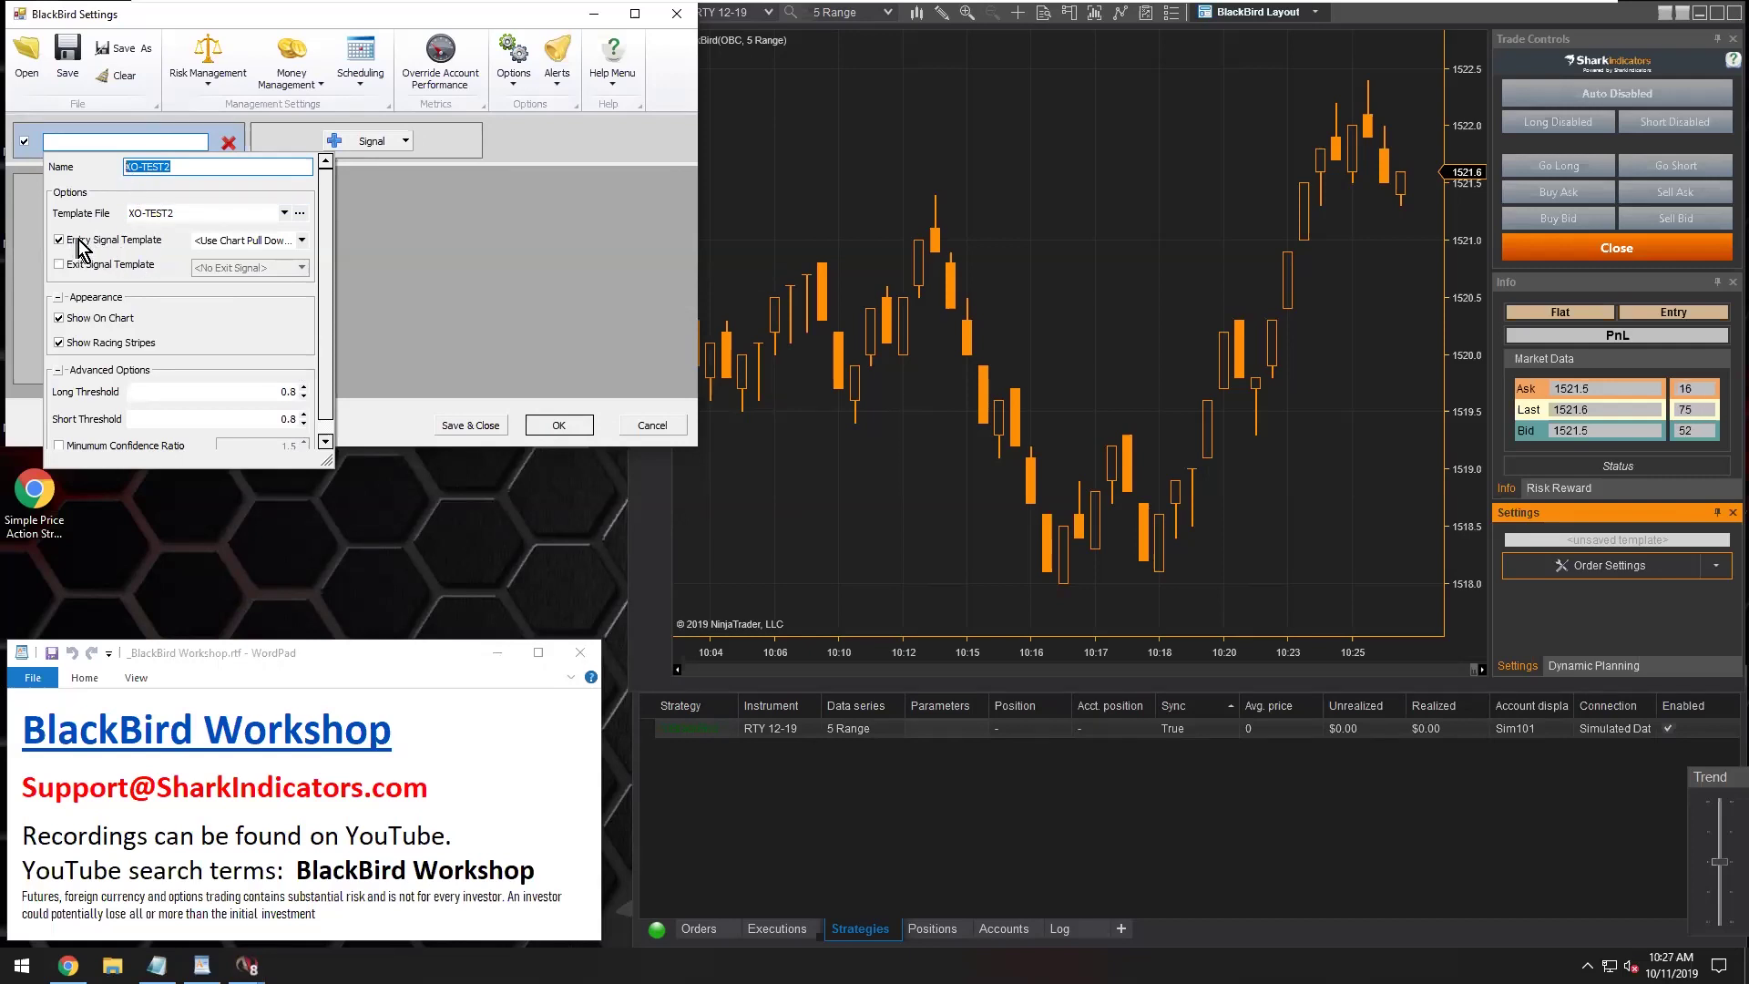
{"action": "left_click", "coordinate": [301, 240]}
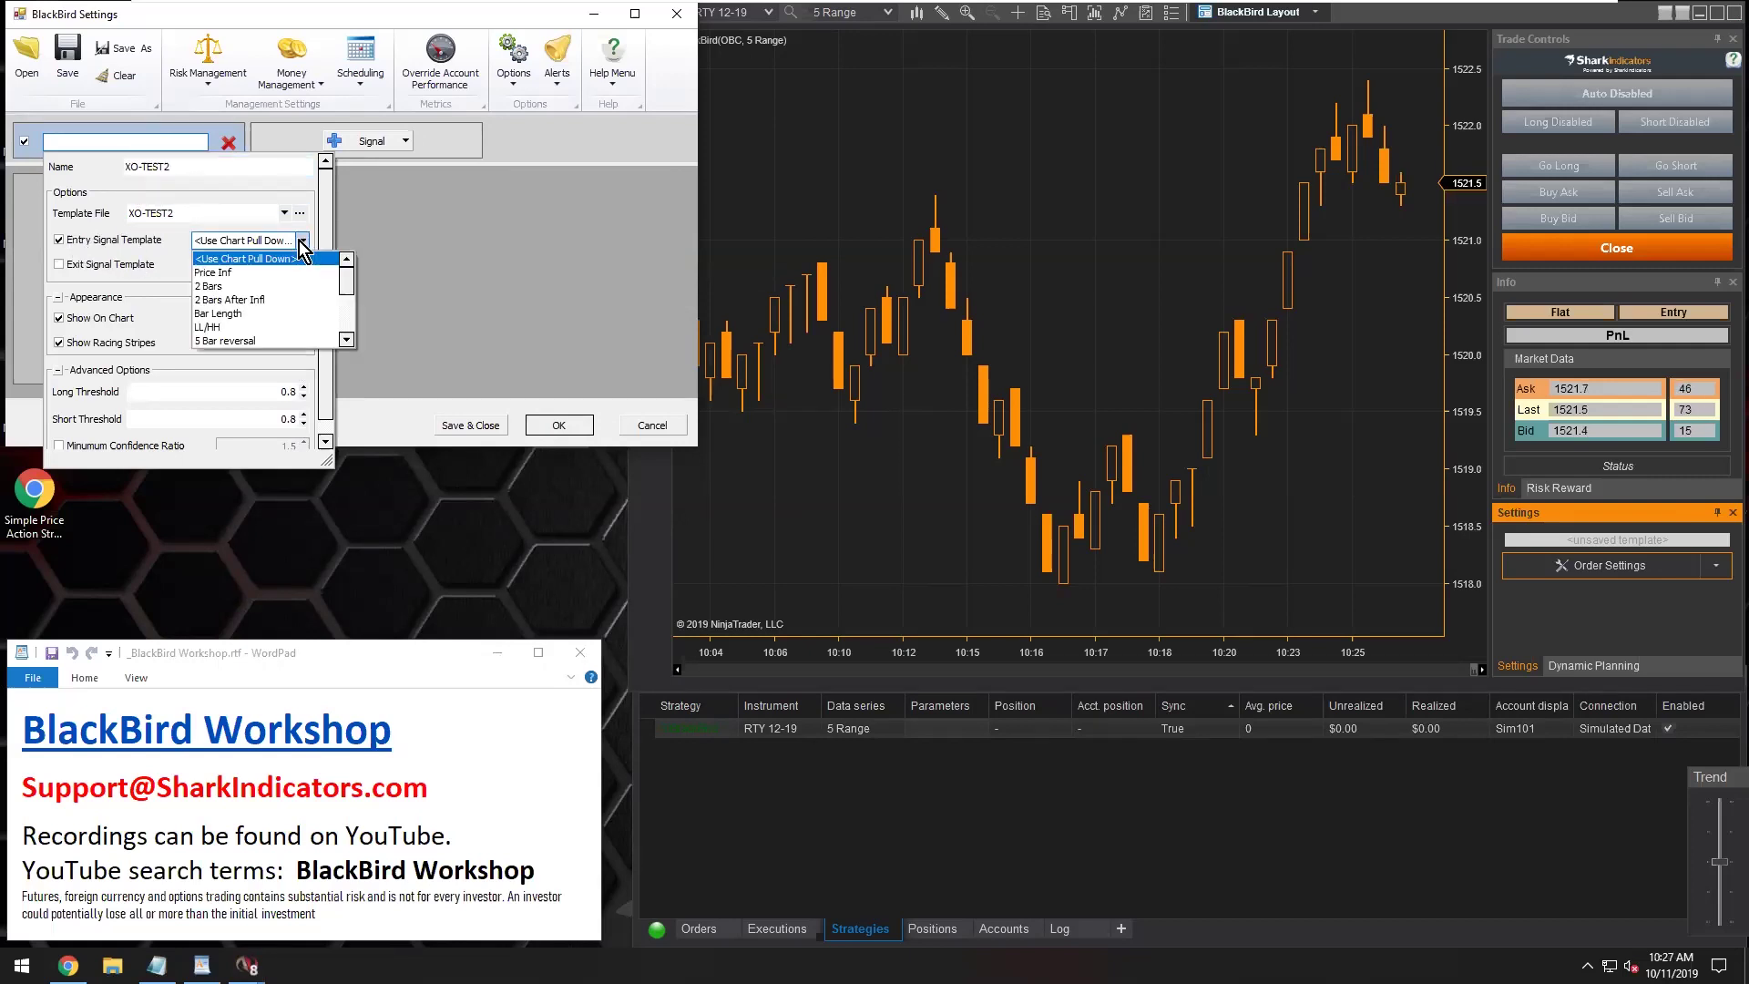
{"action": "scroll", "coordinate": [285, 318], "scroll_direction": "down", "scroll_amount": 1}
{"action": "scroll", "coordinate": [285, 319], "scroll_direction": "down", "scroll_amount": 2}
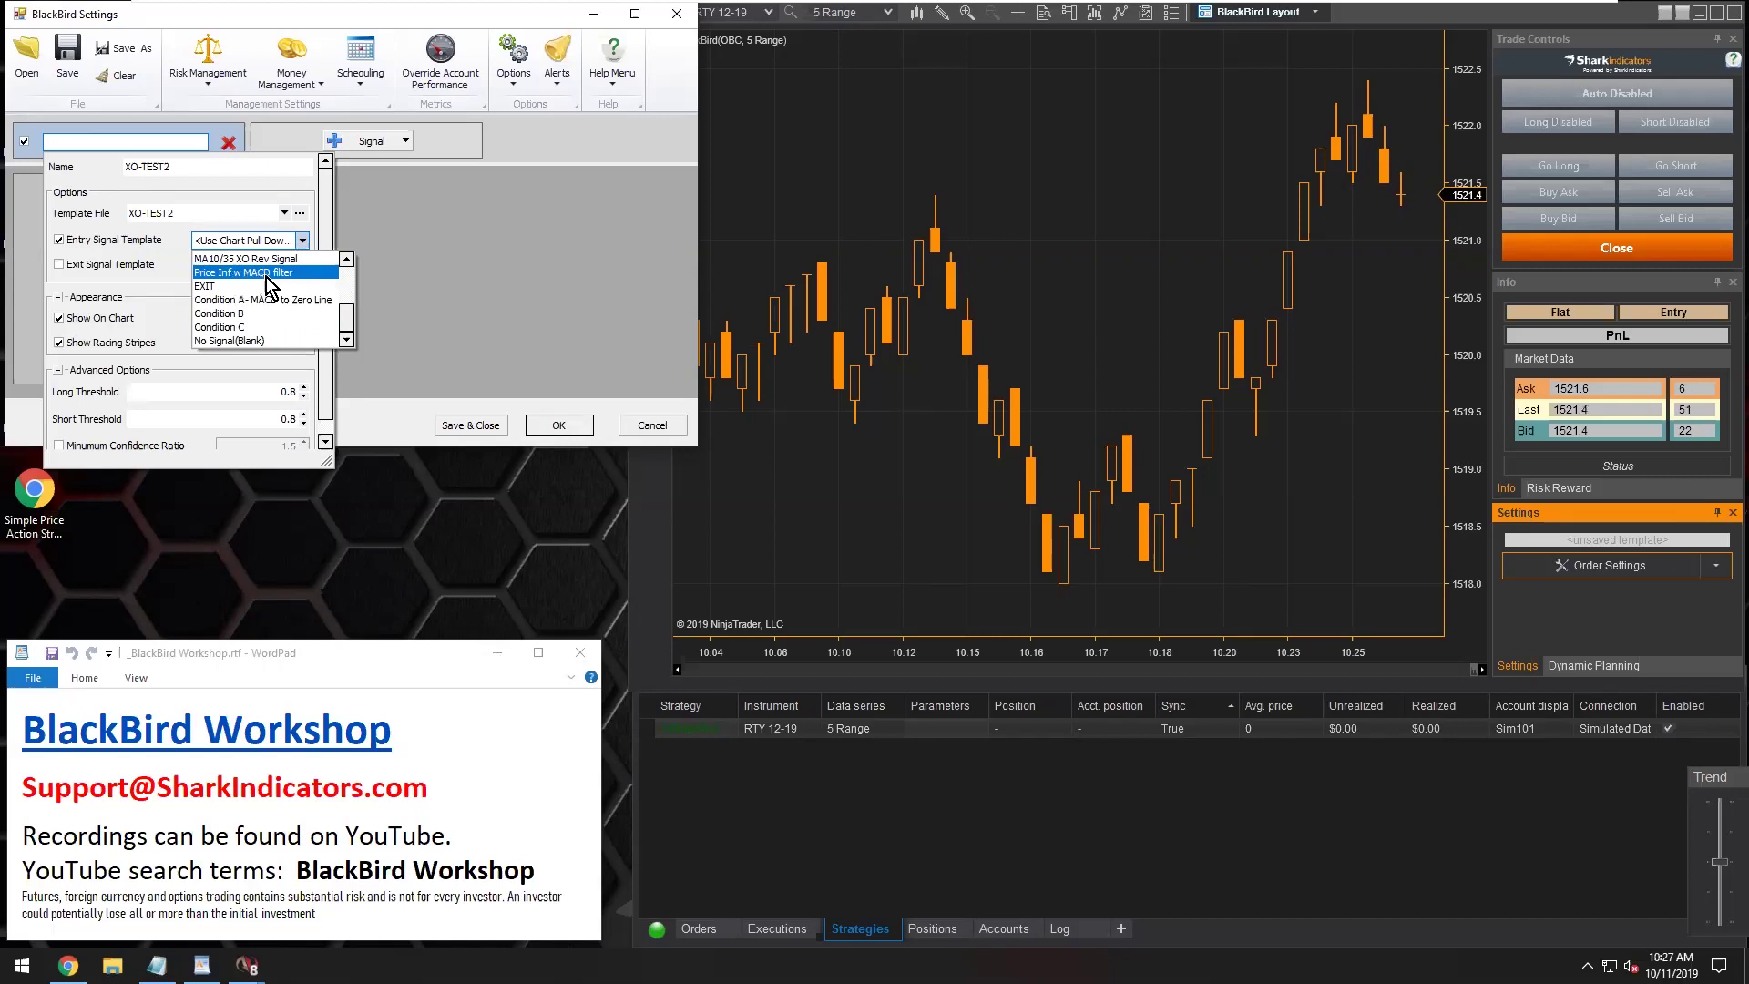
{"action": "left_click", "coordinate": [266, 276]}
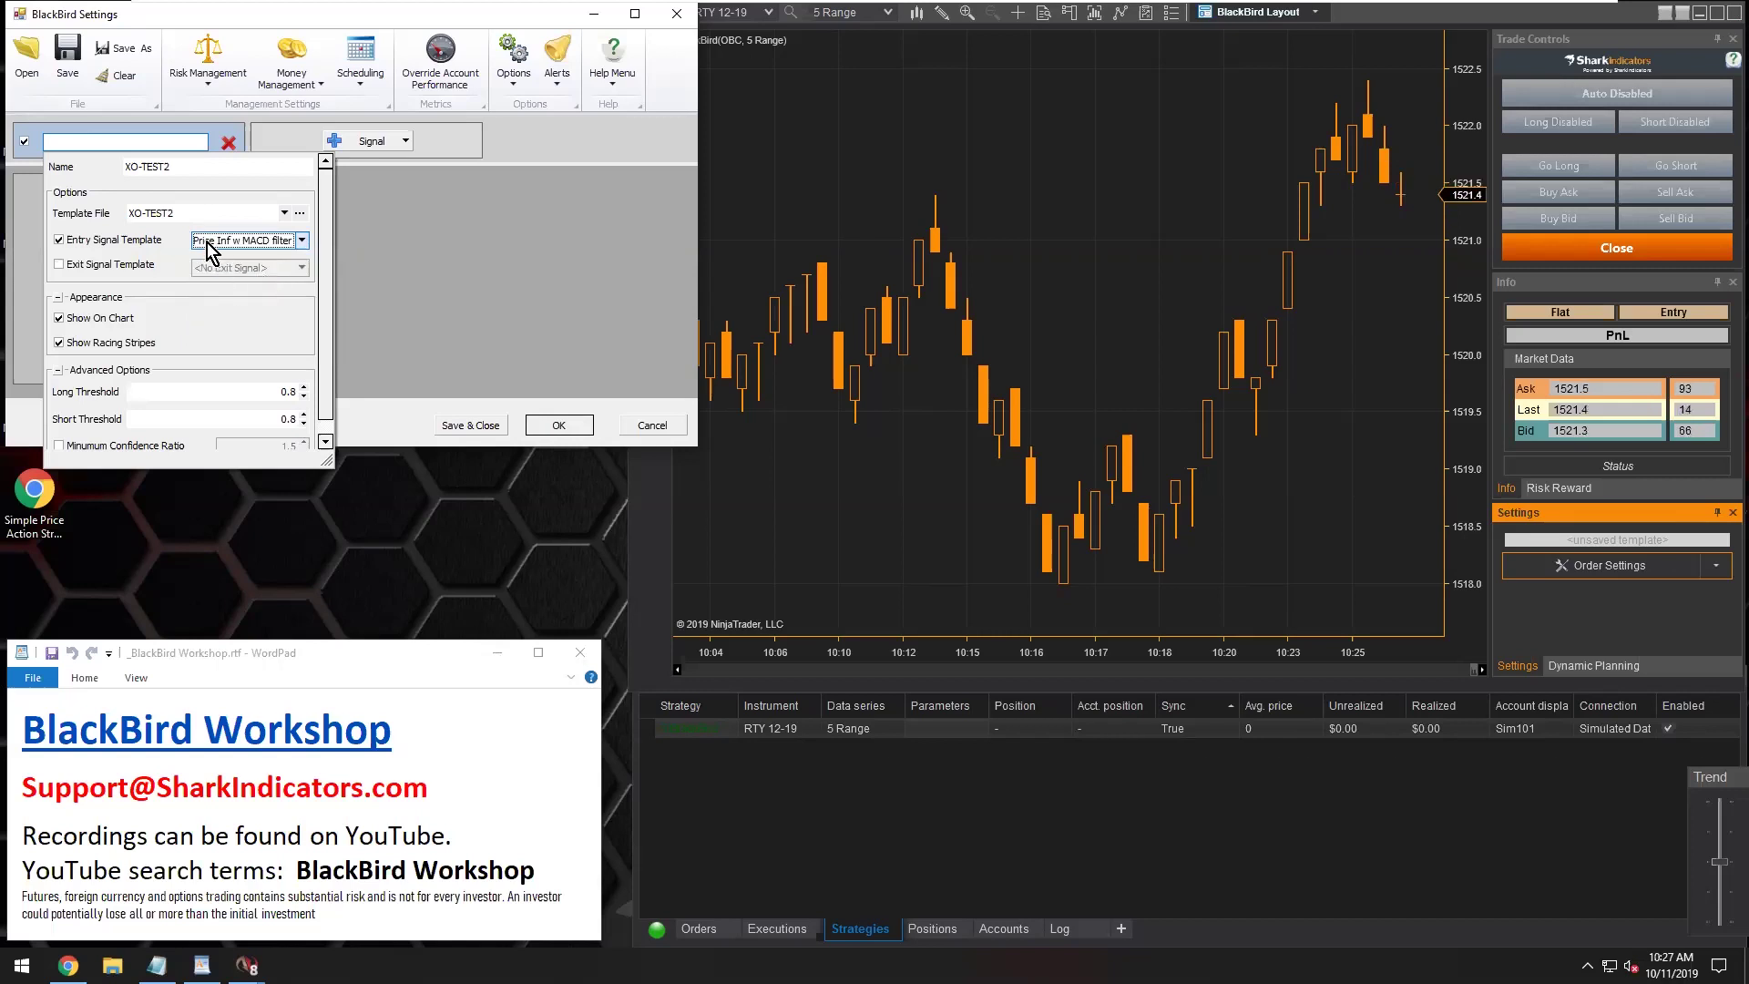
Change the XO-TEST2 signal's entry signal template to EXIT and look through the other available logic templates
{"action": "left_click", "coordinate": [303, 241]}
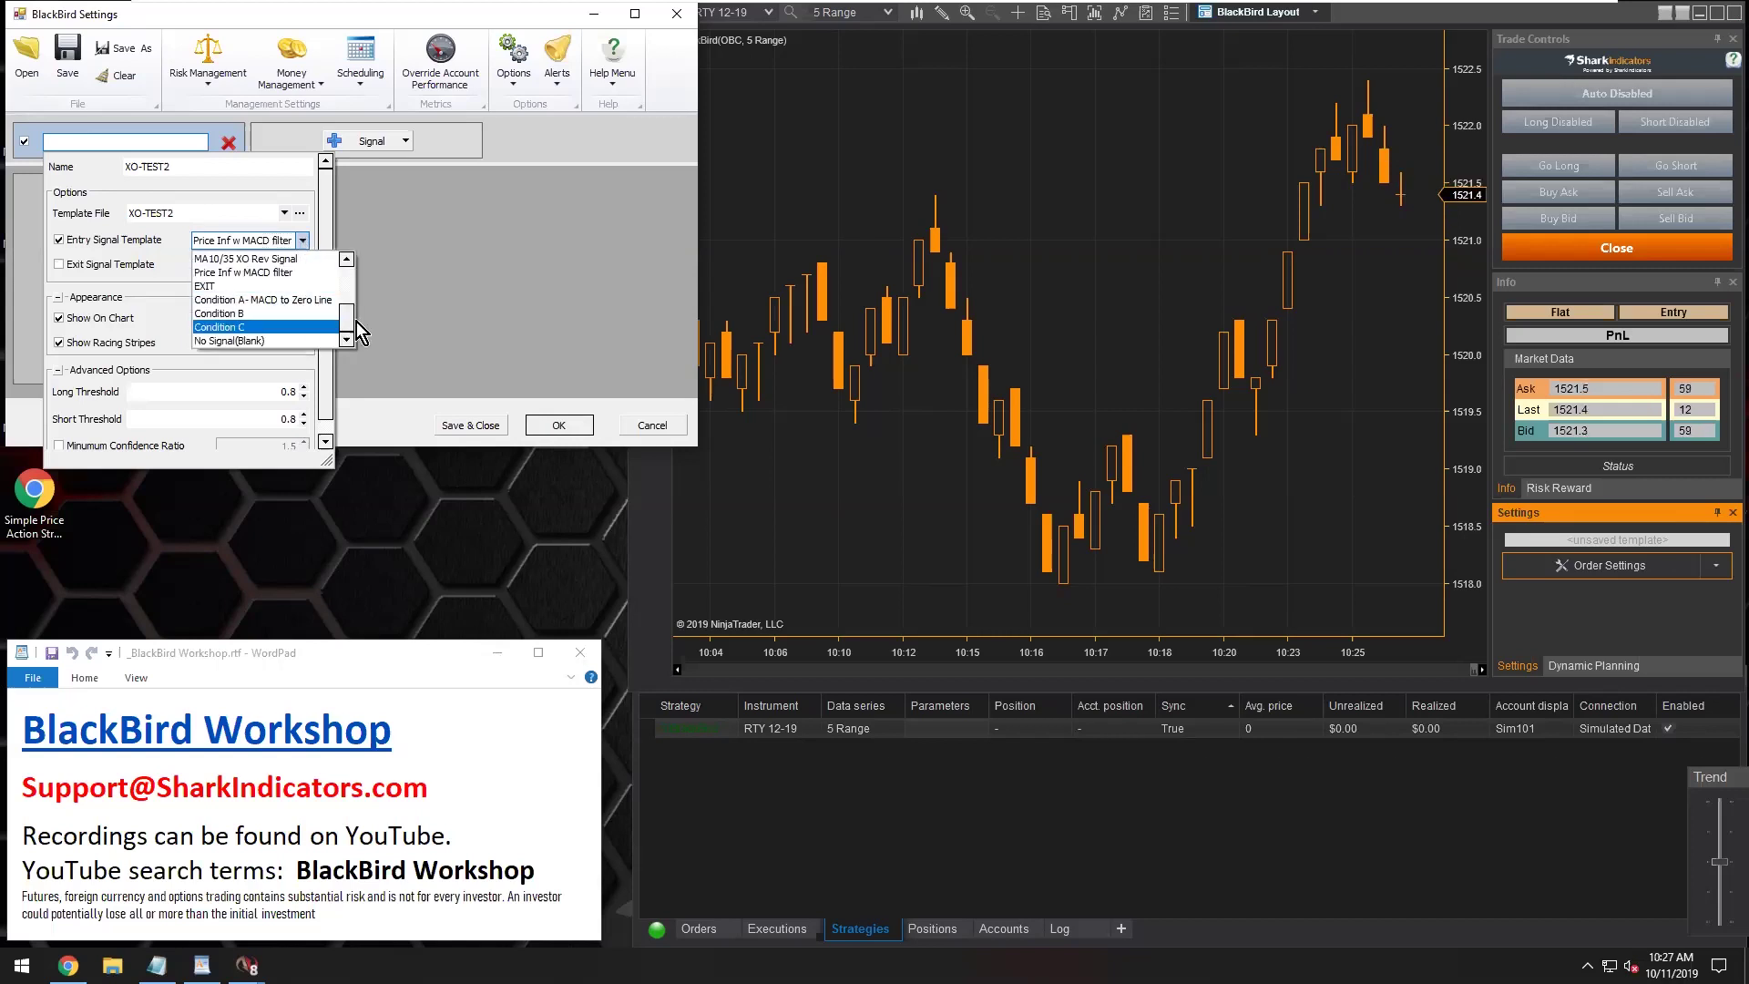
{"action": "mouse_move", "coordinate": [350, 324]}
{"action": "left_mouse_down"}
{"action": "mouse_move", "coordinate": [350, 279]}
{"action": "mouse_move", "coordinate": [351, 327]}
{"action": "left_mouse_up"}
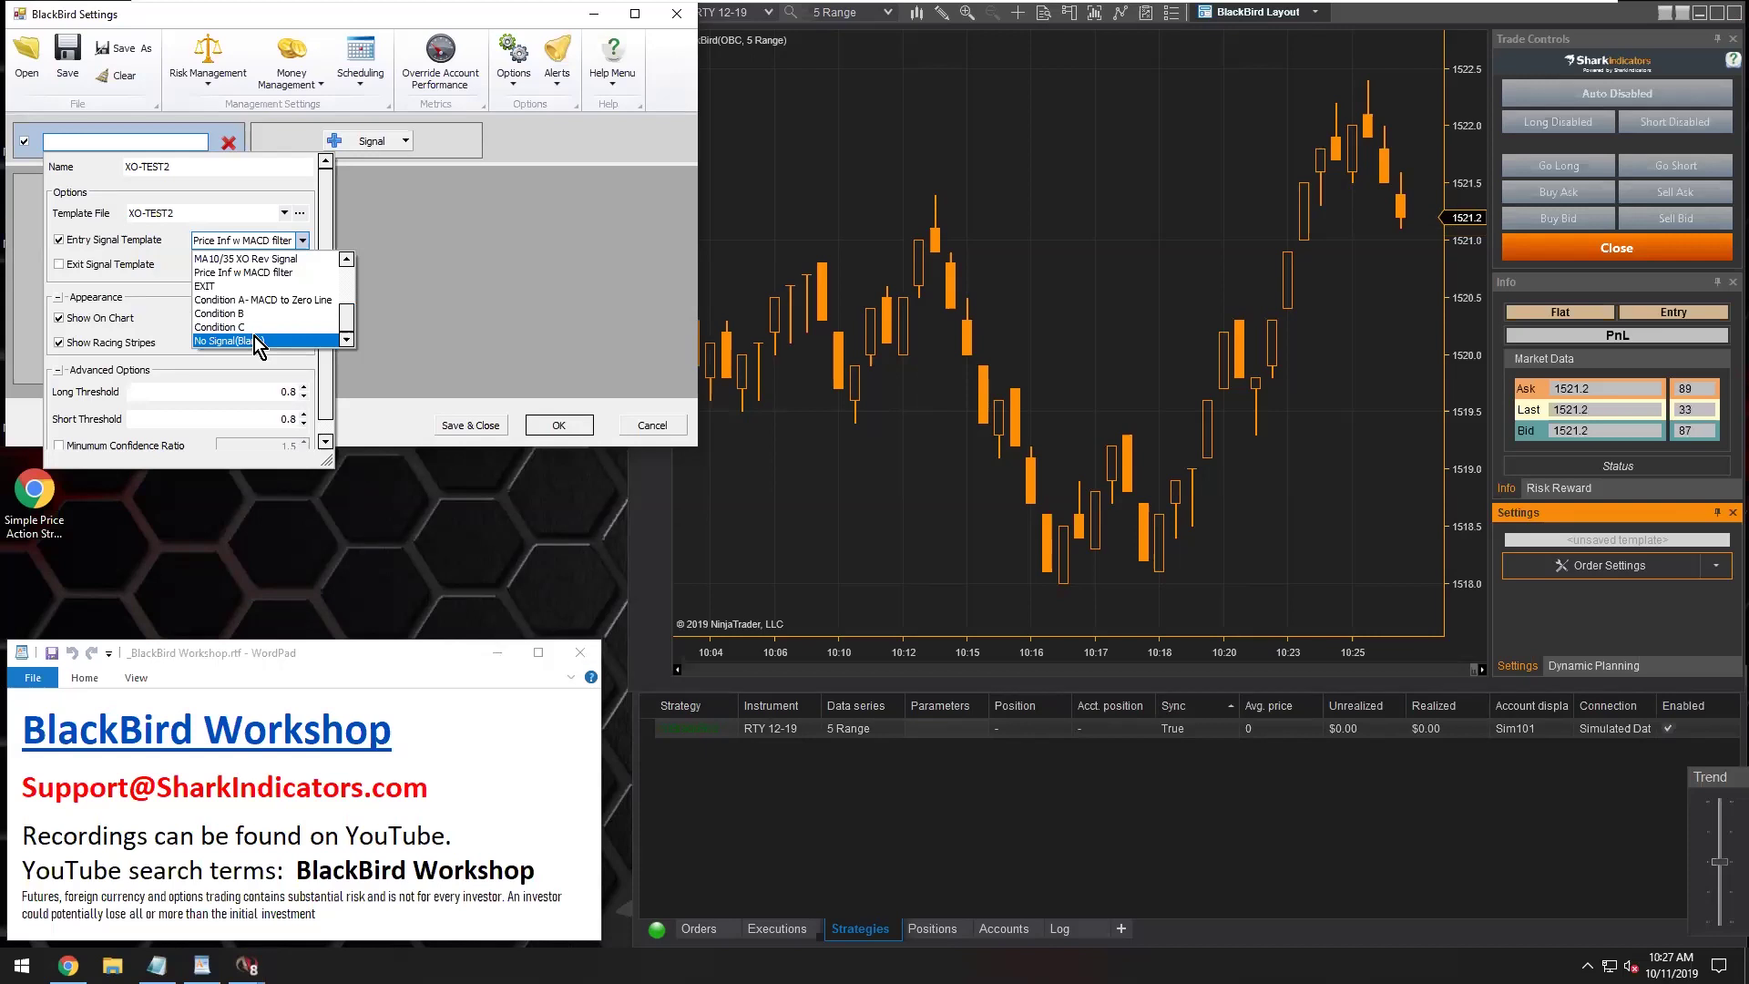
{"action": "left_click", "coordinate": [227, 288]}
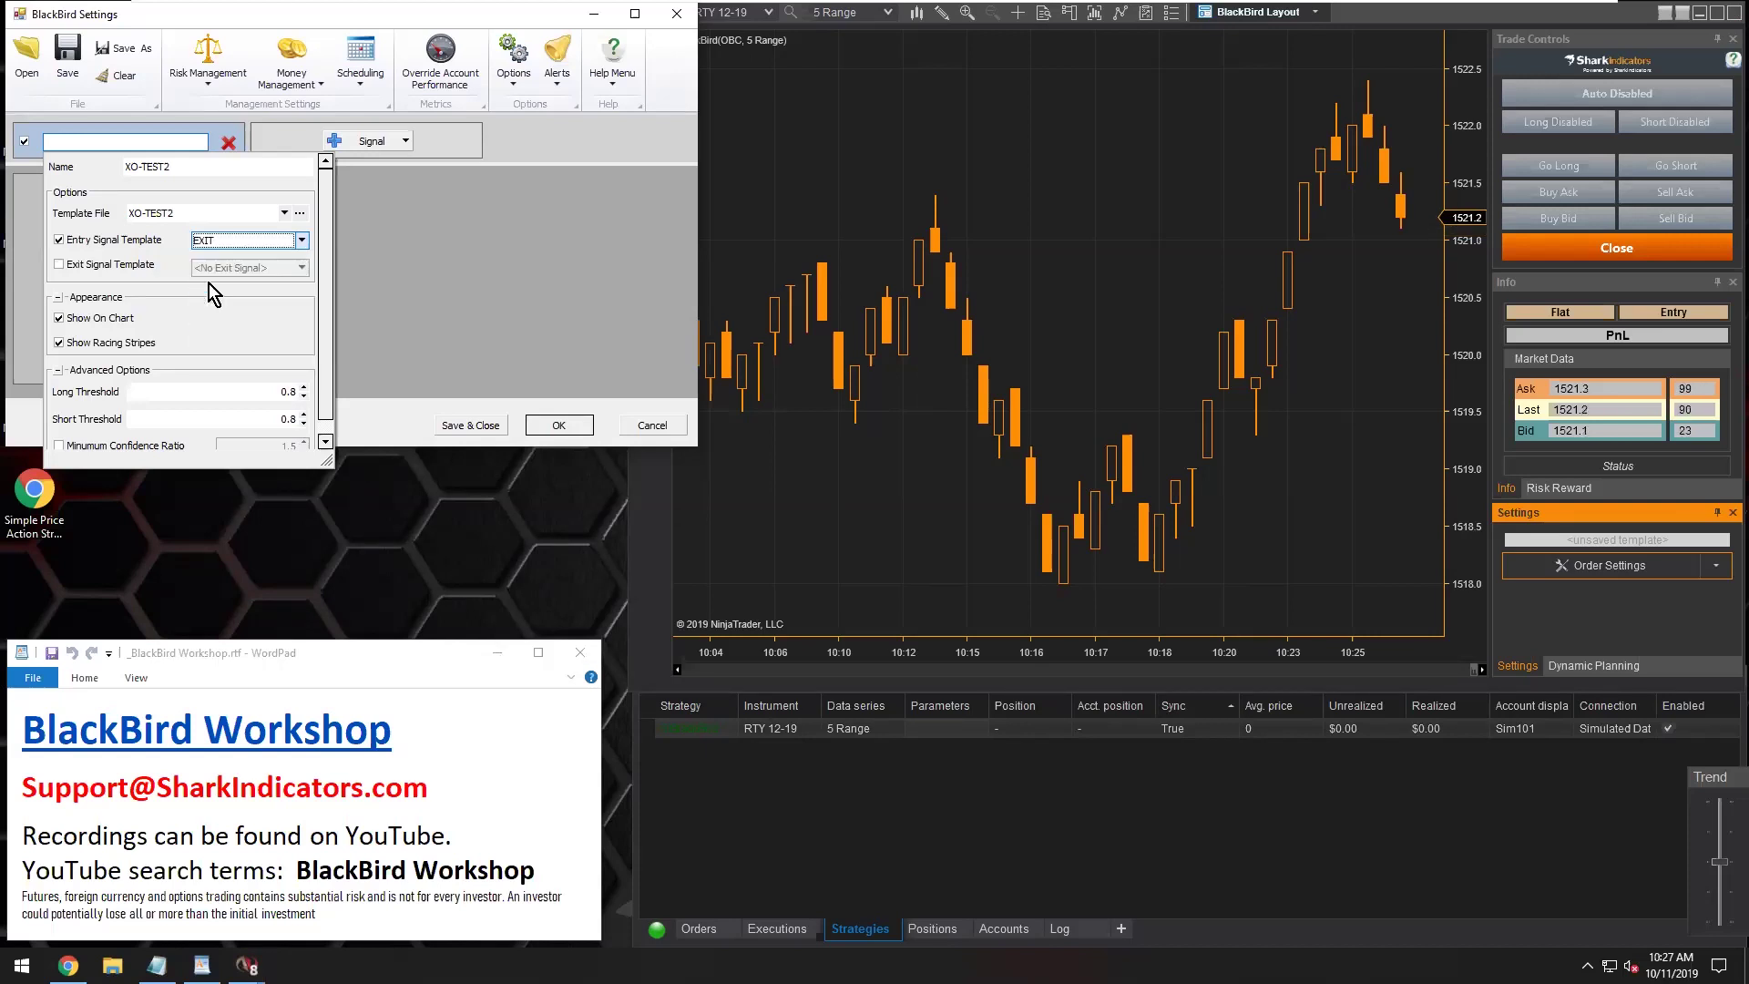
{"action": "left_click", "coordinate": [270, 242]}
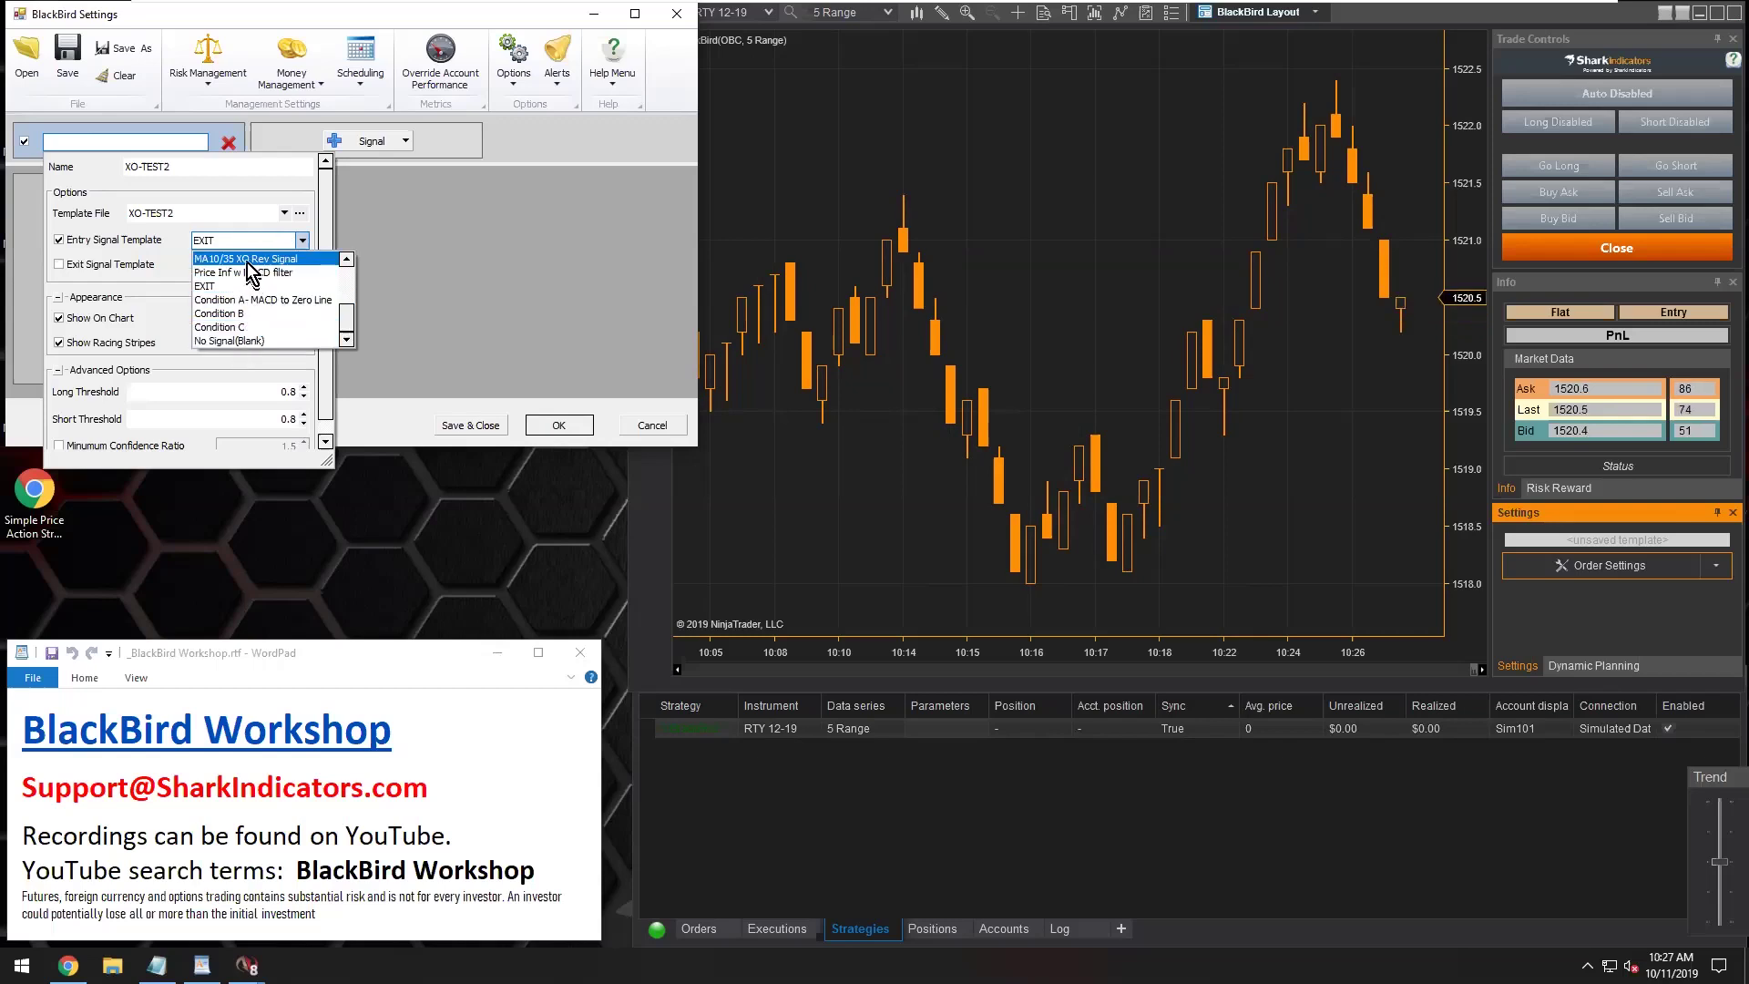
{"action": "left_click_drag", "start_coordinate": [343, 315], "coordinate": [350, 273]}
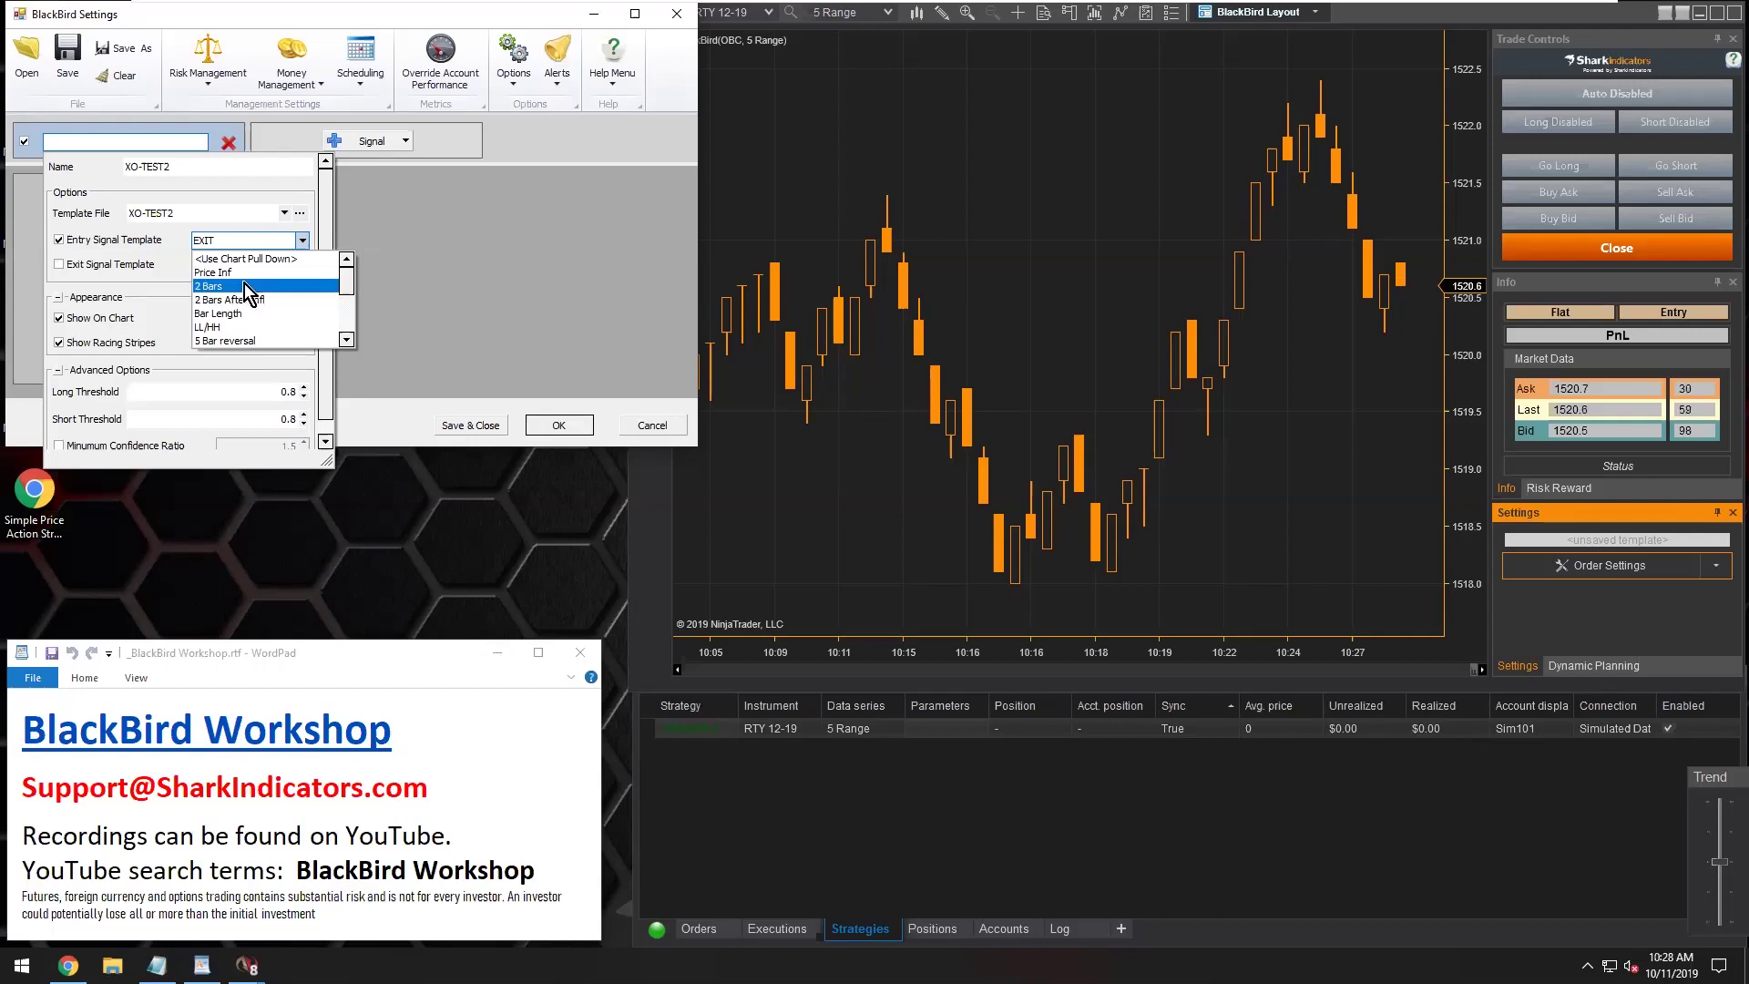
{"action": "scroll", "coordinate": [248, 299], "scroll_direction": "down", "scroll_amount": 1}
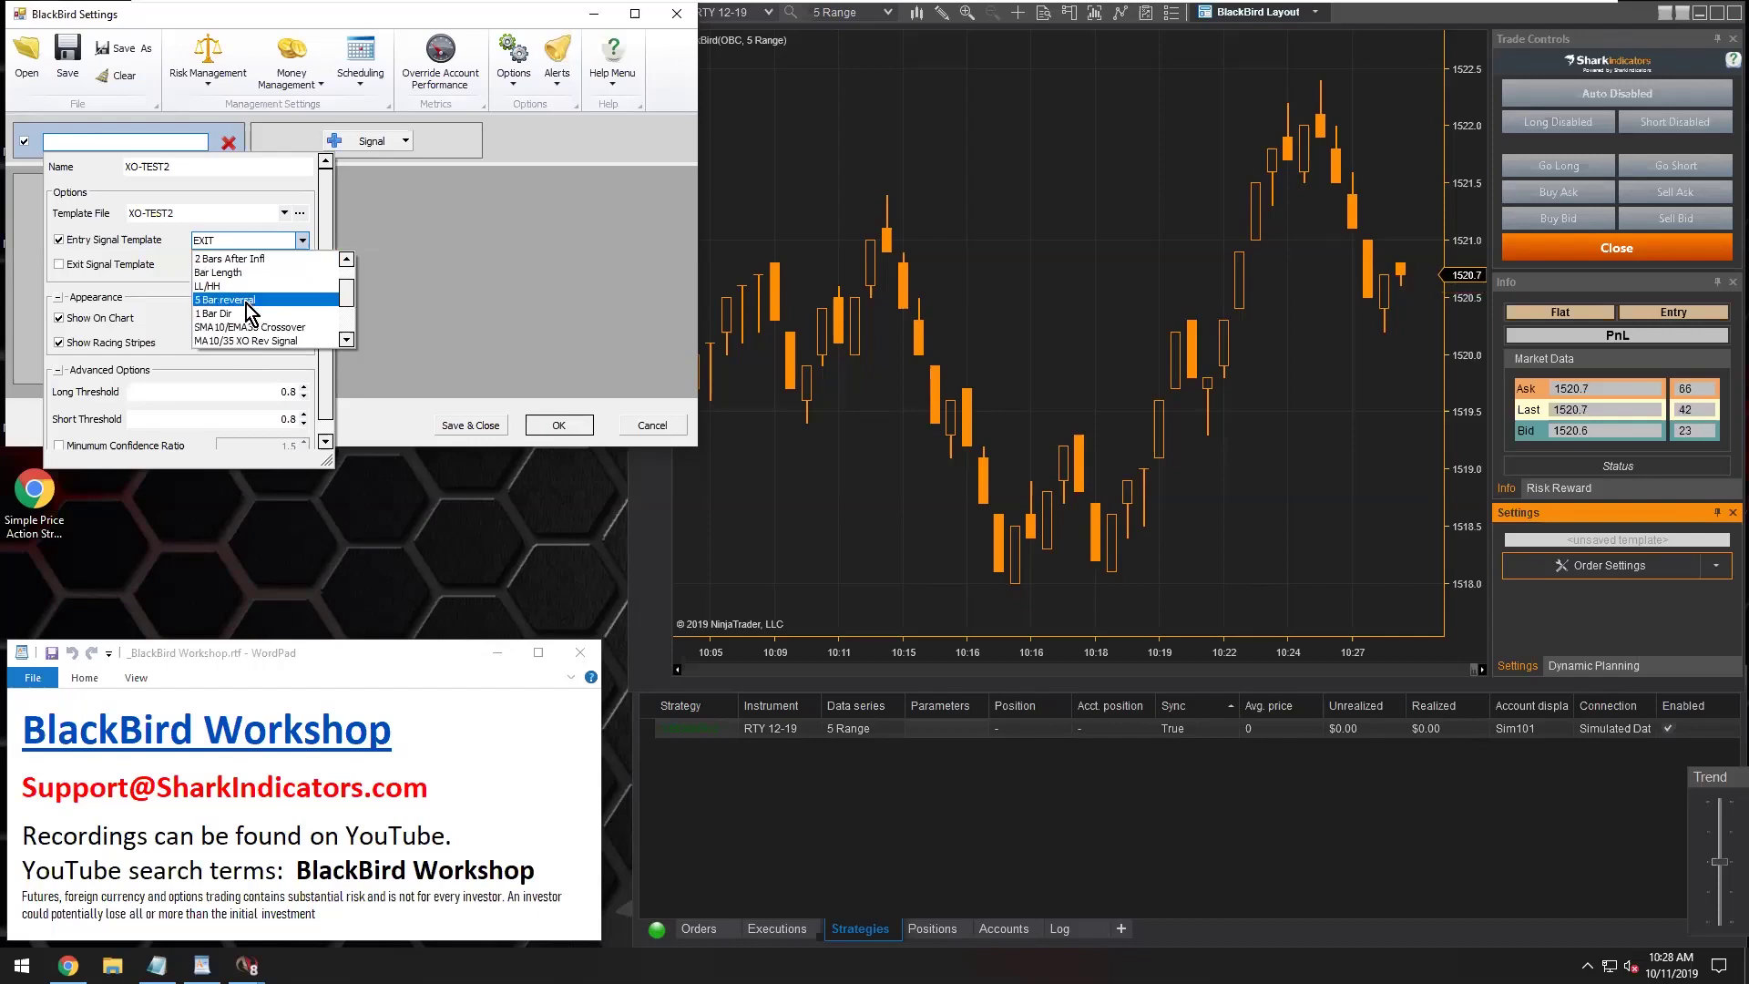
{"action": "scroll", "coordinate": [245, 303], "scroll_direction": "down", "scroll_amount": 2}
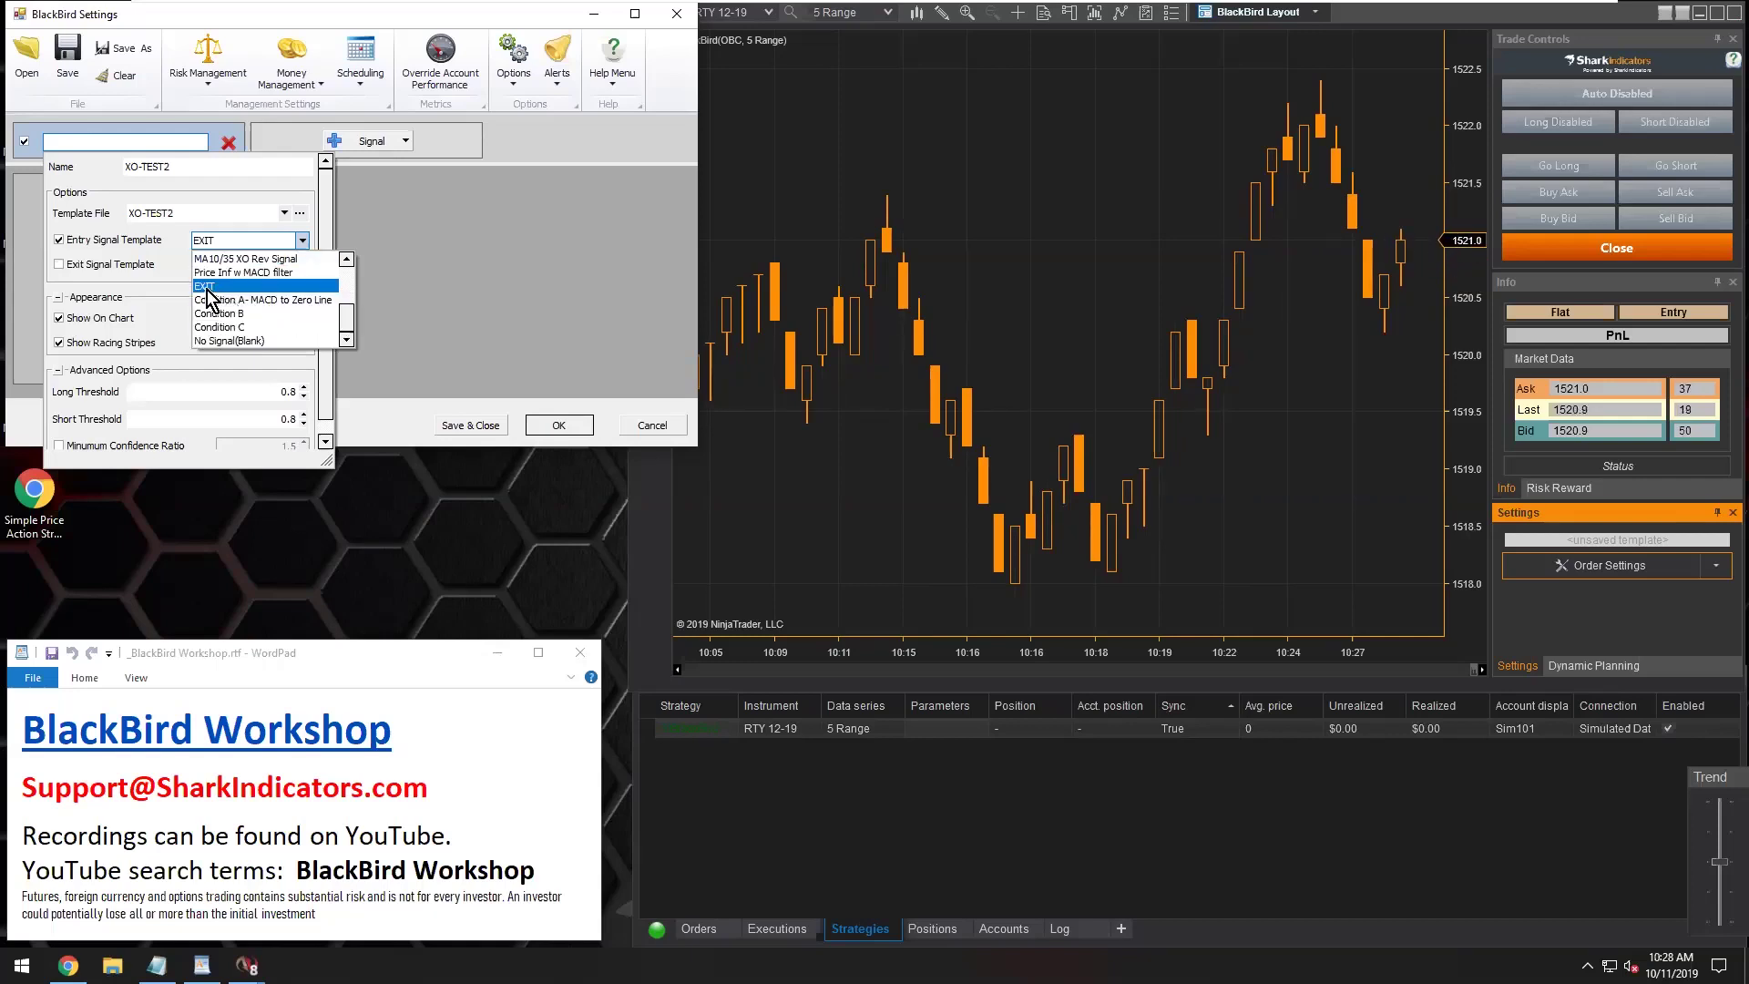
{"action": "left_click", "coordinate": [207, 288]}
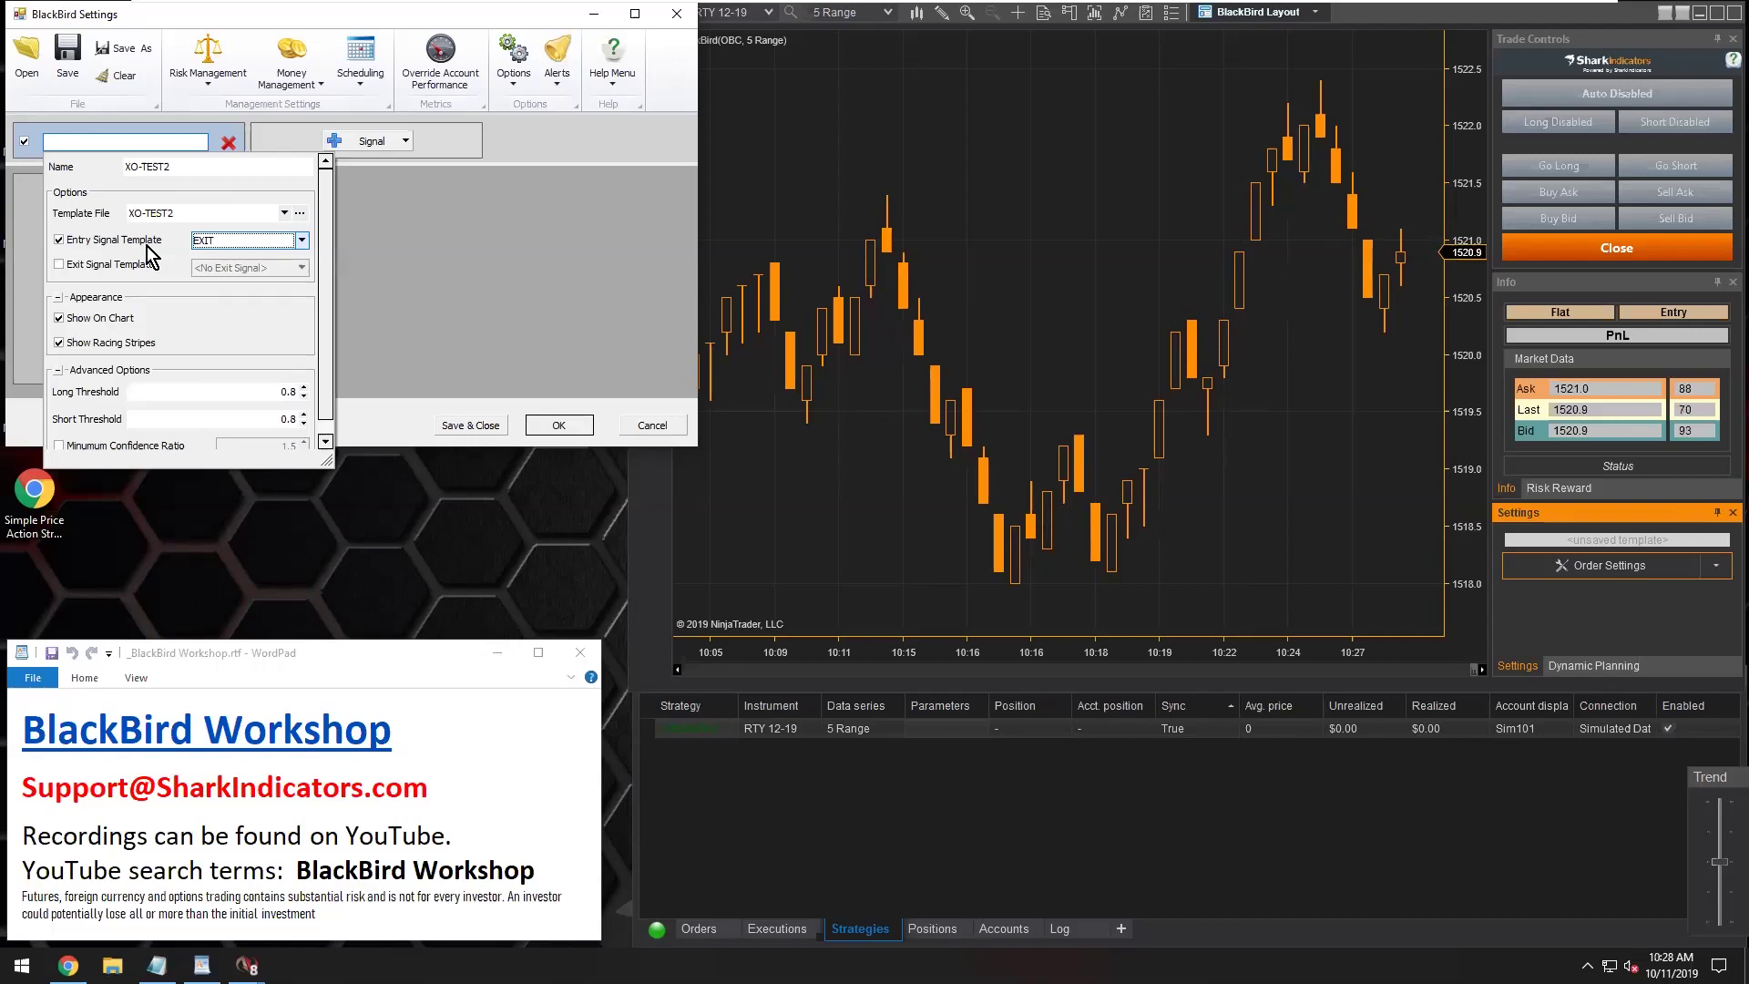
Choose Price Inf w MACD filter as the XO-TEST2 entry signal template and close the signal's settings
{"action": "left_click", "coordinate": [236, 242]}
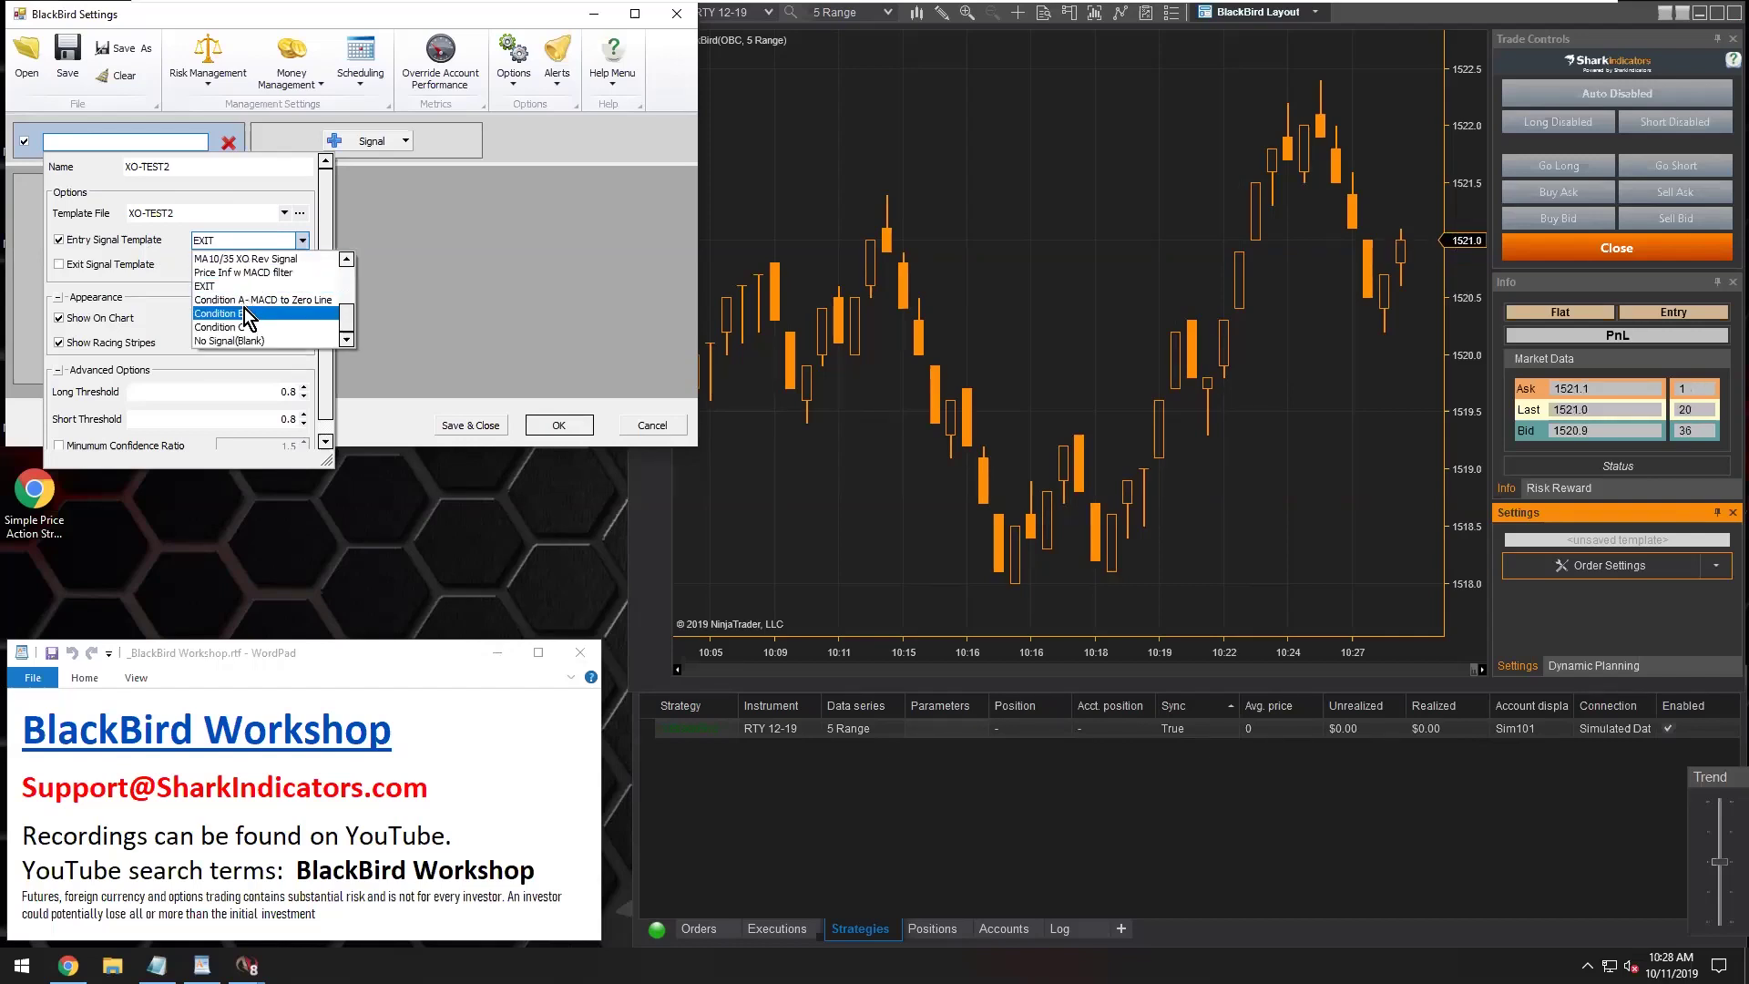
{"action": "scroll", "coordinate": [246, 313], "scroll_direction": "up", "scroll_amount": 2}
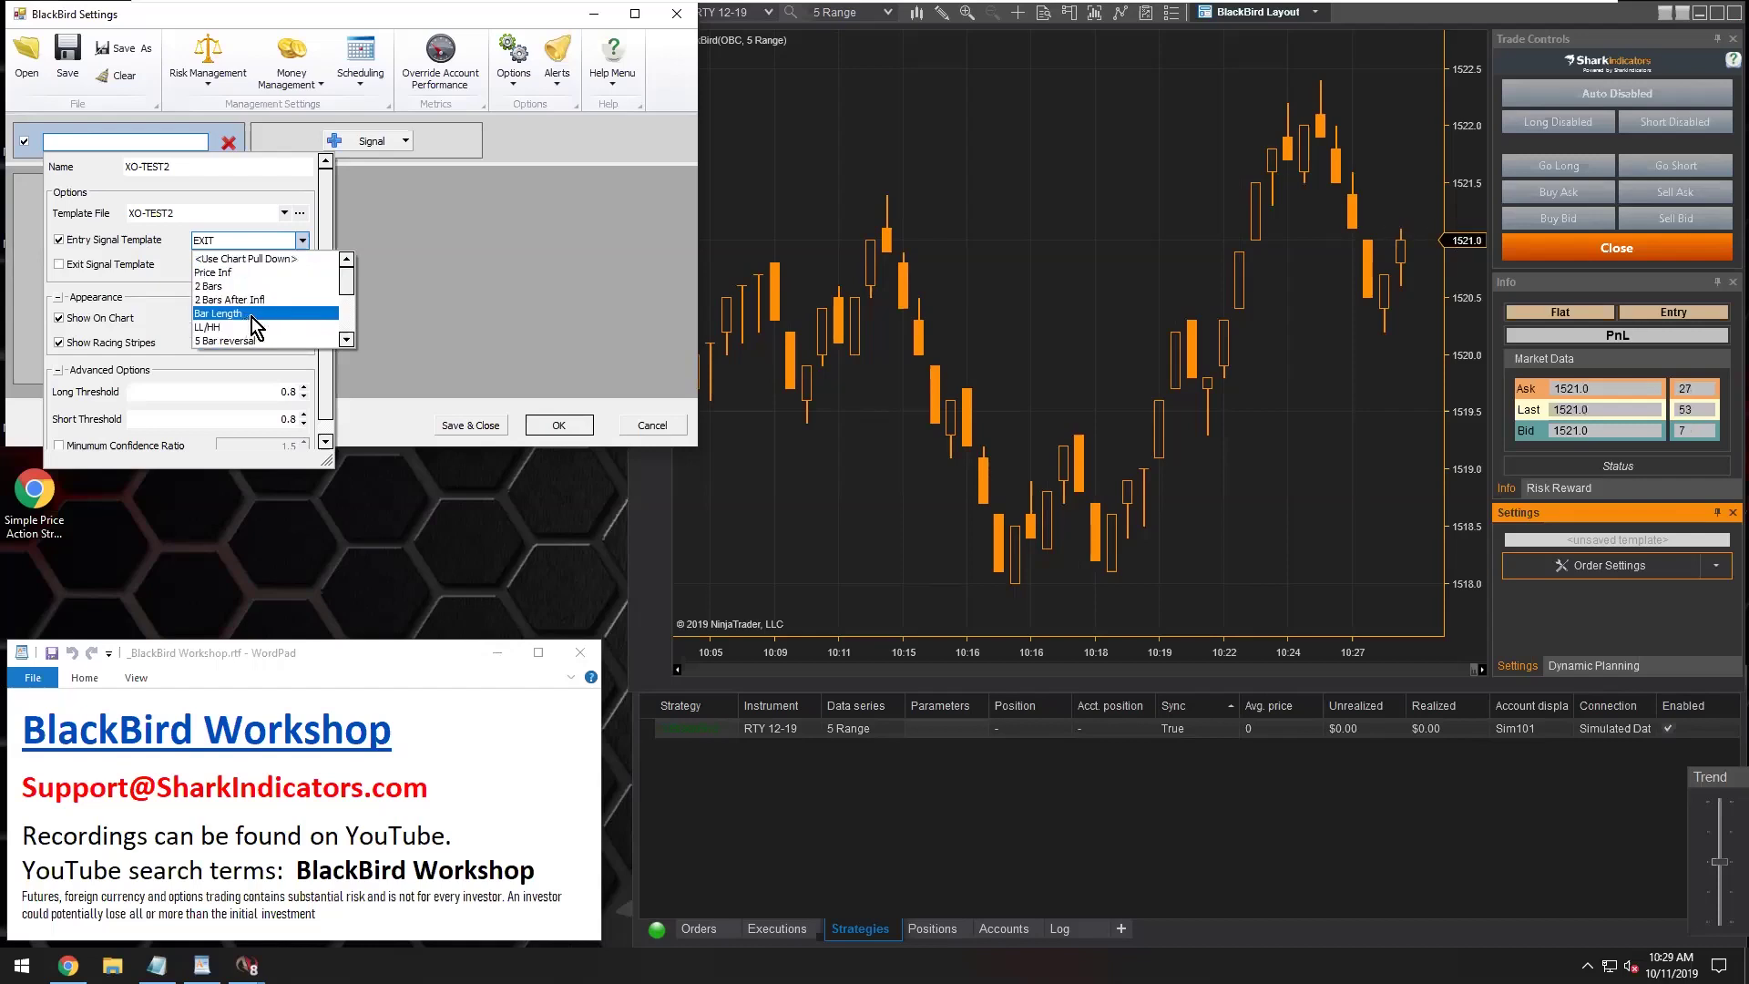
{"action": "scroll", "coordinate": [252, 315], "scroll_direction": "down", "scroll_amount": 1}
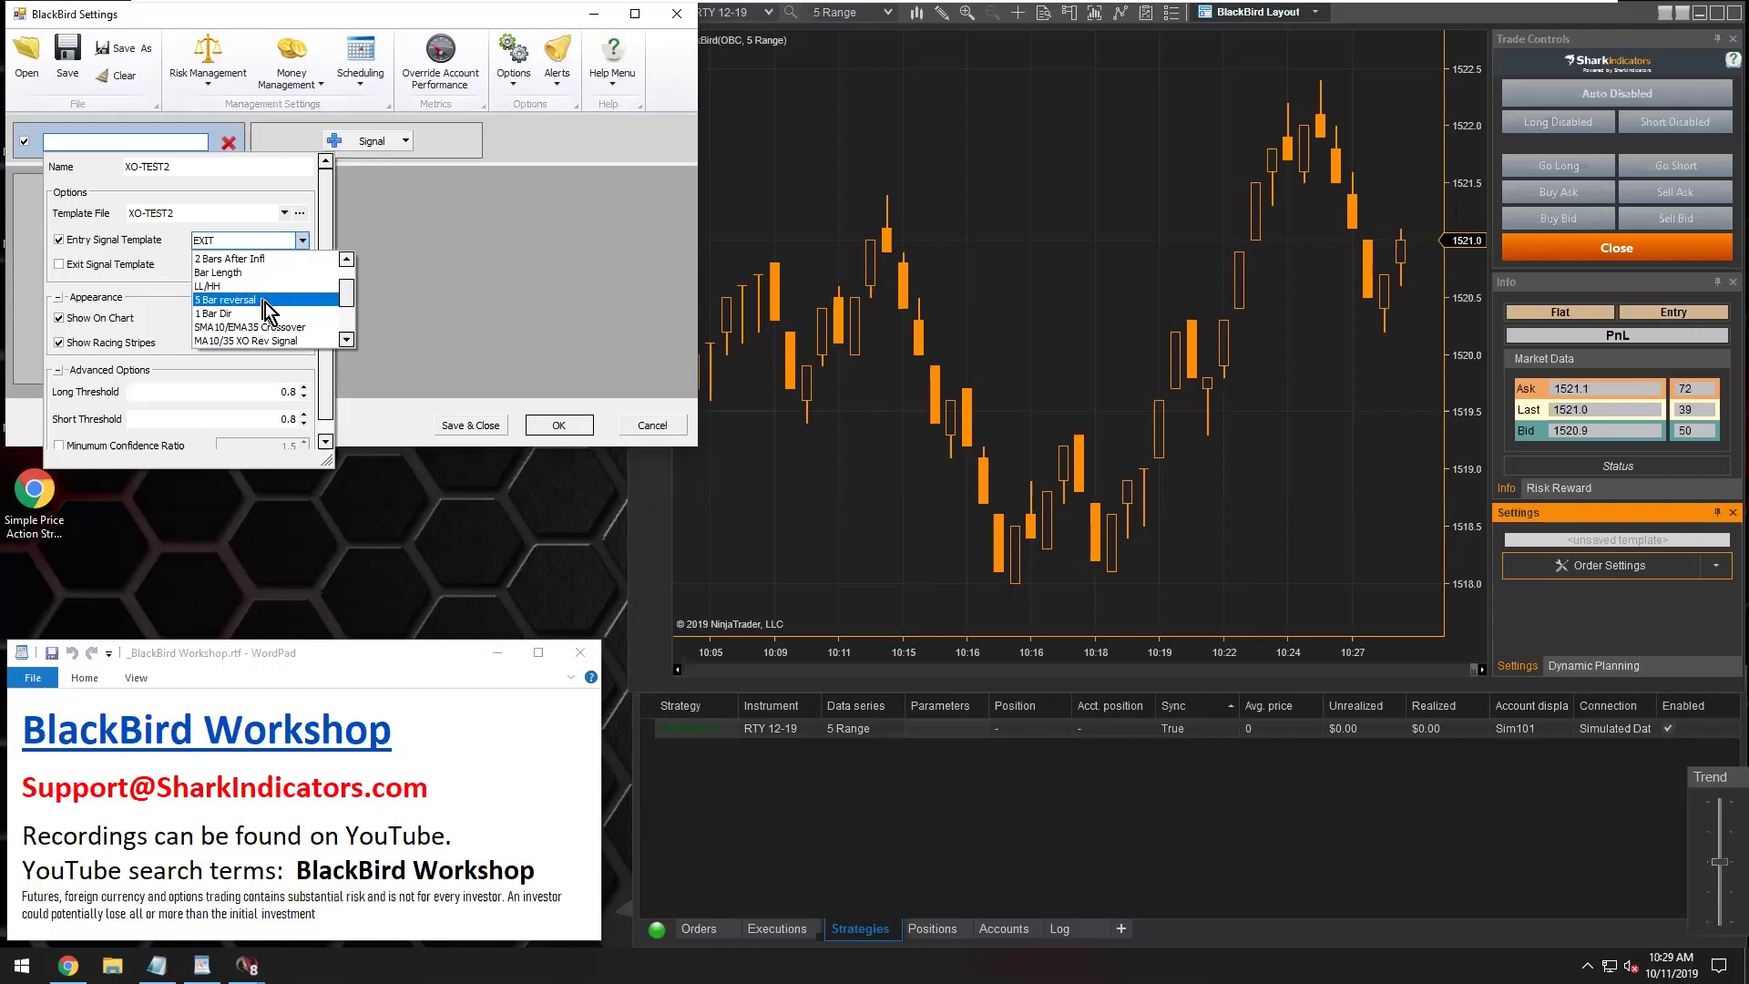
{"action": "scroll", "coordinate": [264, 302], "scroll_direction": "down", "scroll_amount": 2}
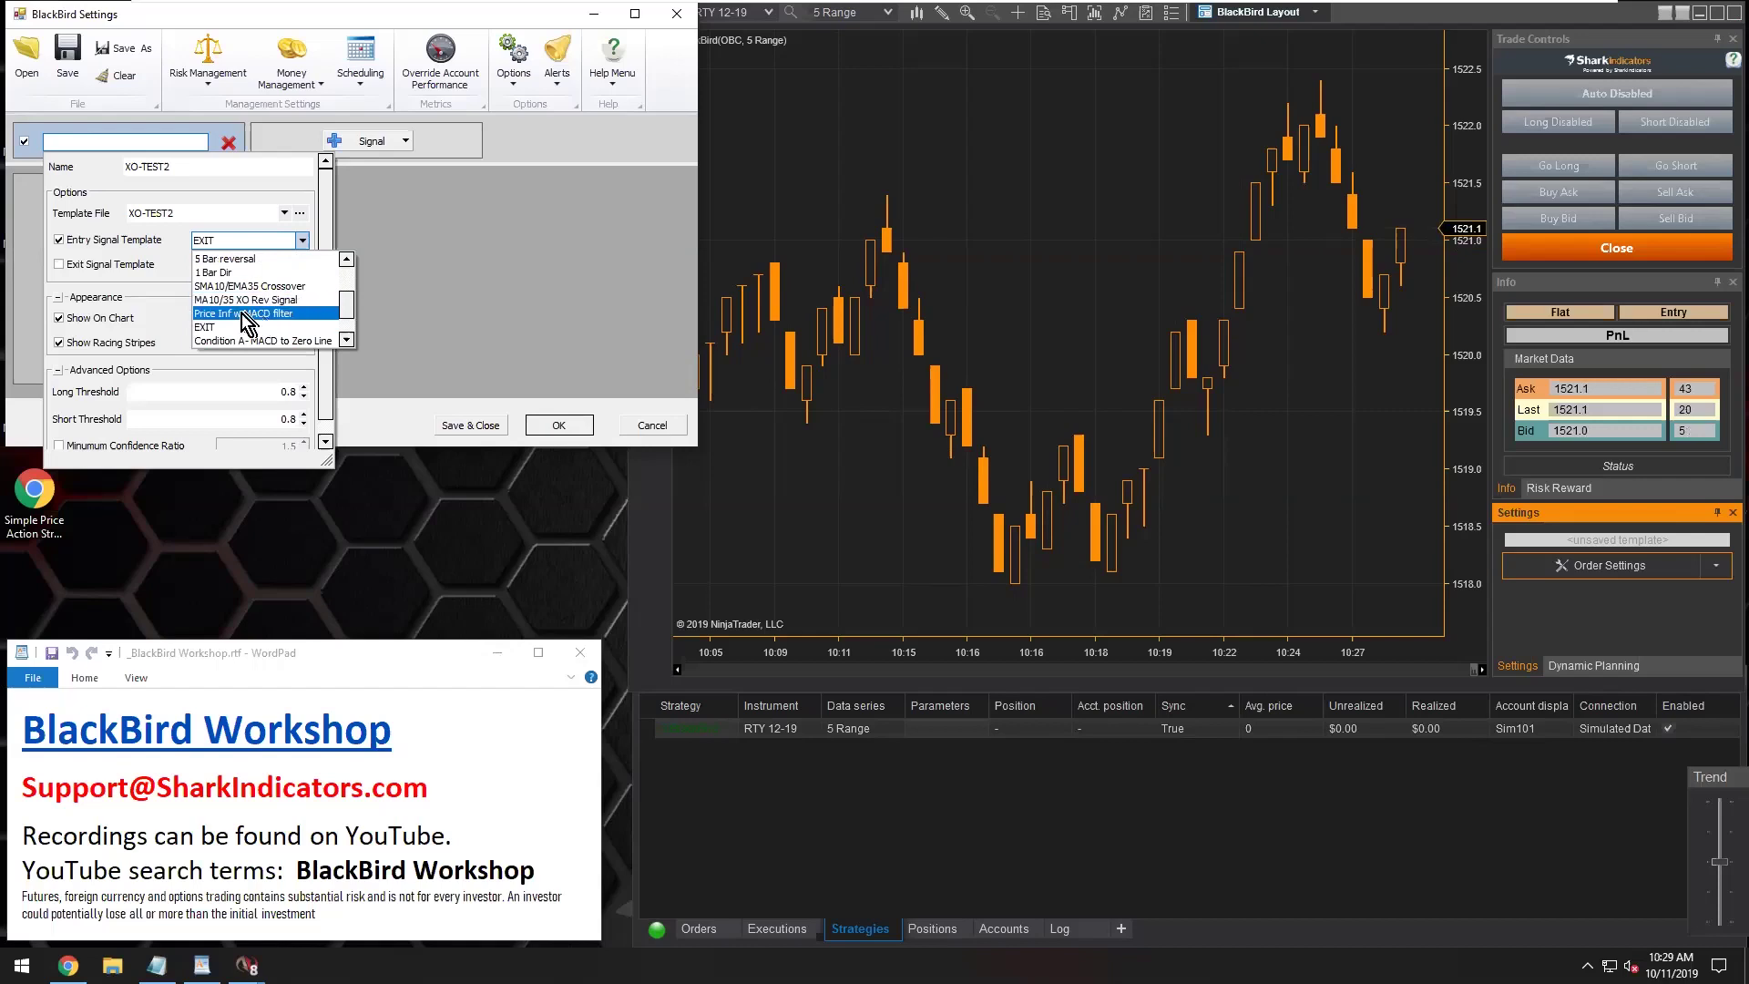
{"action": "left_click", "coordinate": [237, 313]}
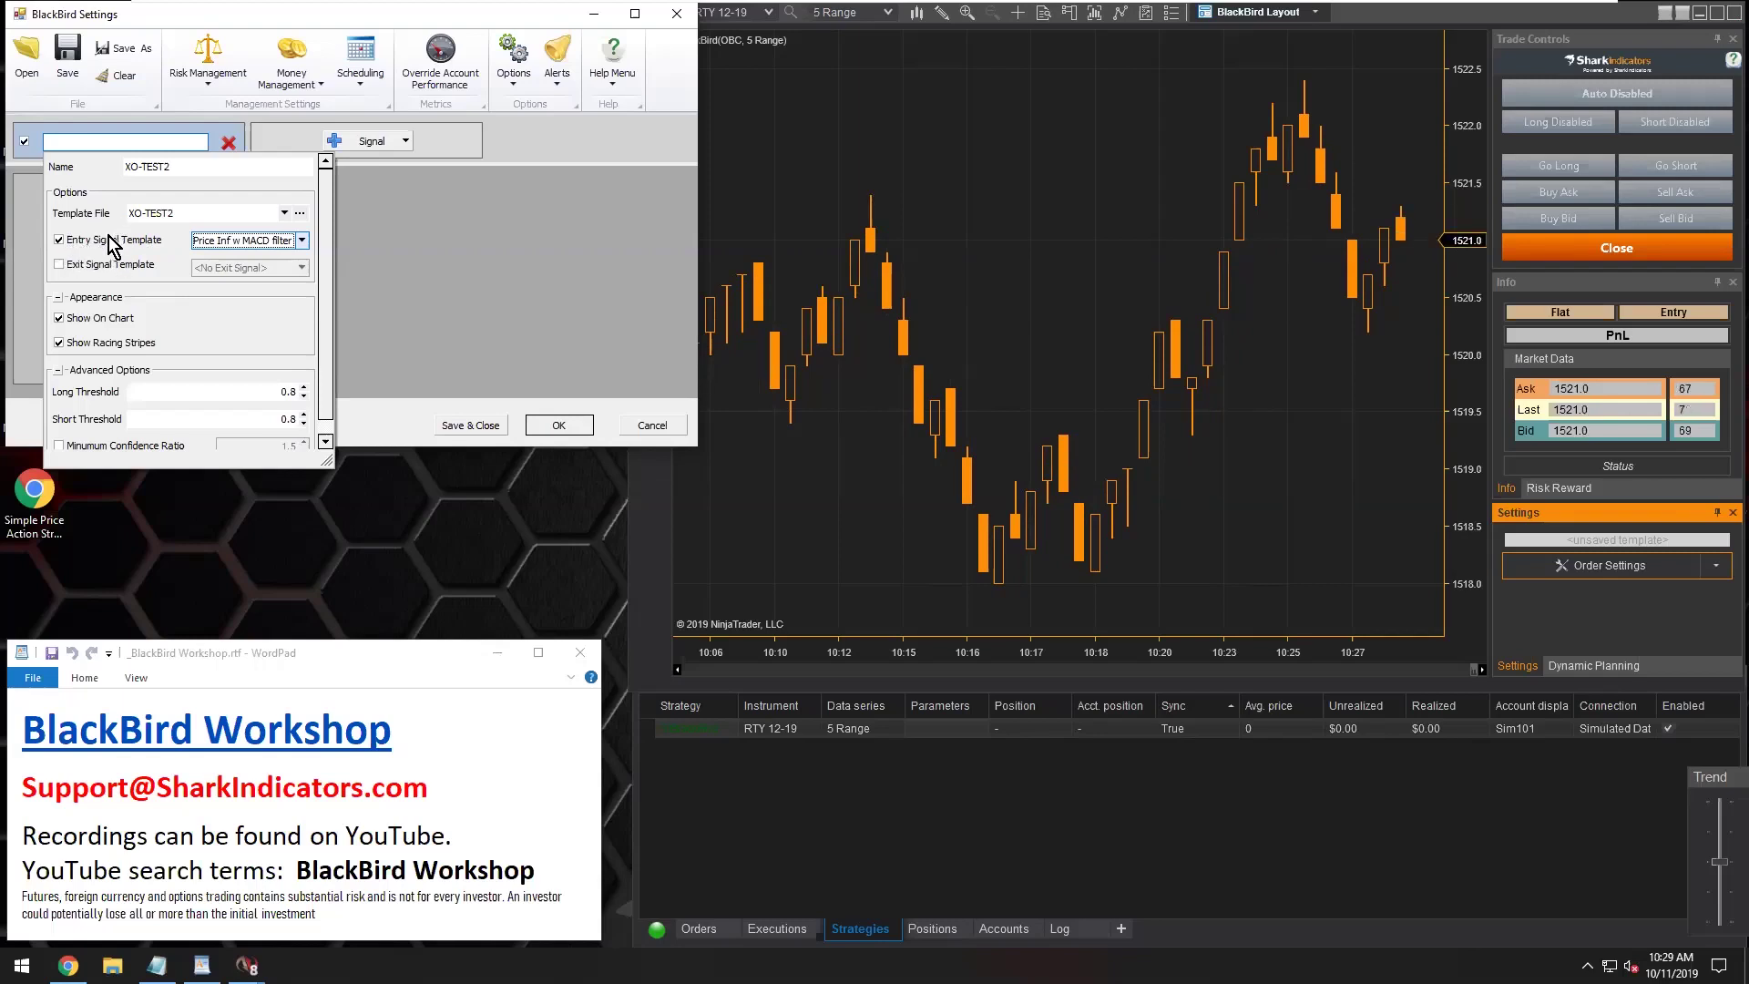
{"action": "left_click", "coordinate": [373, 274]}
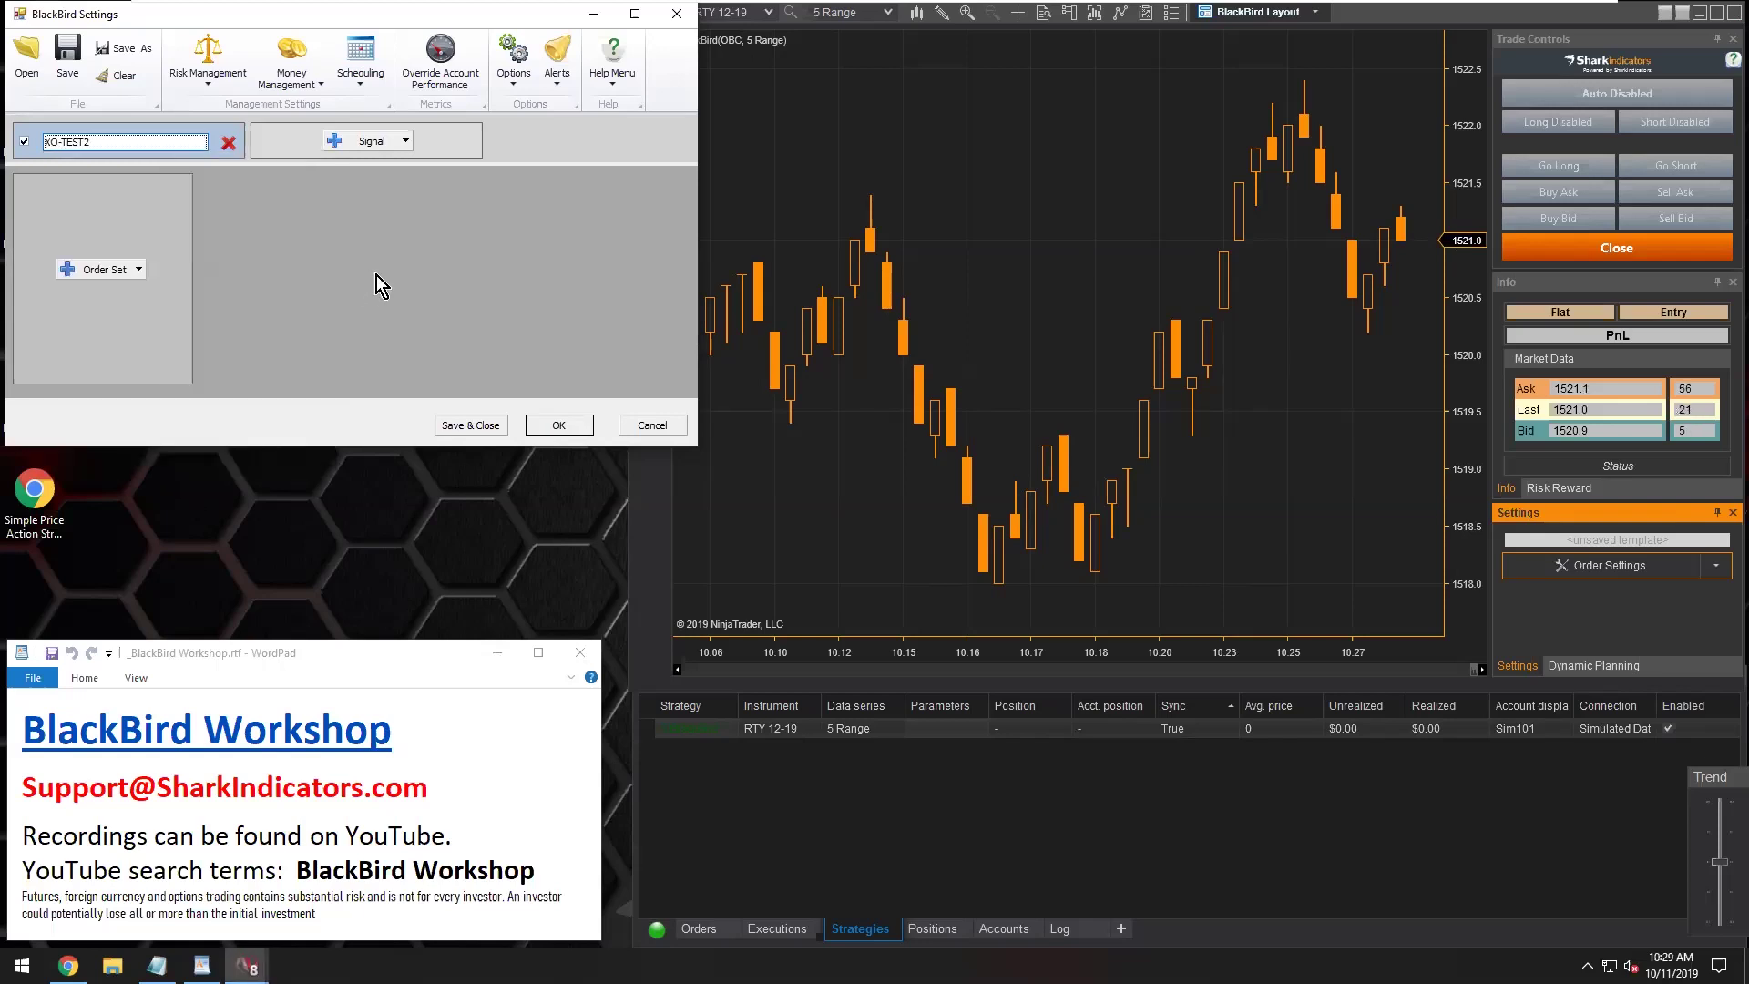
Add a second BloodHound signal and load the Si-BHWorkshop20191003.bht template into it
{"action": "left_click", "coordinate": [408, 141]}
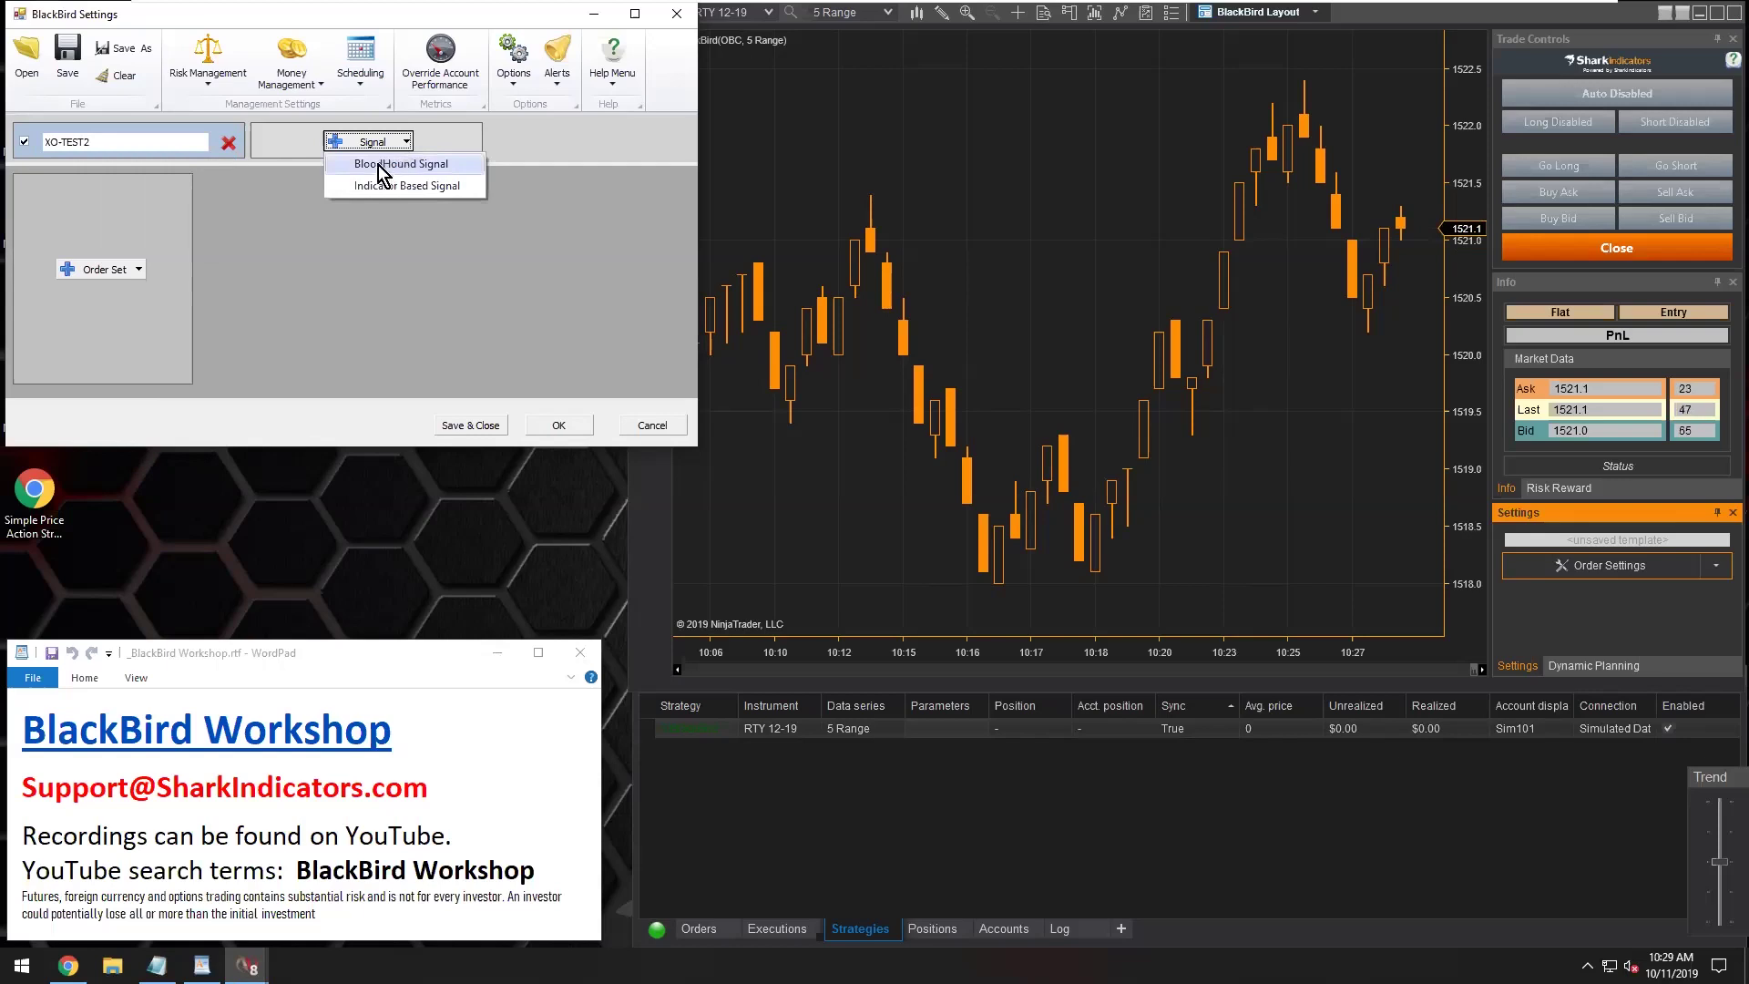
{"action": "left_click", "coordinate": [403, 165]}
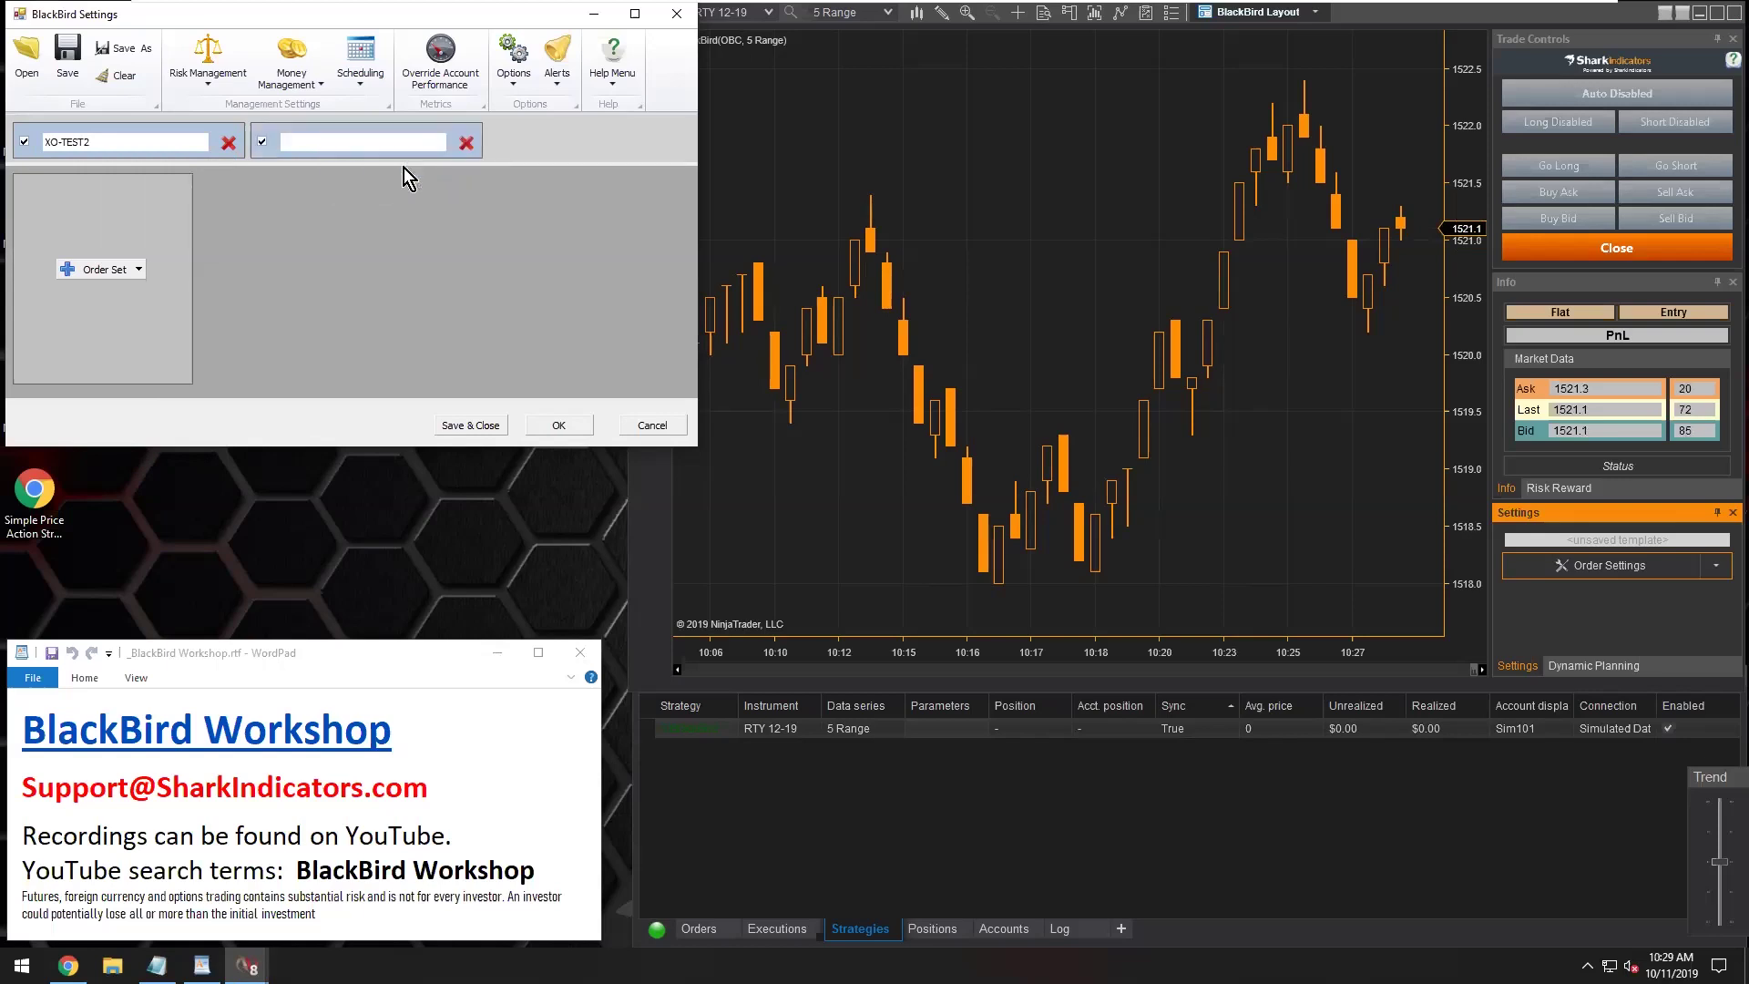
{"action": "left_click", "coordinate": [407, 144]}
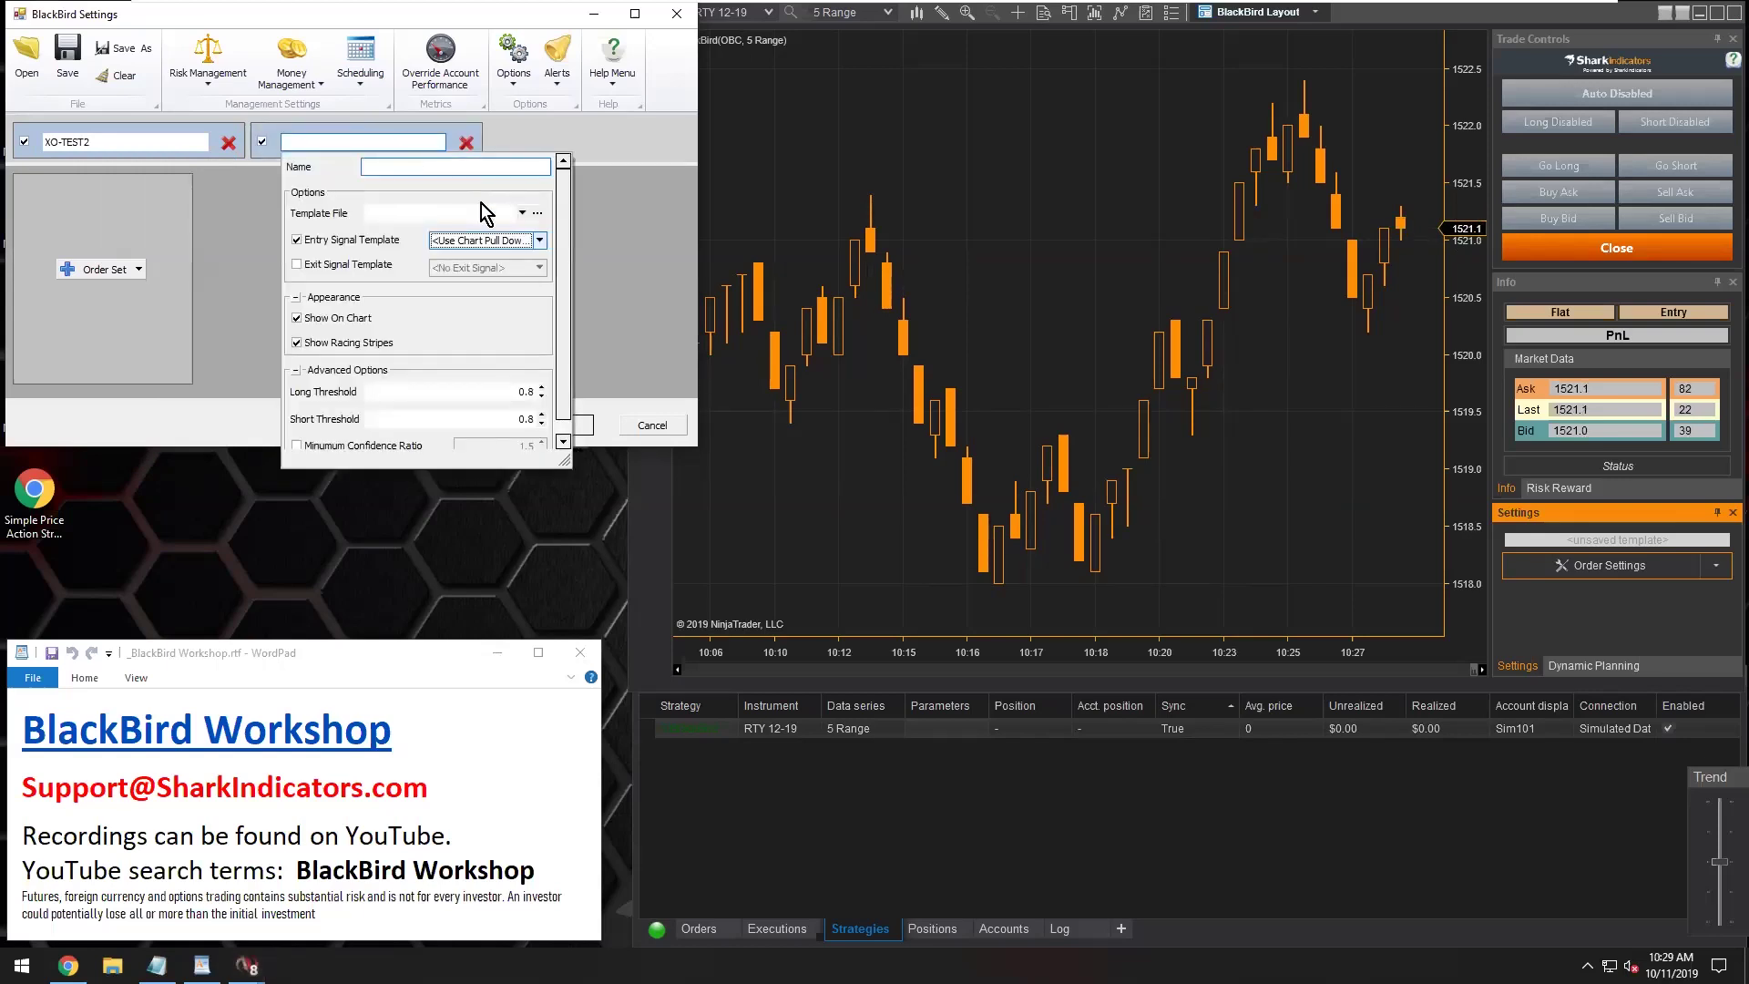
{"action": "left_click", "coordinate": [526, 219]}
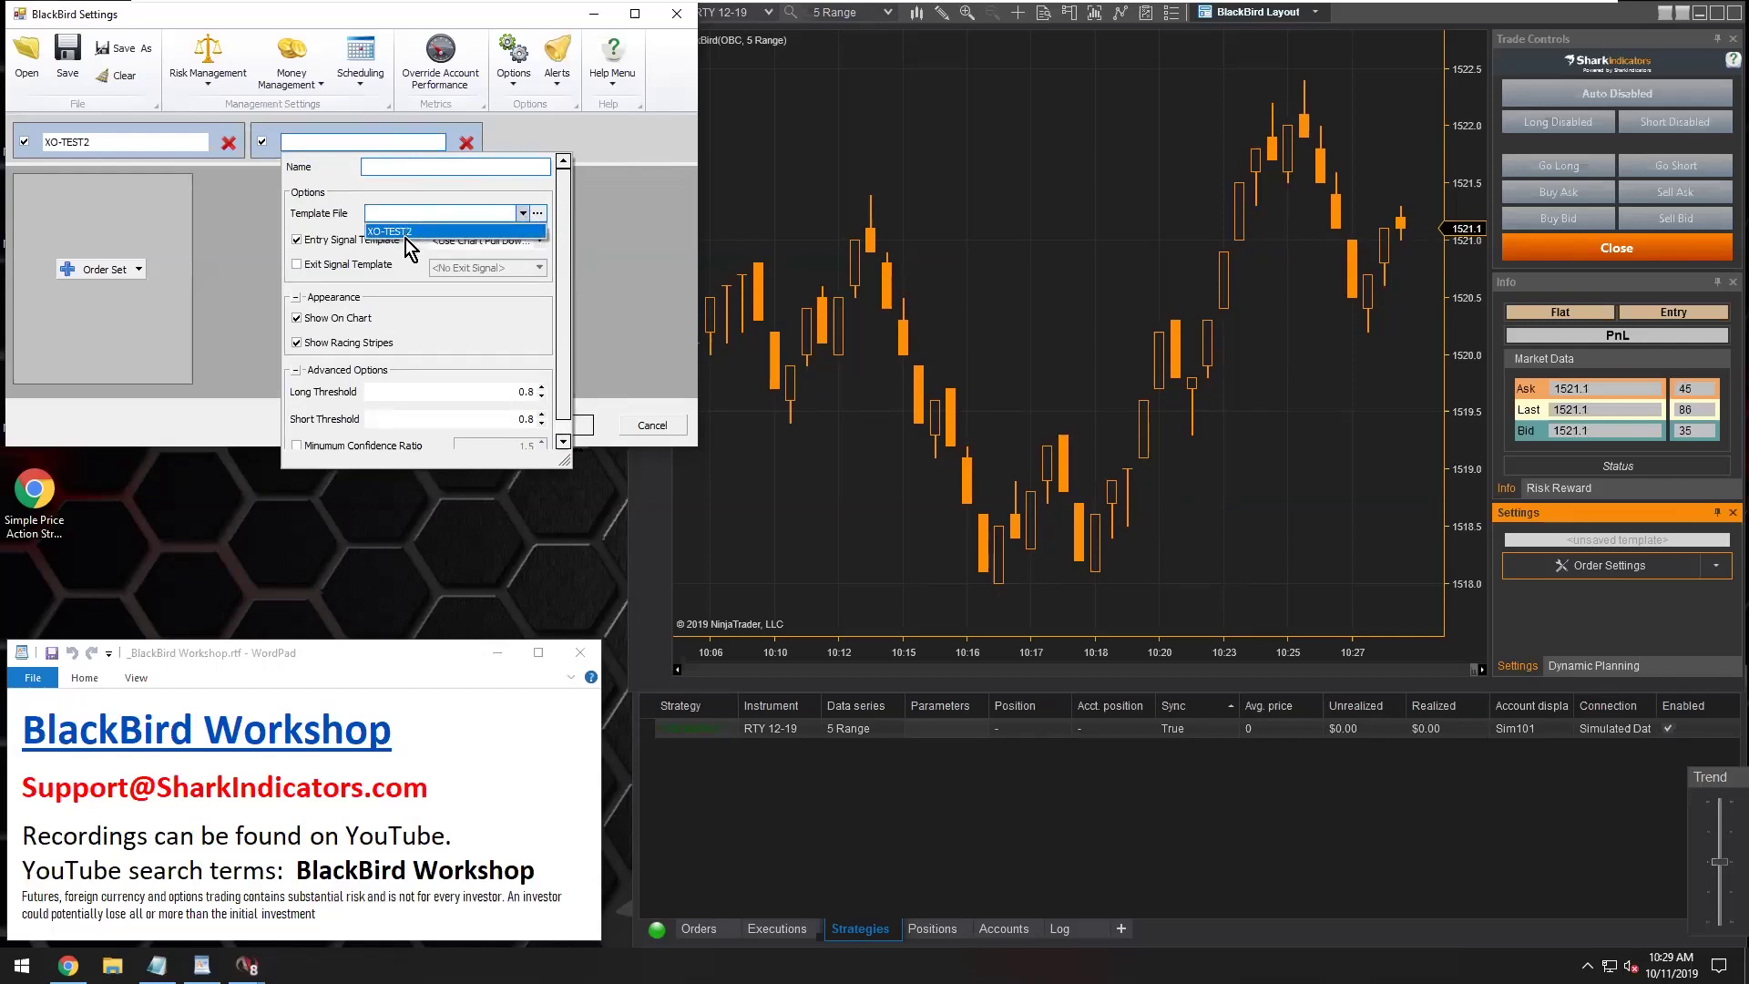
{"action": "left_click", "coordinate": [539, 215]}
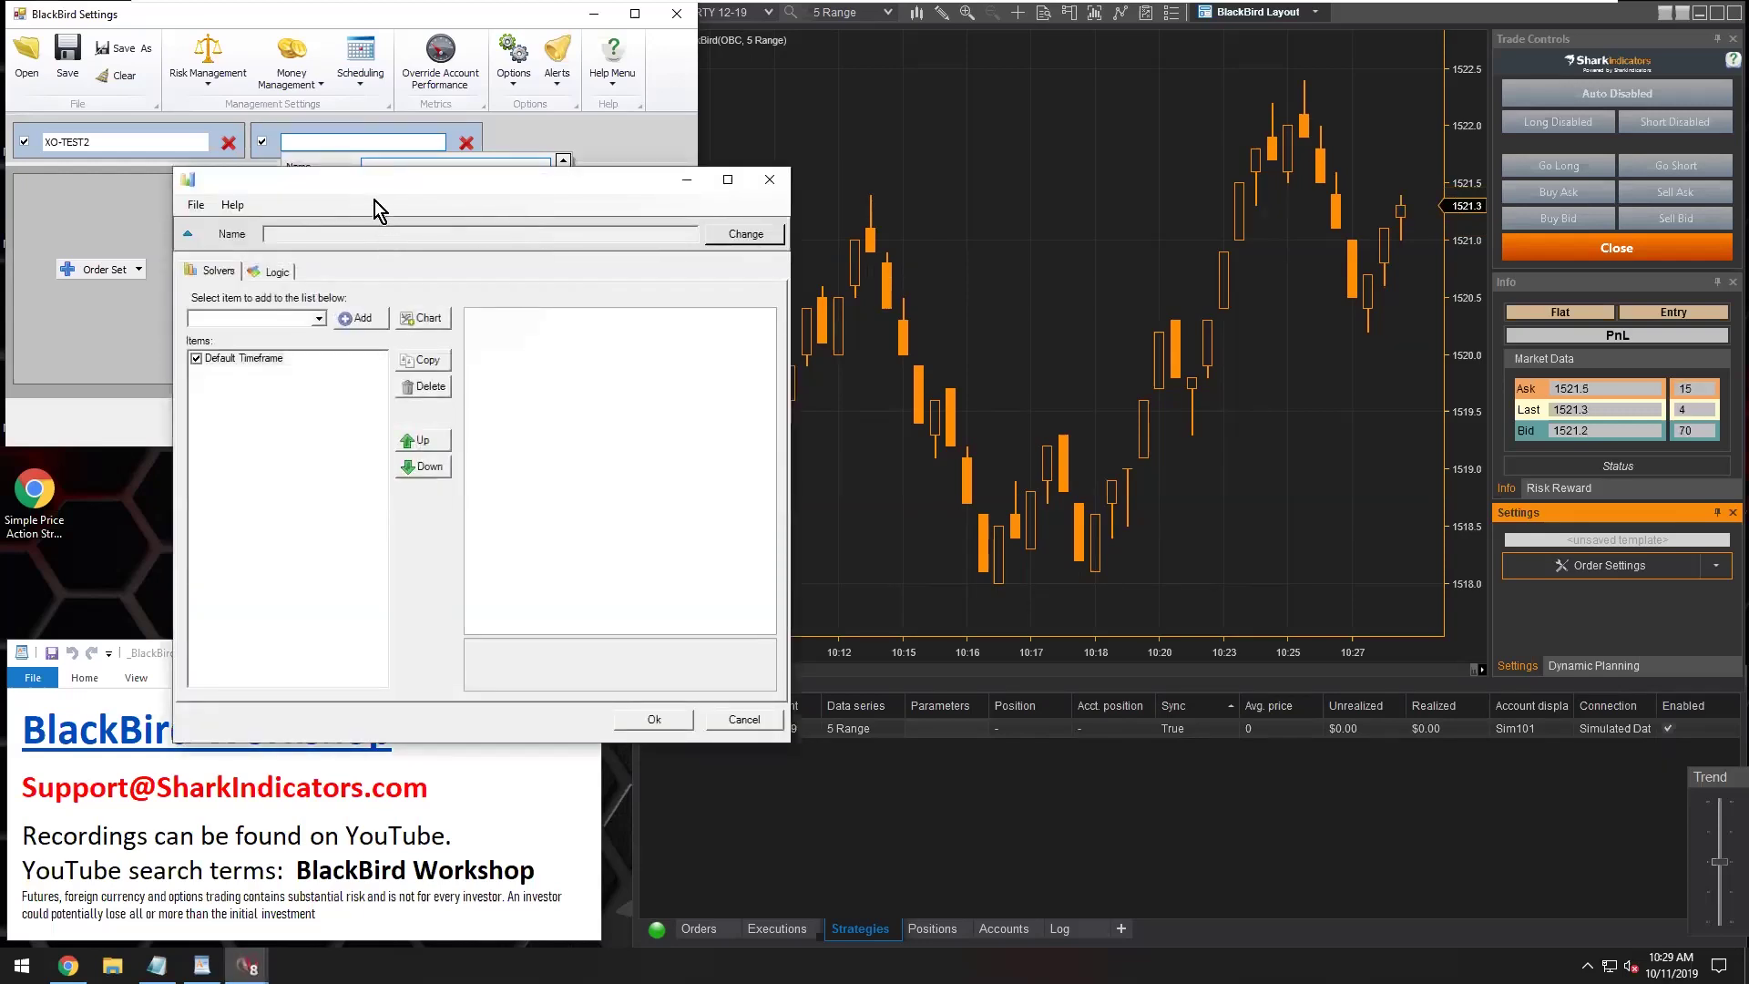
{"action": "left_click", "coordinate": [197, 206]}
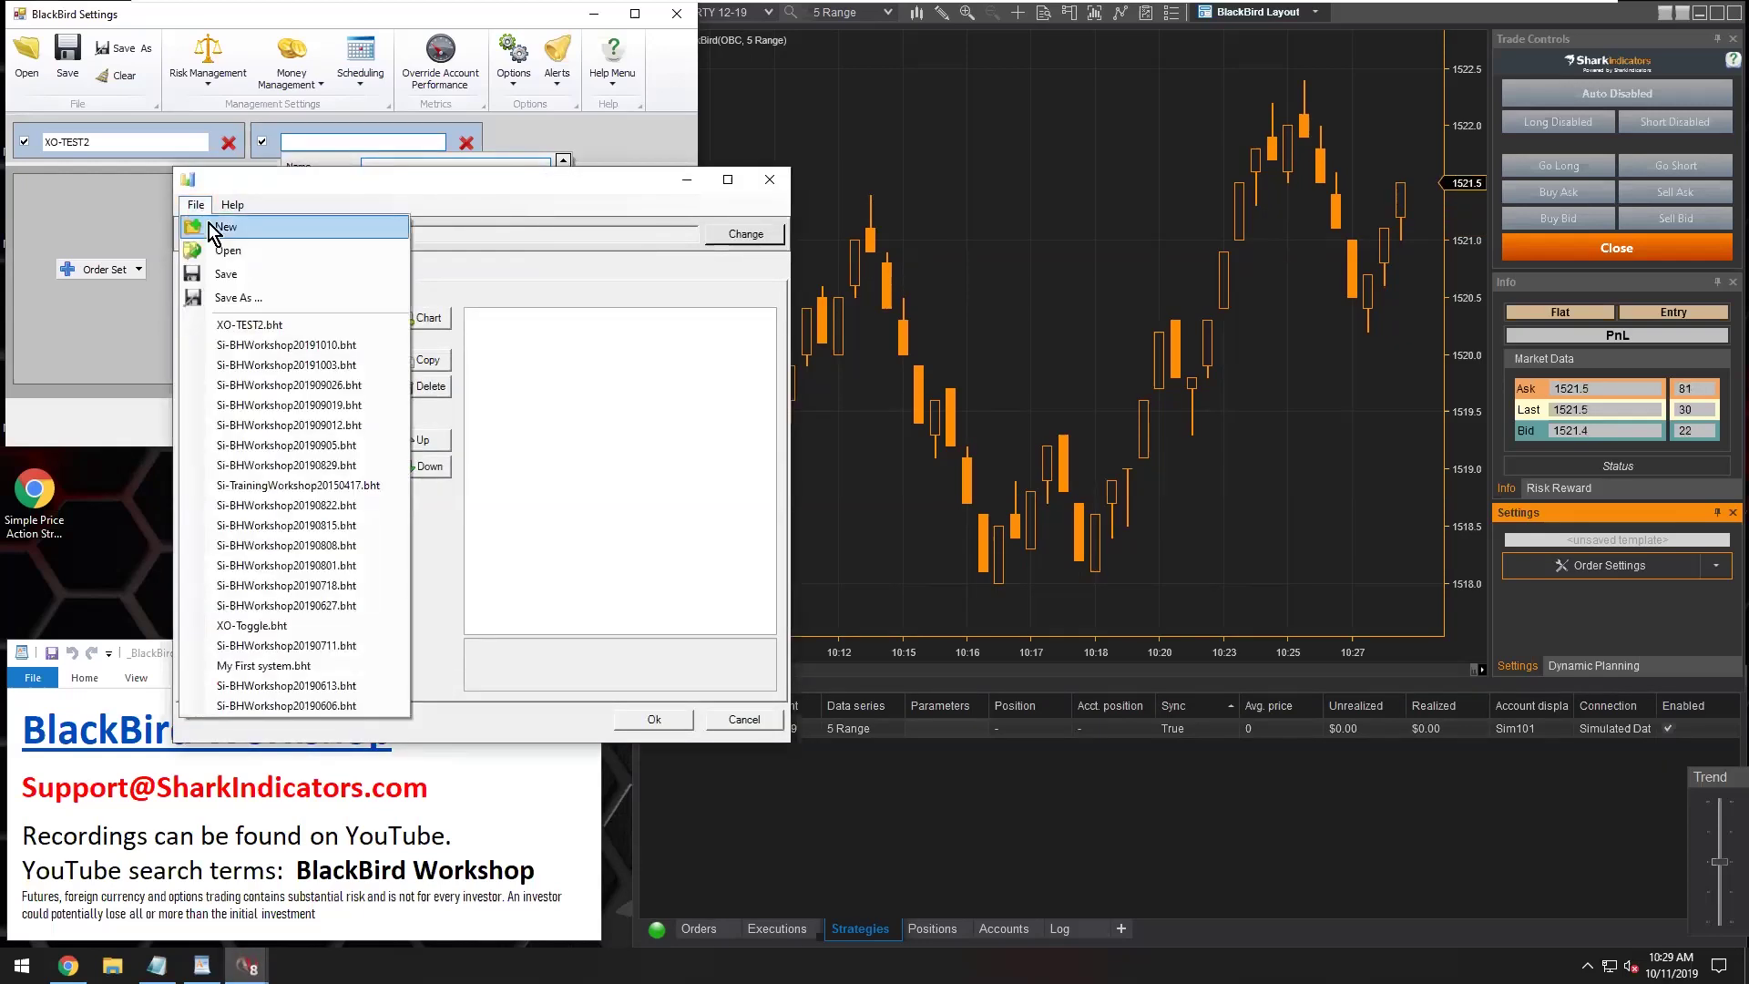
{"action": "left_click", "coordinate": [315, 368]}
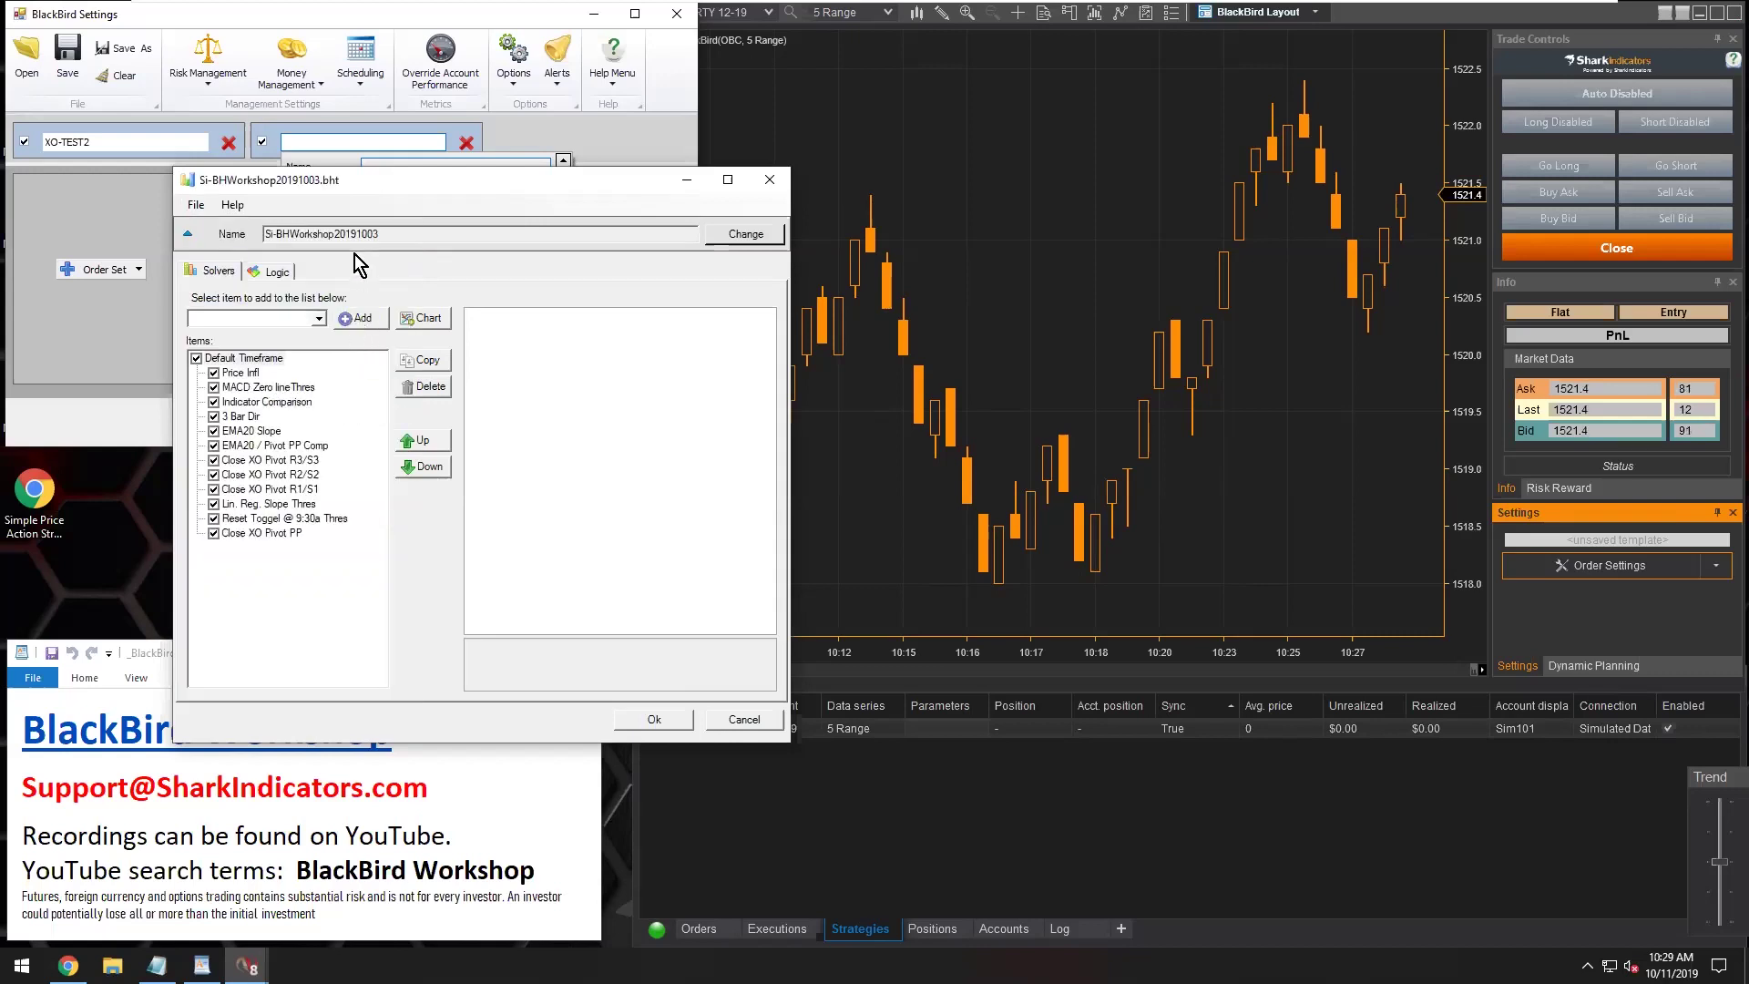
{"action": "left_click", "coordinate": [653, 719]}
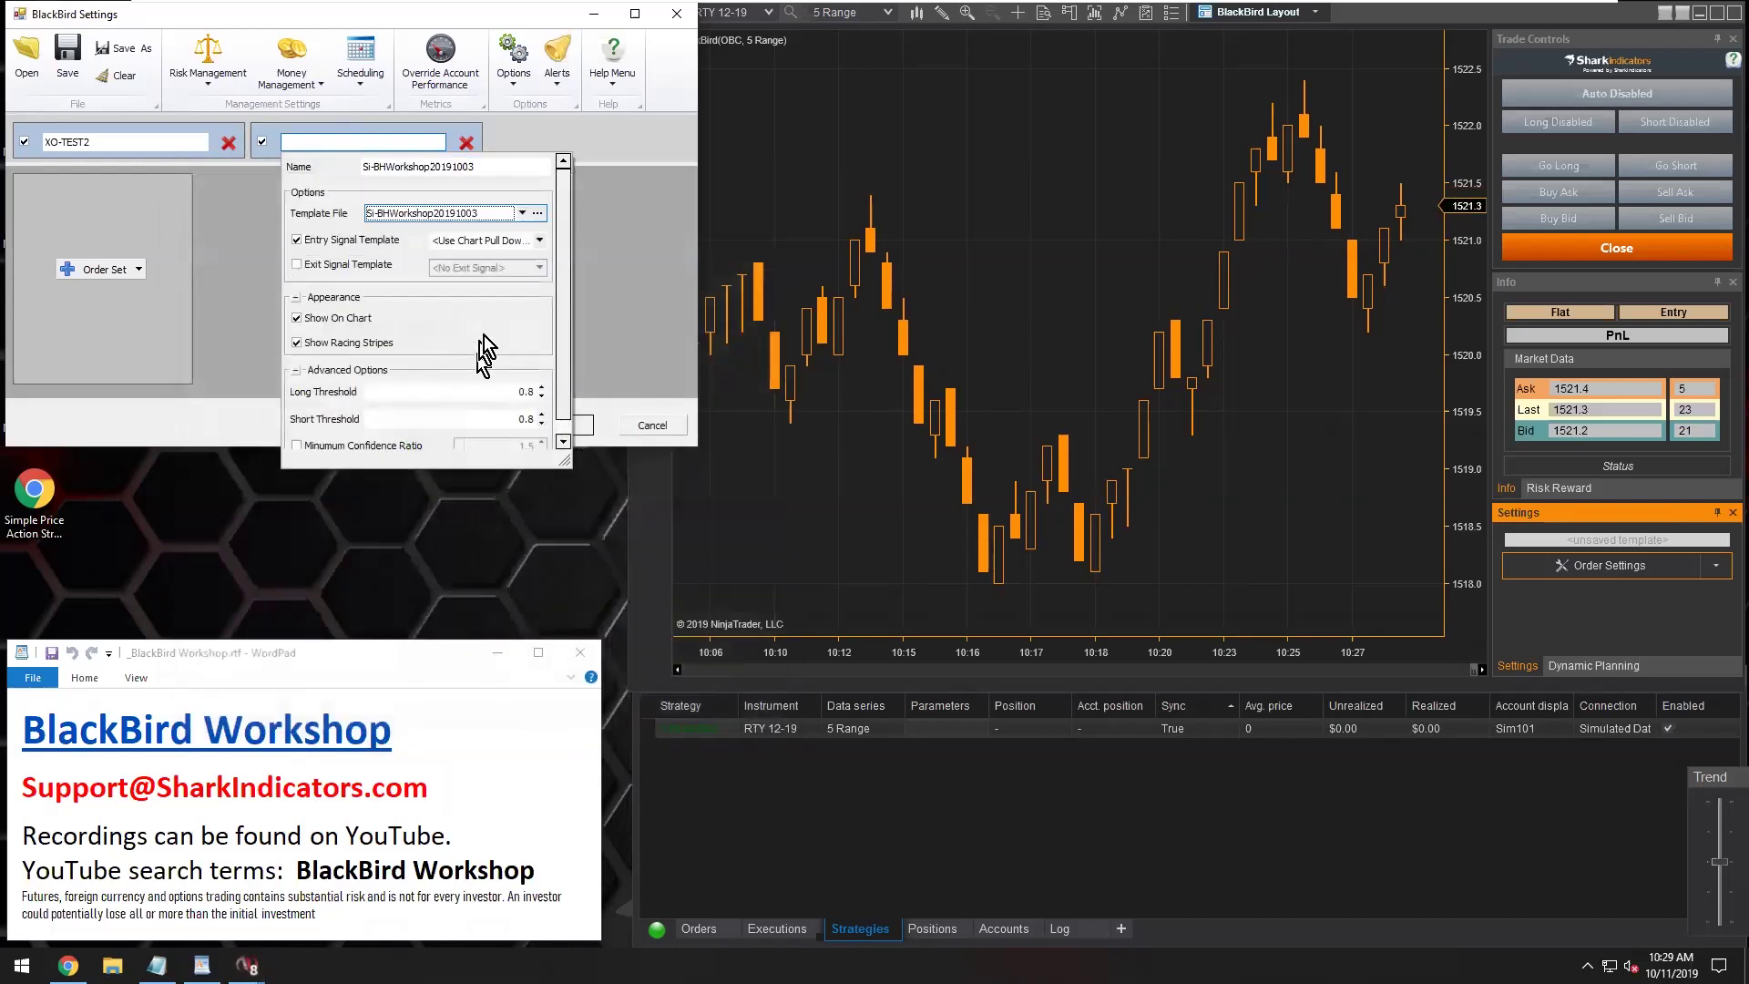
Make the second signal exit-only by disabling its entry signal template and setting its exit signal template to 5 Bar Reversal Exit
{"action": "left_click", "coordinate": [429, 167]}
{"action": "left_click_drag", "start_coordinate": [430, 166], "coordinate": [474, 167]}
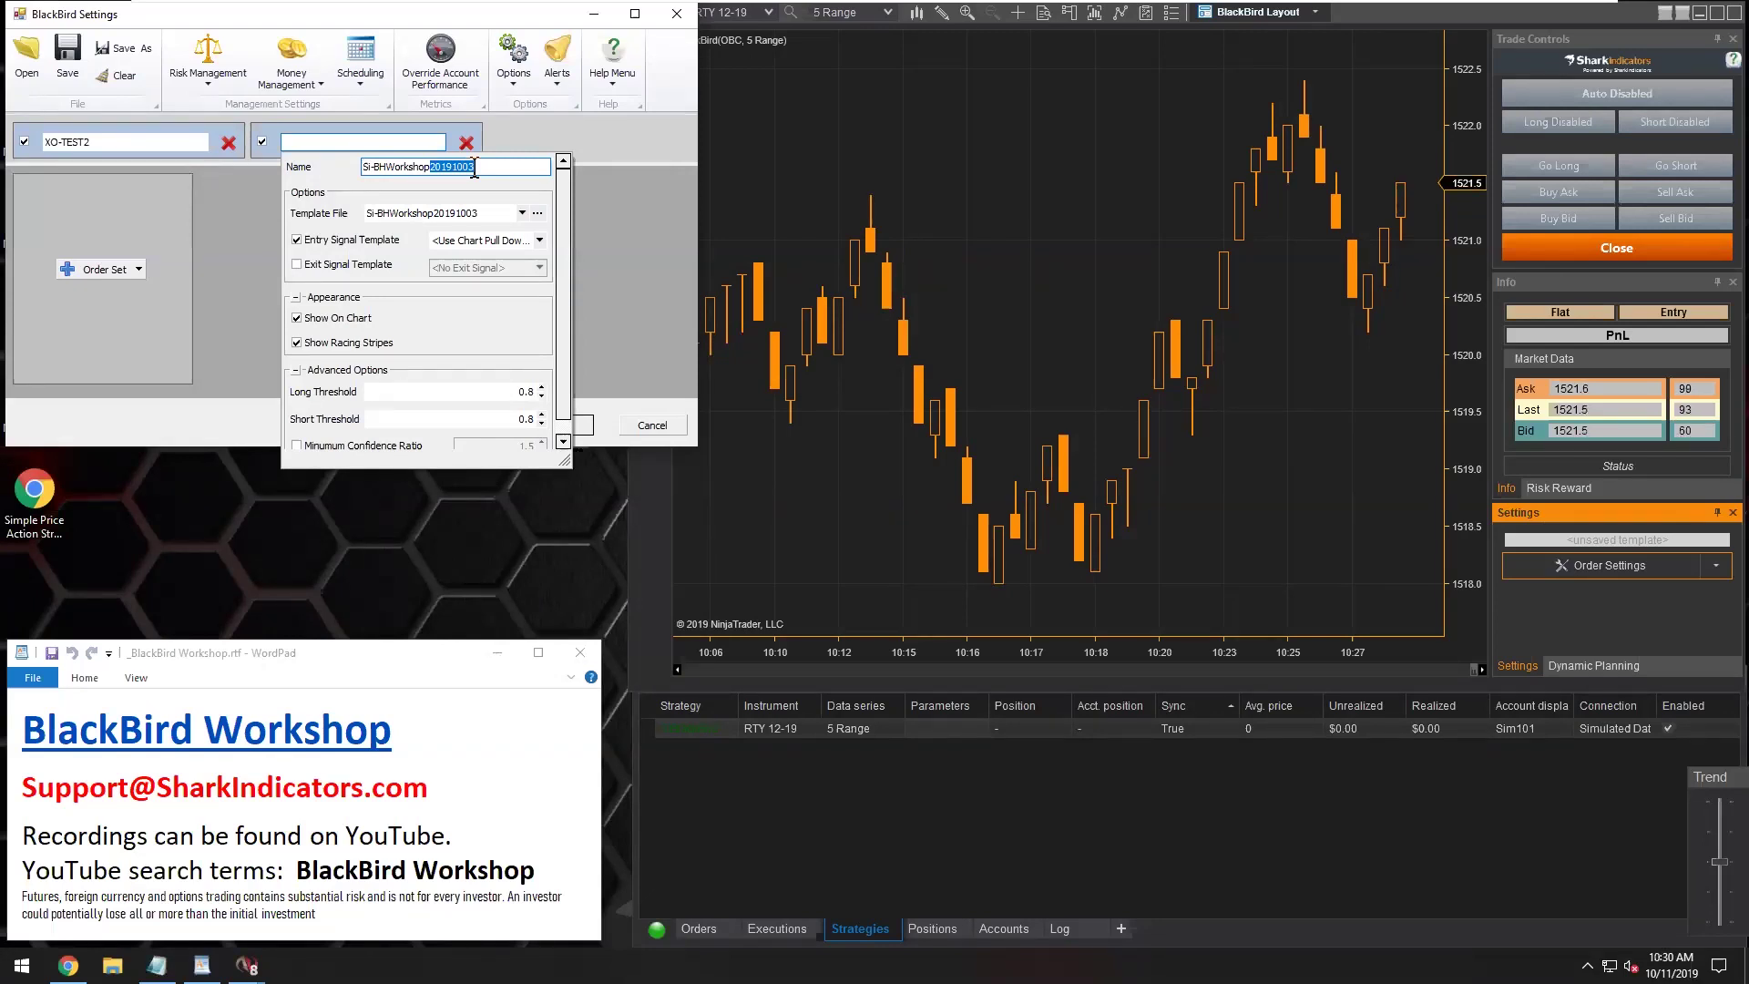
{"action": "left_click", "coordinate": [297, 240]}
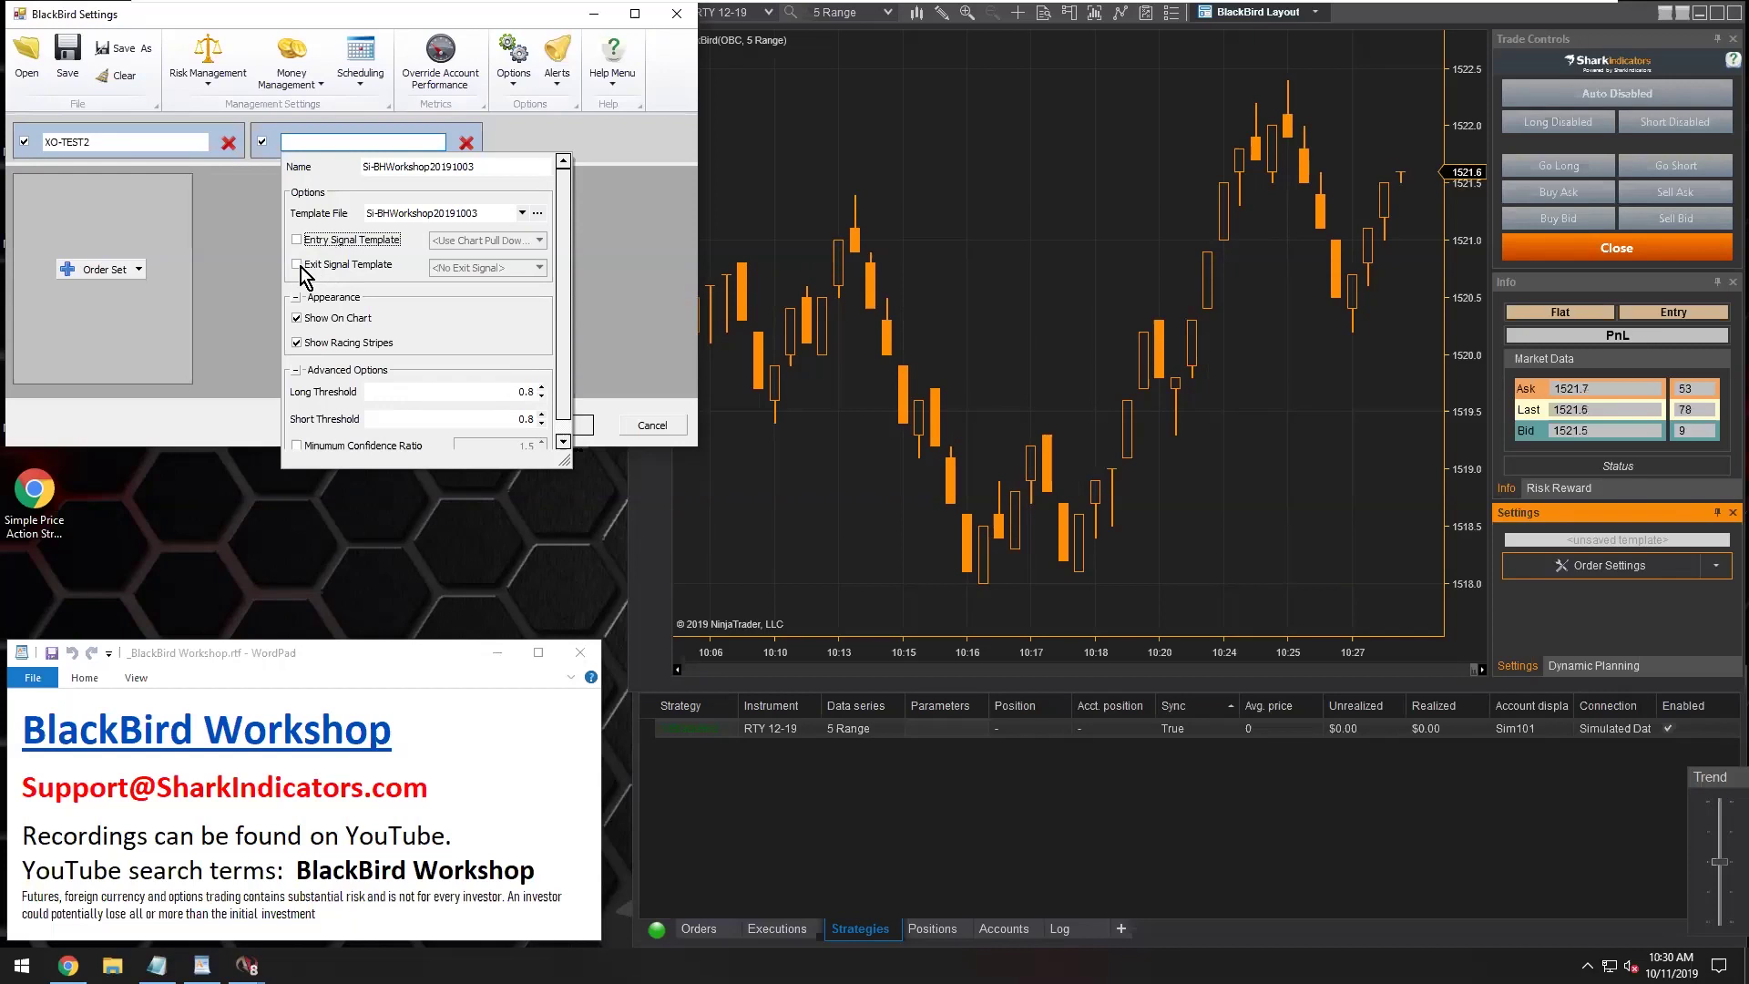
{"action": "left_click", "coordinate": [297, 265]}
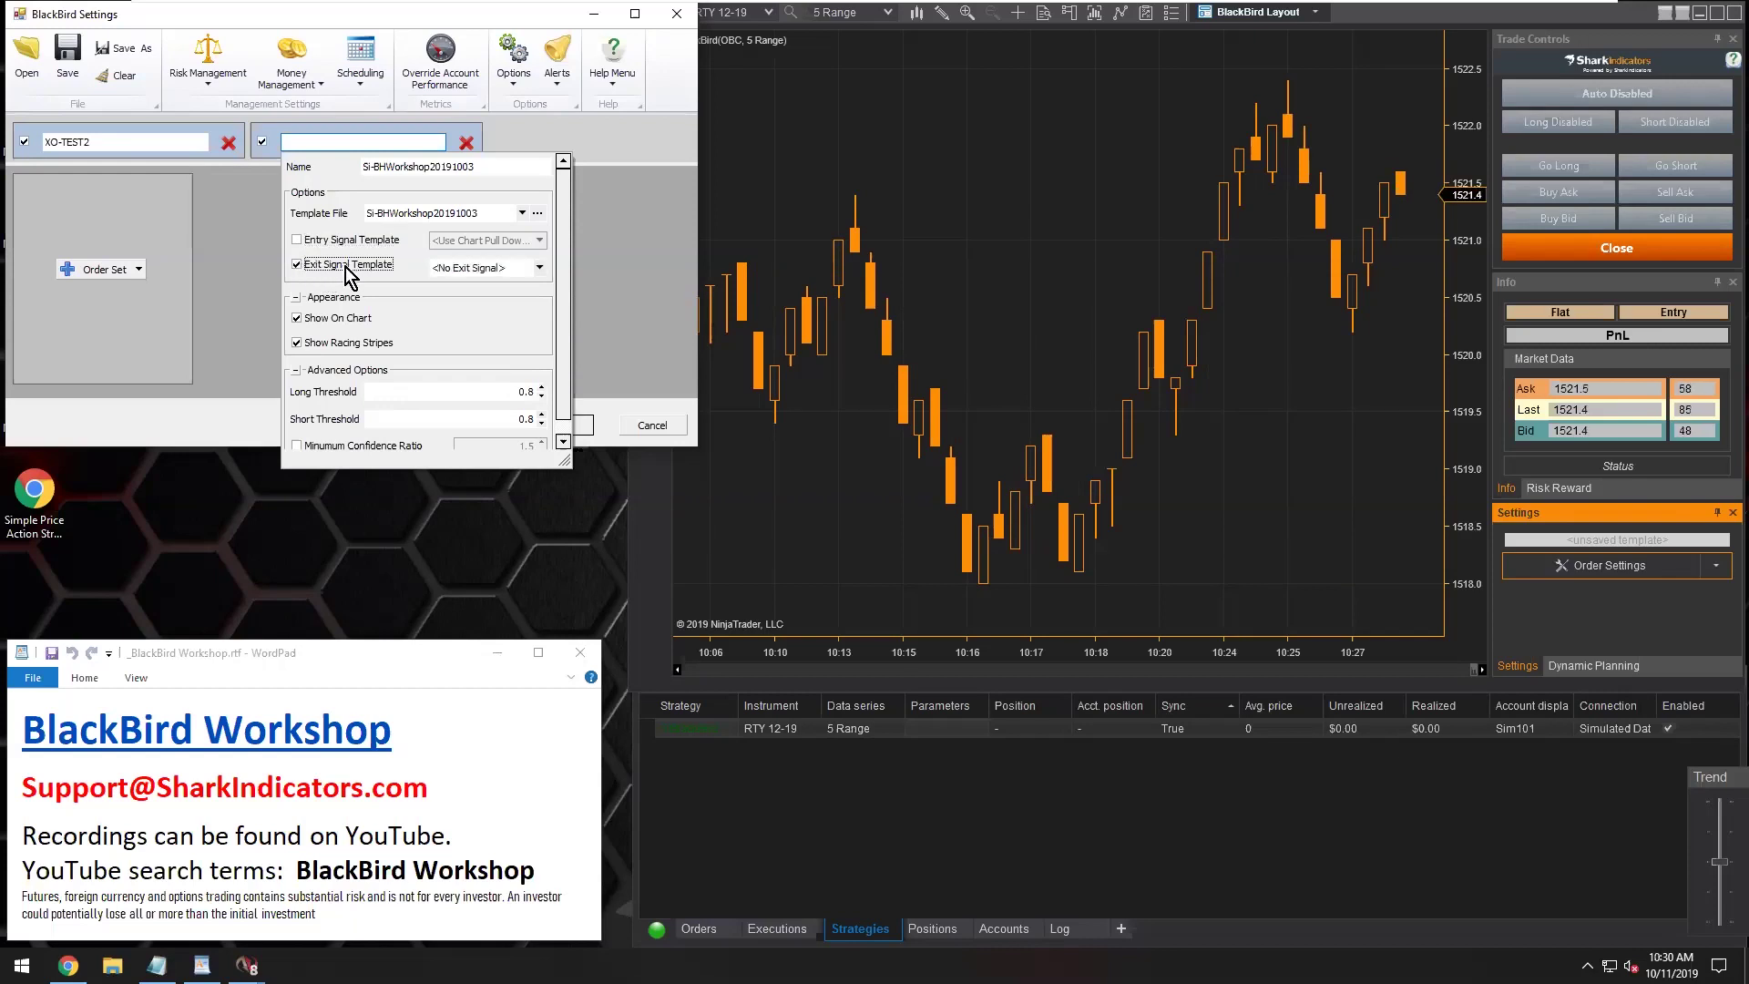
{"action": "left_click", "coordinate": [539, 267]}
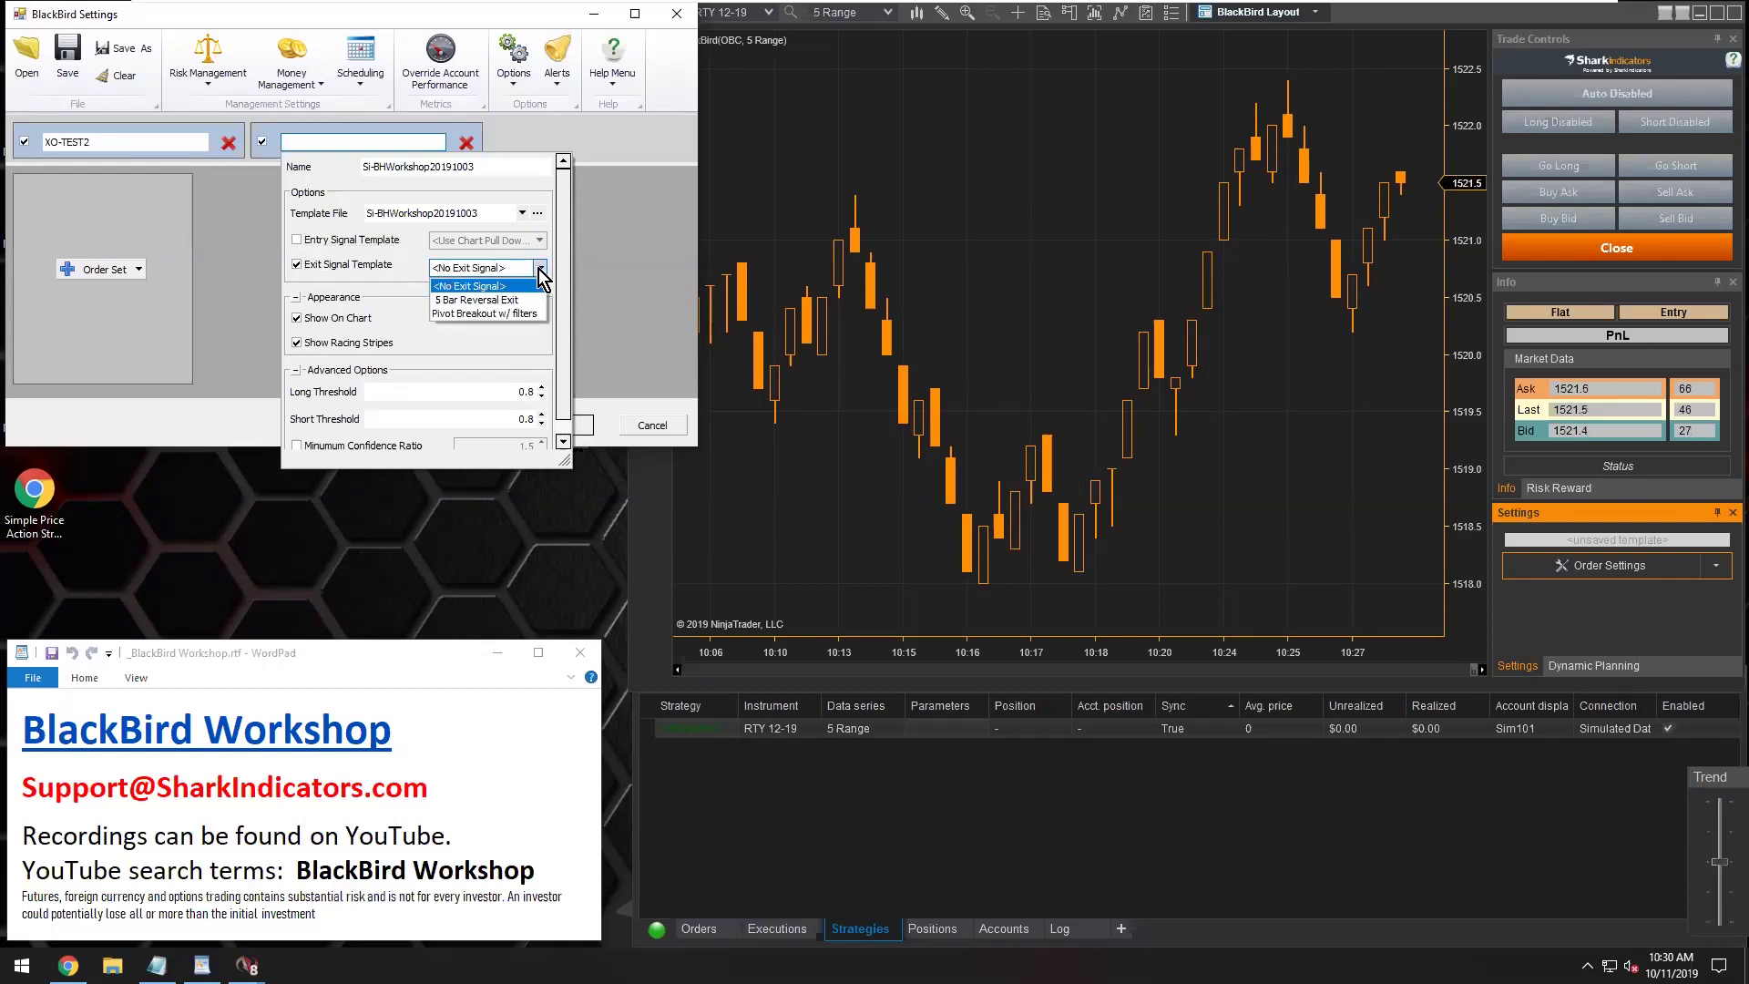
{"action": "left_click", "coordinate": [487, 301]}
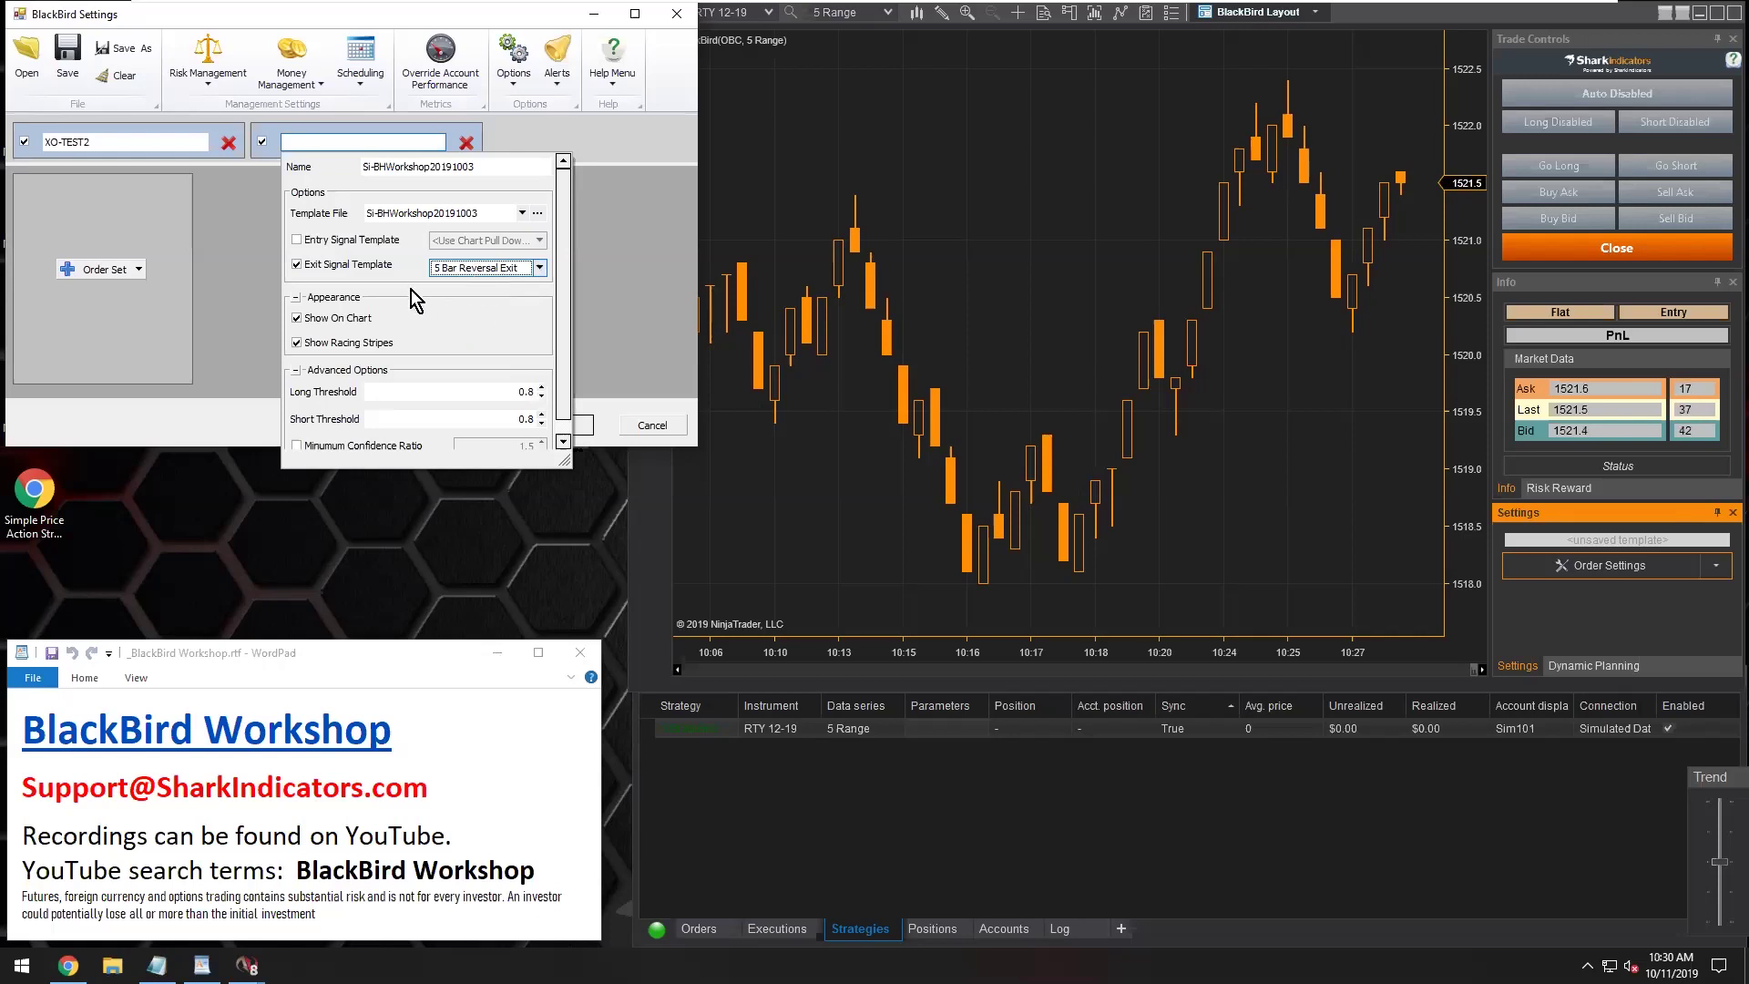
{"action": "left_click", "coordinate": [475, 167]}
{"action": "left_click_drag", "start_coordinate": [474, 166], "coordinate": [363, 169]}
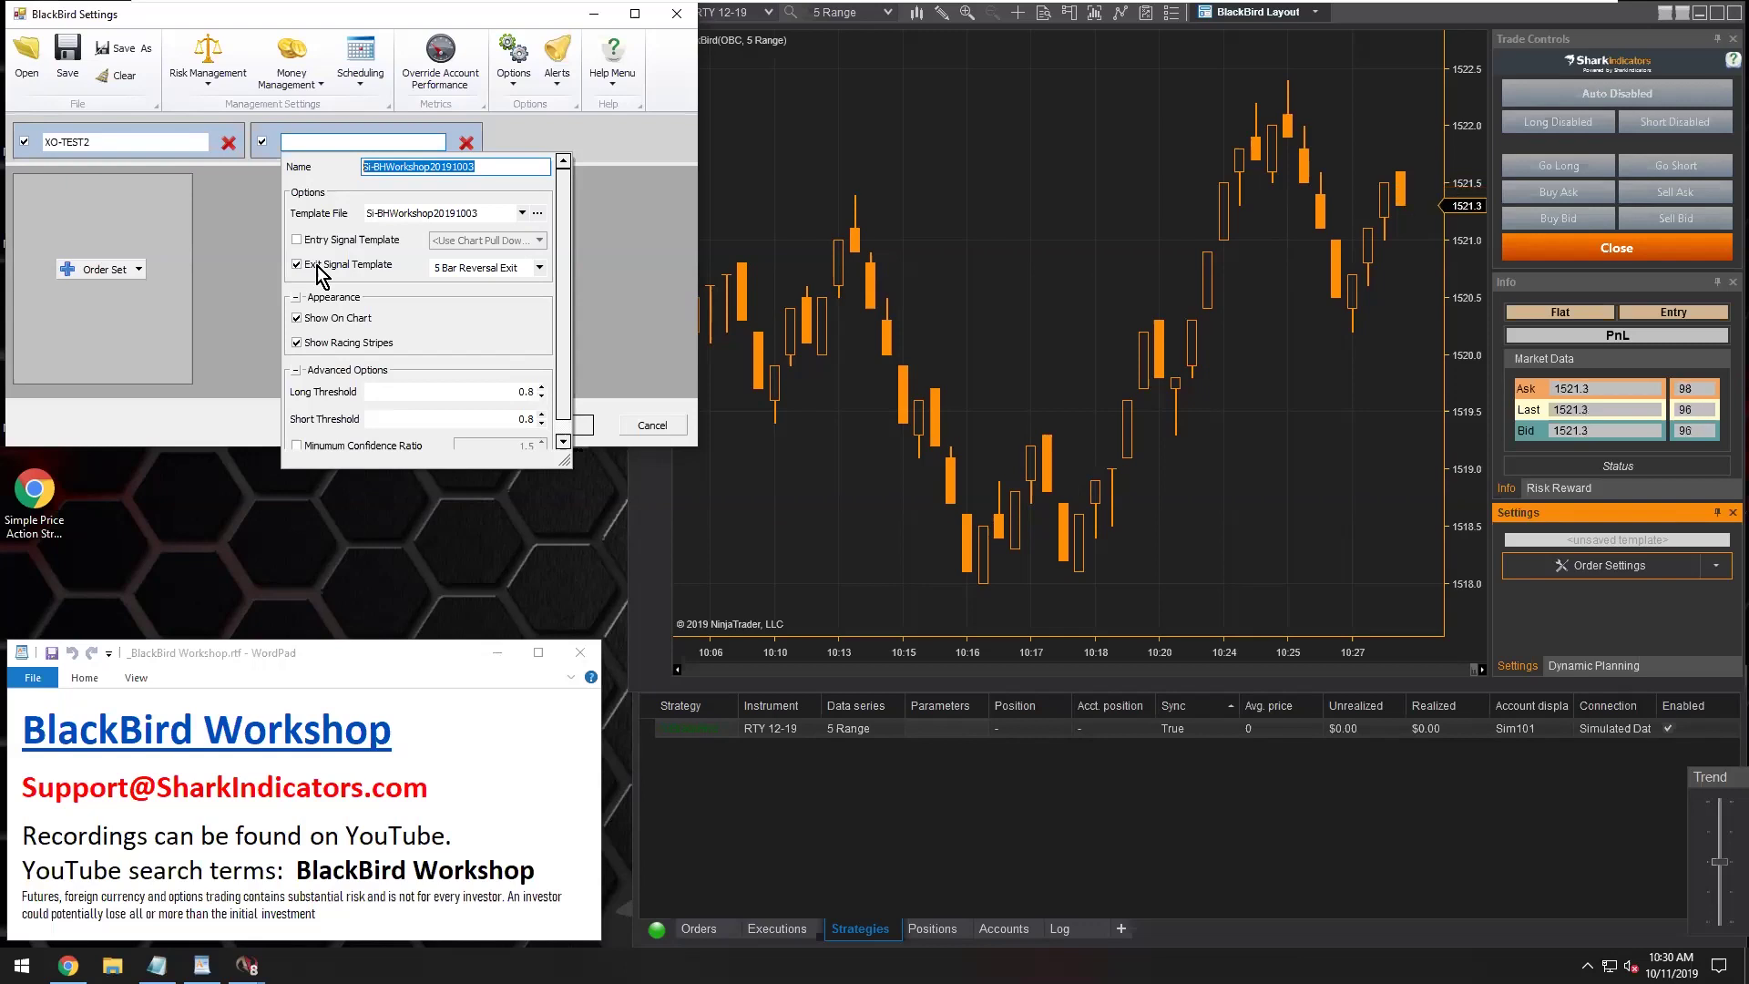
Widen the BlackBird Settings window and add a third BloodHound signal
{"action": "left_click", "coordinate": [111, 144]}
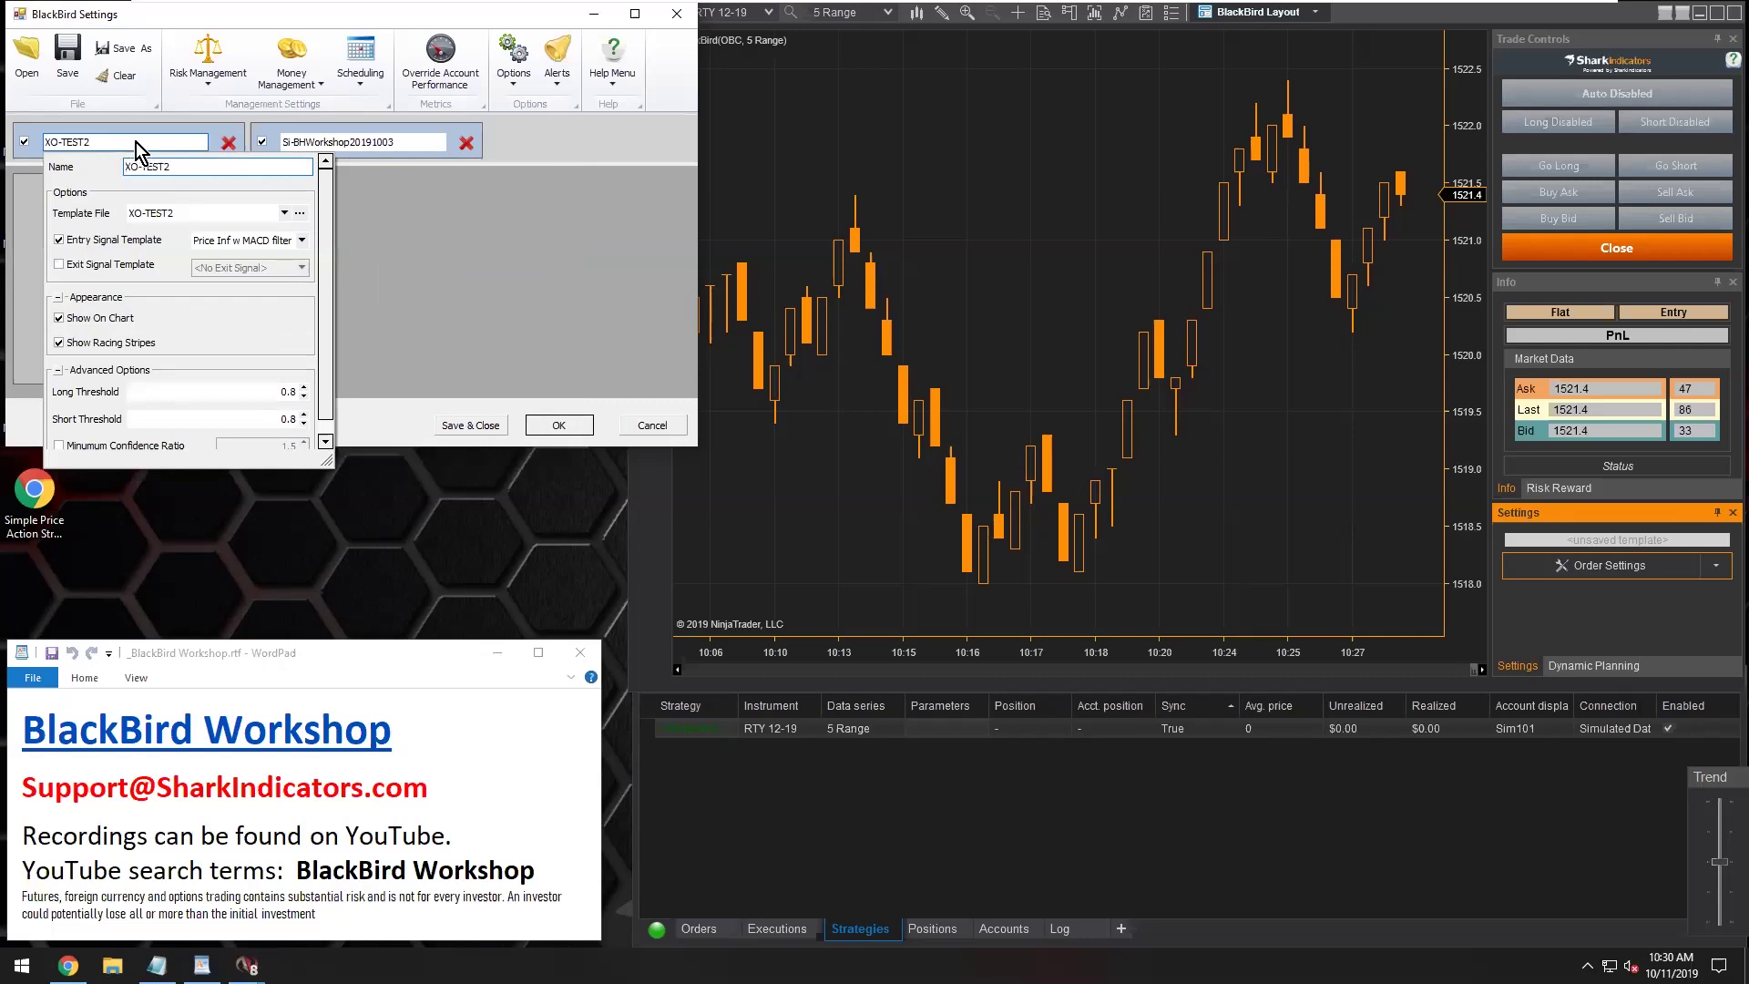
{"action": "left_click_drag", "start_coordinate": [126, 166], "coordinate": [182, 167]}
{"action": "left_click", "coordinate": [758, 269]}
{"action": "left_click_drag", "start_coordinate": [759, 269], "coordinate": [930, 274]}
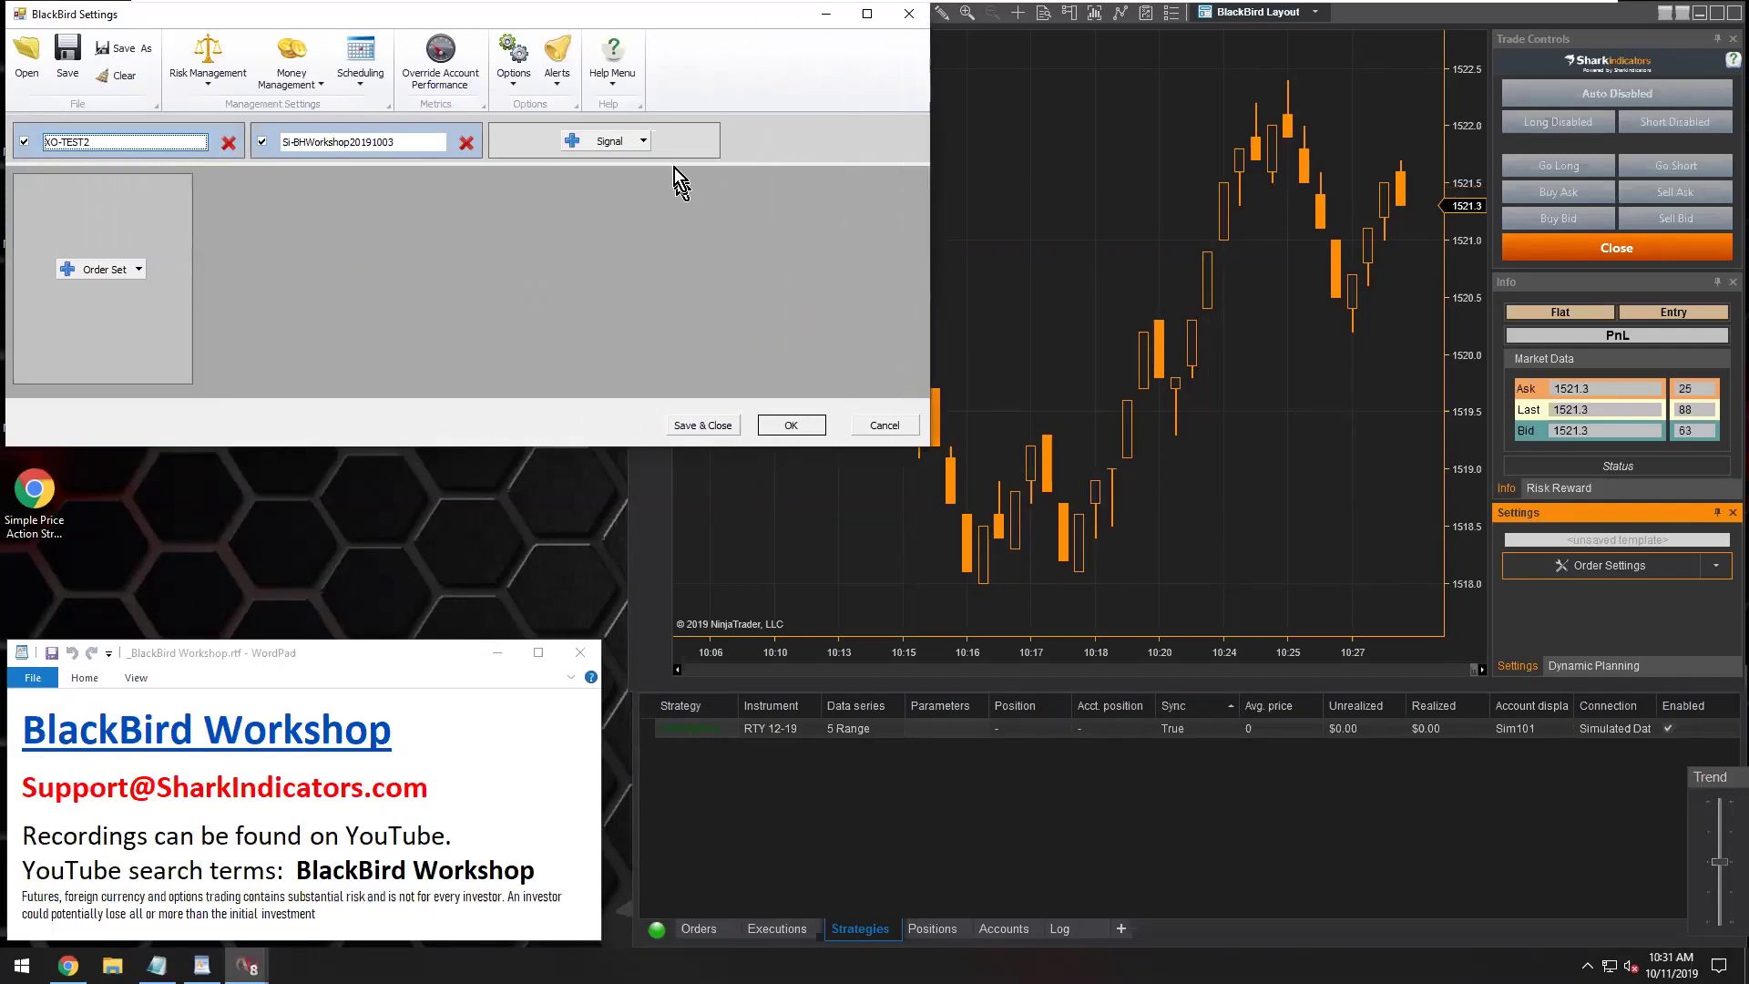
{"action": "left_click", "coordinate": [646, 140]}
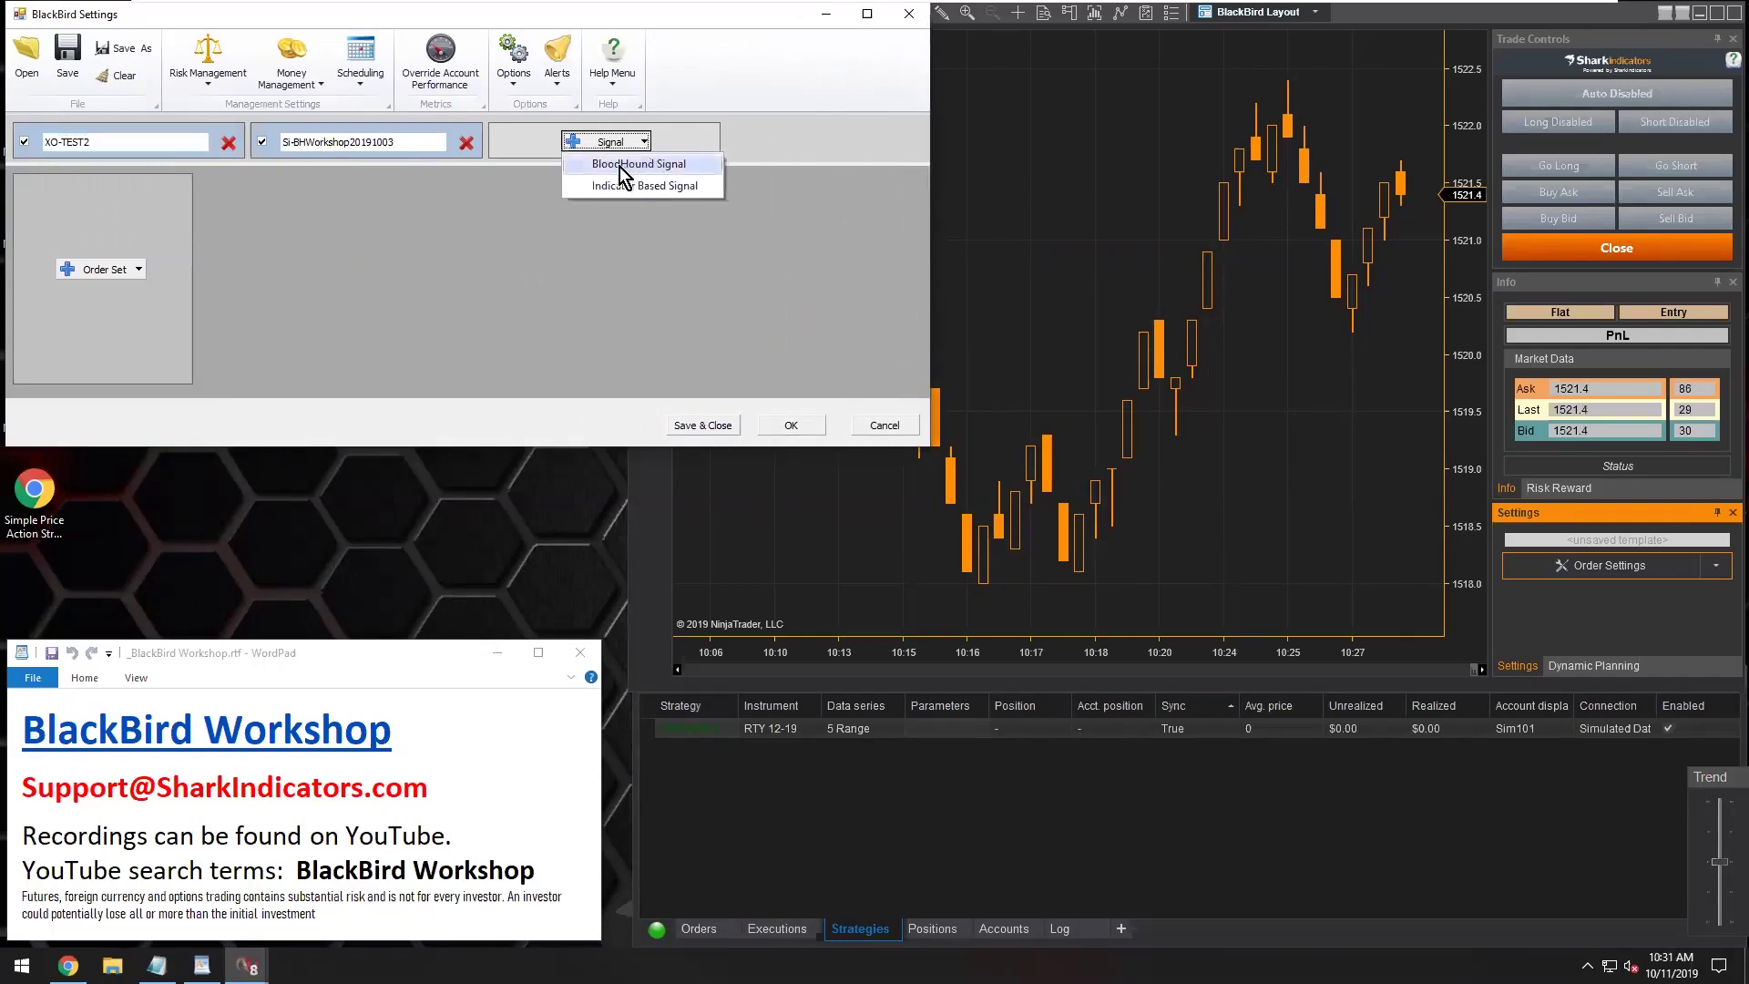
{"action": "left_click", "coordinate": [619, 164]}
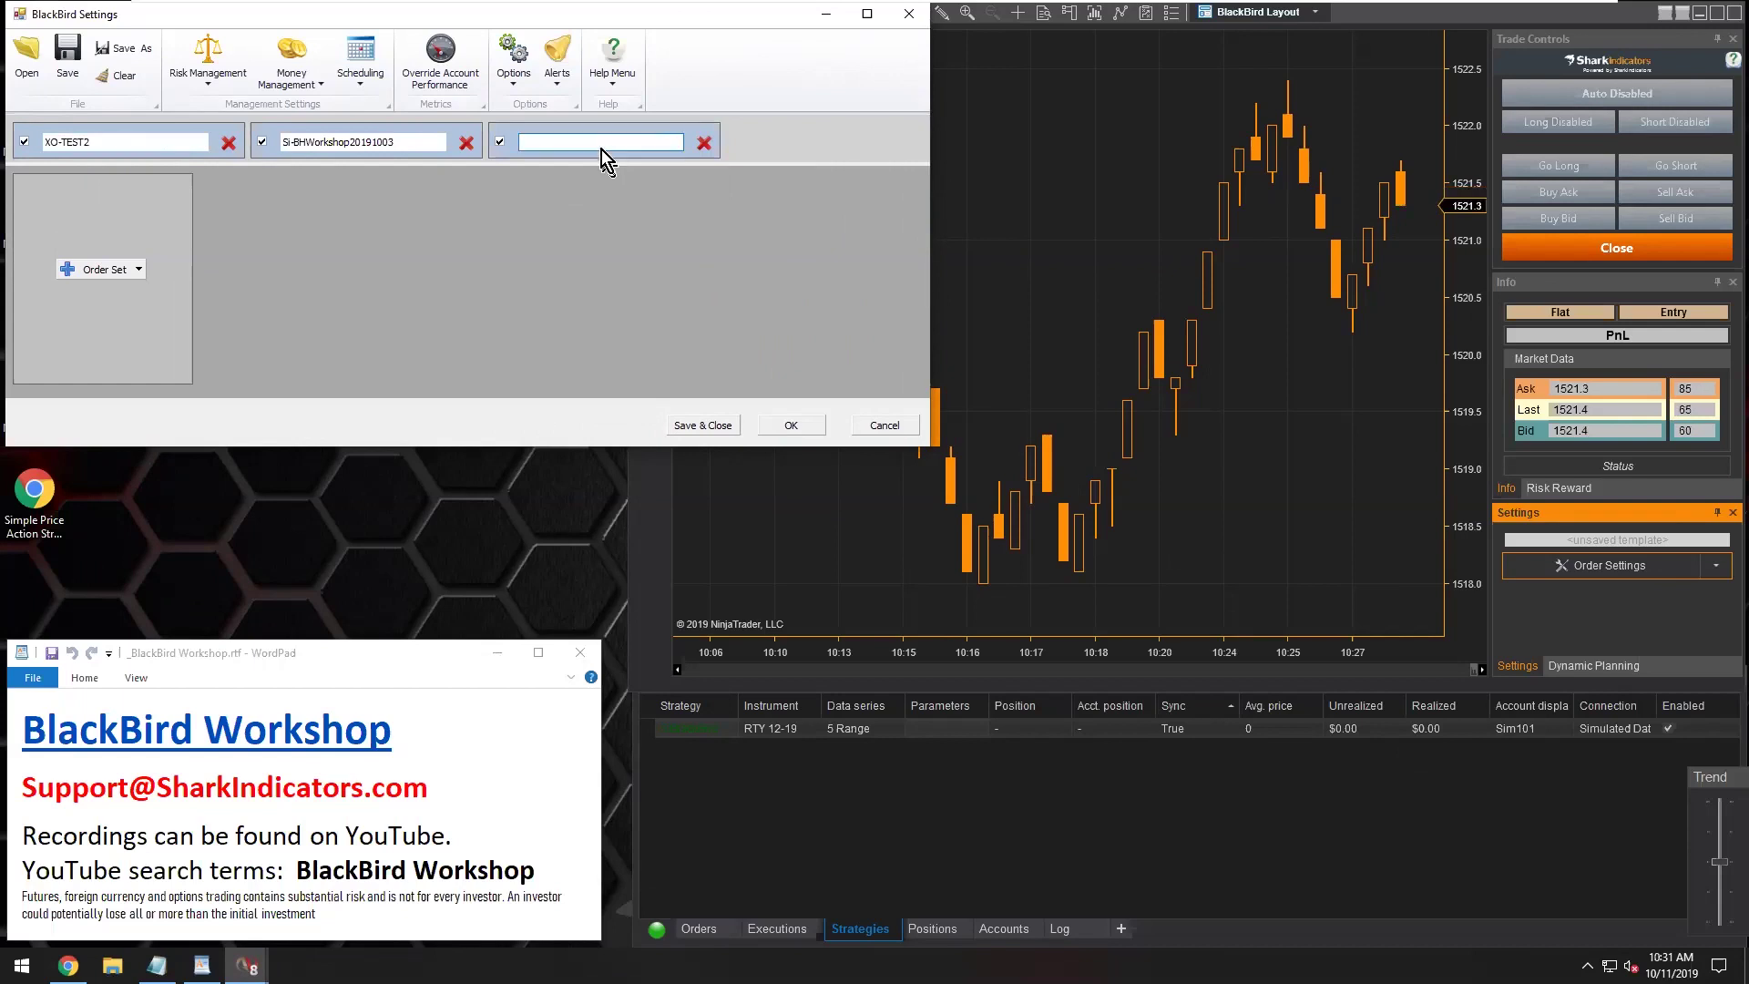
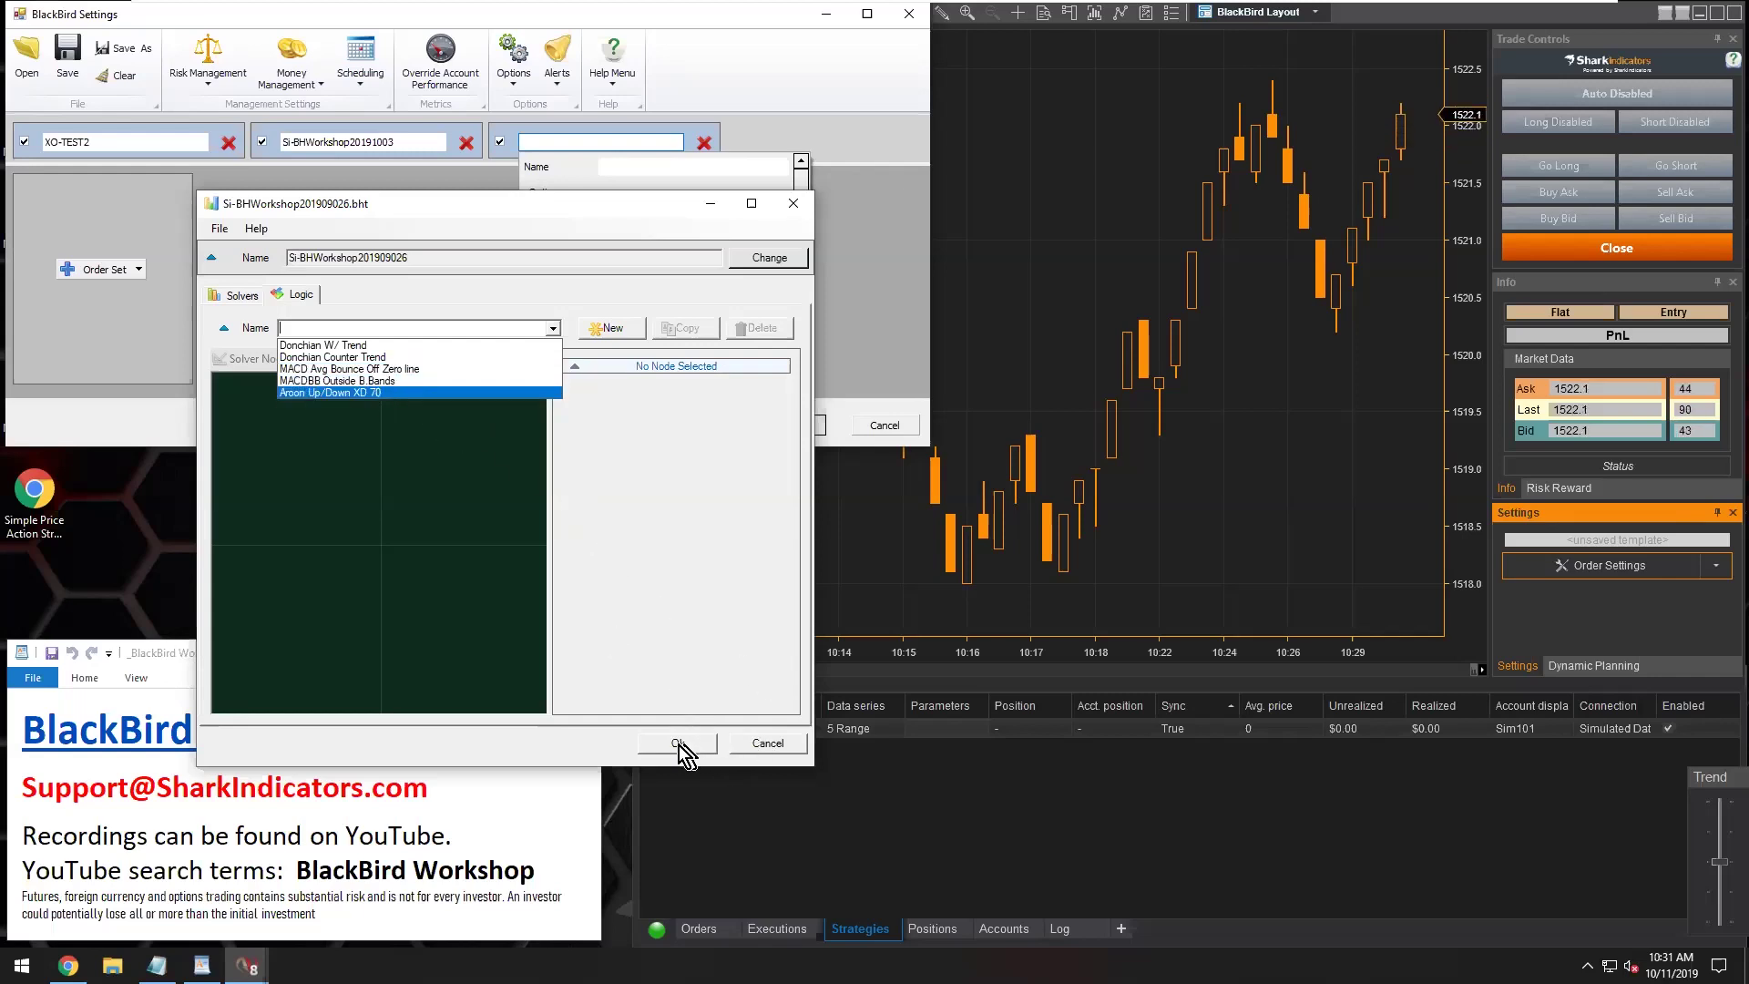
Load the Si-BHWorkshop201909026.bht template into the third signal and set its entry signal template to MACD Avg Bounce Off Zero line
{"action": "left_click", "coordinate": [685, 744]}
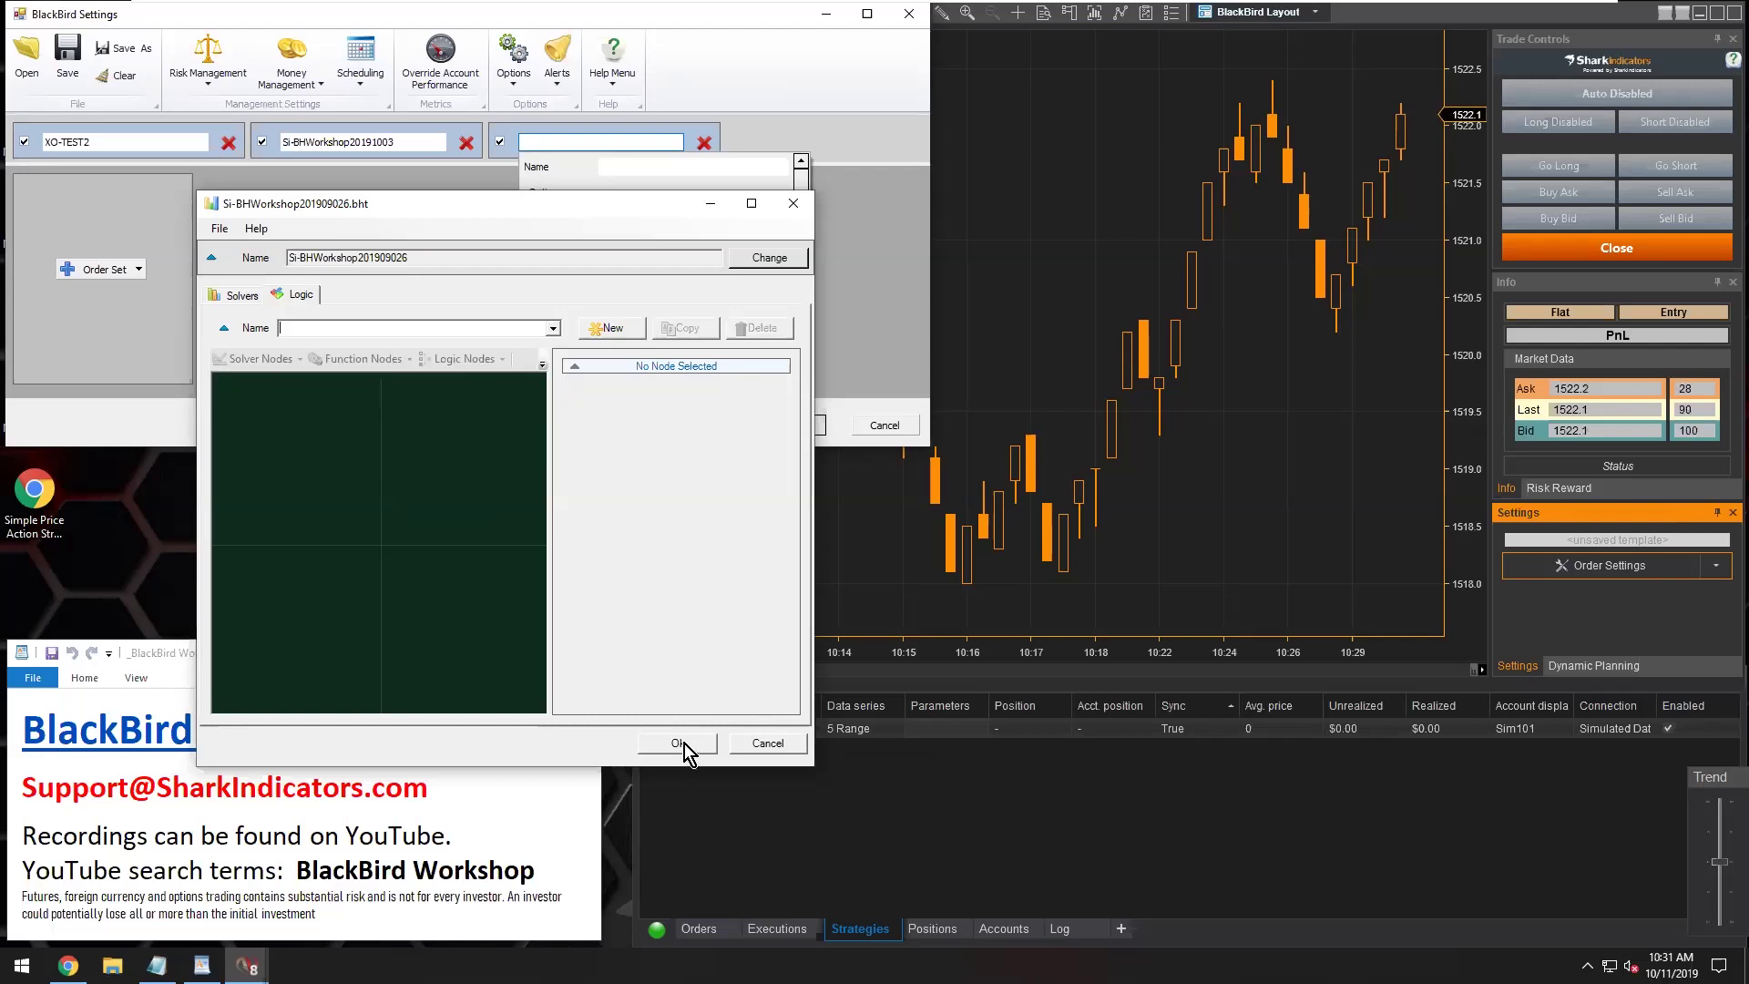
{"action": "left_click", "coordinate": [683, 743]}
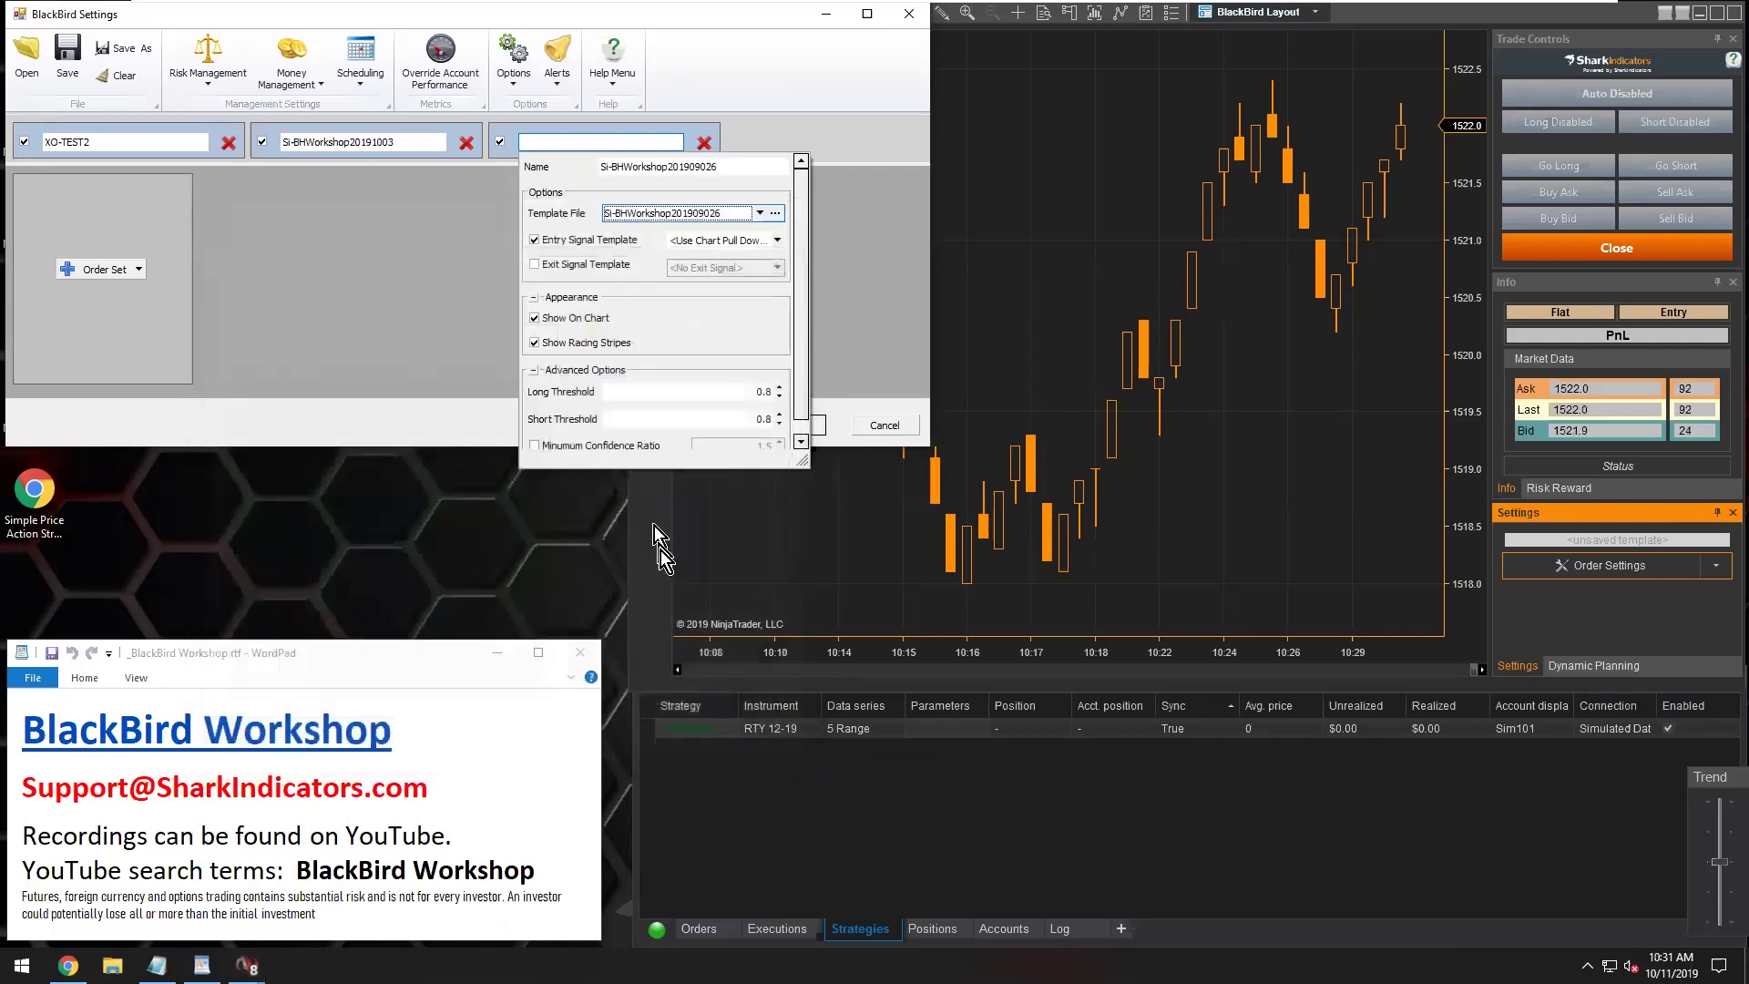
{"action": "left_click", "coordinate": [780, 241]}
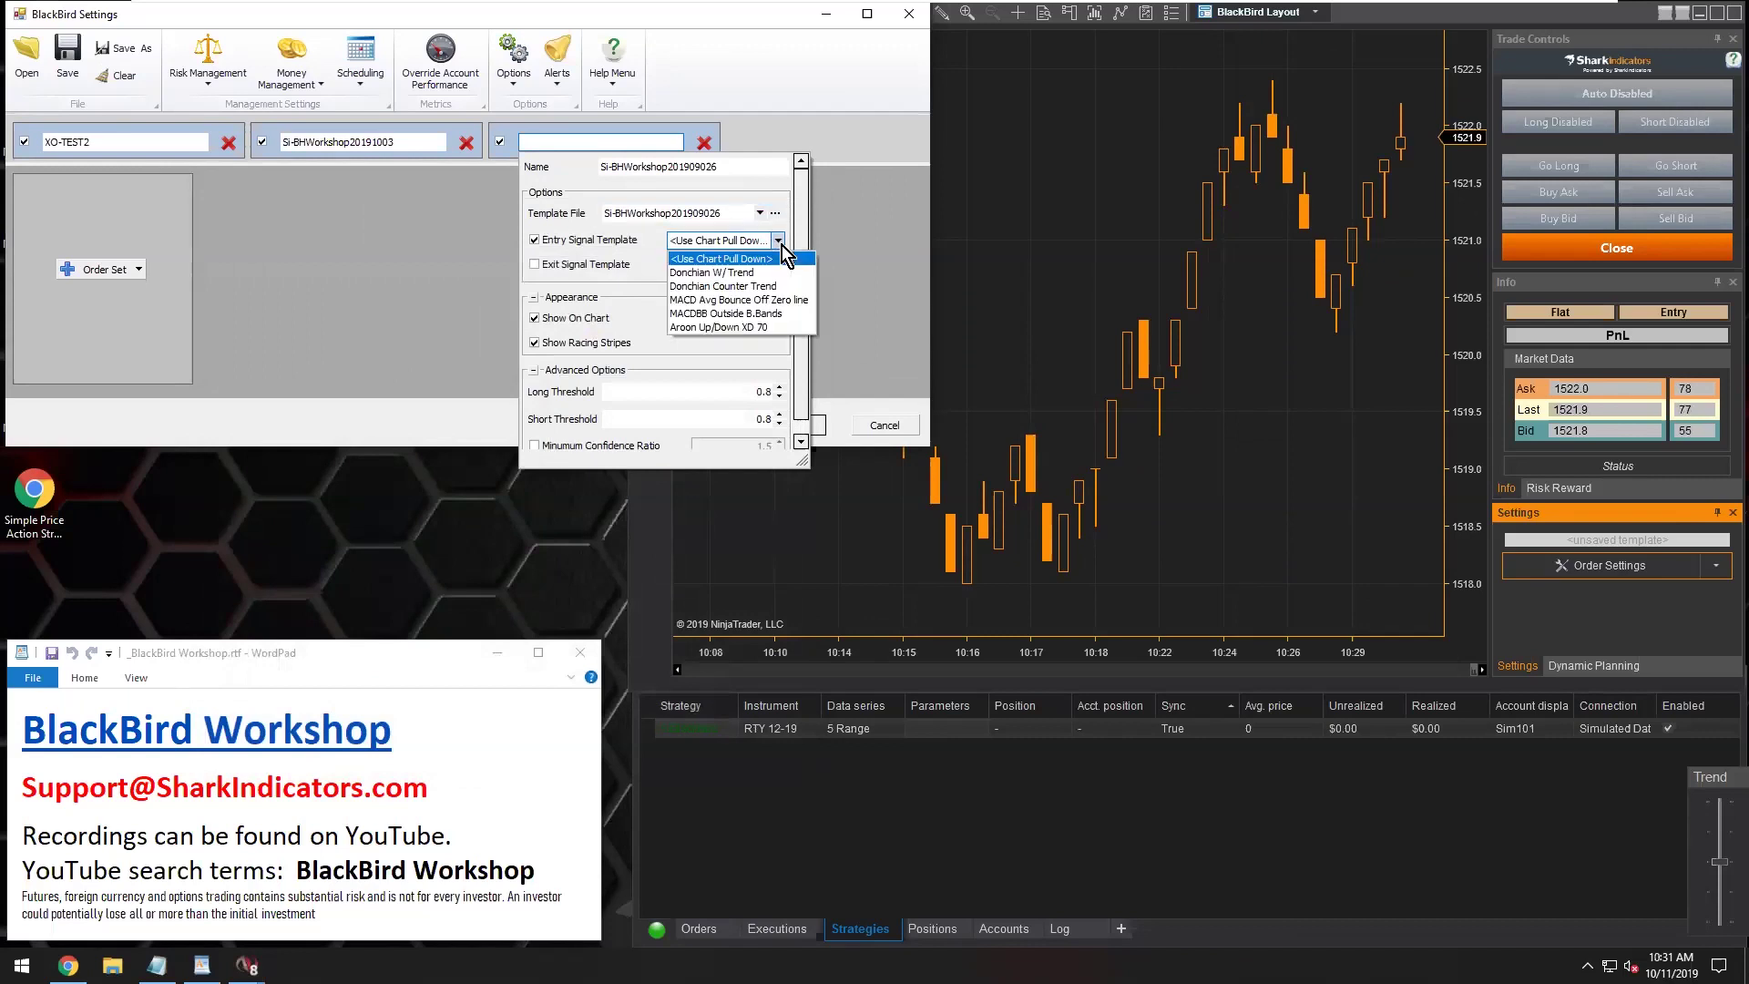
{"action": "left_click", "coordinate": [729, 301]}
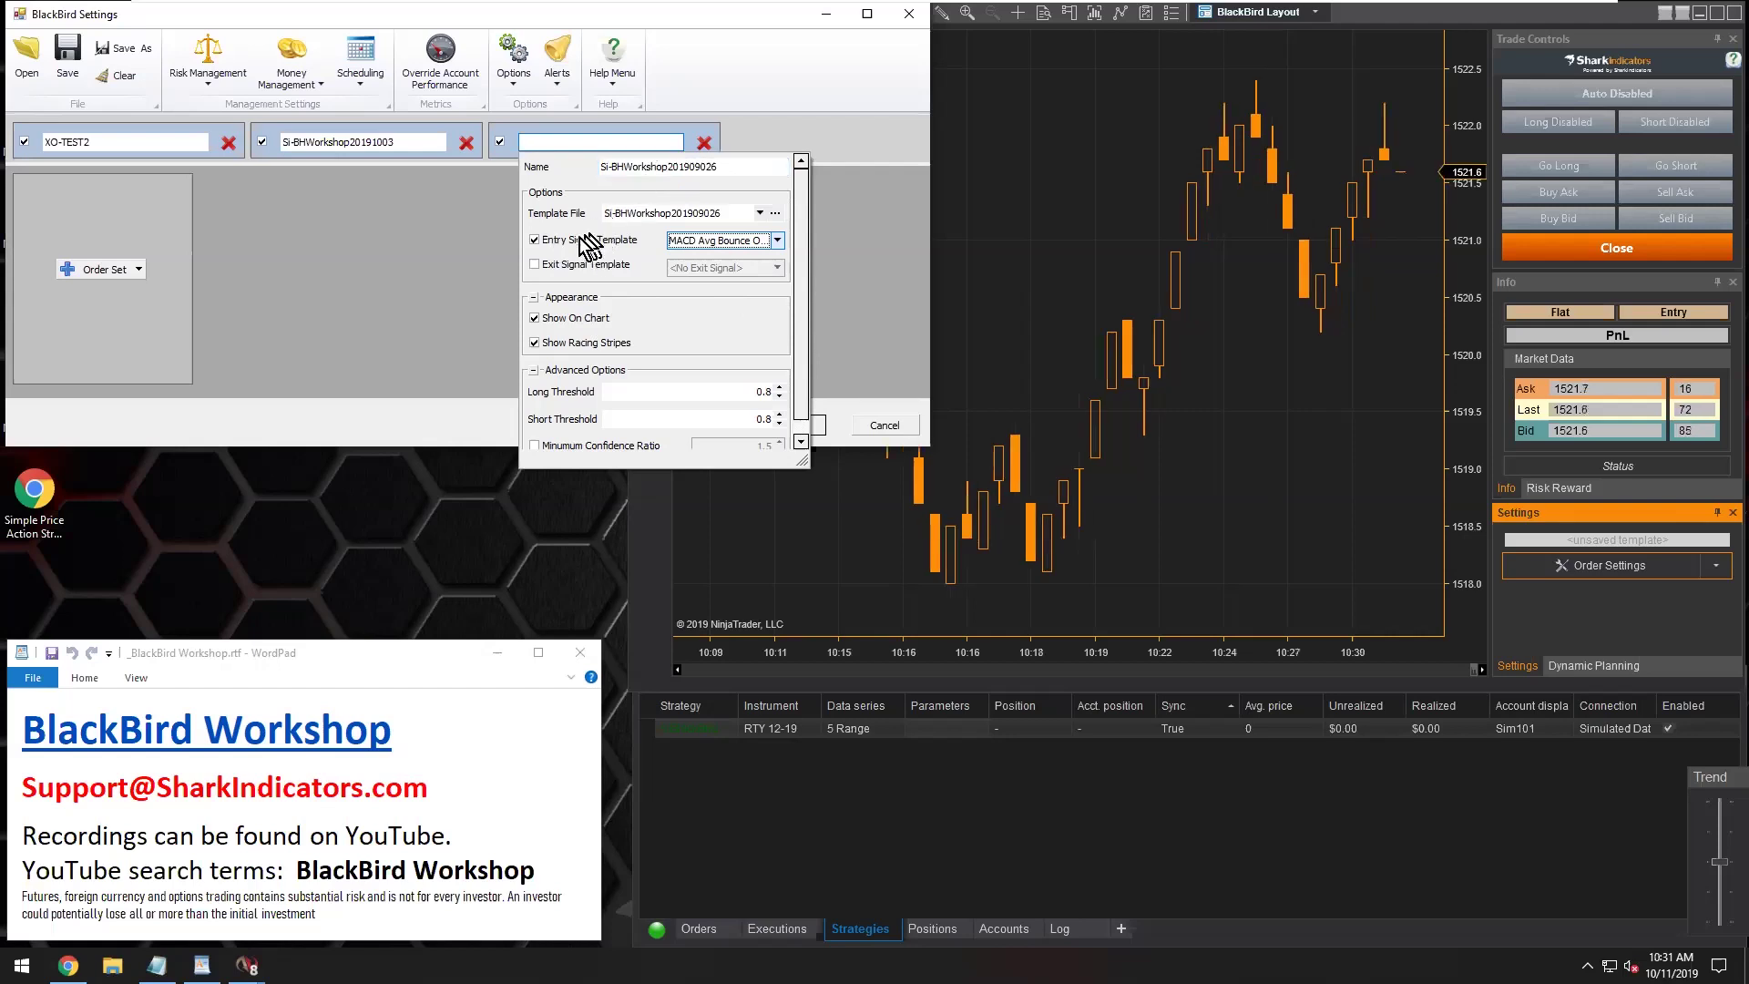
Examine the available entry signal templates of the XO-TEST2 and Si-BHWorkshop201909026 signals
{"action": "left_click", "coordinate": [190, 149]}
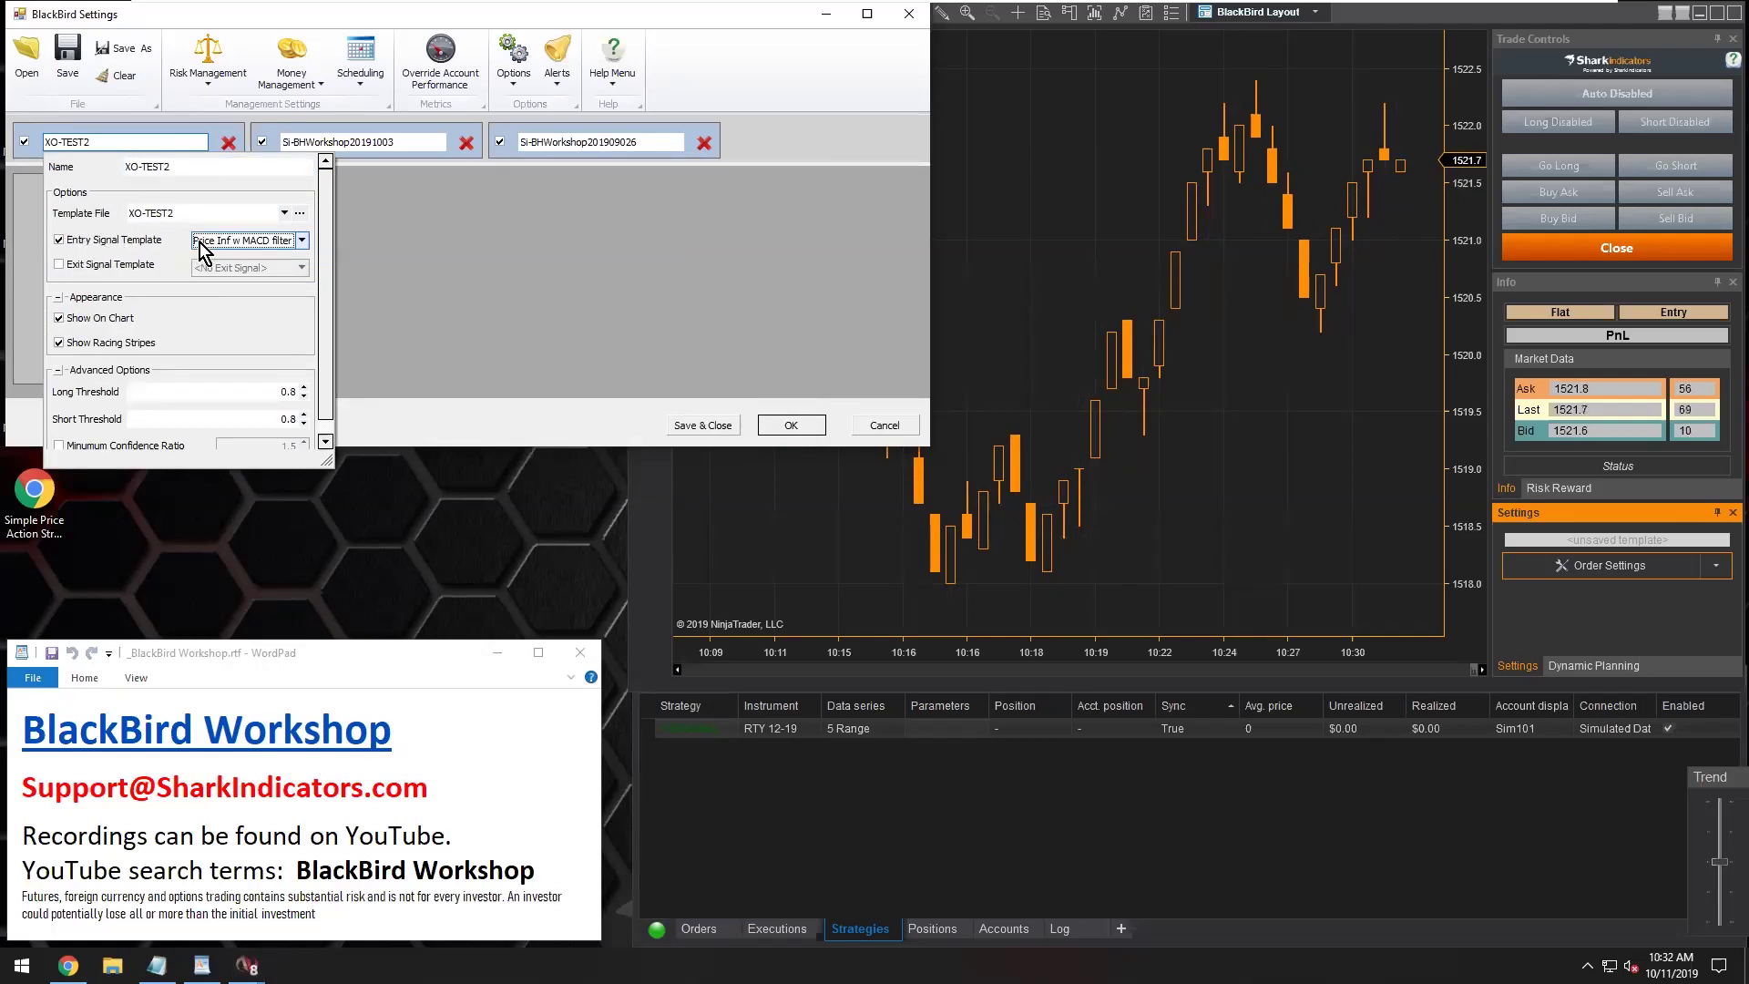
{"action": "left_click", "coordinate": [180, 164]}
{"action": "left_click_drag", "start_coordinate": [180, 164], "coordinate": [127, 160]}
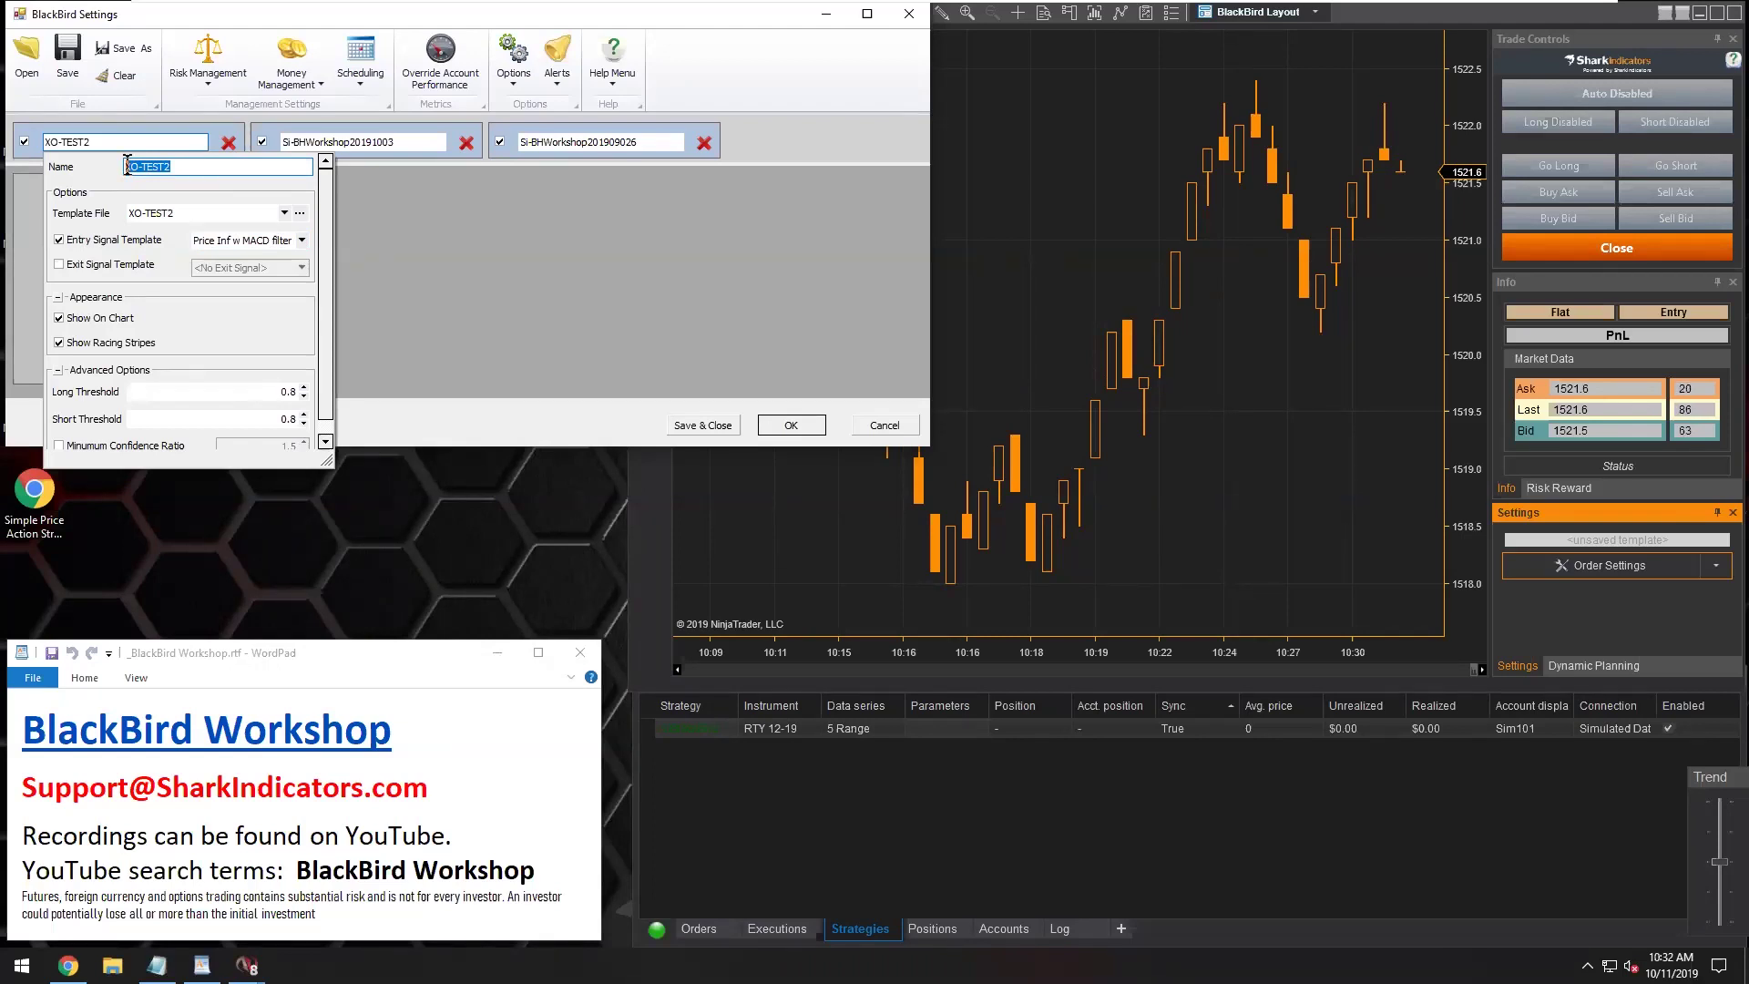
{"action": "left_click", "coordinate": [240, 246]}
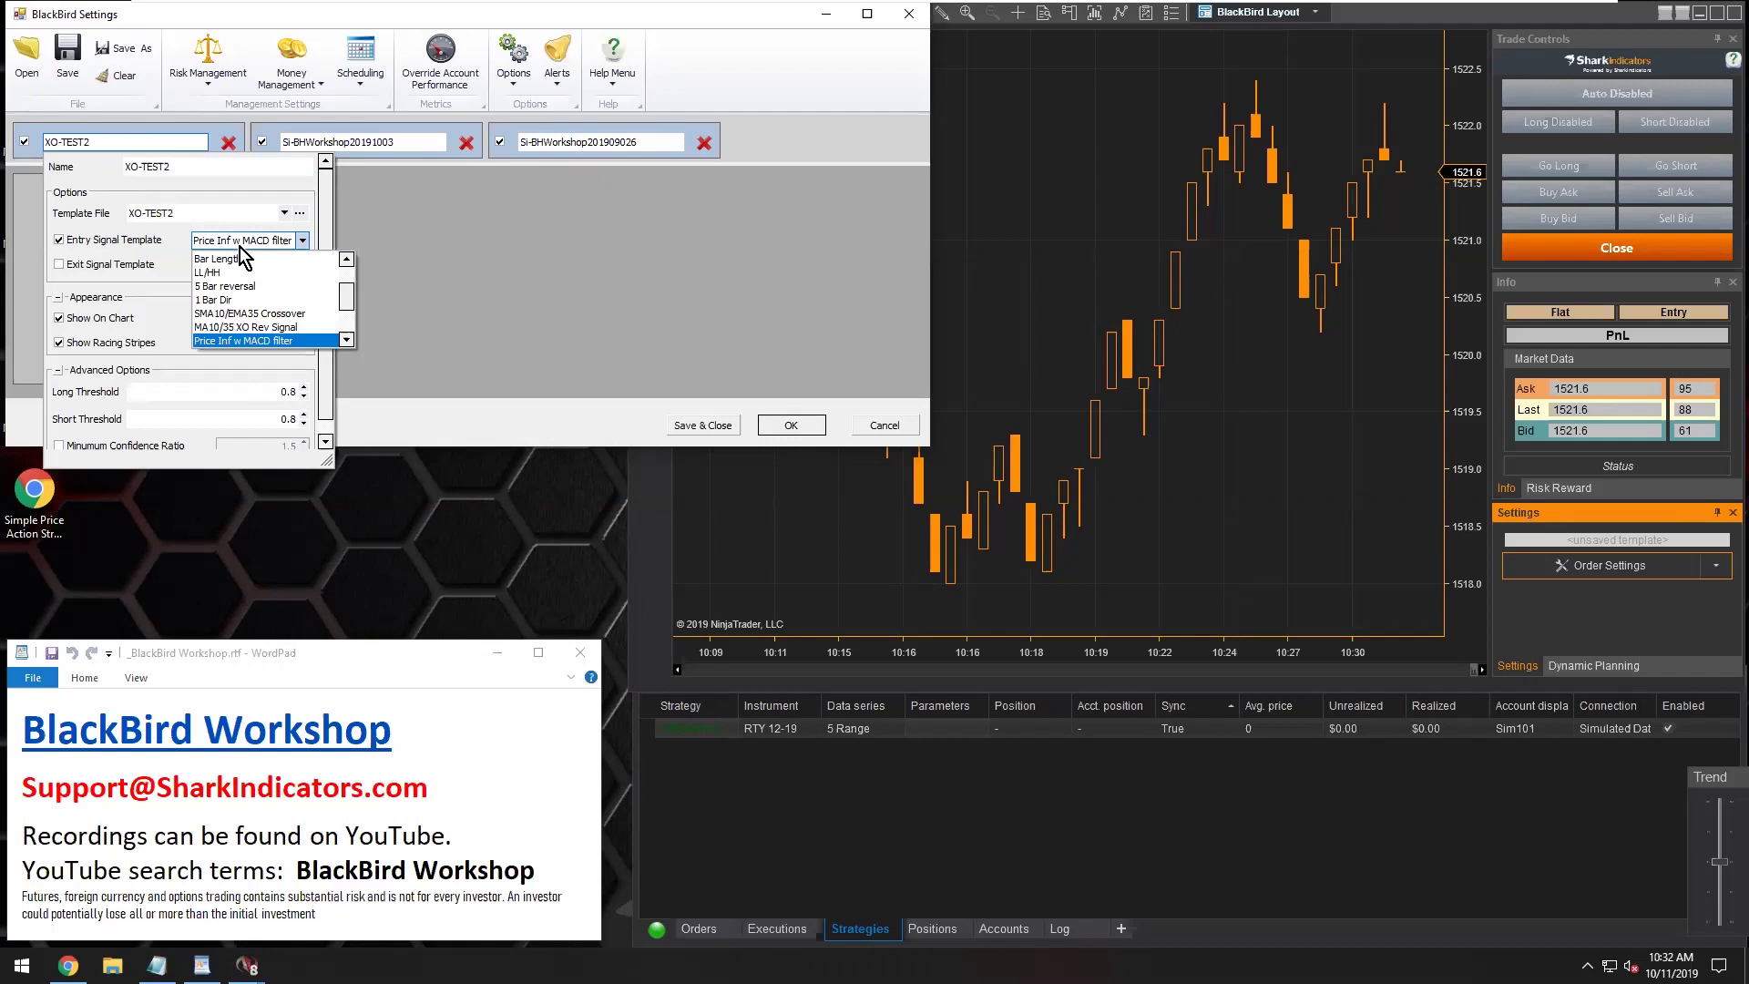
{"action": "left_click", "coordinate": [556, 149]}
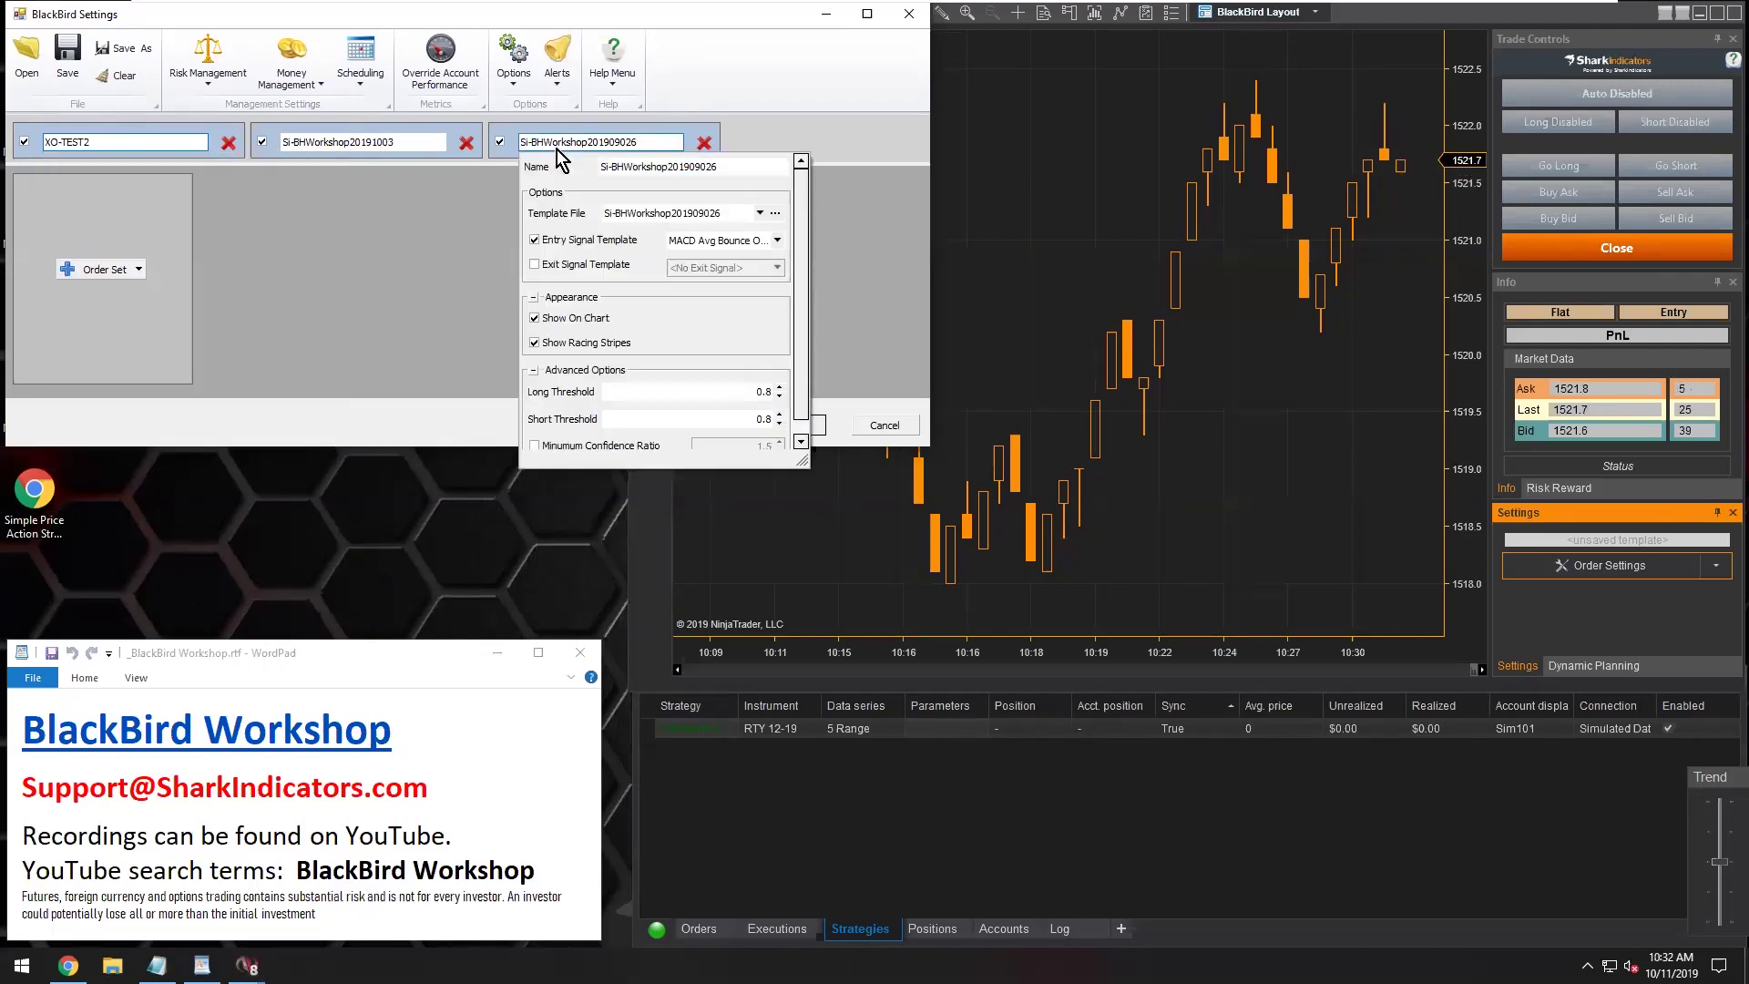
{"action": "left_click", "coordinate": [703, 246]}
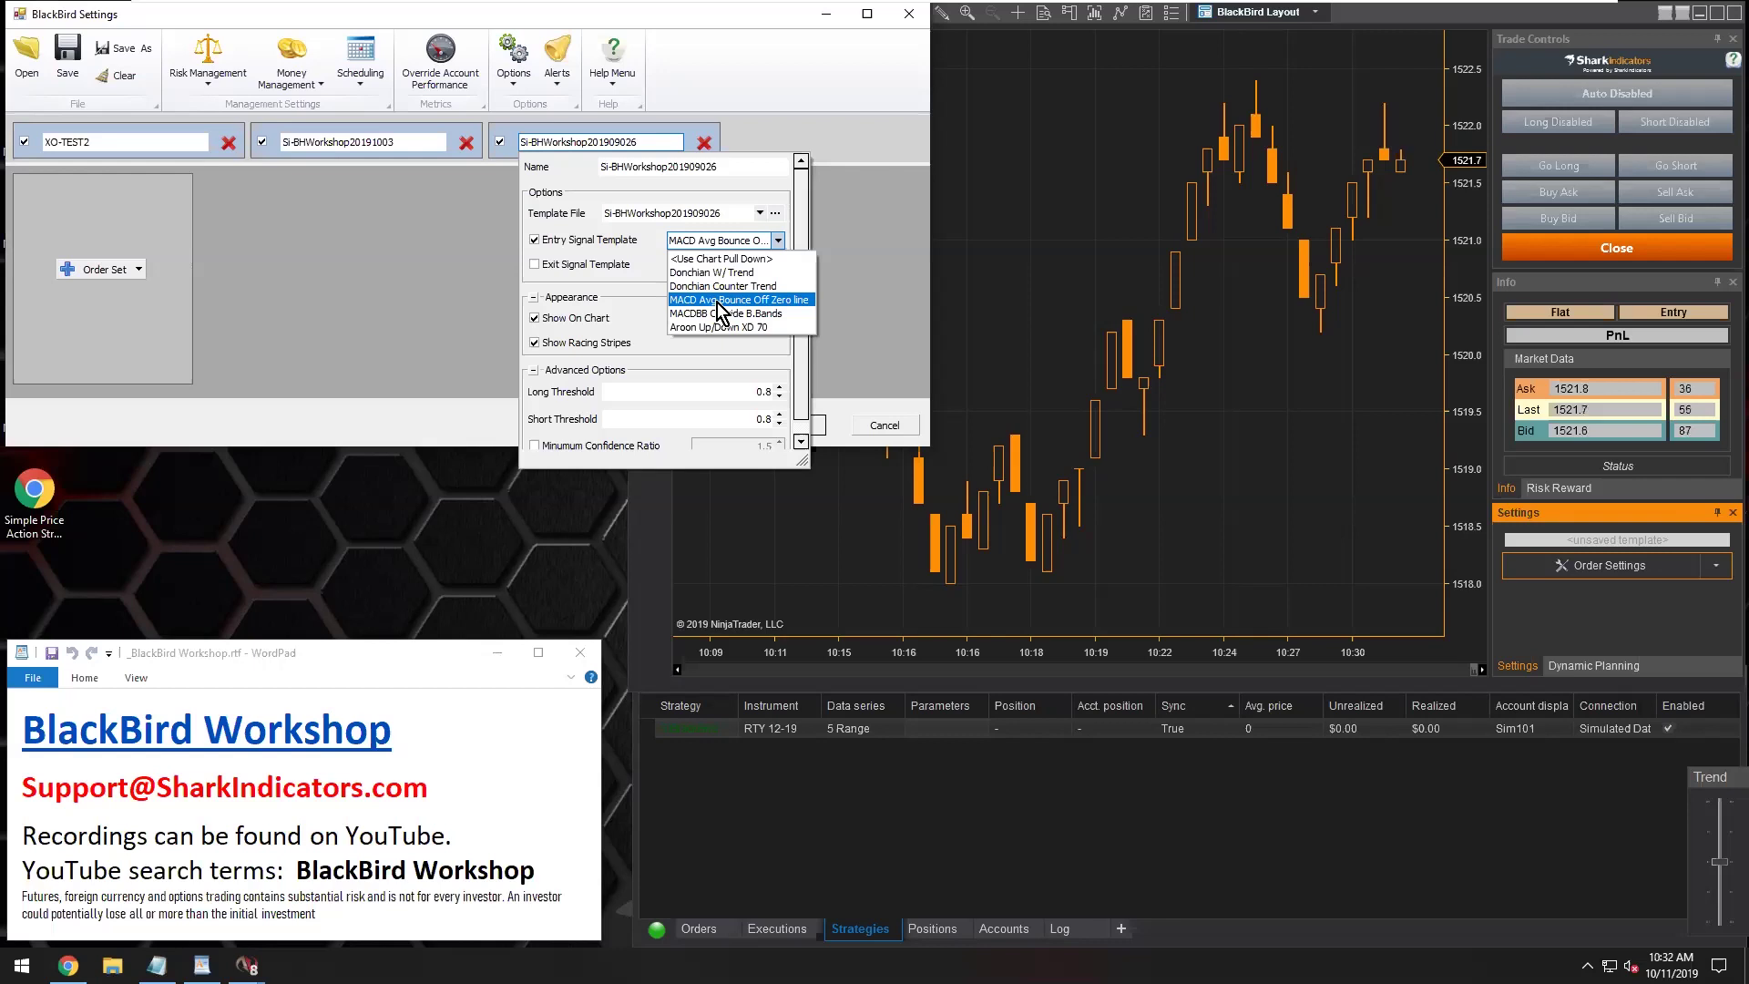
{"action": "left_click", "coordinate": [510, 127]}
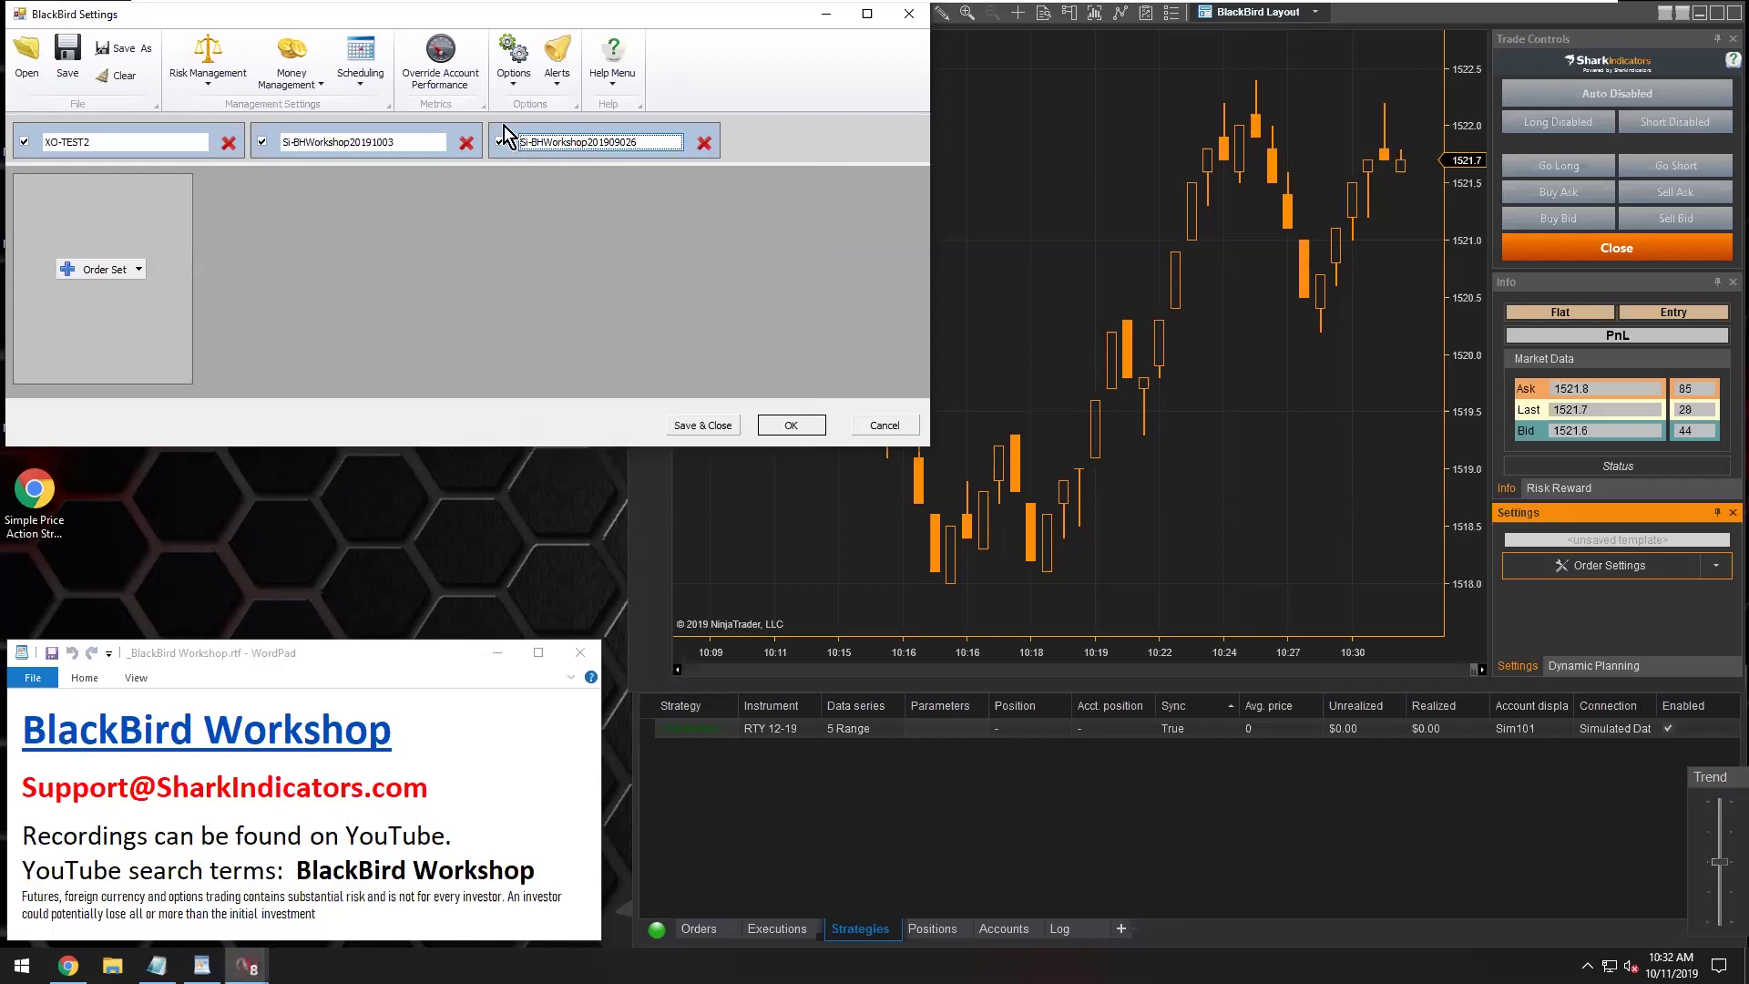
Compare the entry and exit signal template assignments across all three BloodHound signals
{"action": "left_click", "coordinate": [155, 145]}
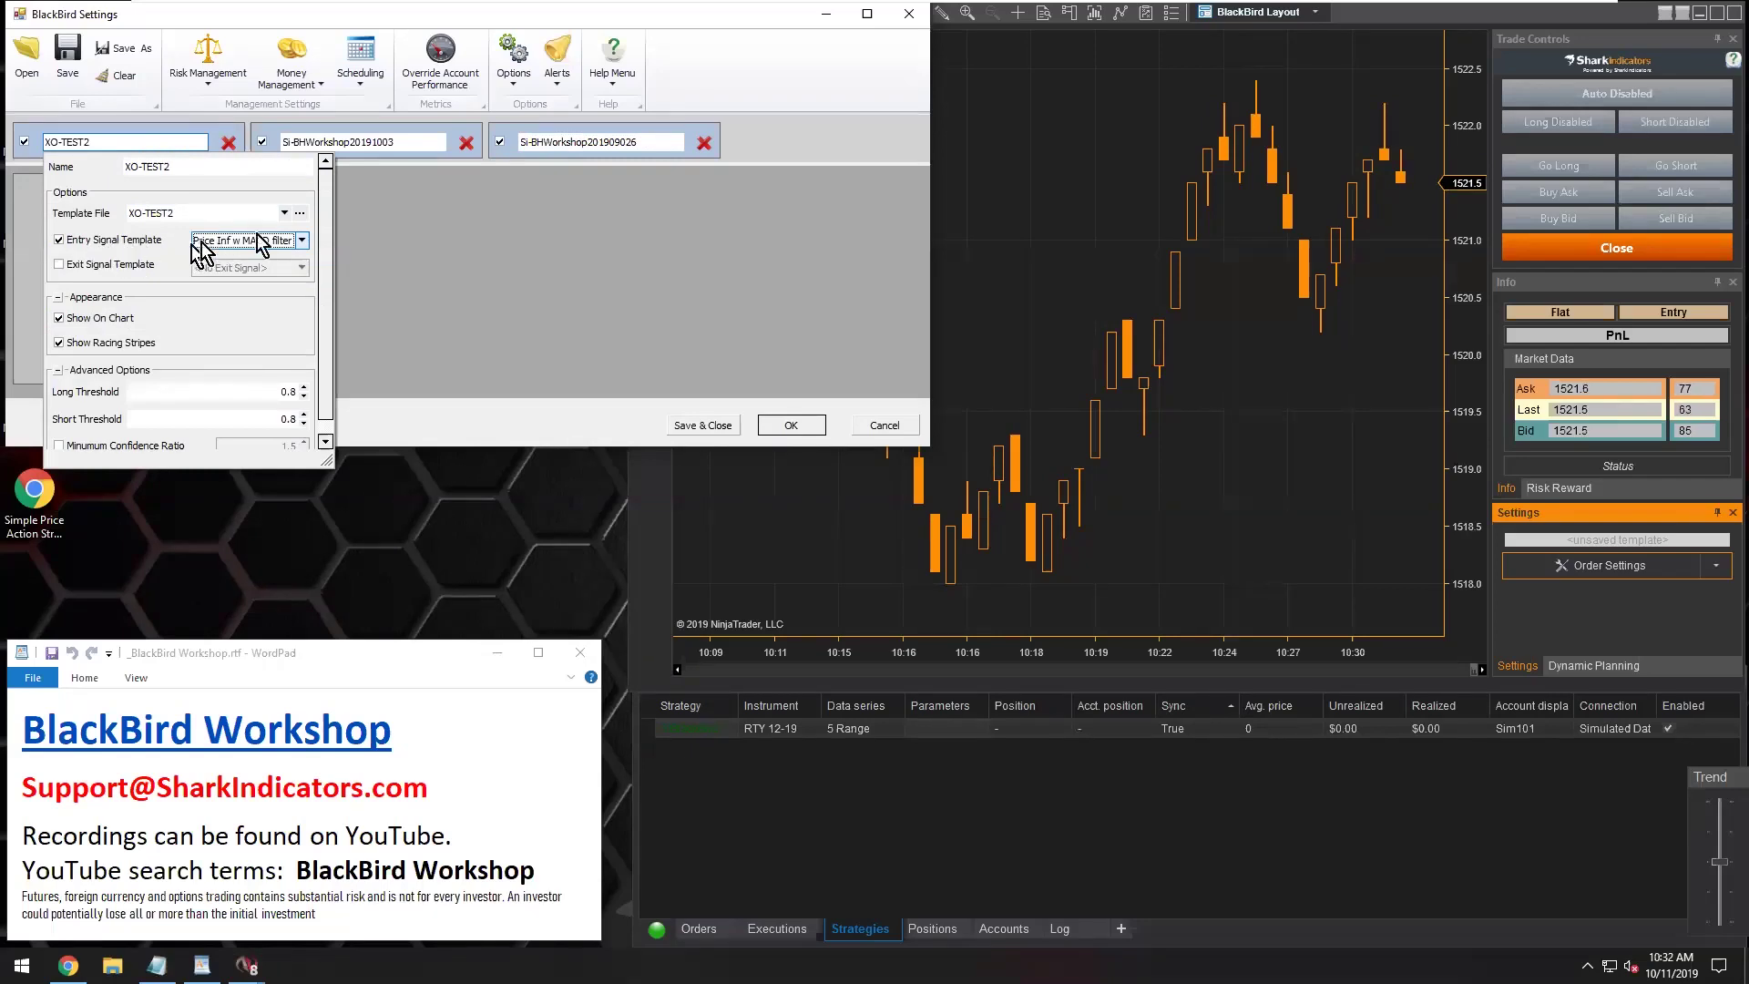
{"action": "left_click", "coordinate": [602, 146]}
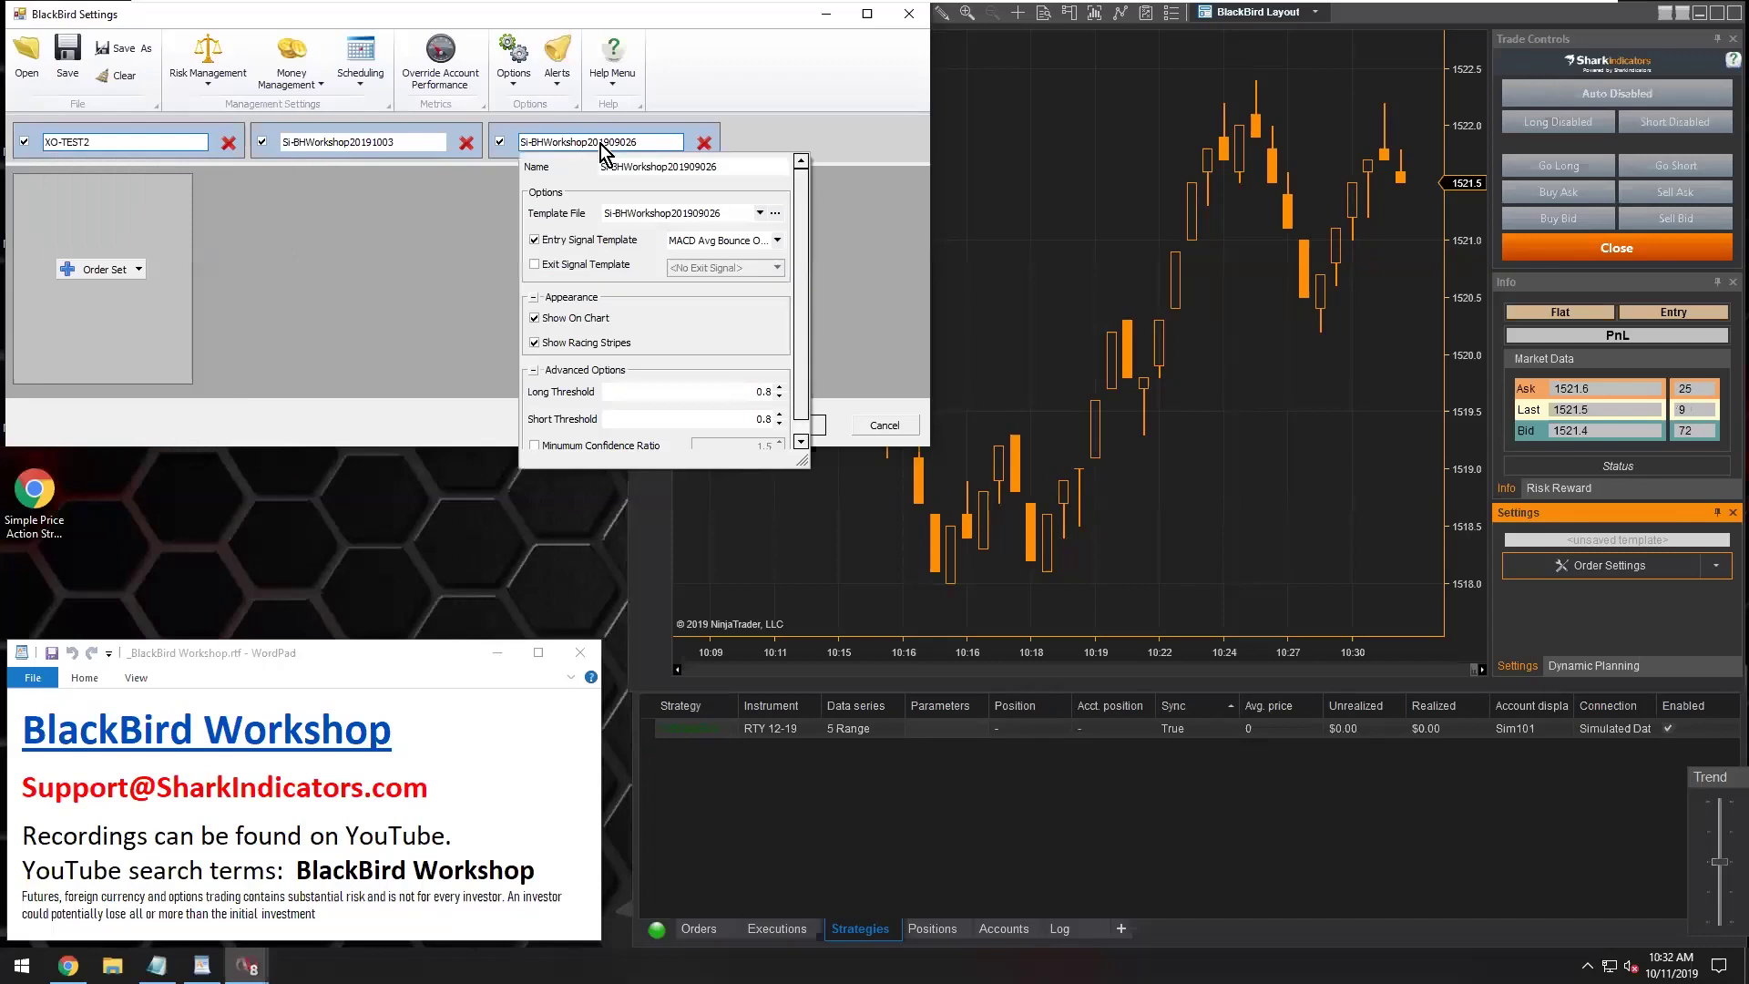
{"action": "left_click", "coordinate": [330, 144]}
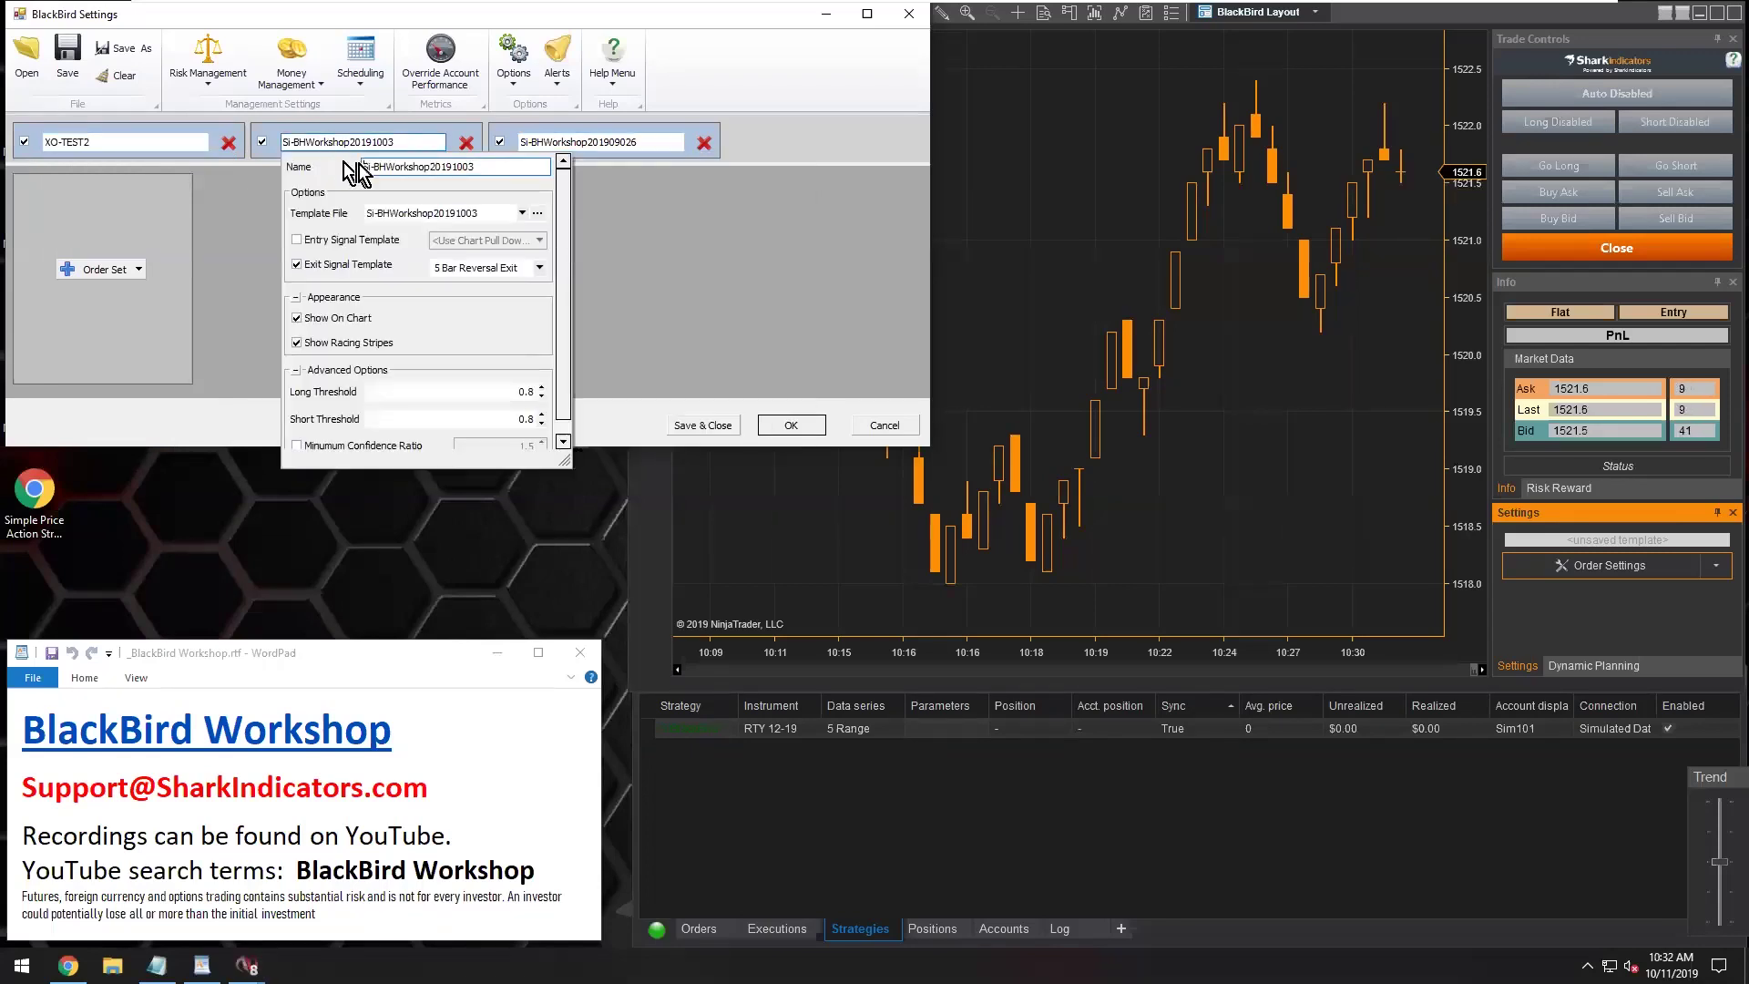
{"action": "left_click_drag", "start_coordinate": [425, 166], "coordinate": [497, 167]}
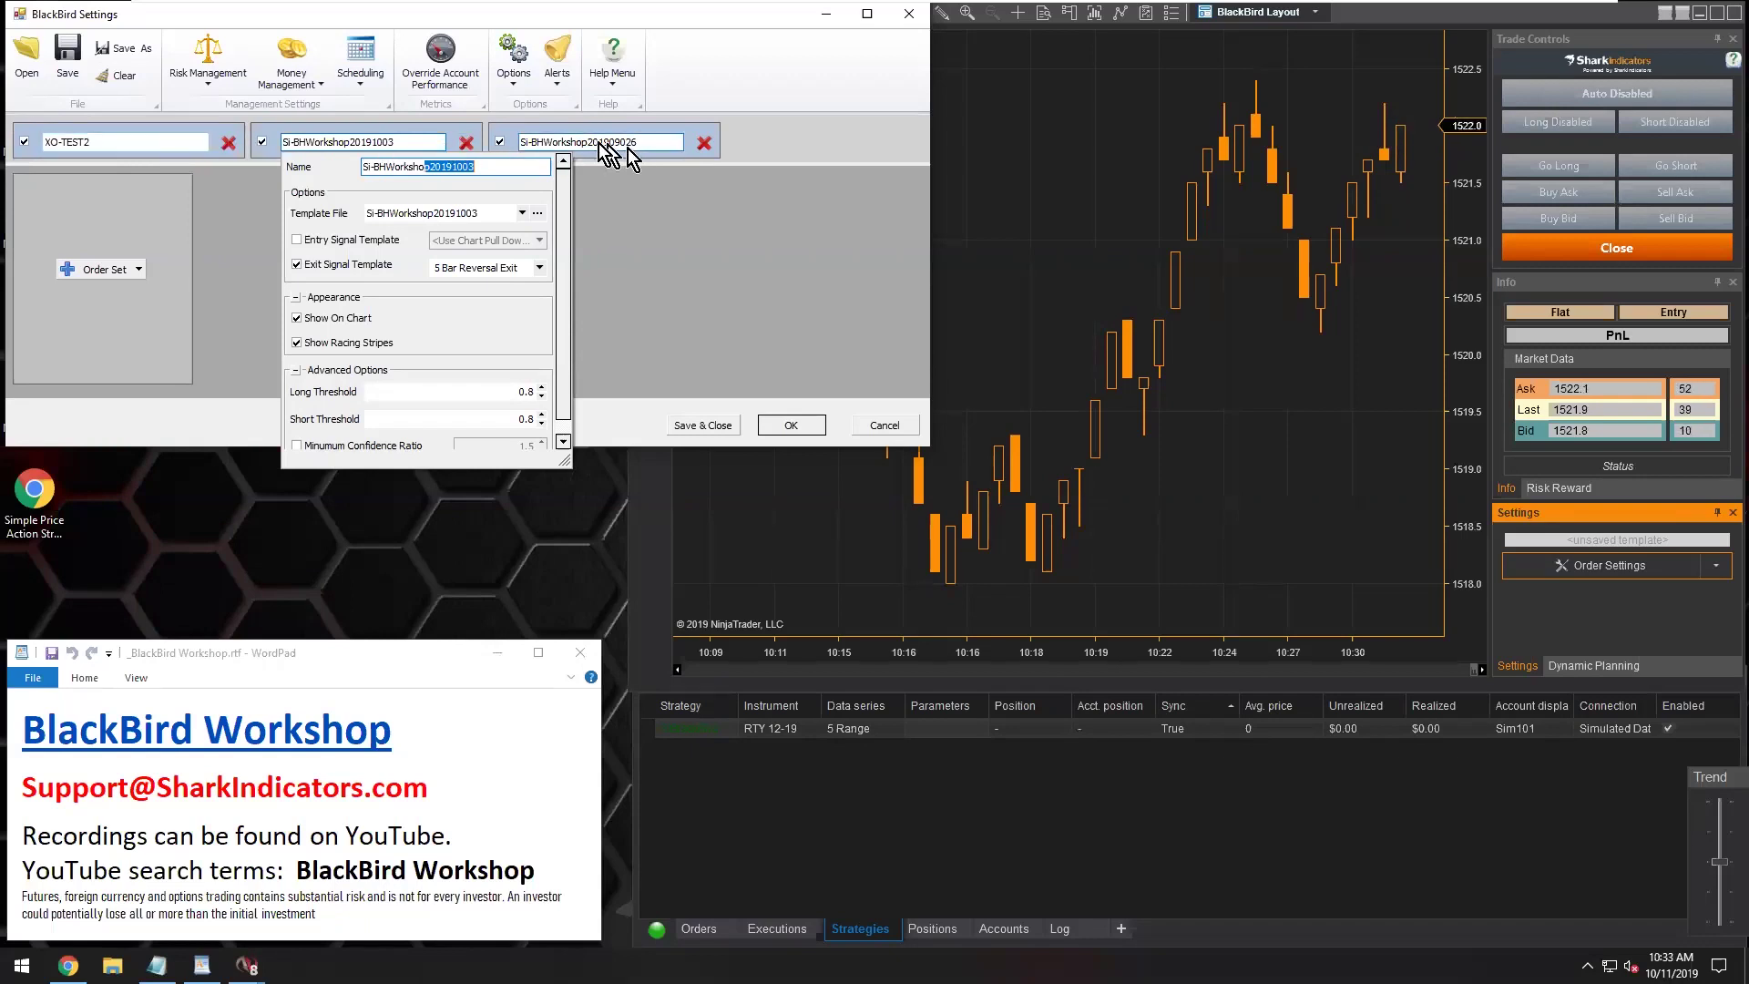
{"action": "left_click", "coordinate": [175, 151]}
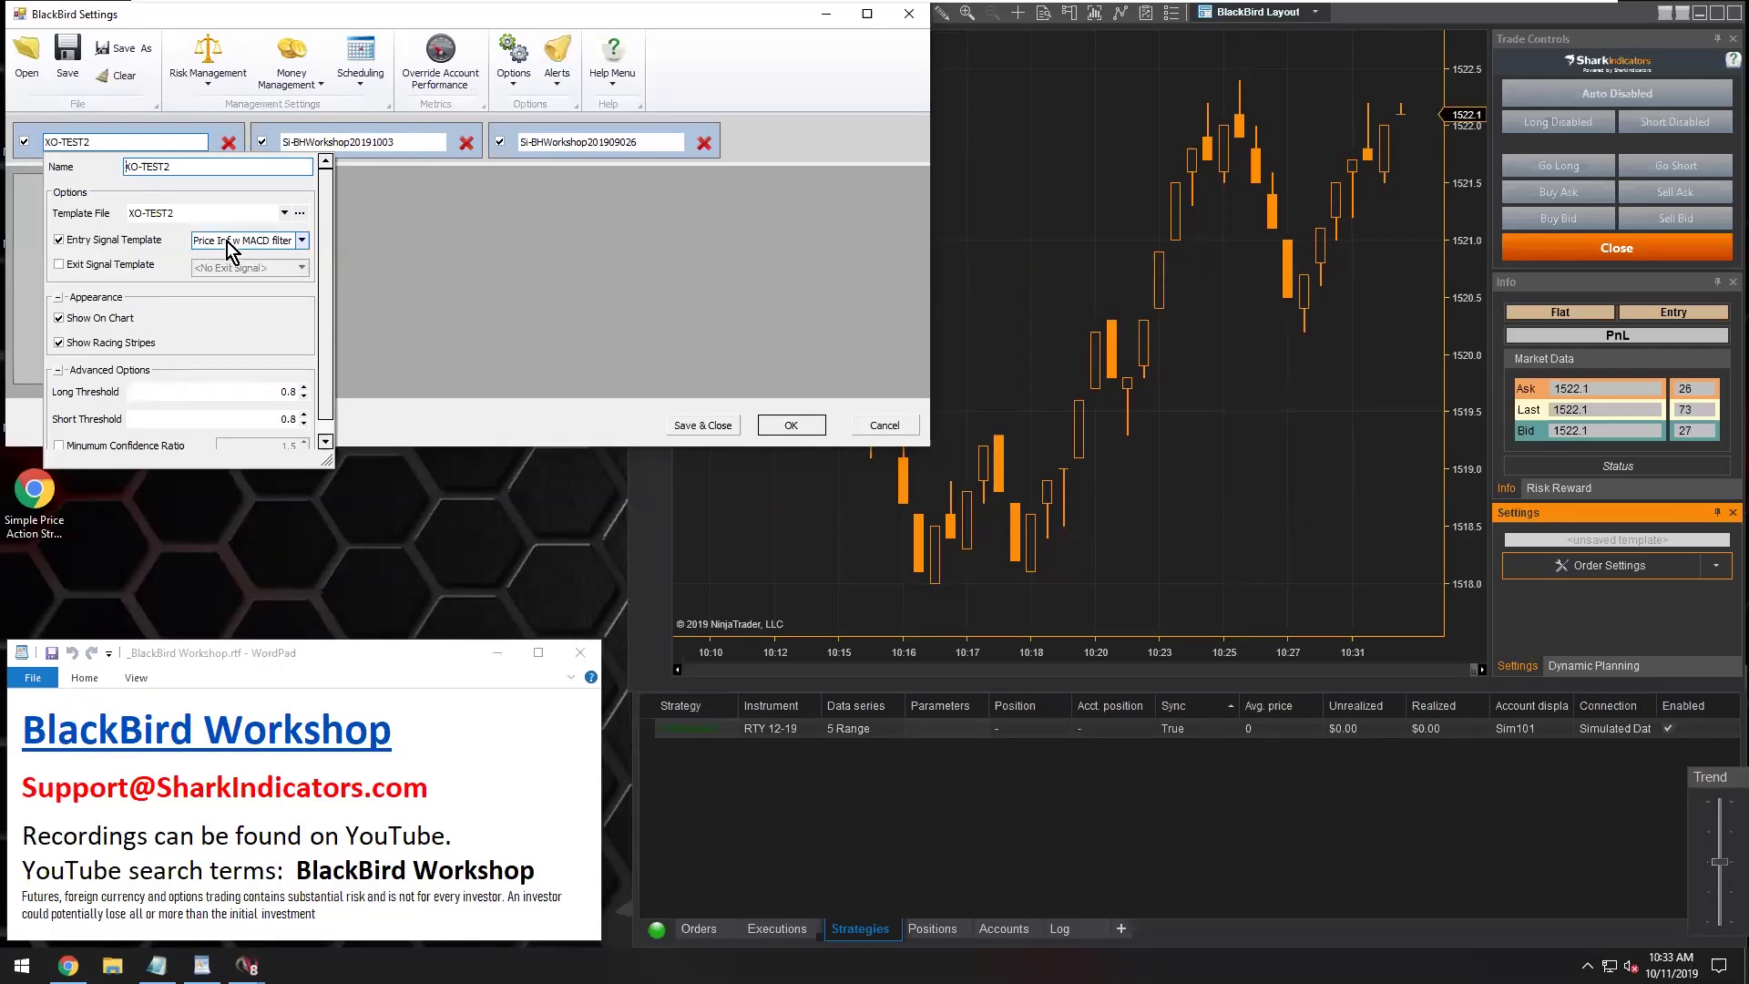
{"action": "left_click", "coordinate": [600, 144]}
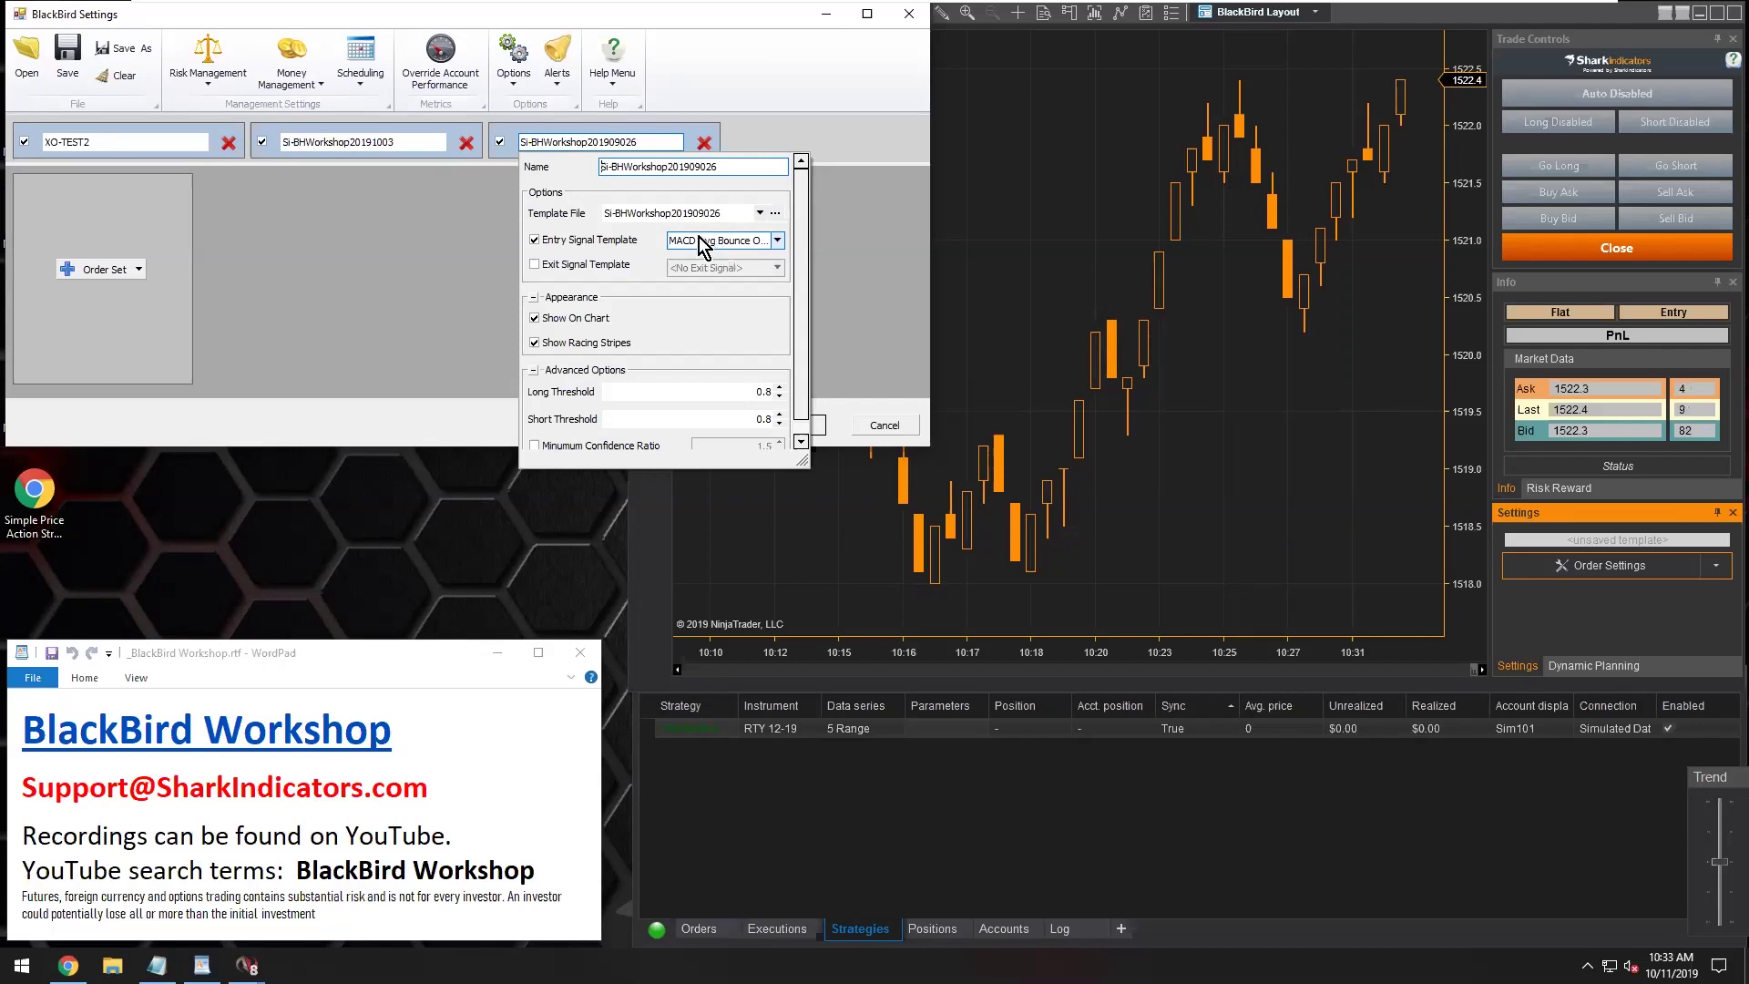
{"action": "left_click", "coordinate": [157, 149]}
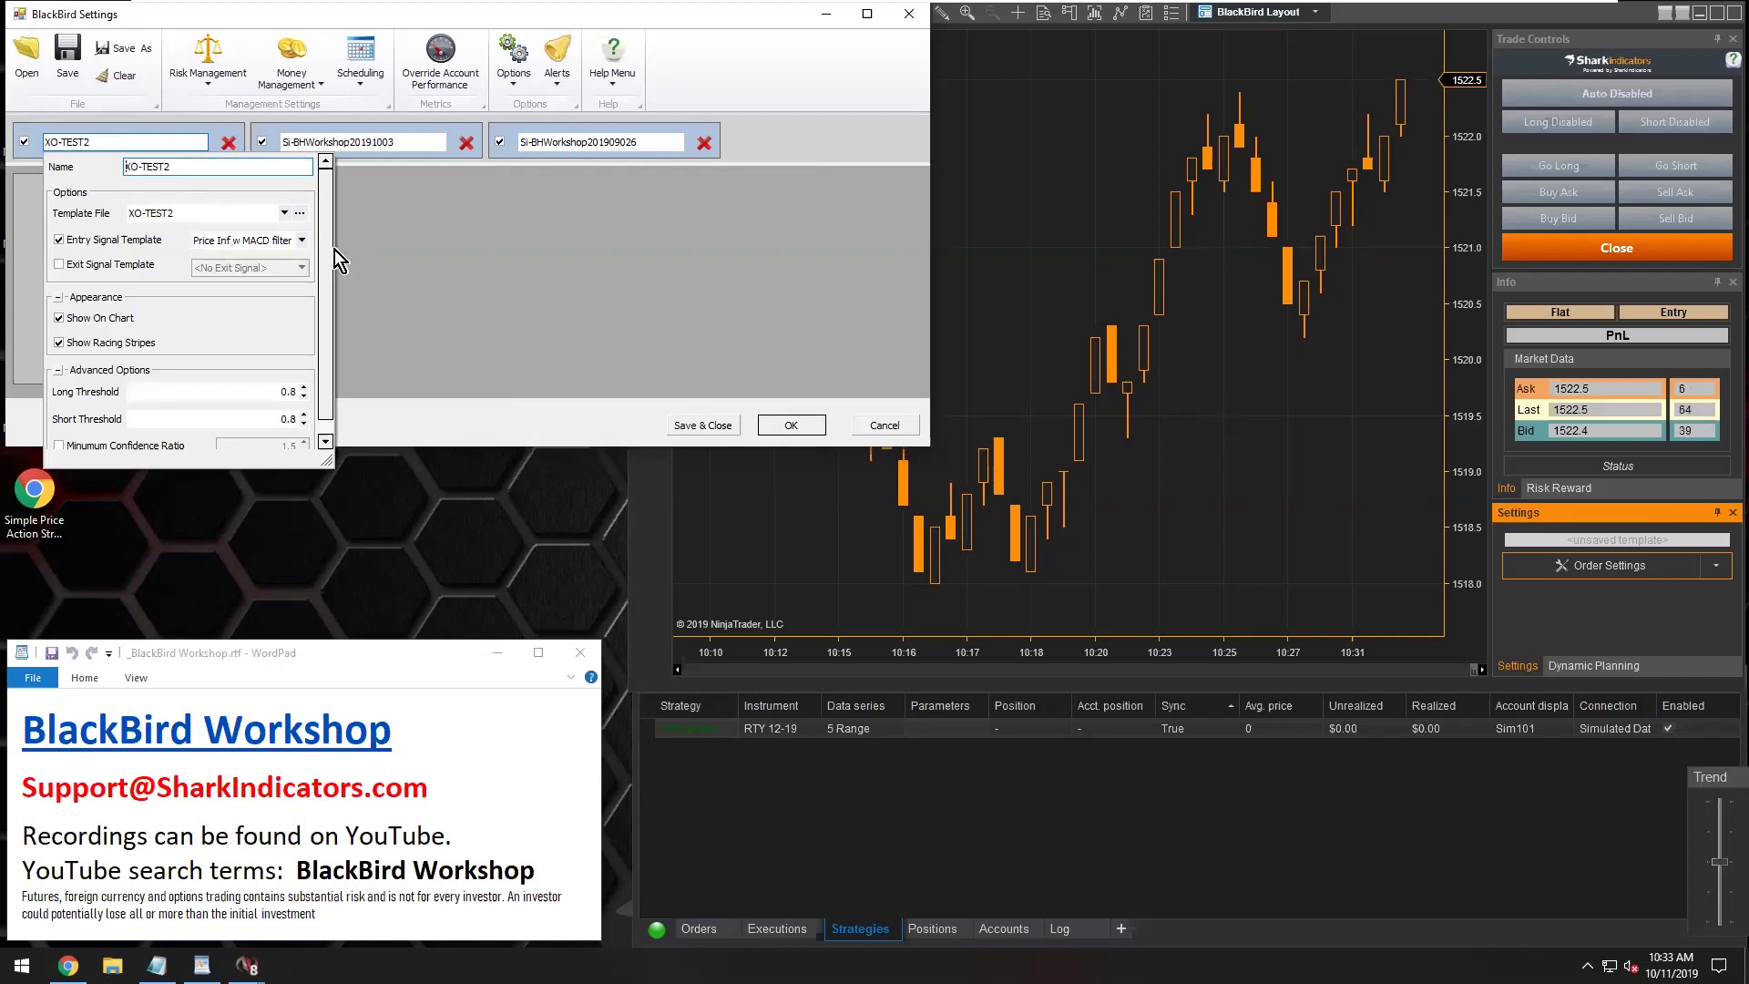
{"action": "left_click", "coordinate": [377, 255]}
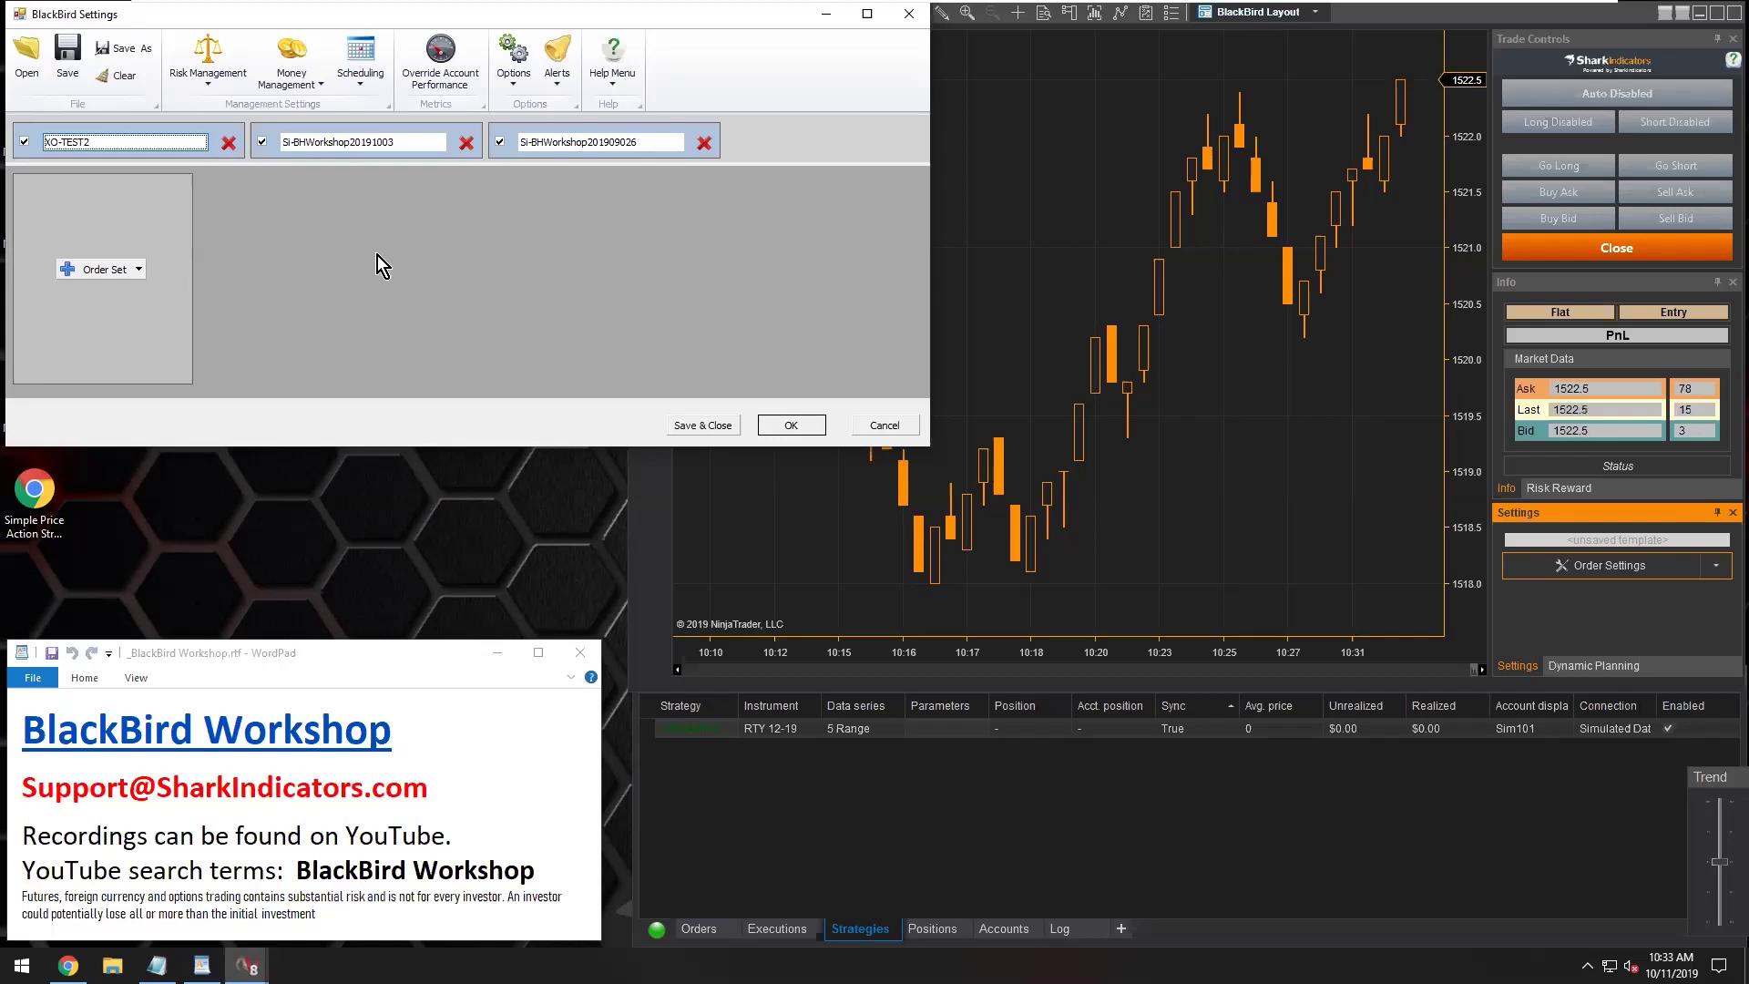
Add a market entry order set with a 10-tick profit target and a fixed 10-tick stop loss
{"action": "left_click", "coordinate": [125, 270]}
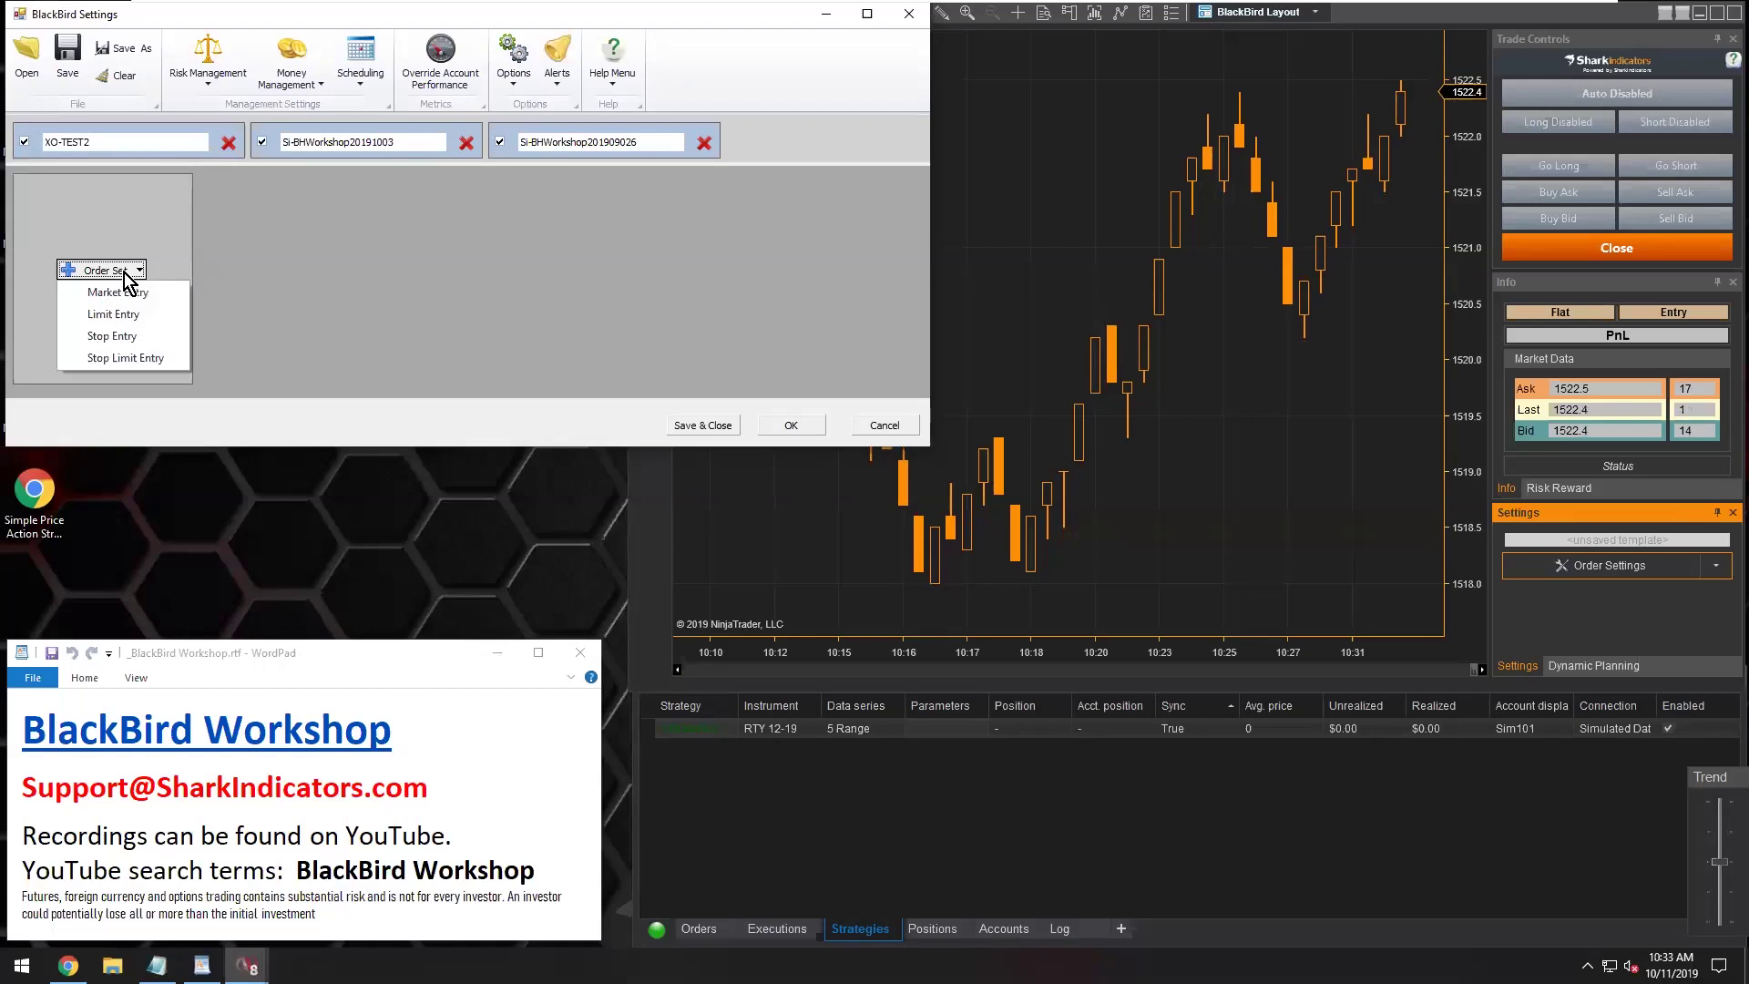
{"action": "left_click", "coordinate": [132, 290]}
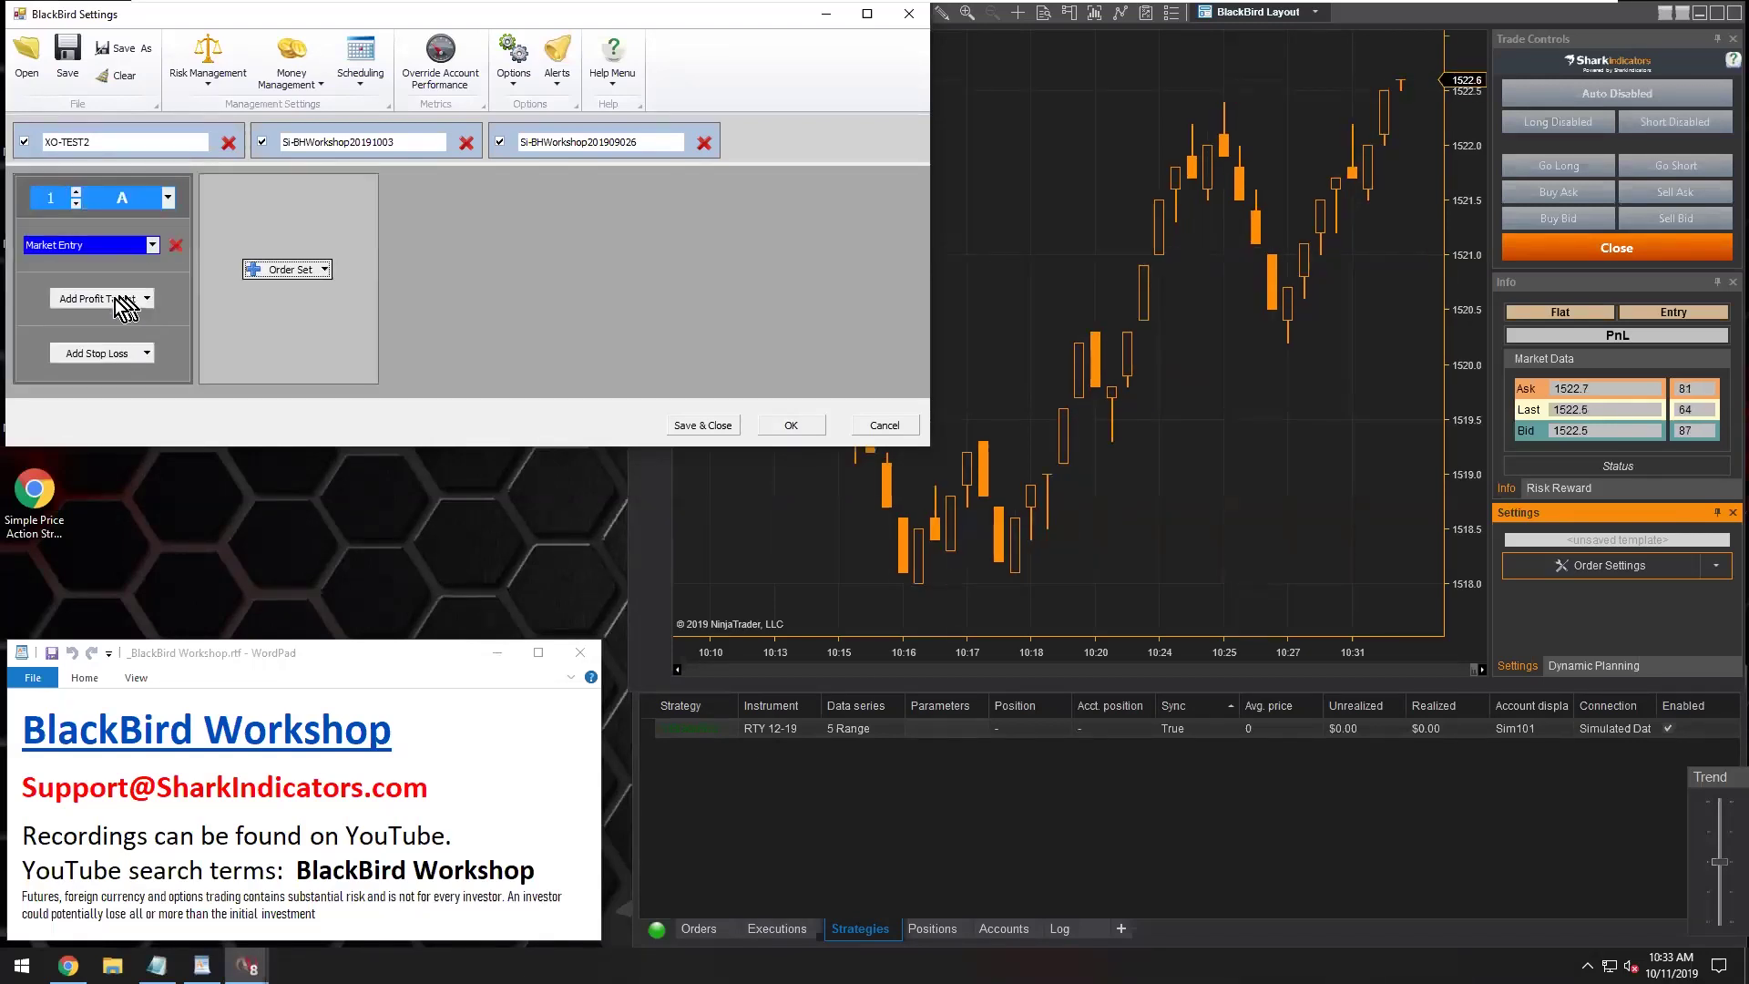
{"action": "left_click", "coordinate": [114, 301]}
{"action": "left_click", "coordinate": [116, 343]}
{"action": "left_click", "coordinate": [117, 355]}
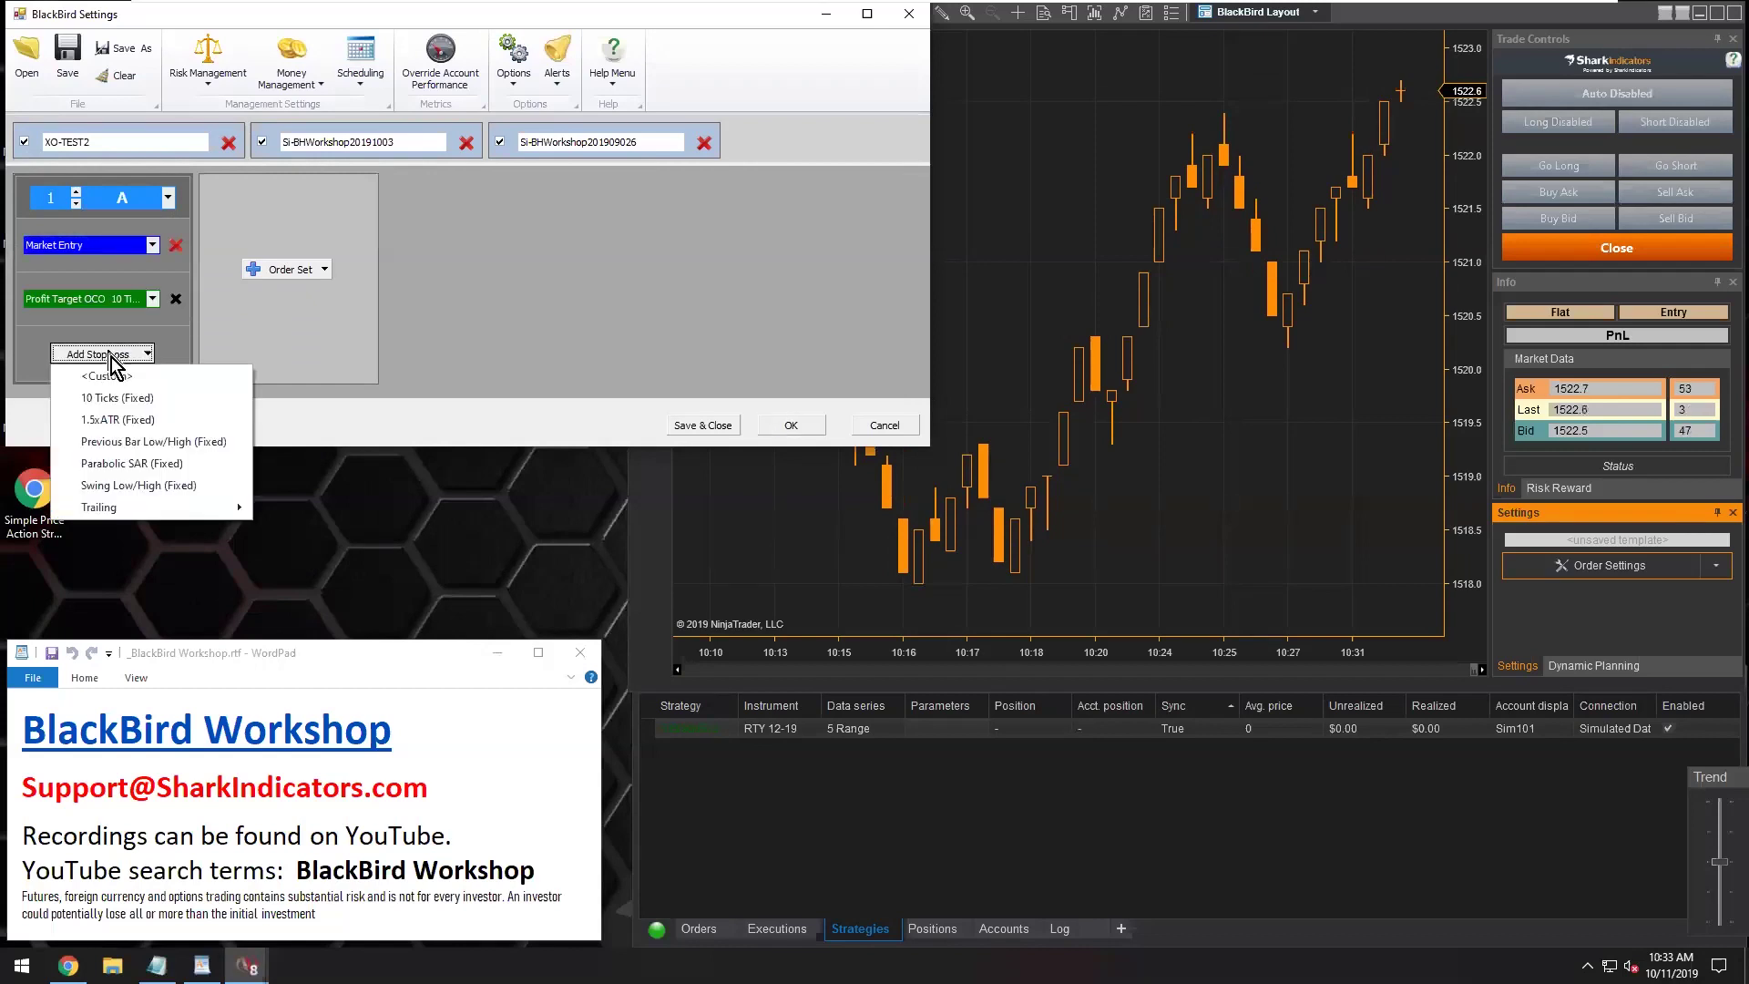
{"action": "left_click", "coordinate": [122, 401]}
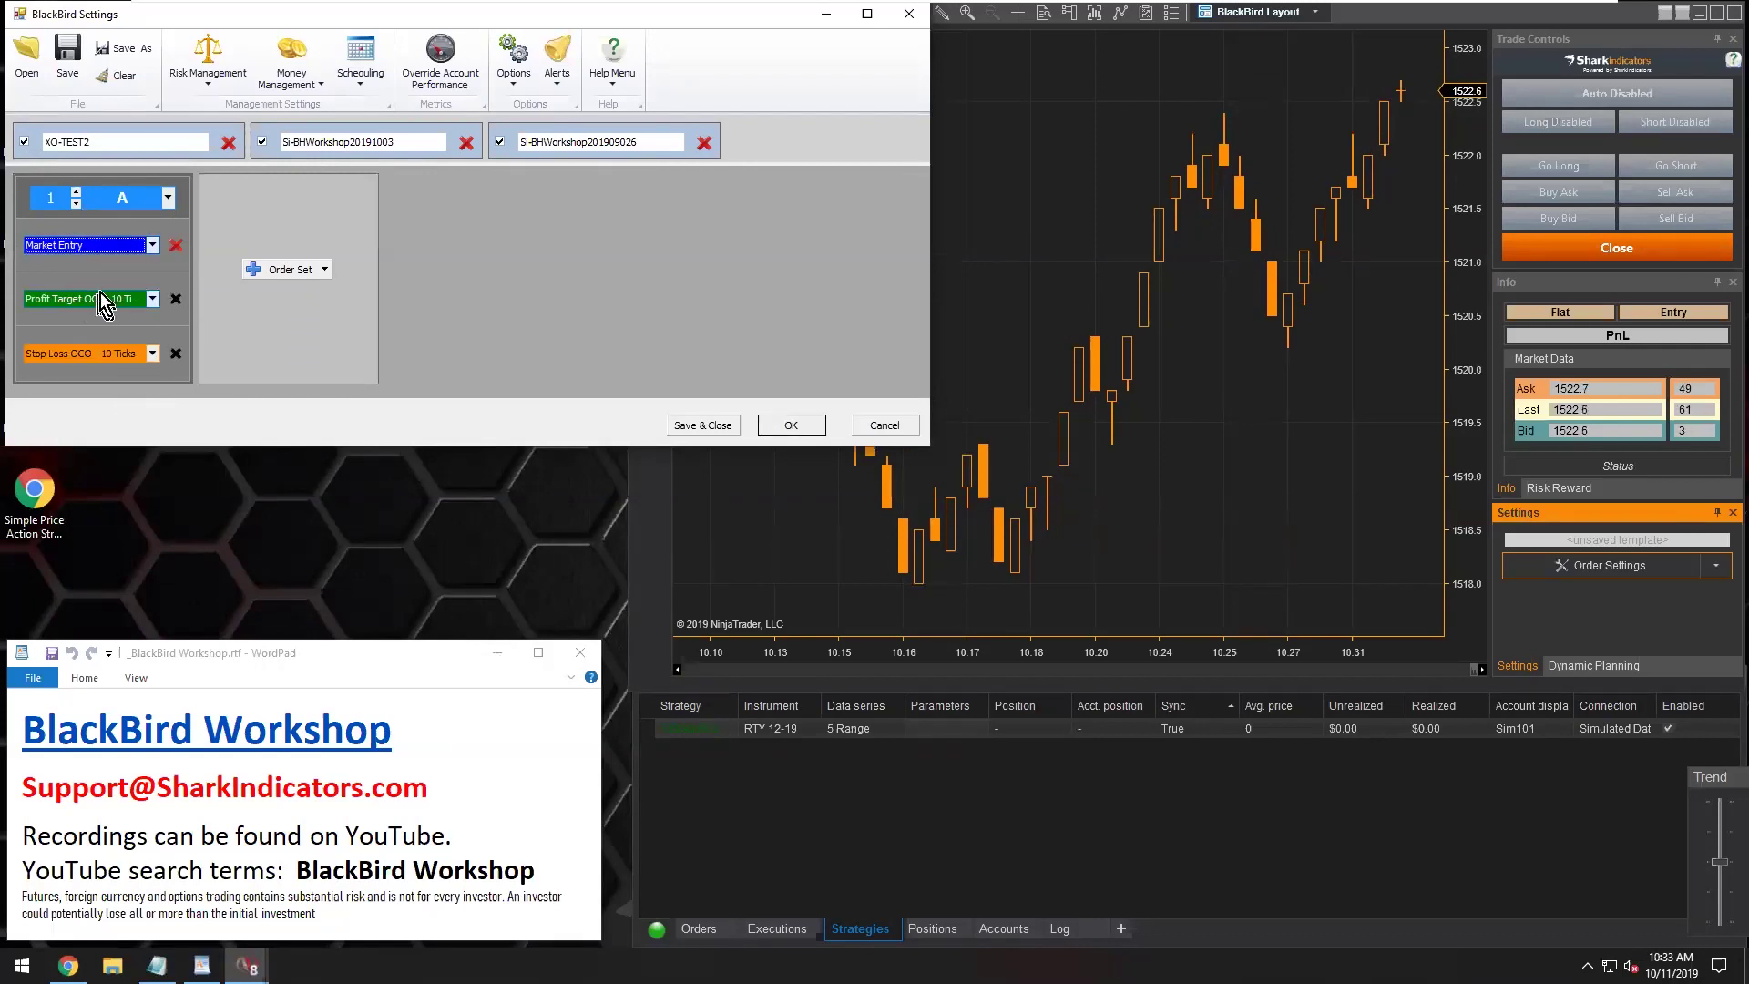
{"action": "left_click", "coordinate": [151, 143]}
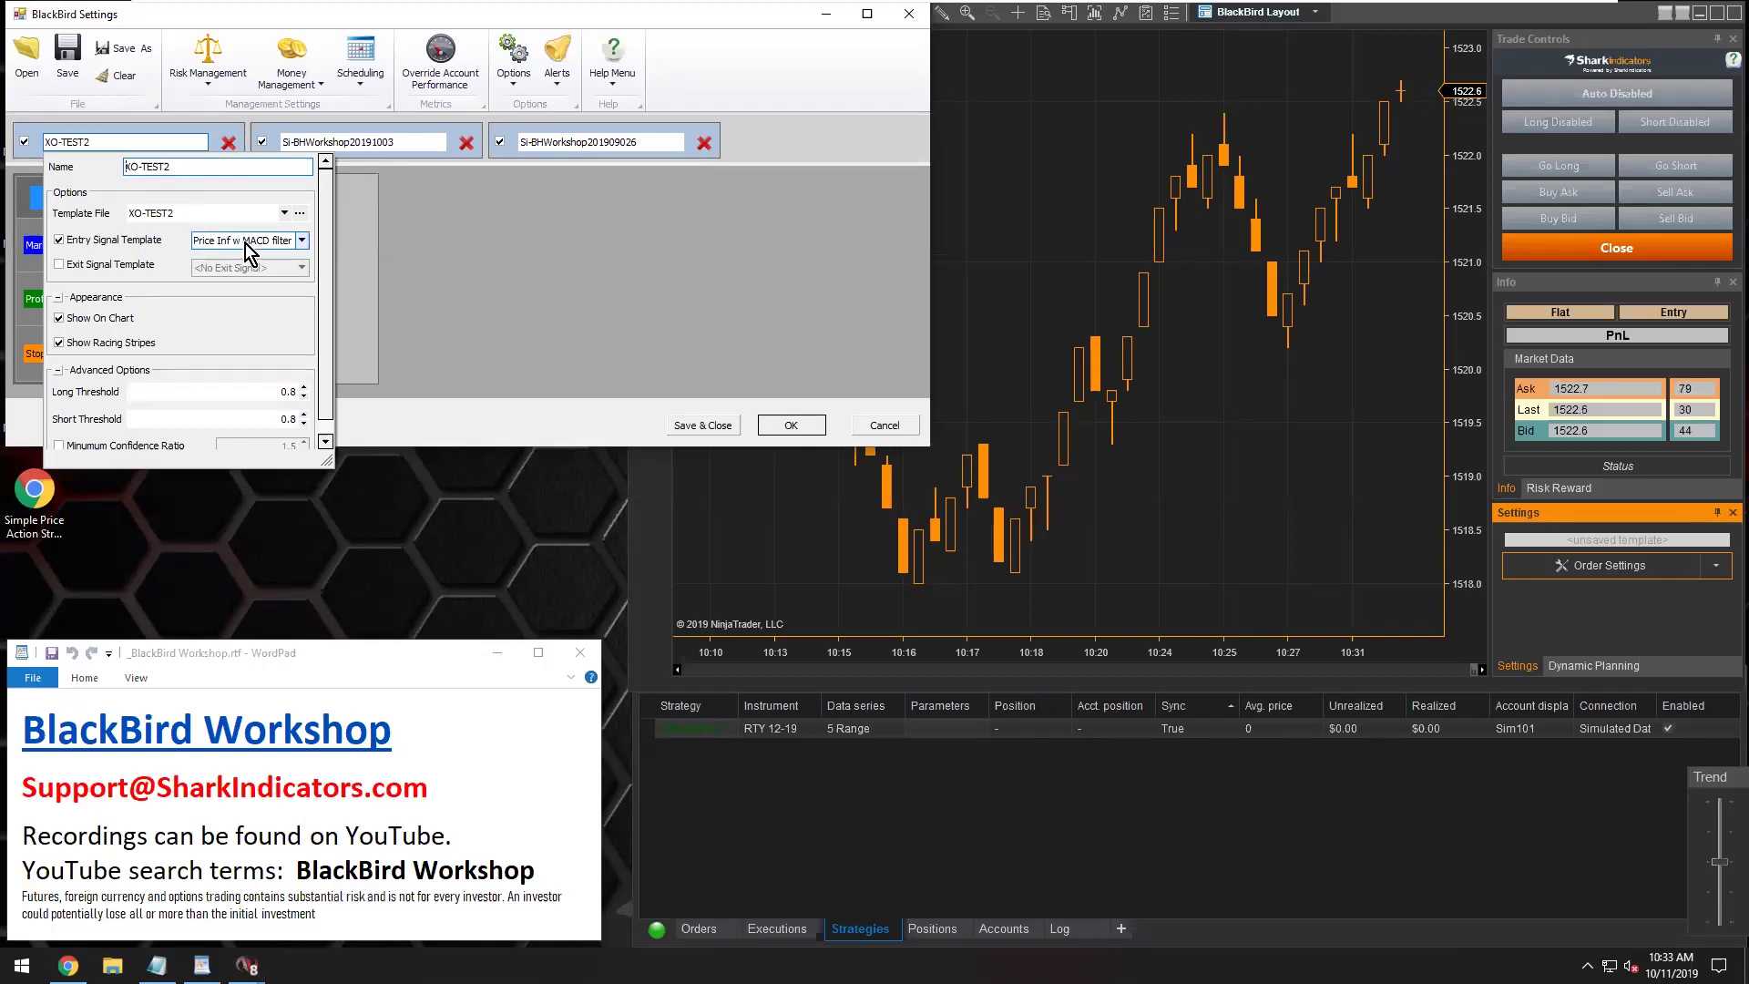
{"action": "left_click", "coordinate": [385, 270]}
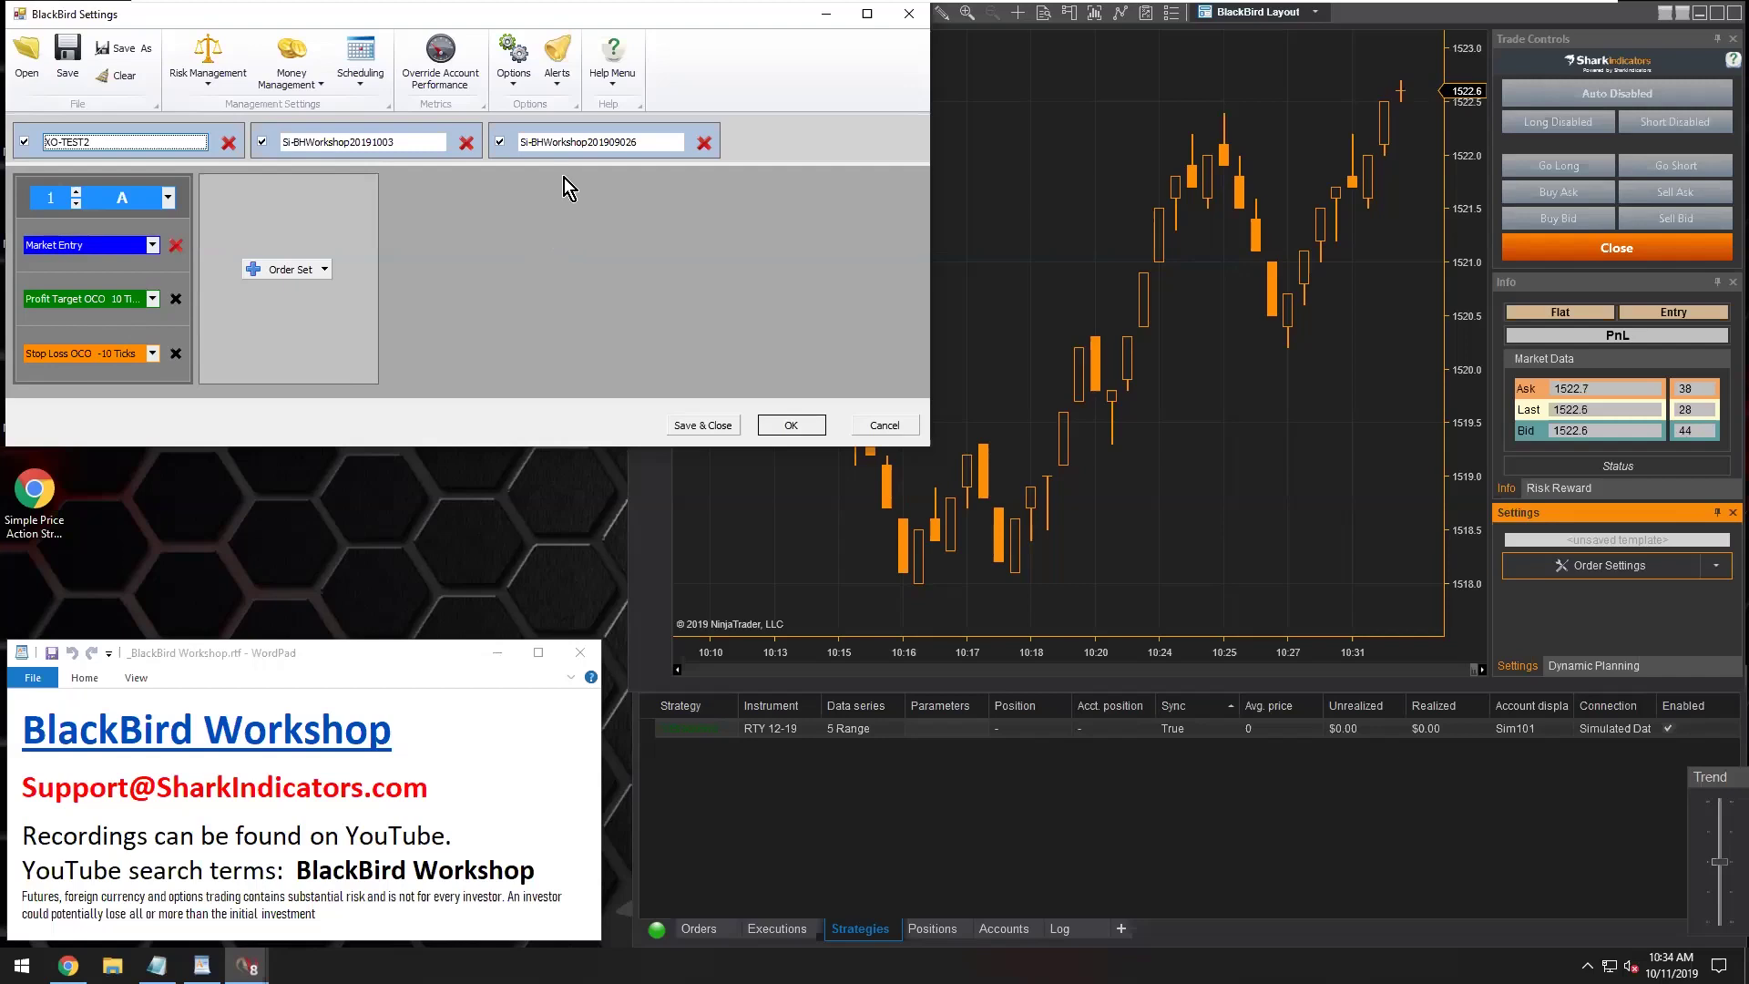
Examine the Si-BHWorkshop201909026 signal's entry signal template alongside the market entry order set with its profit target and stop loss
{"action": "left_click", "coordinate": [575, 146]}
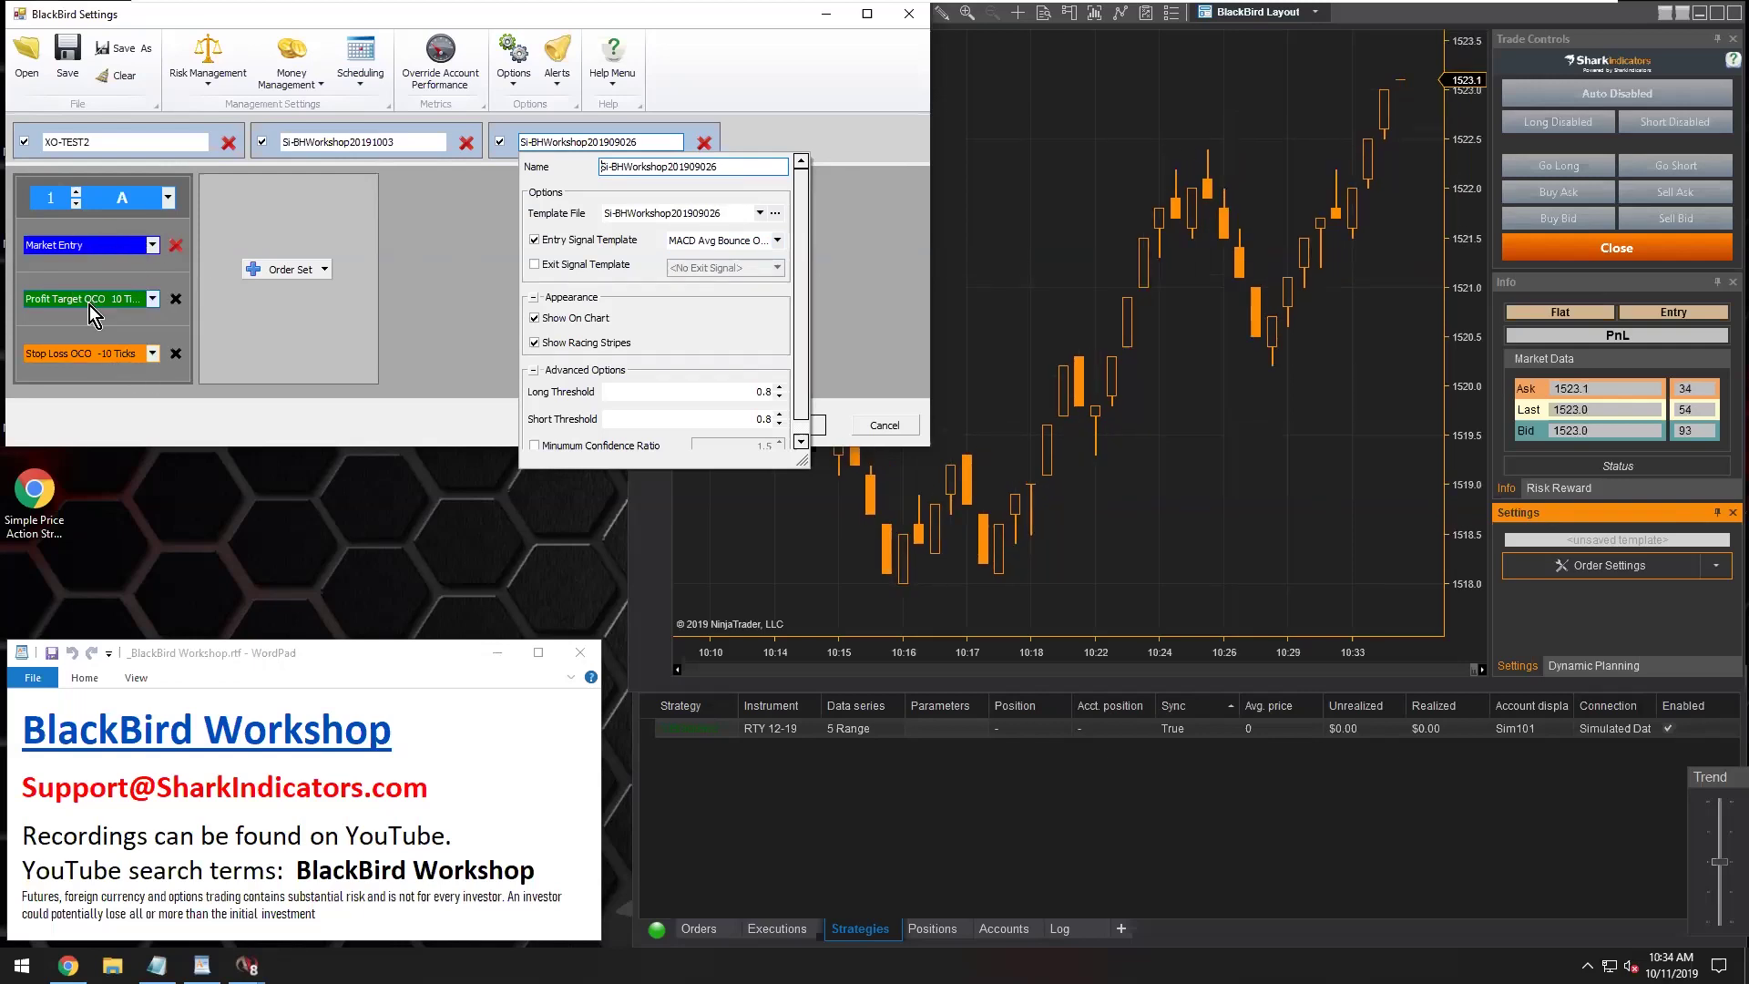
{"action": "left_click", "coordinate": [200, 237]}
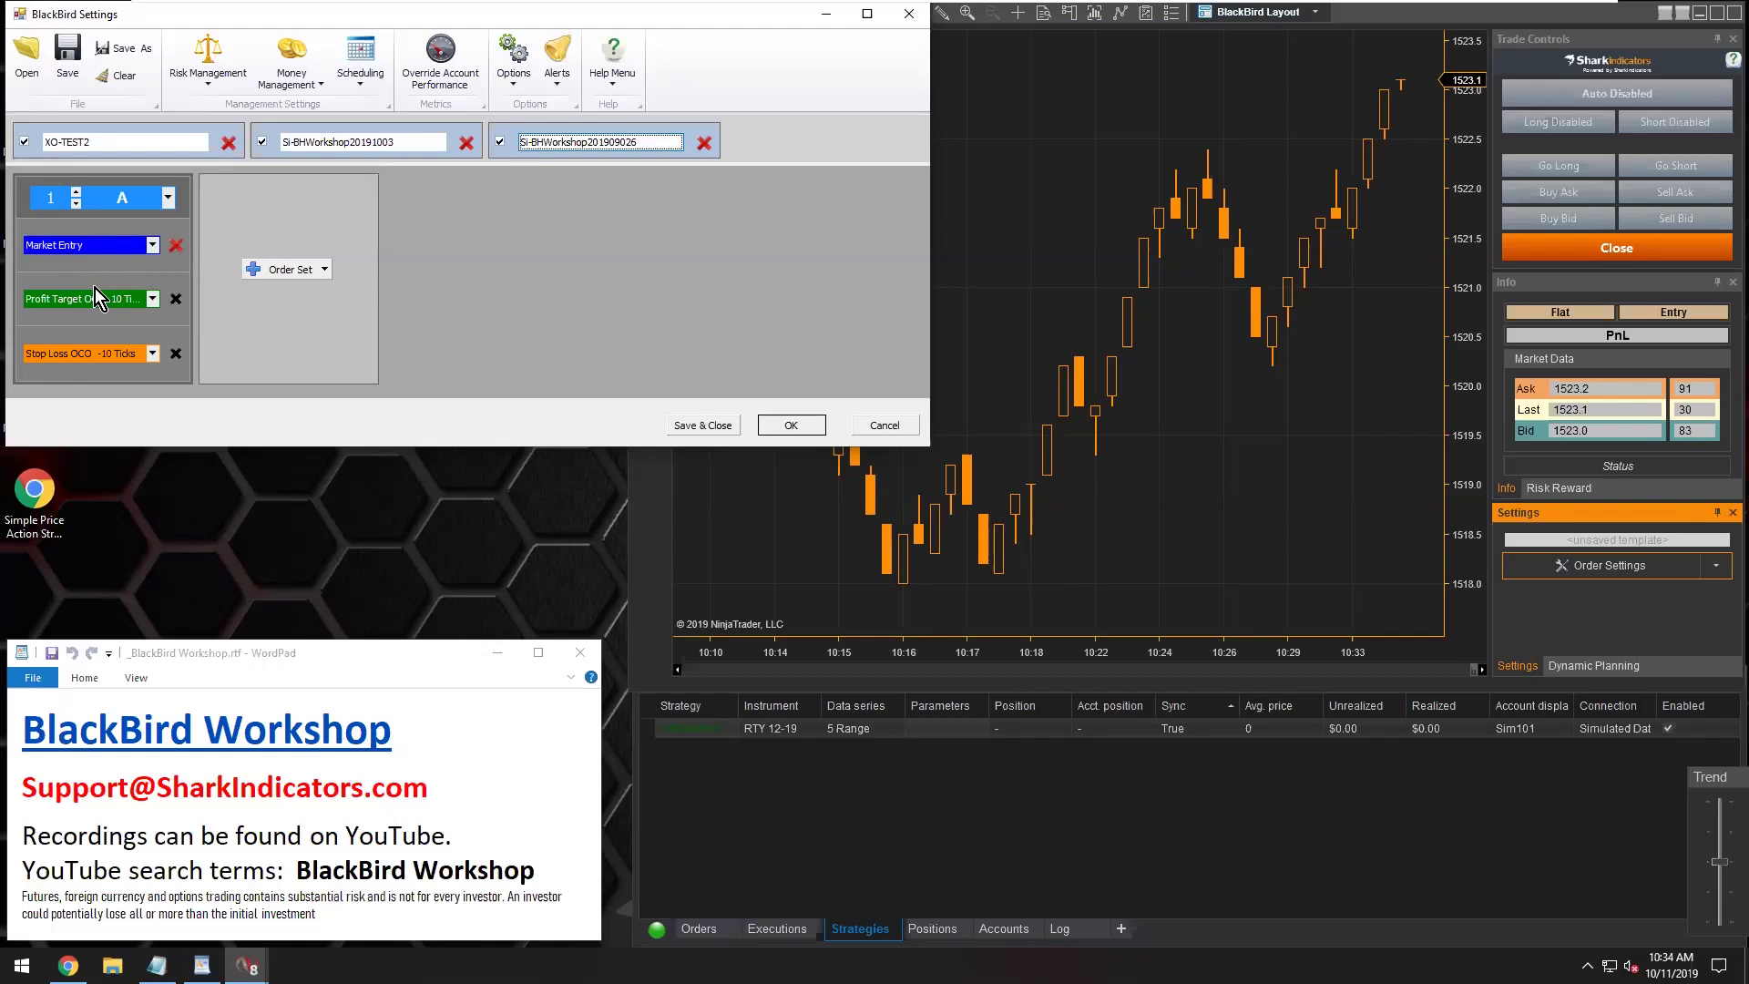
{"action": "left_click", "coordinate": [632, 141]}
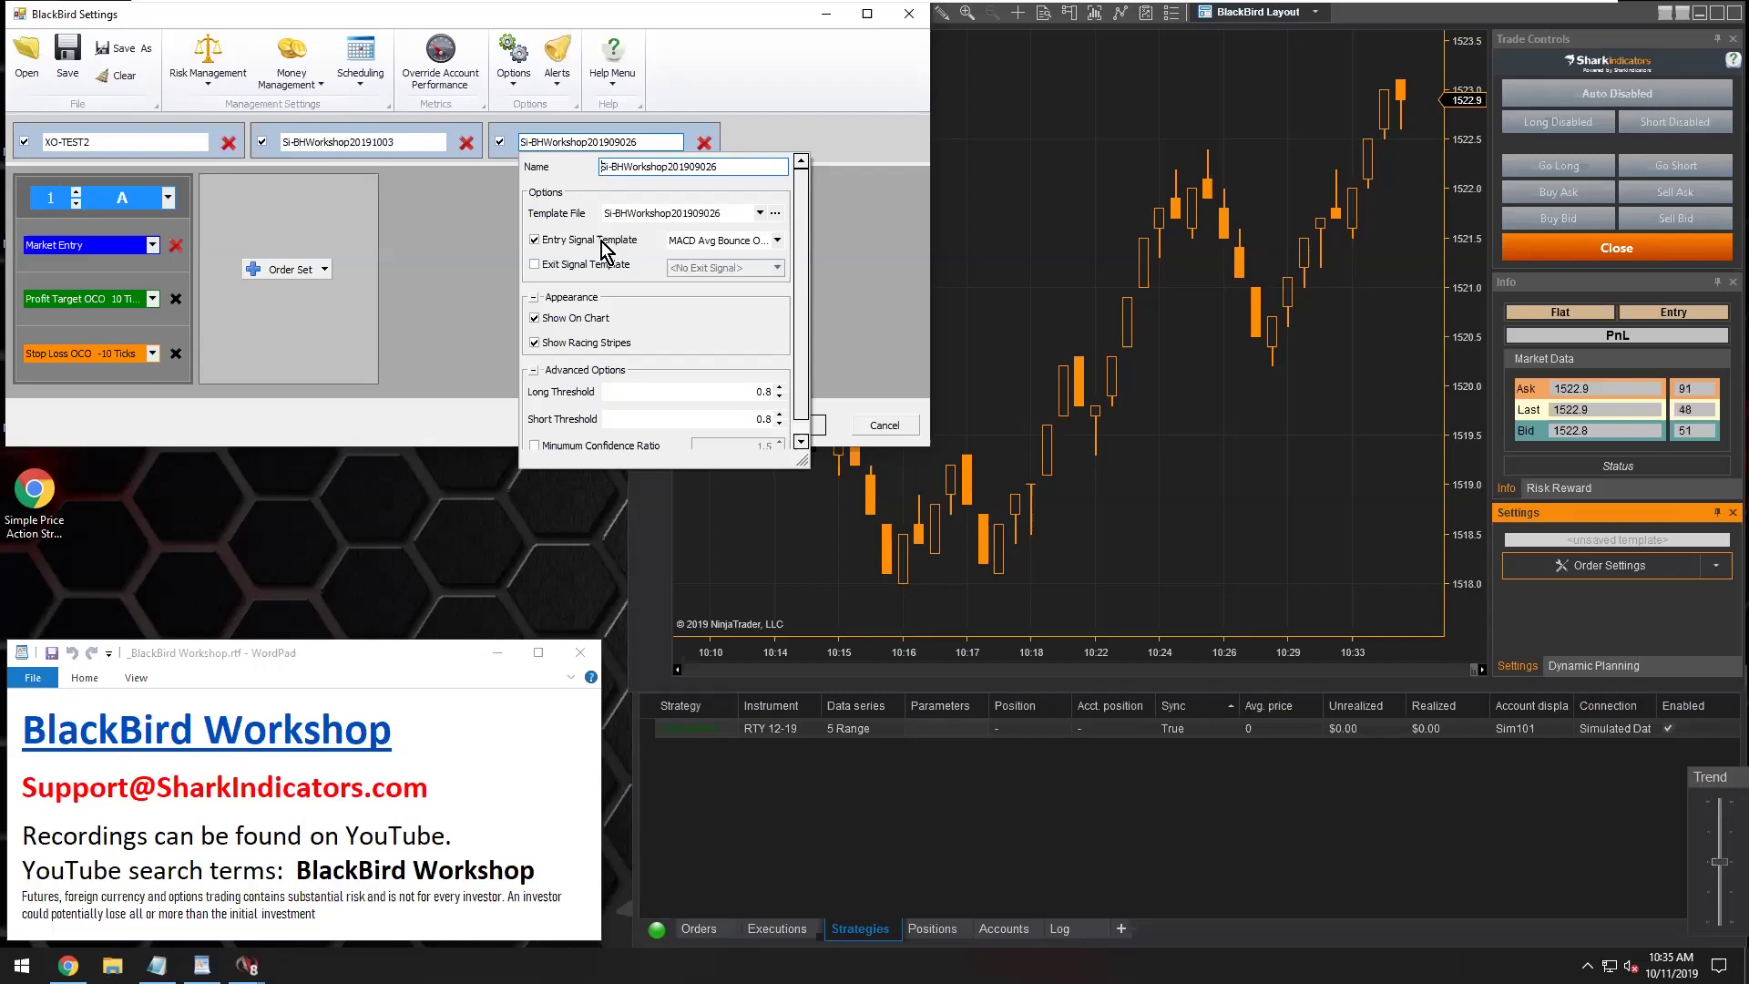
{"action": "left_click", "coordinate": [137, 273]}
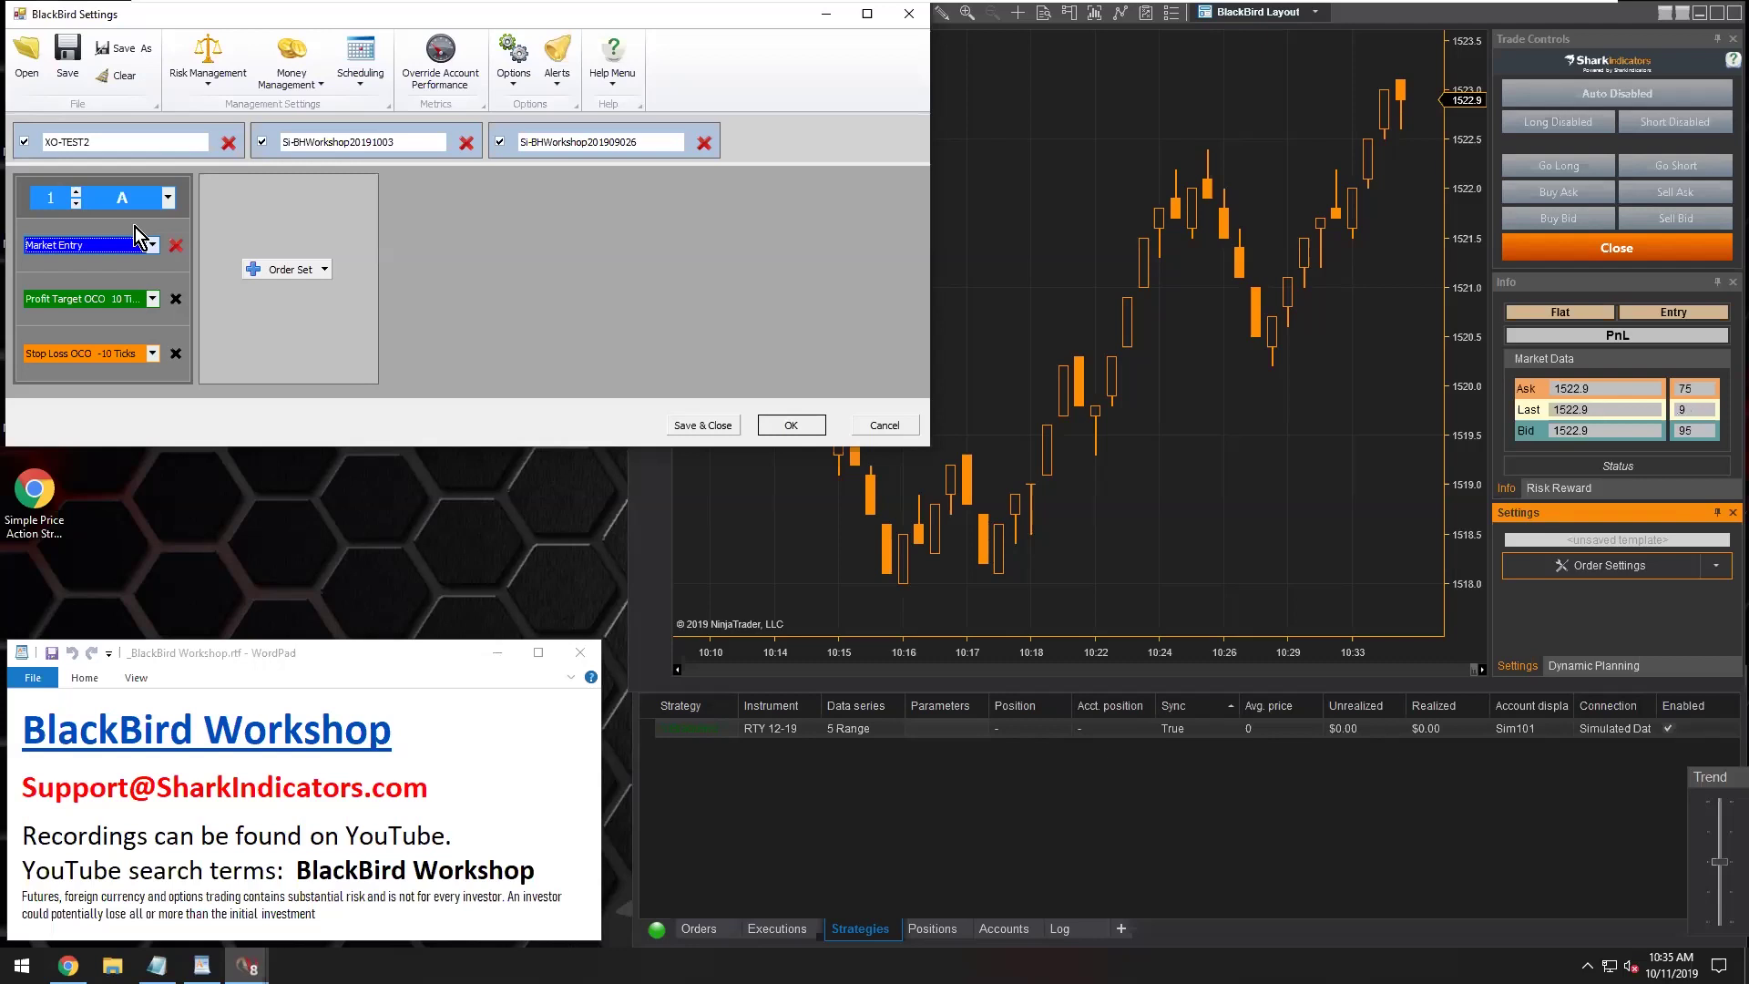
{"action": "left_click", "coordinate": [554, 144]}
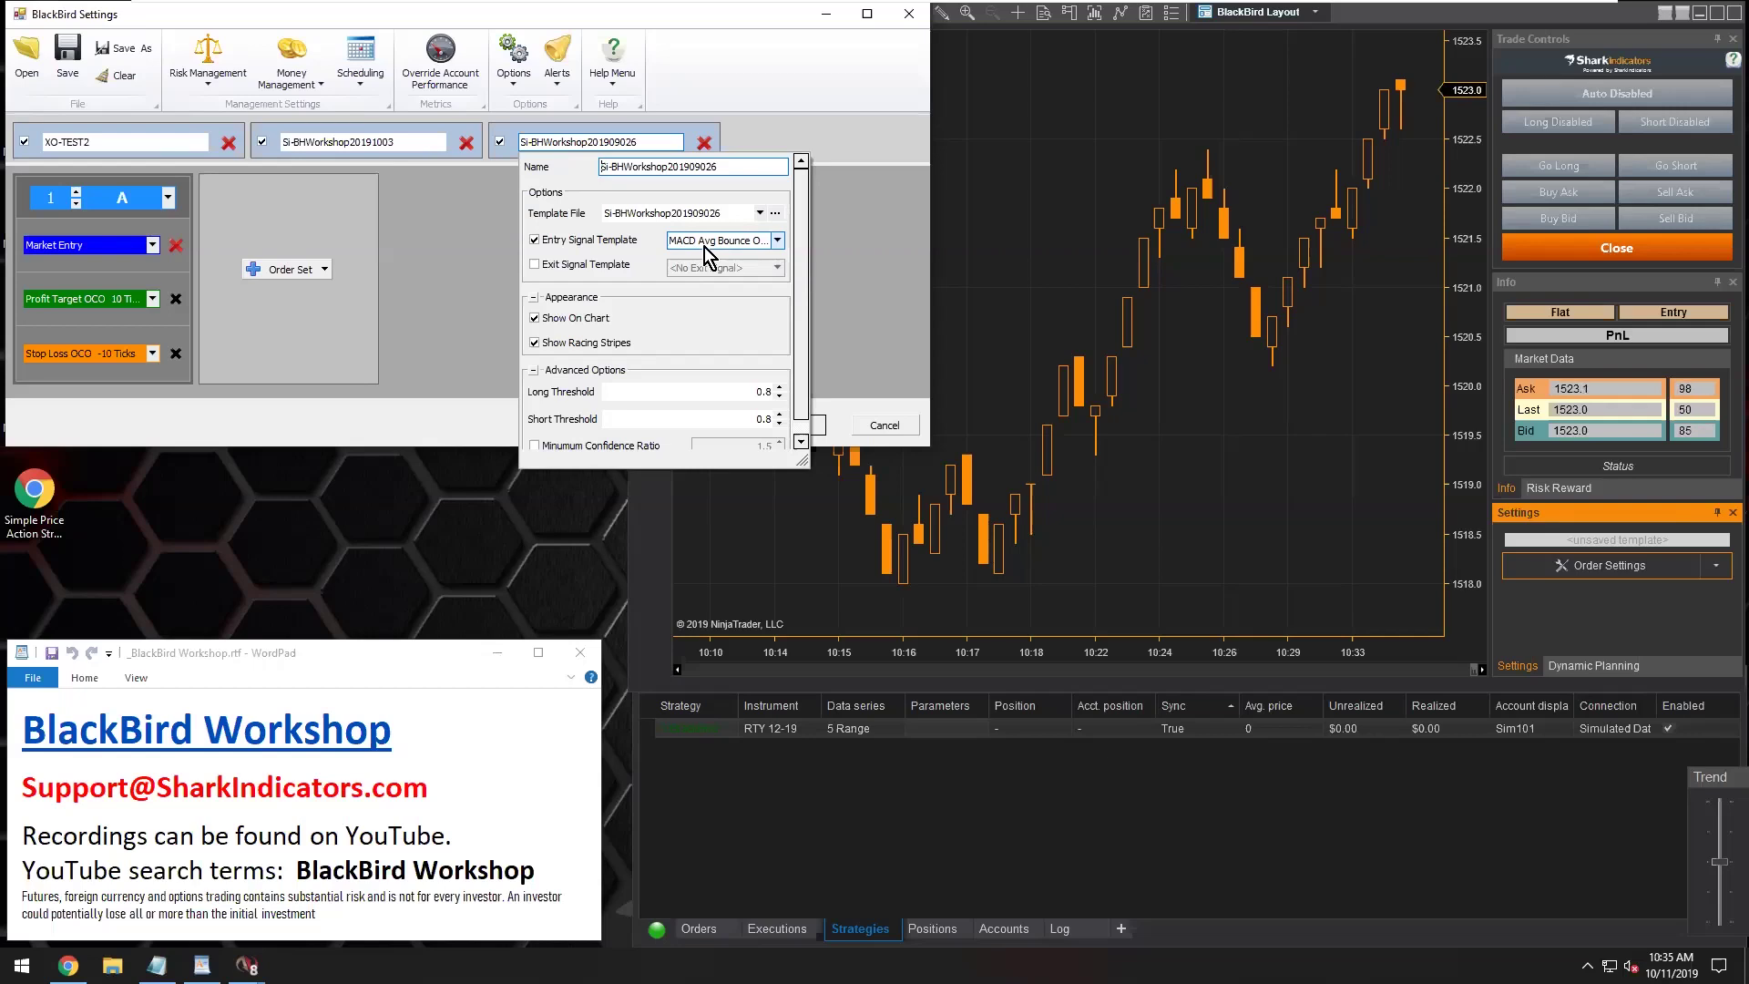
{"action": "left_click", "coordinate": [418, 298]}
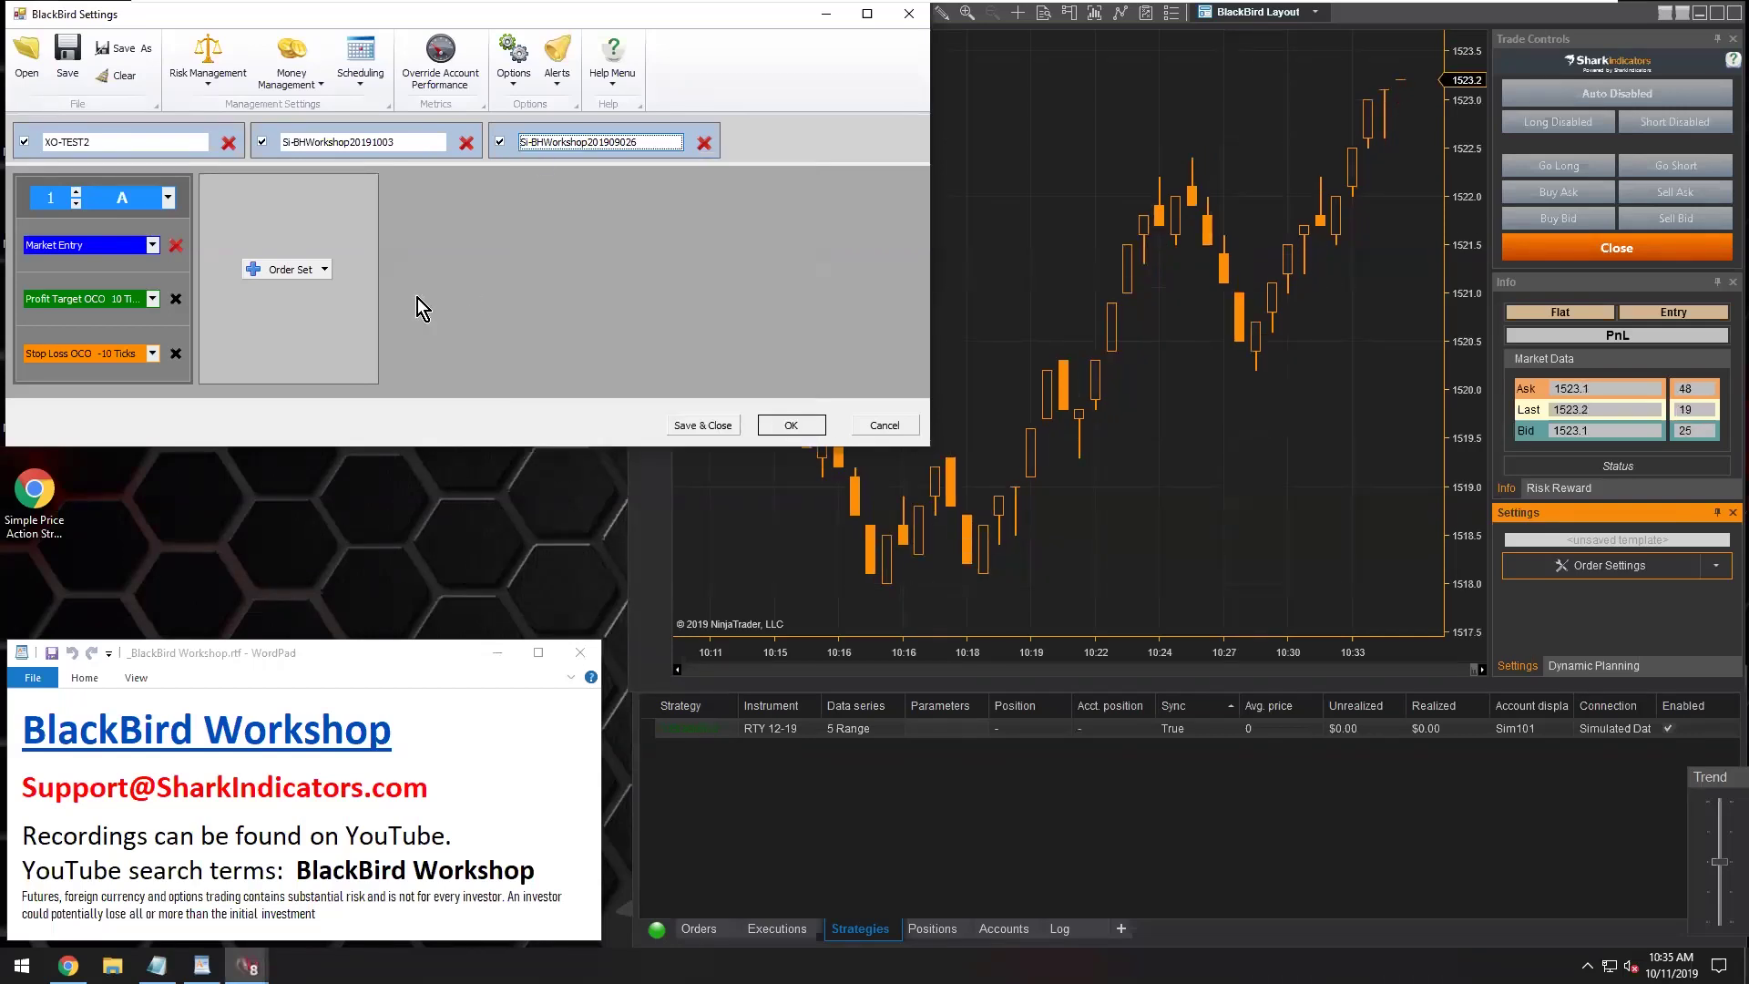
{"action": "mouse_move", "coordinate": [546, 146]}
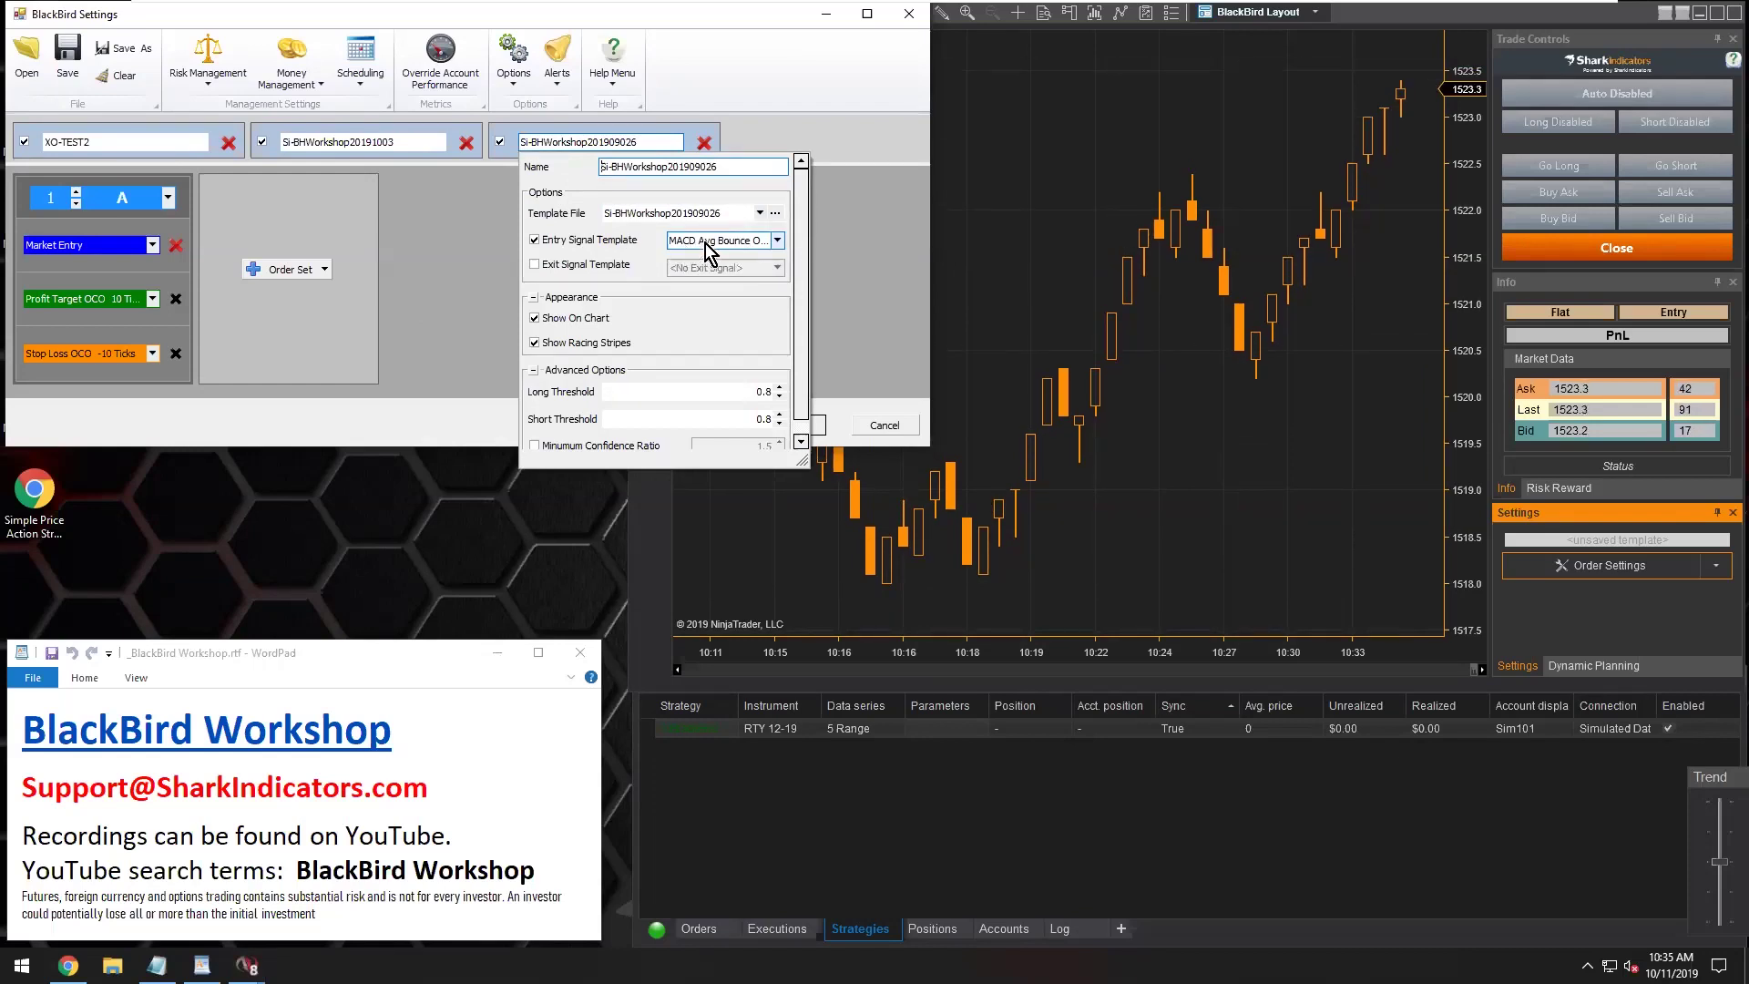
{"action": "left_click", "coordinate": [77, 274]}
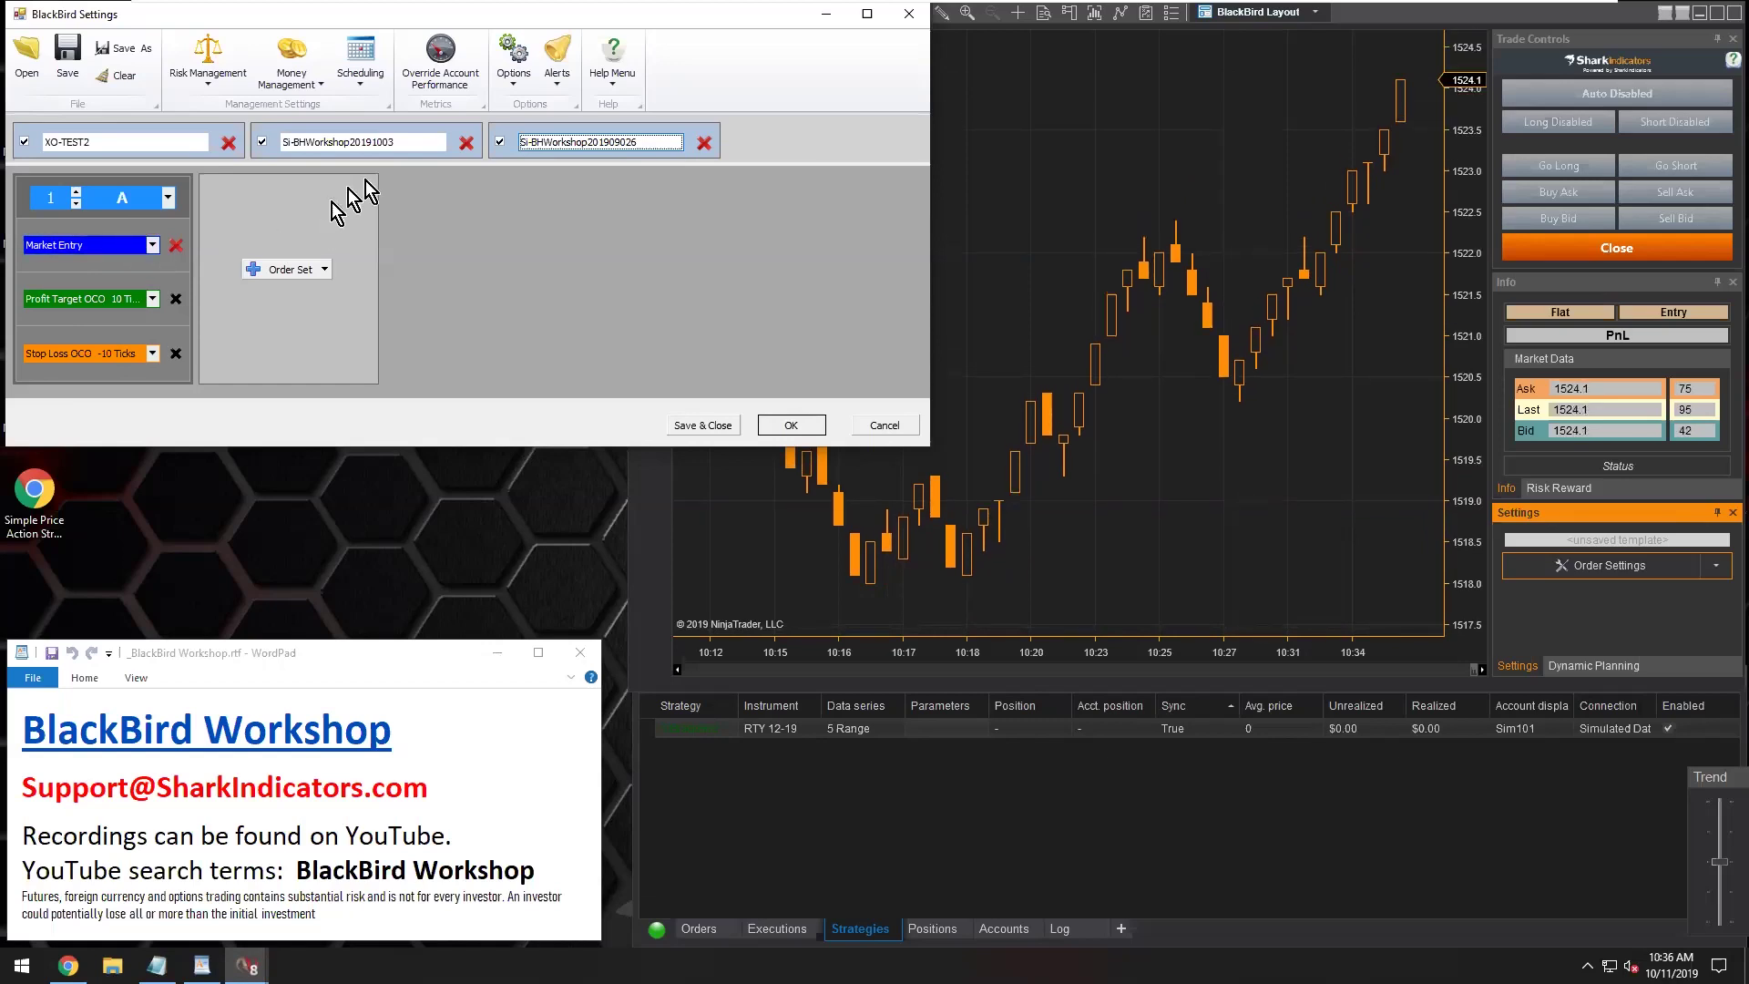
Widen the settings window, add a fourth signal of type BloodHound Signal and open its options
{"action": "left_click_drag", "start_coordinate": [929, 289], "coordinate": [1326, 317]}
{"action": "left_click", "coordinate": [877, 144]}
{"action": "left_click", "coordinate": [878, 144]}
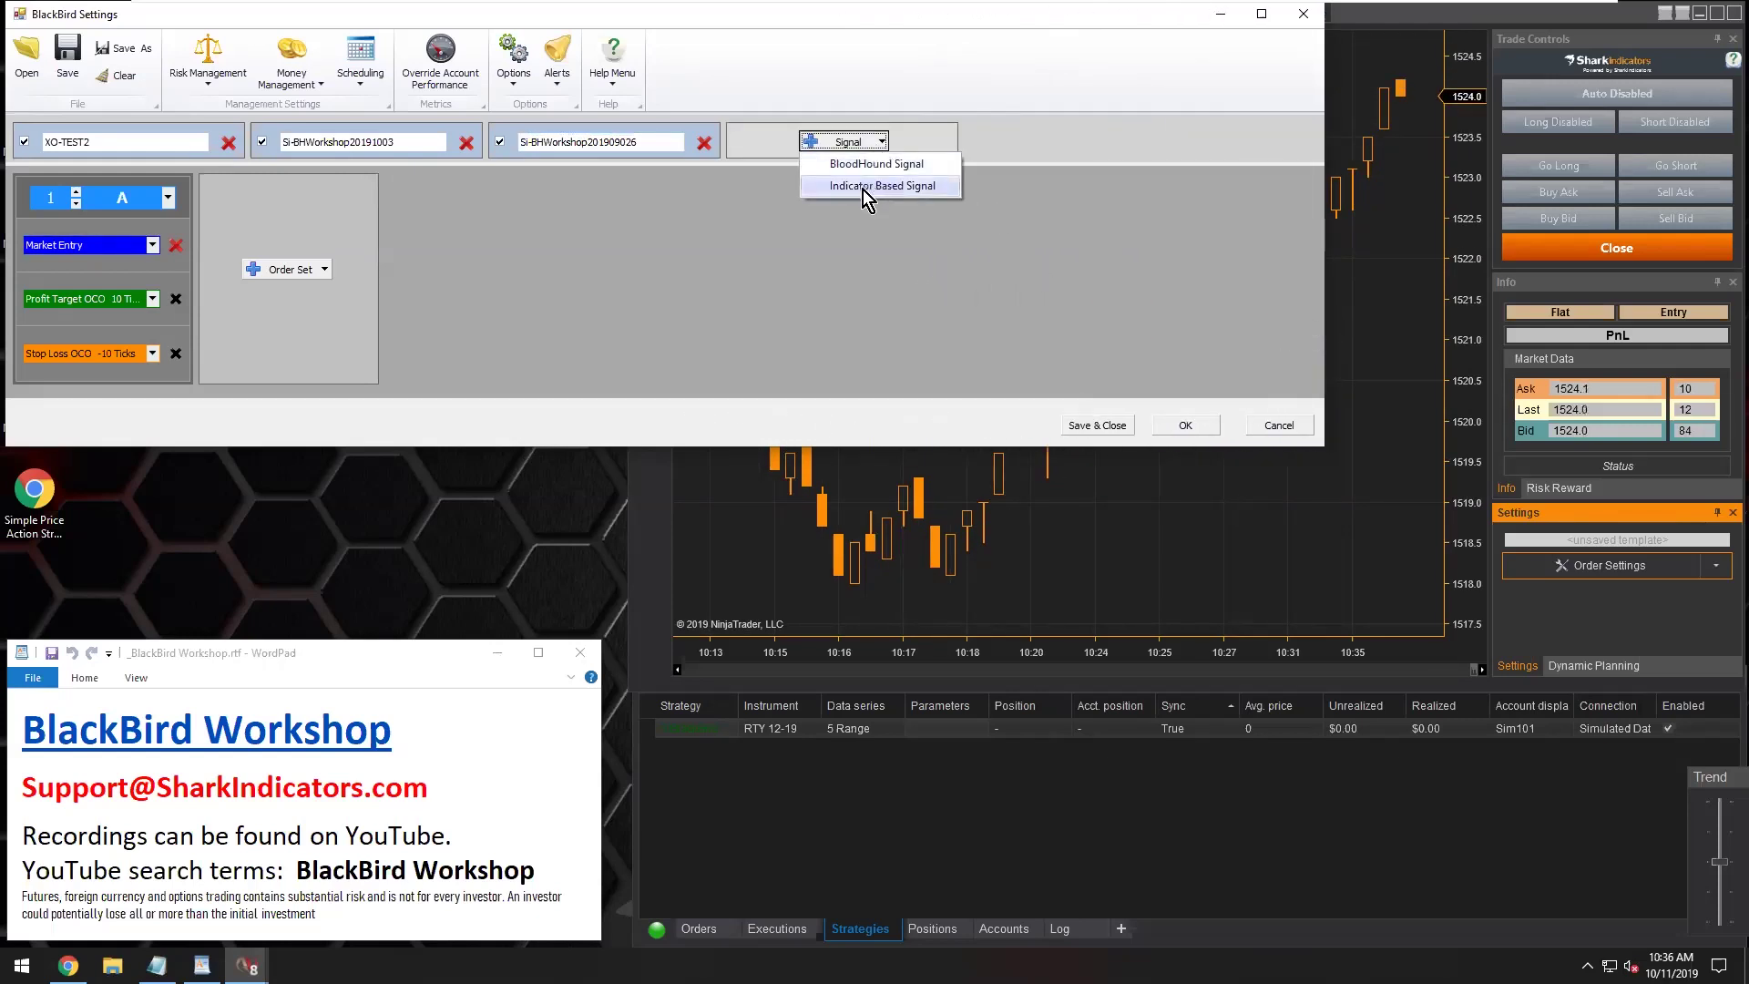
{"action": "left_click", "coordinate": [861, 186]}
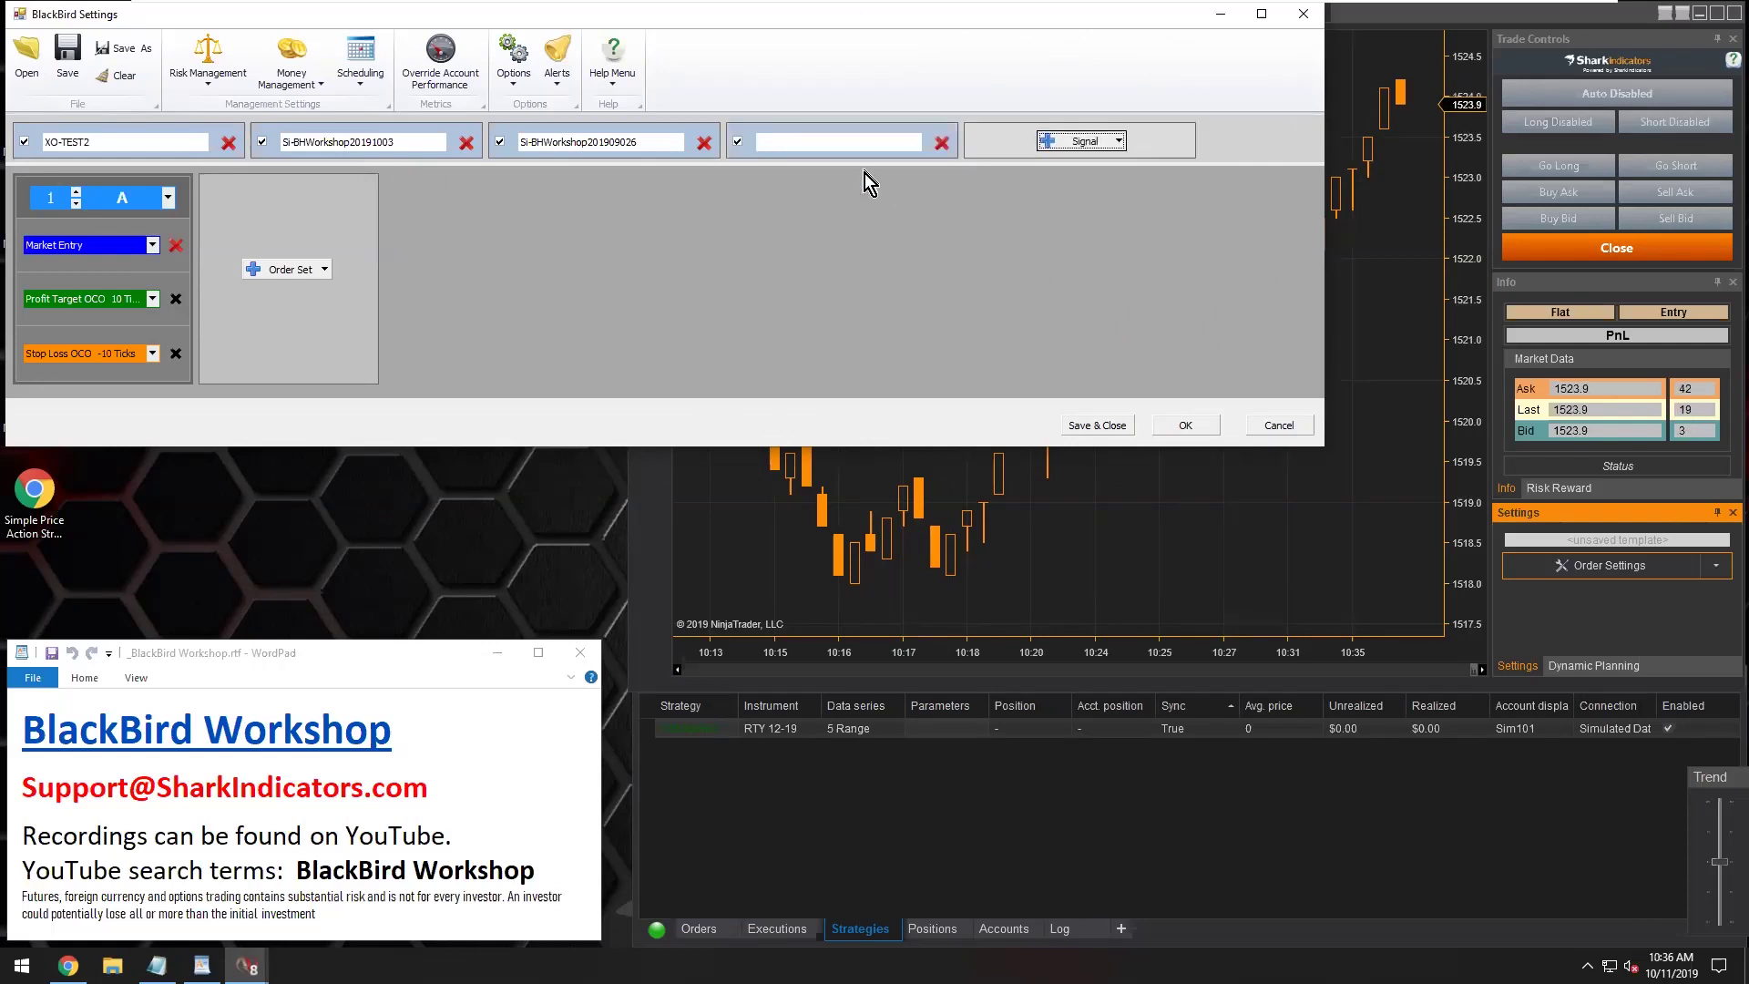
{"action": "left_click", "coordinate": [909, 144]}
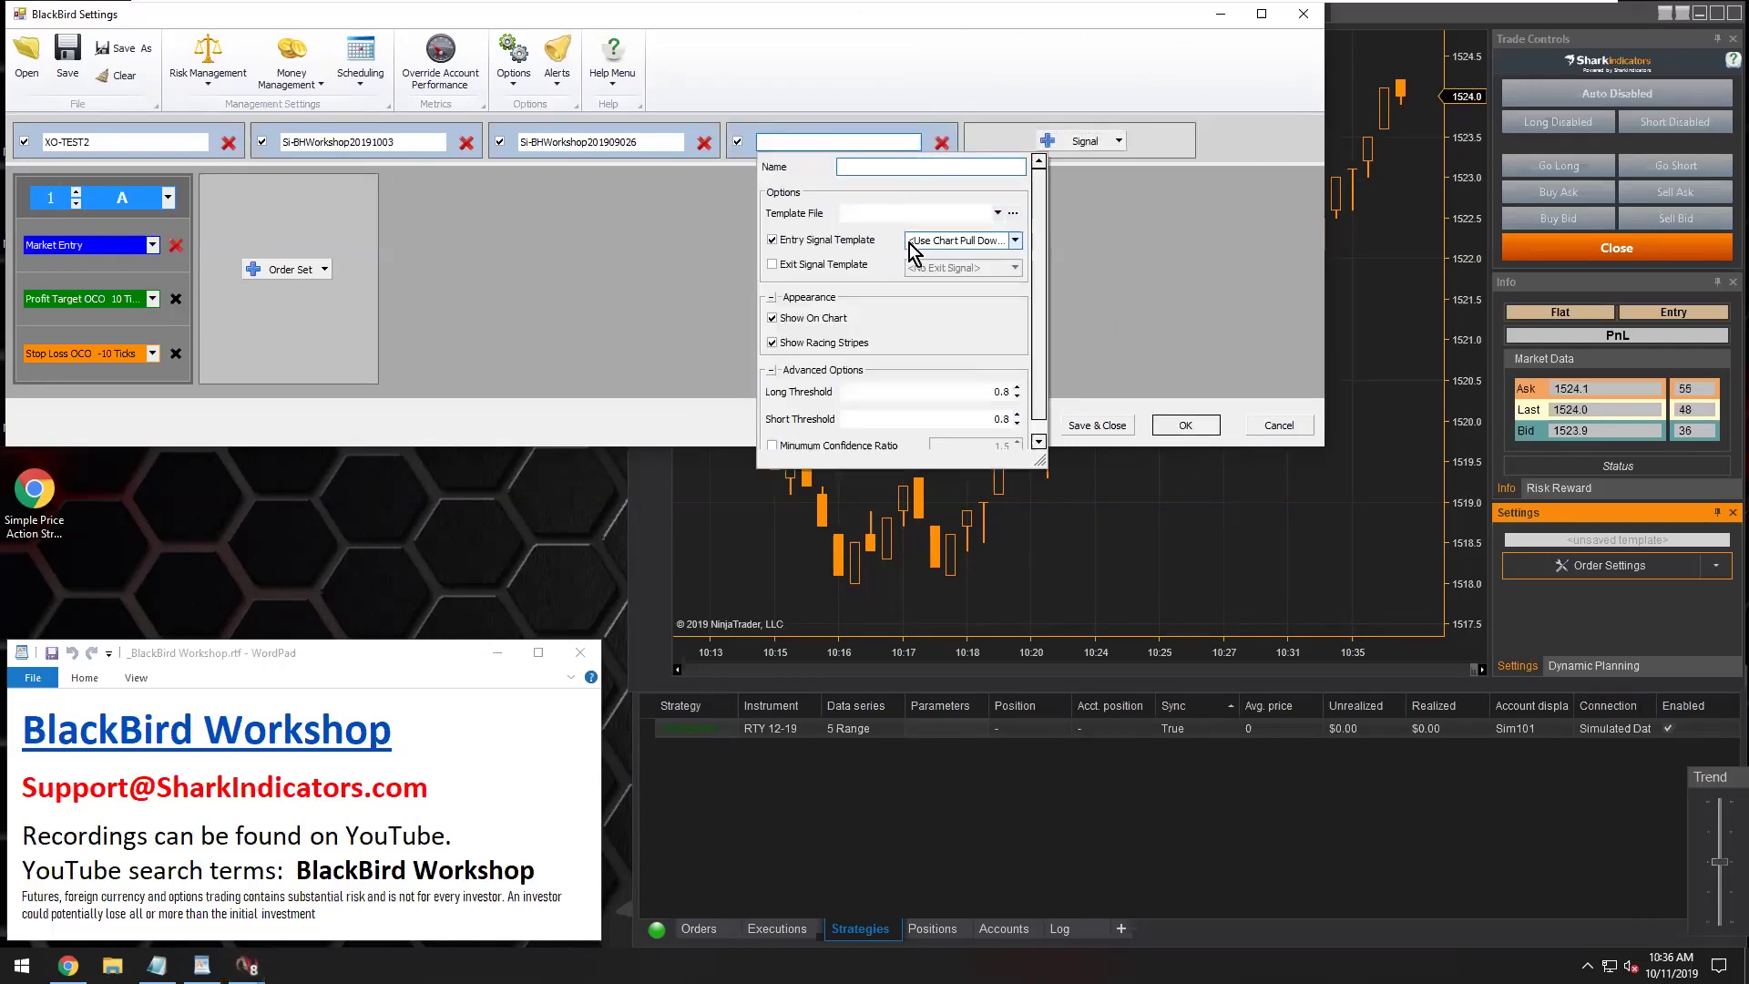
Open the XO-TEST2.bht template file in the fourth signal's template editor
{"action": "left_click", "coordinate": [1015, 215]}
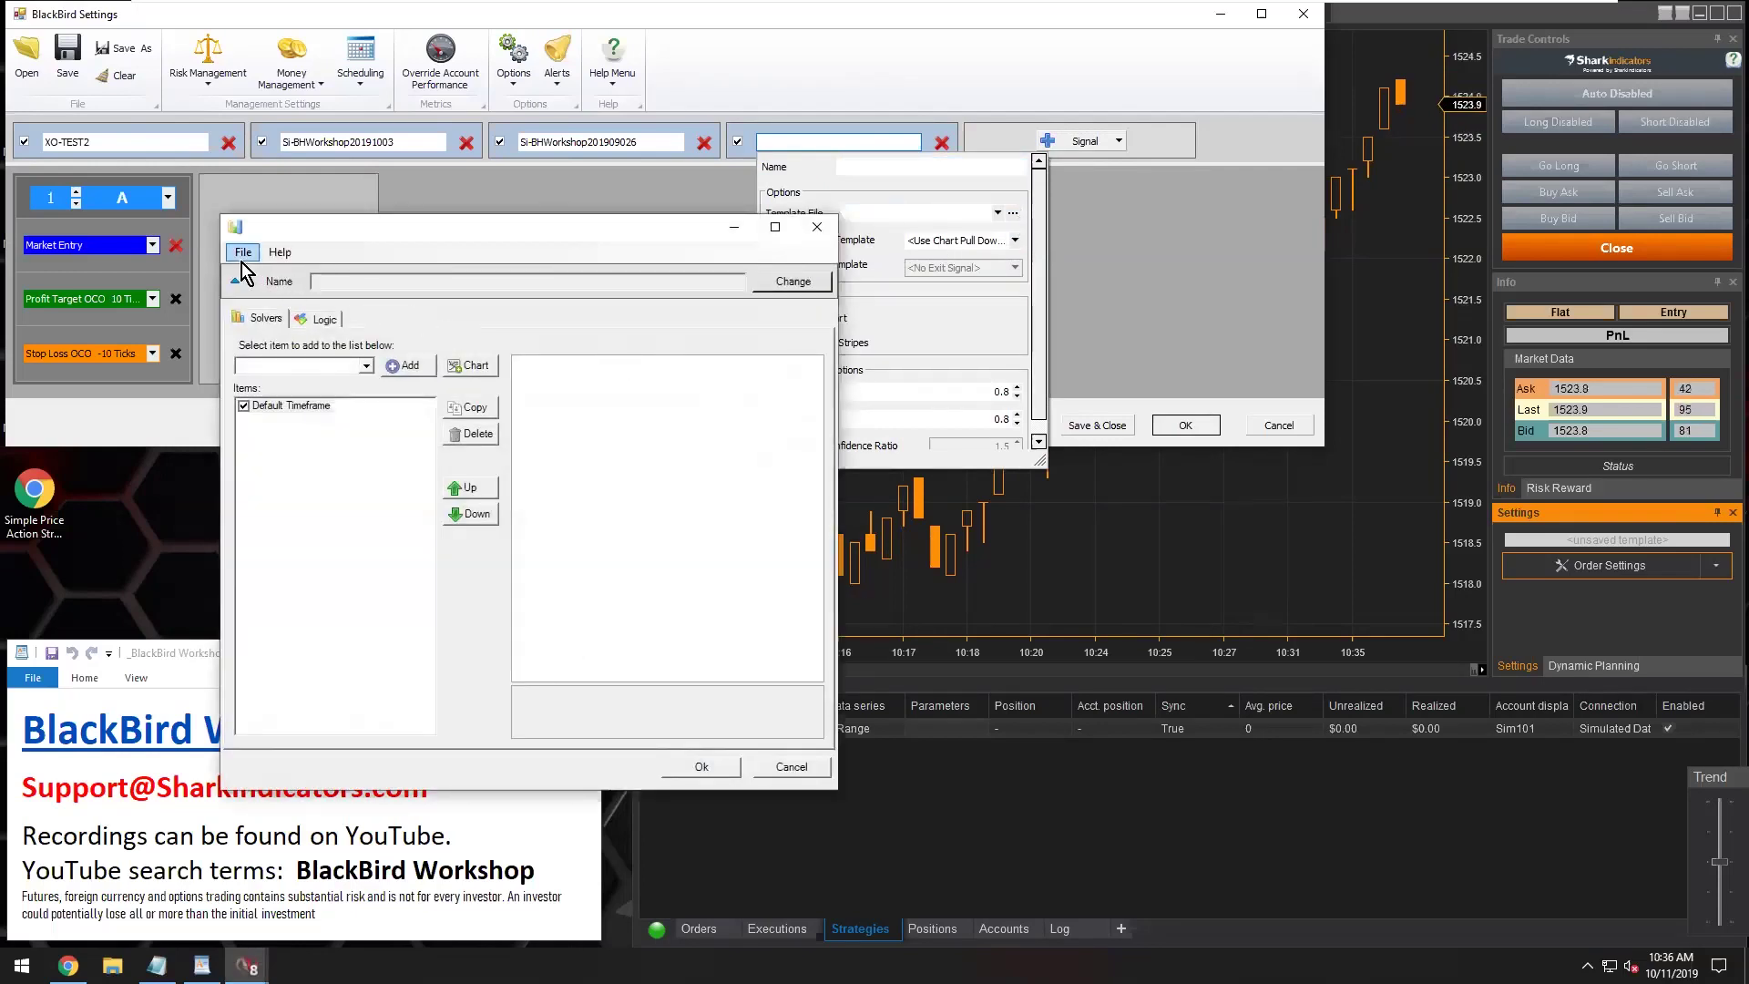
{"action": "left_click", "coordinate": [246, 258]}
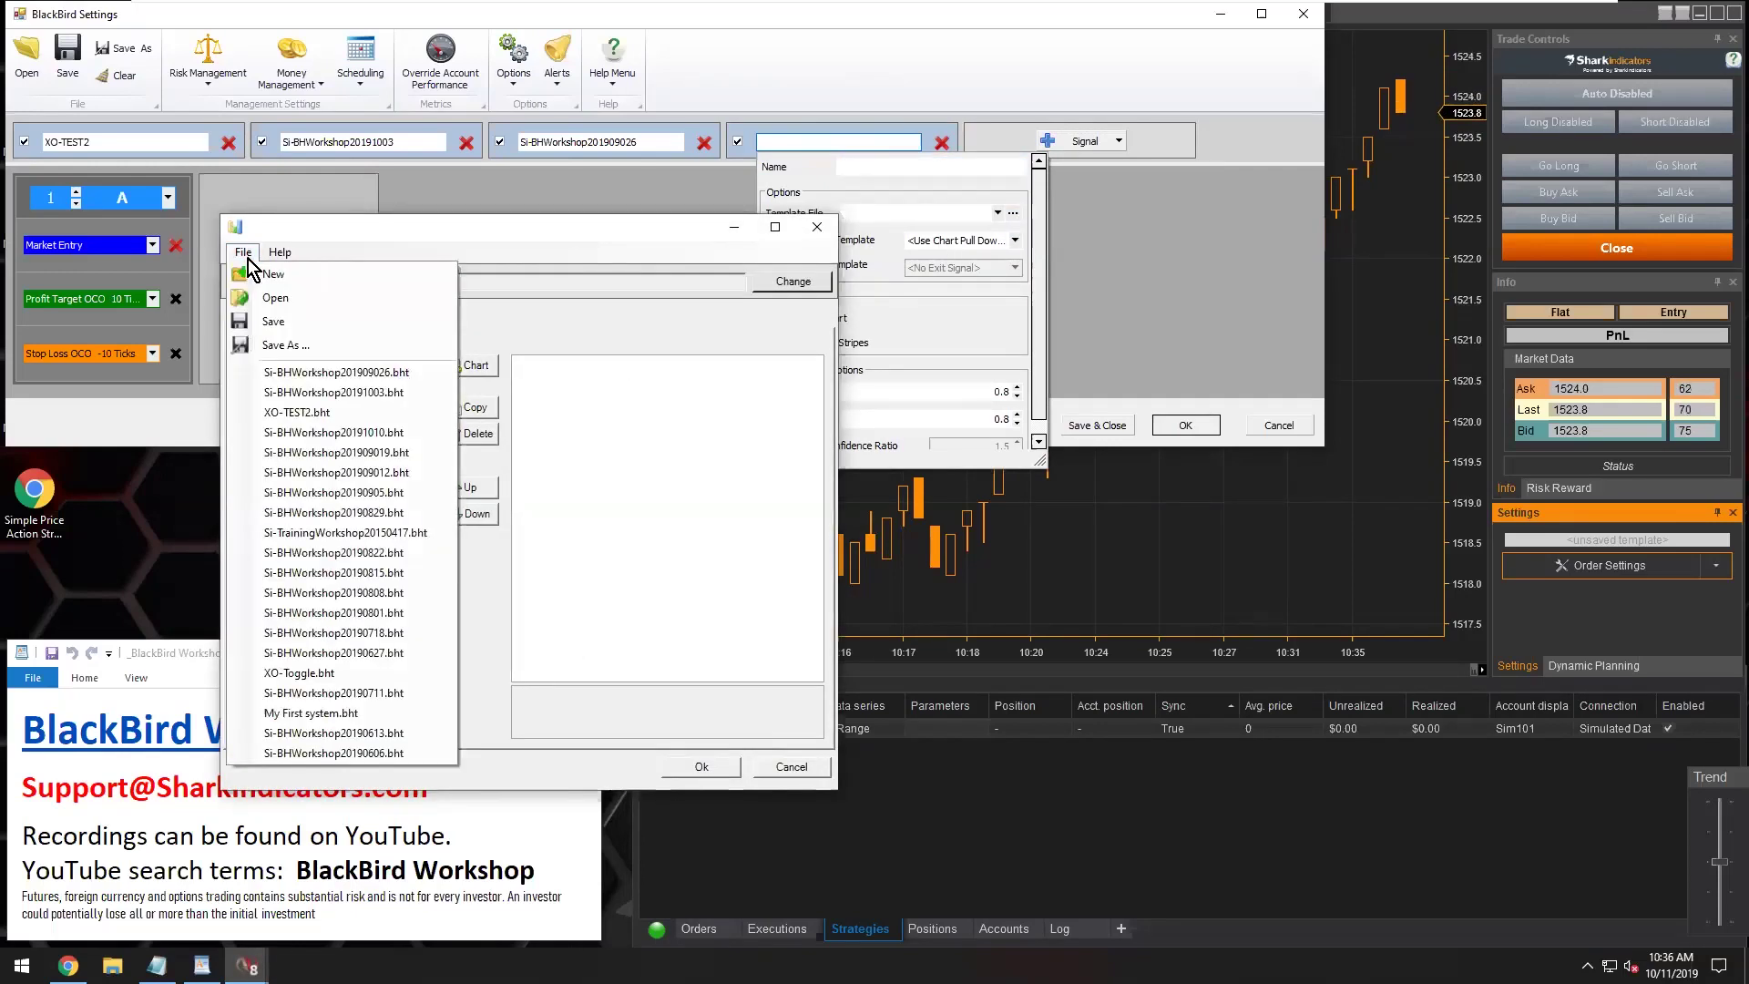
{"action": "left_click", "coordinate": [339, 495]}
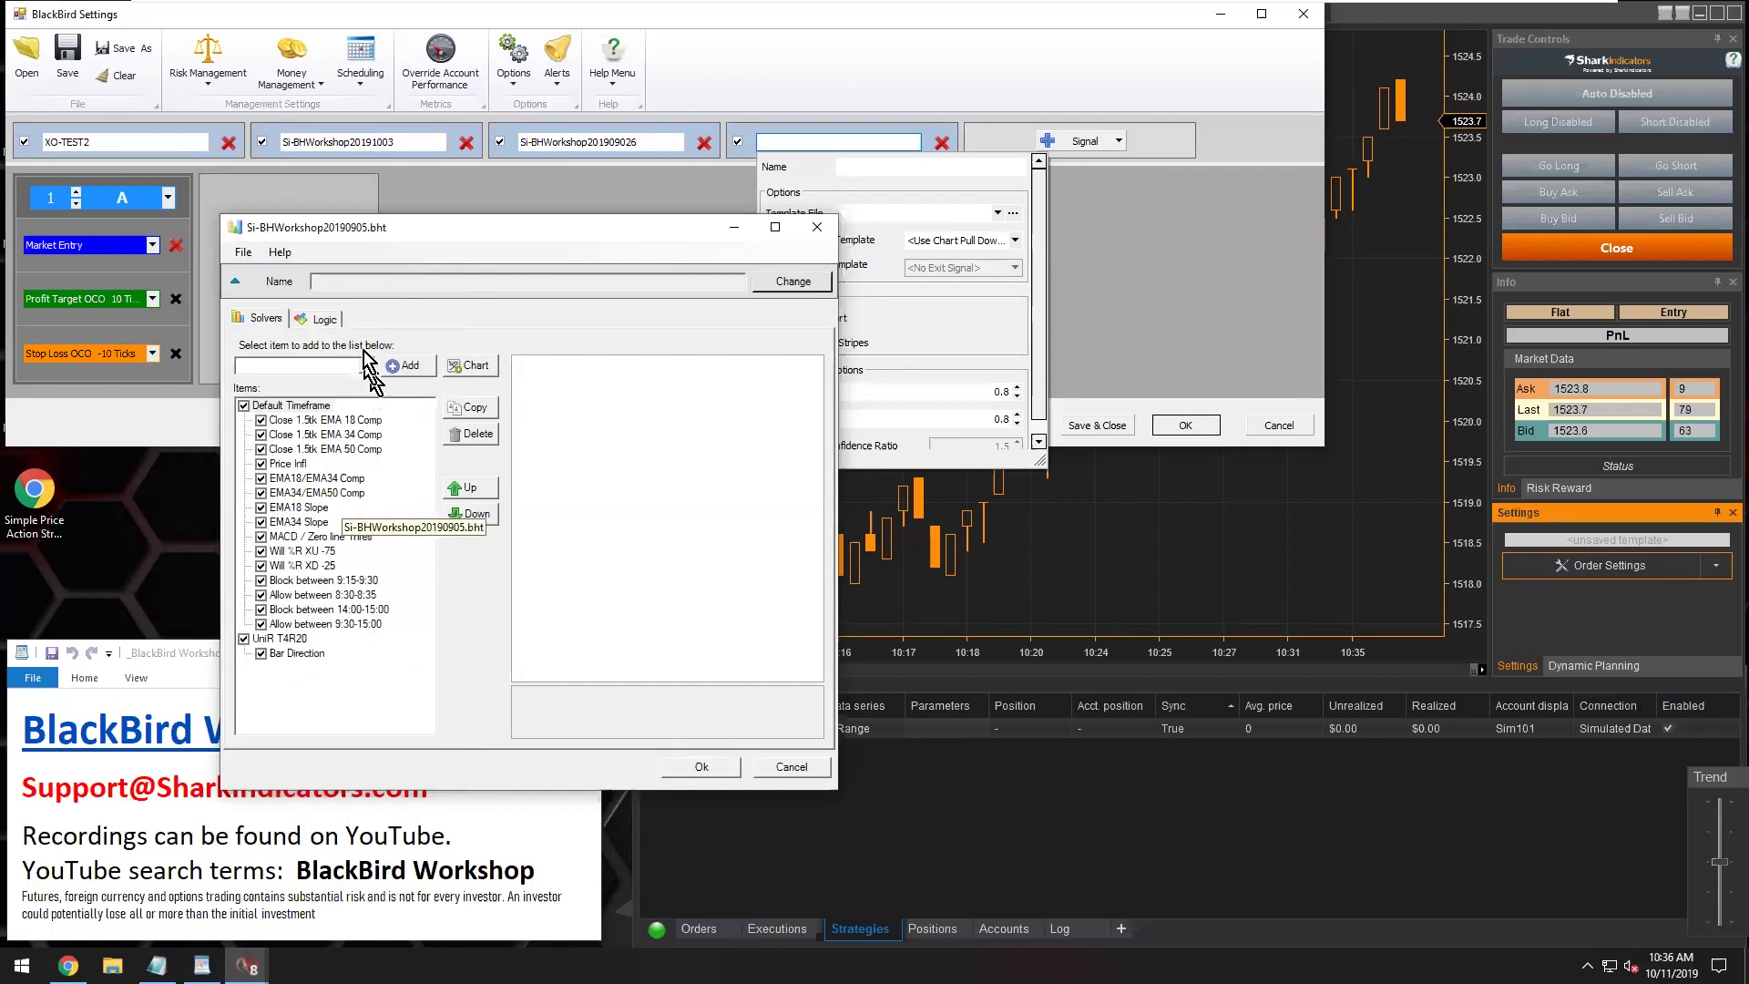
{"action": "left_click", "coordinate": [318, 318]}
{"action": "left_click", "coordinate": [243, 253]}
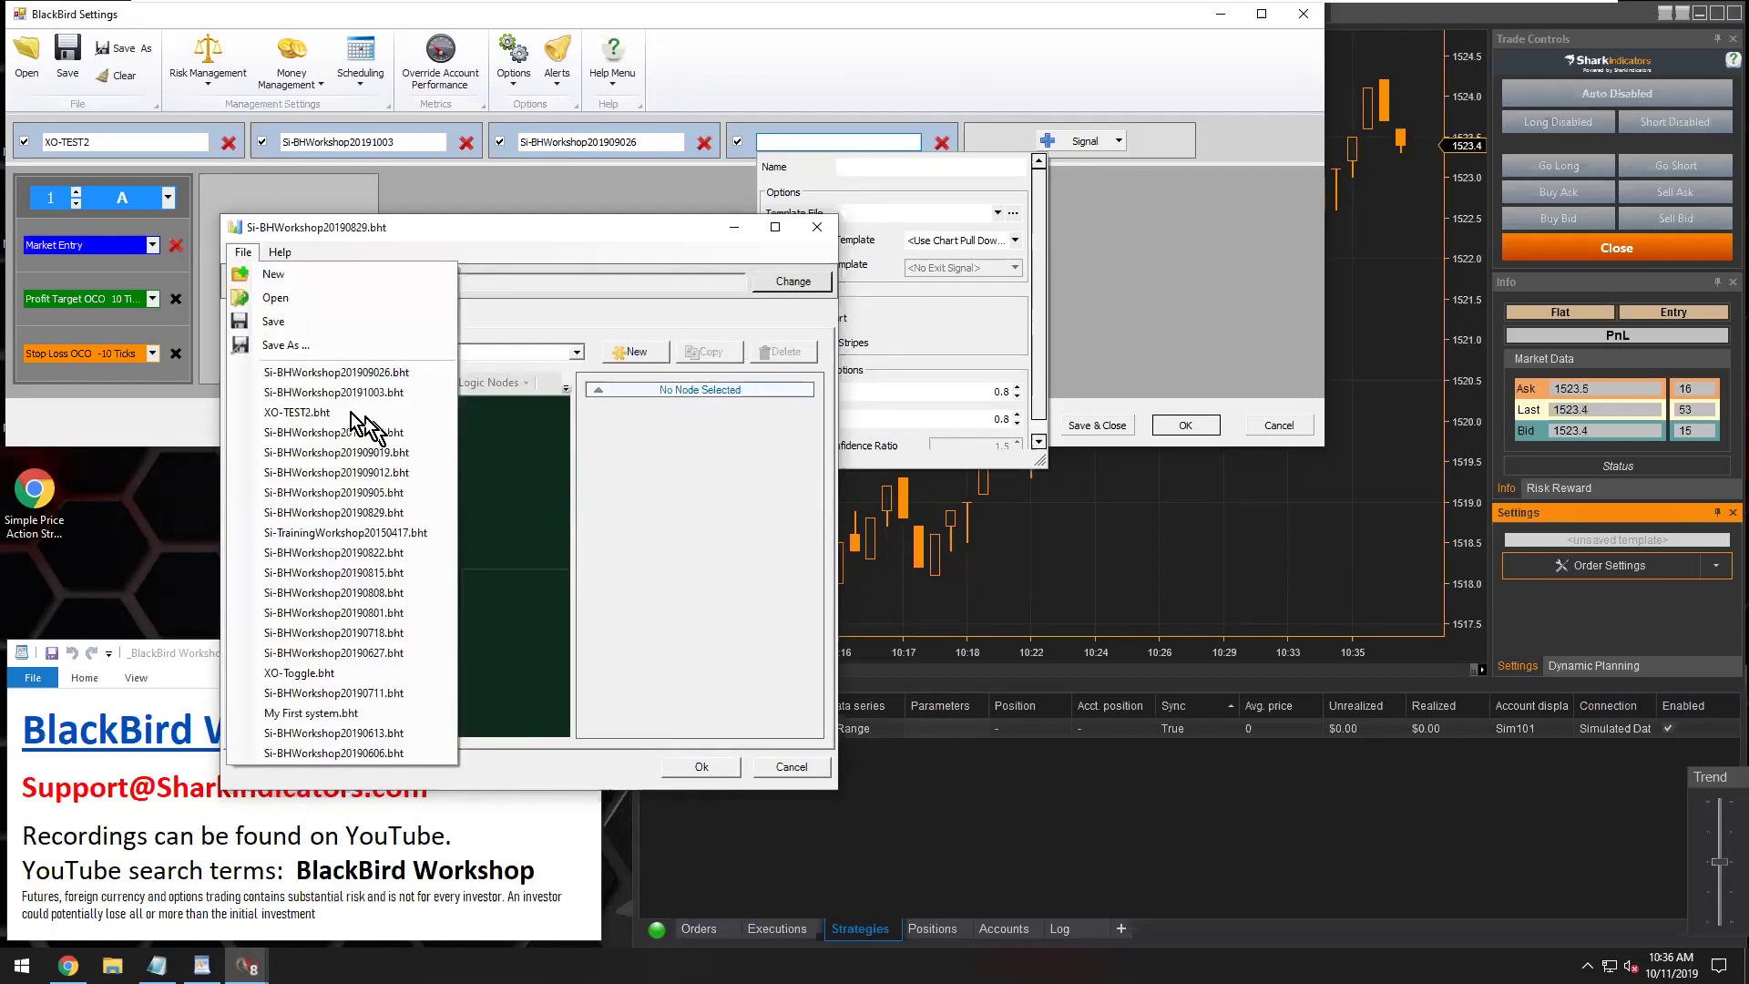
{"action": "left_click", "coordinate": [291, 418]}
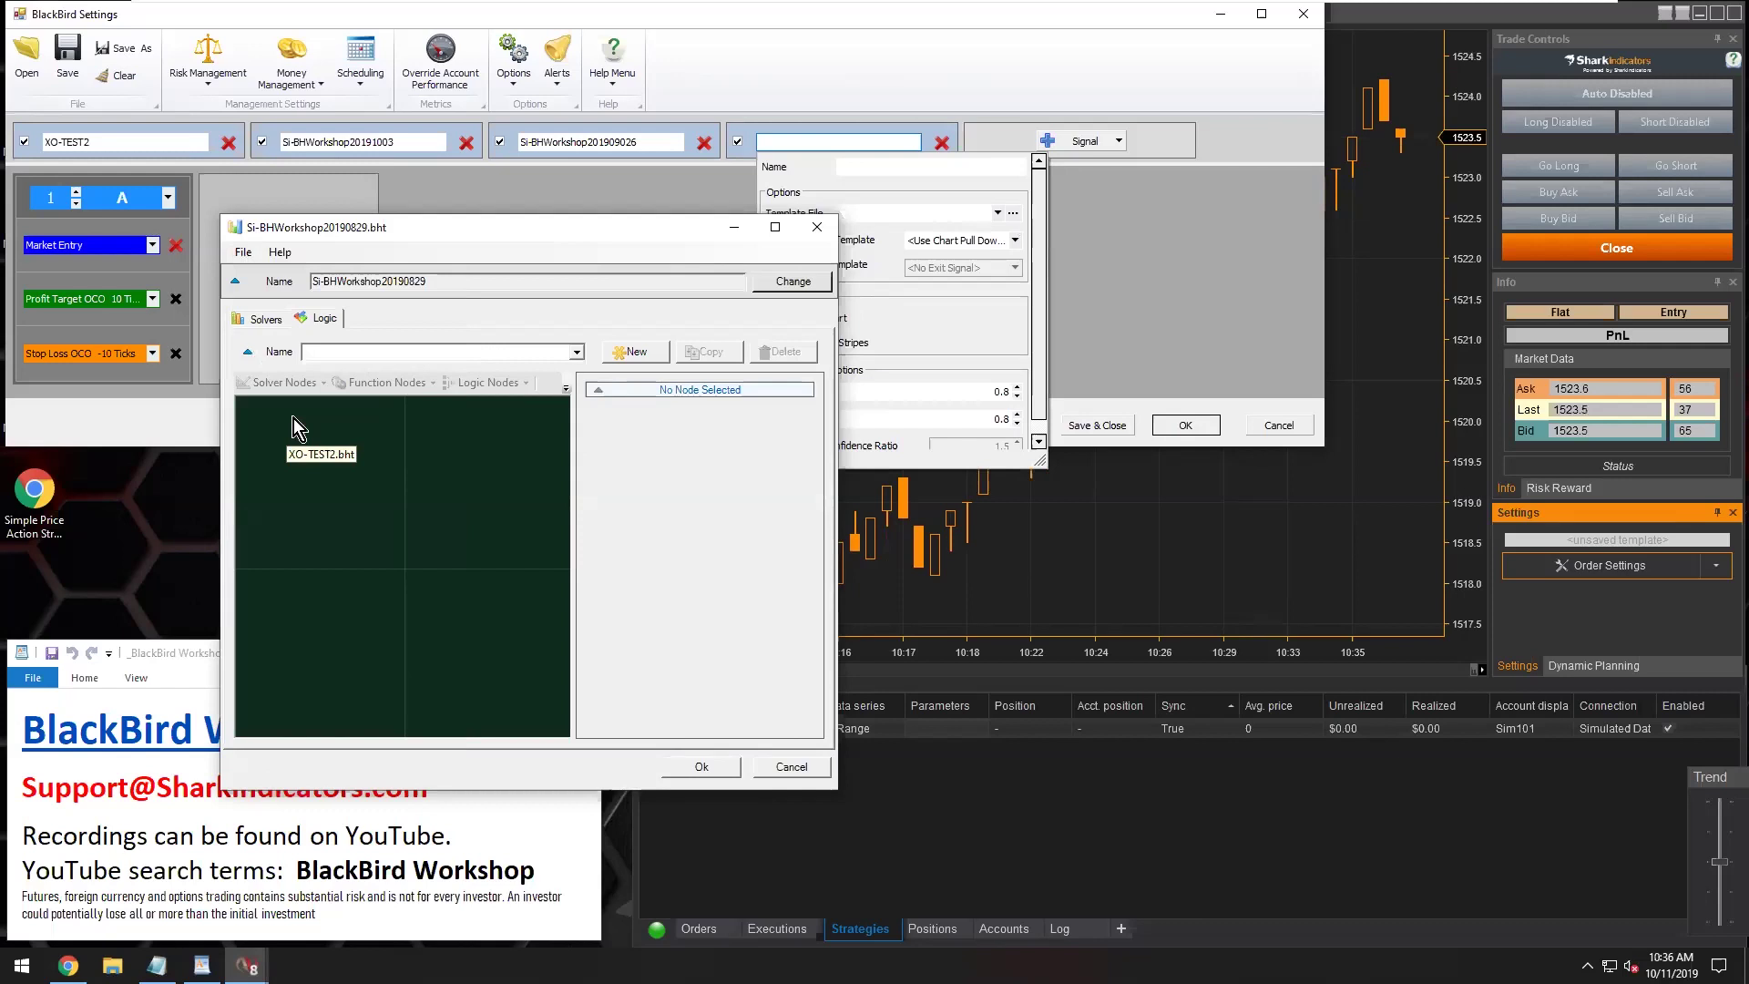
Display the EXIT logic of the XO-TEST2 template and accept the template for the fourth signal
{"action": "left_click", "coordinate": [577, 353]}
{"action": "scroll", "coordinate": [386, 423], "scroll_direction": "down", "scroll_amount": 2}
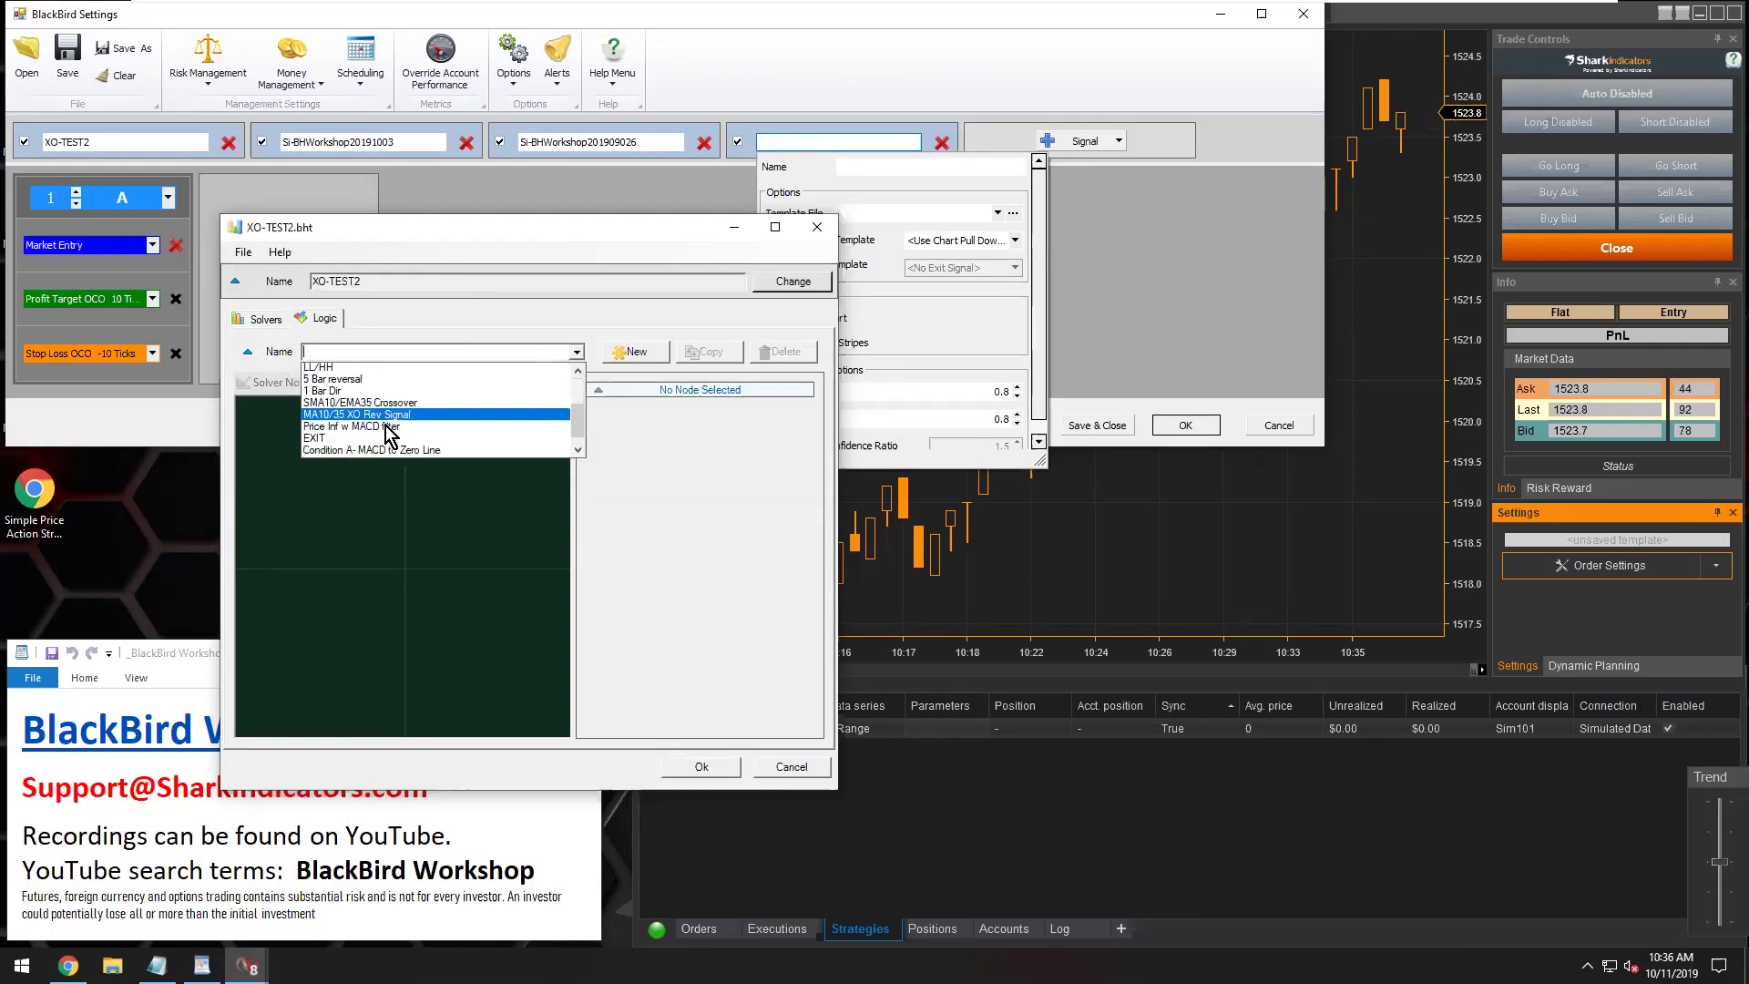
{"action": "left_click", "coordinate": [319, 416]}
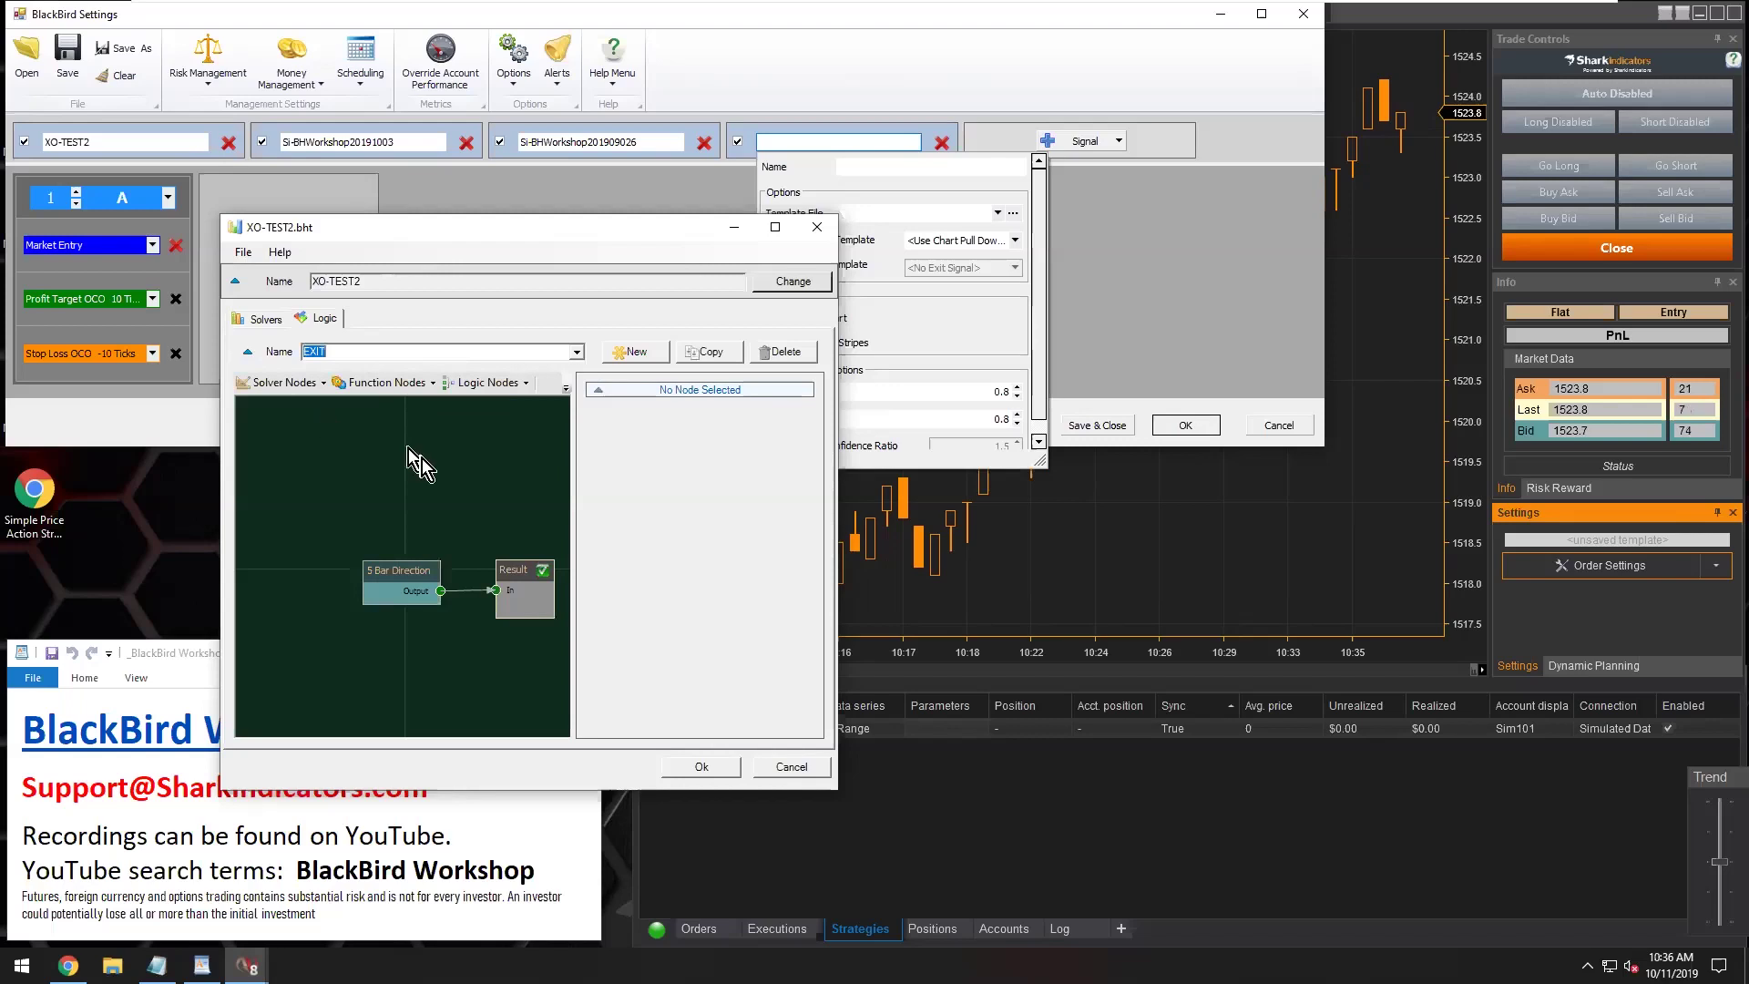
{"action": "left_click", "coordinate": [706, 767]}
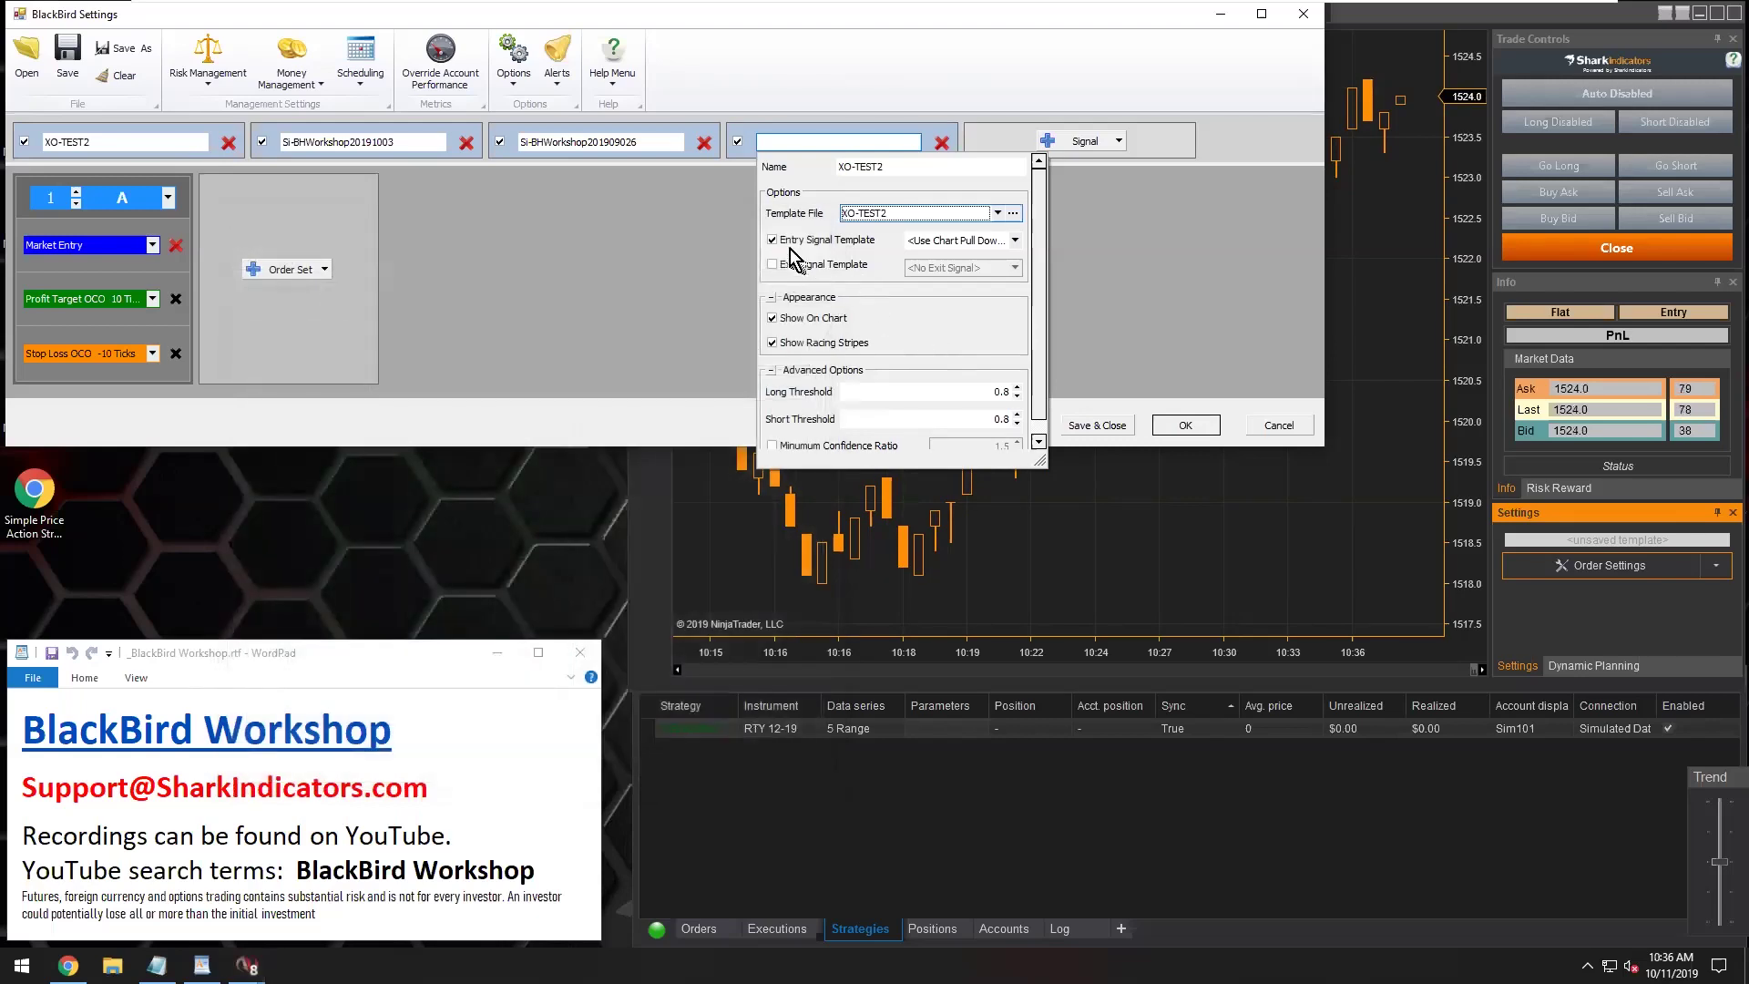
Disable the fourth signal's entry signal template, enable its exit signal template and set it to EXIT
{"action": "left_click", "coordinate": [775, 240]}
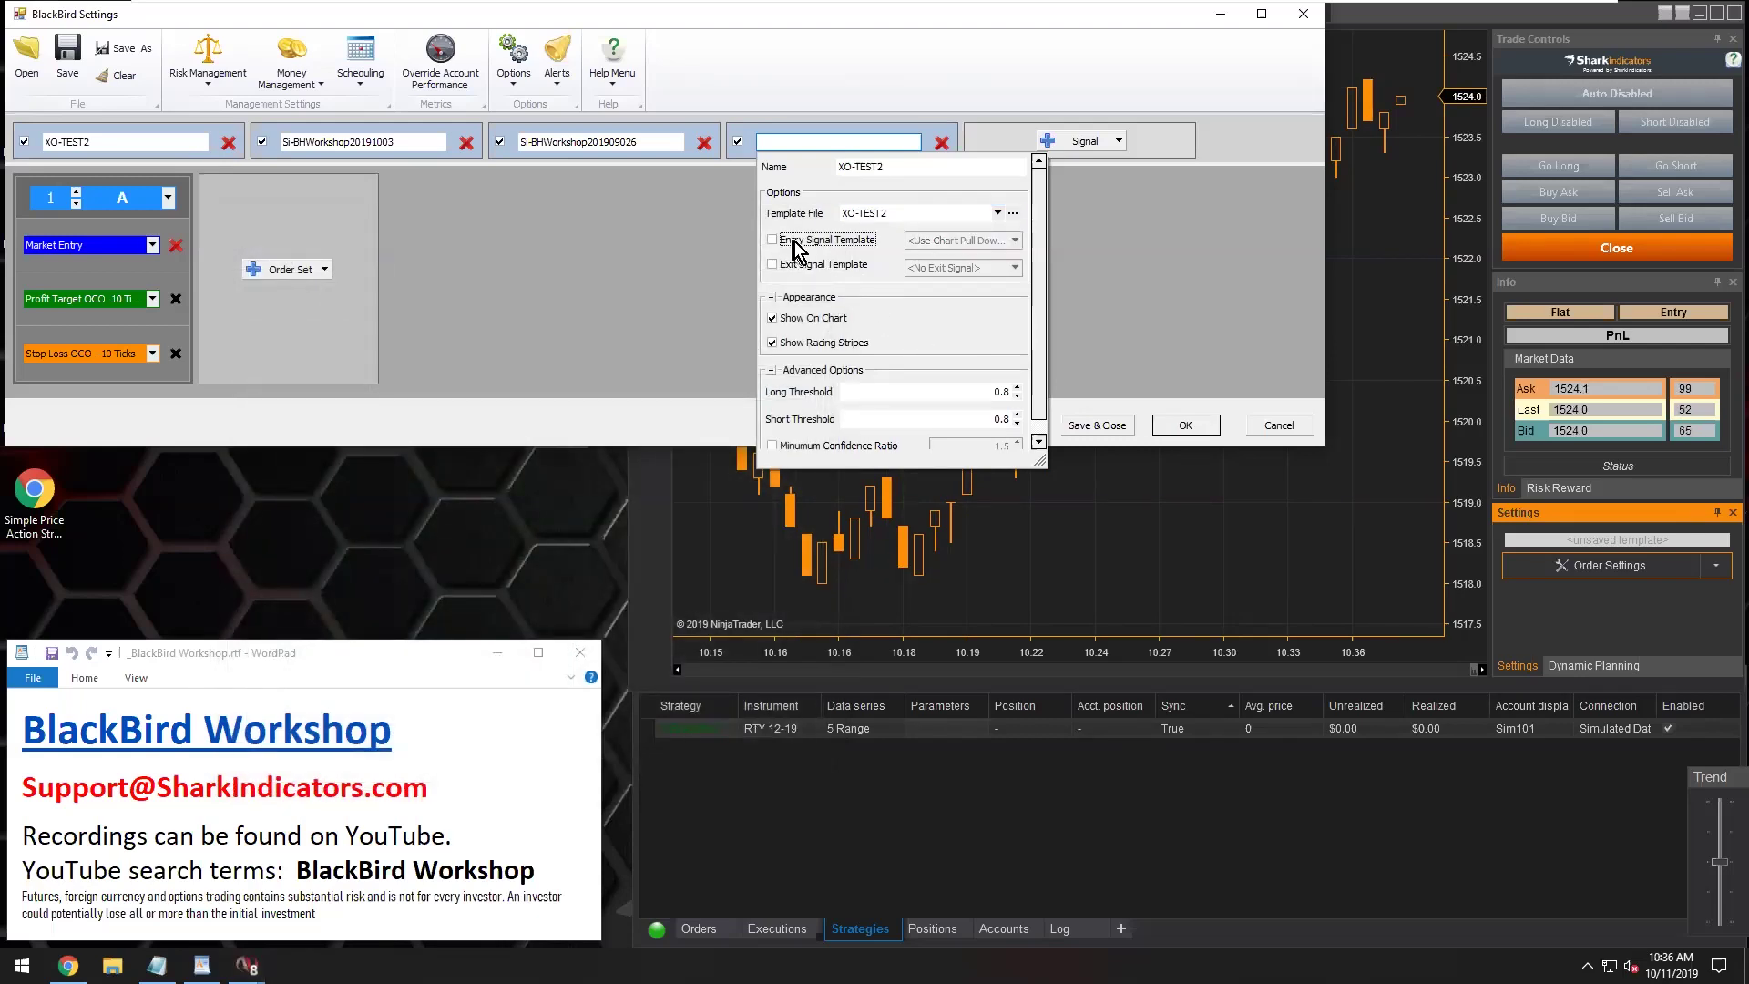
{"action": "left_click", "coordinate": [773, 265]}
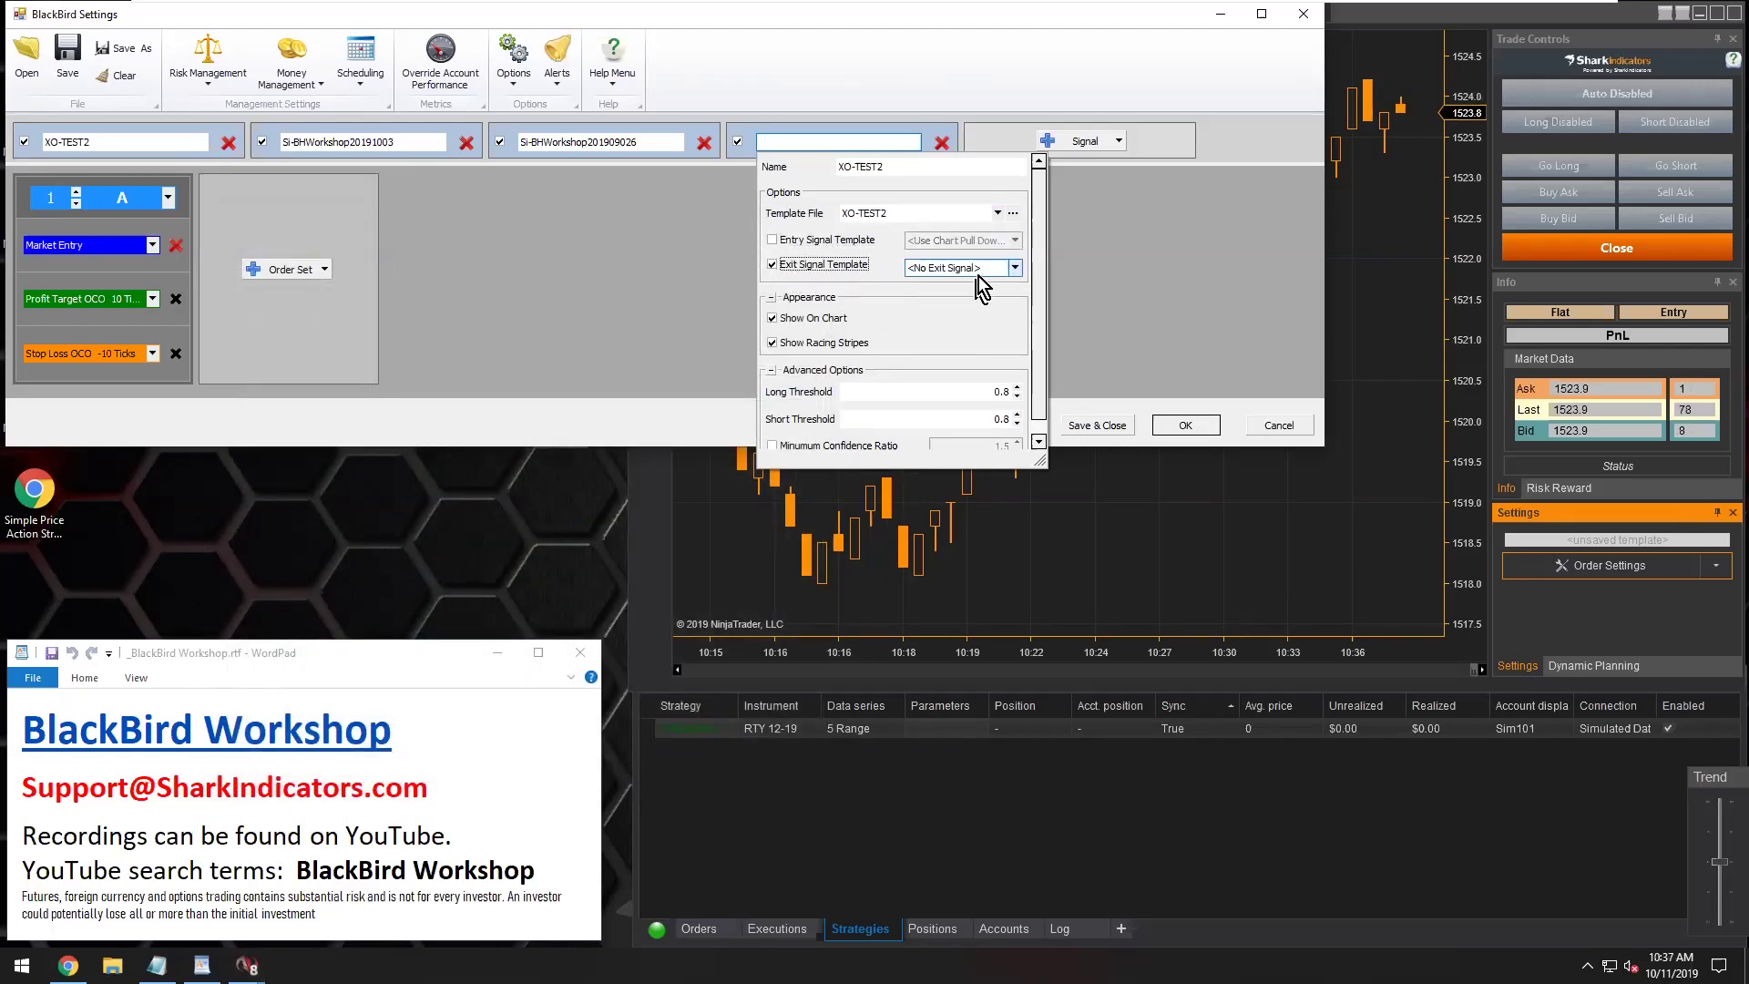
{"action": "left_click", "coordinate": [1002, 267]}
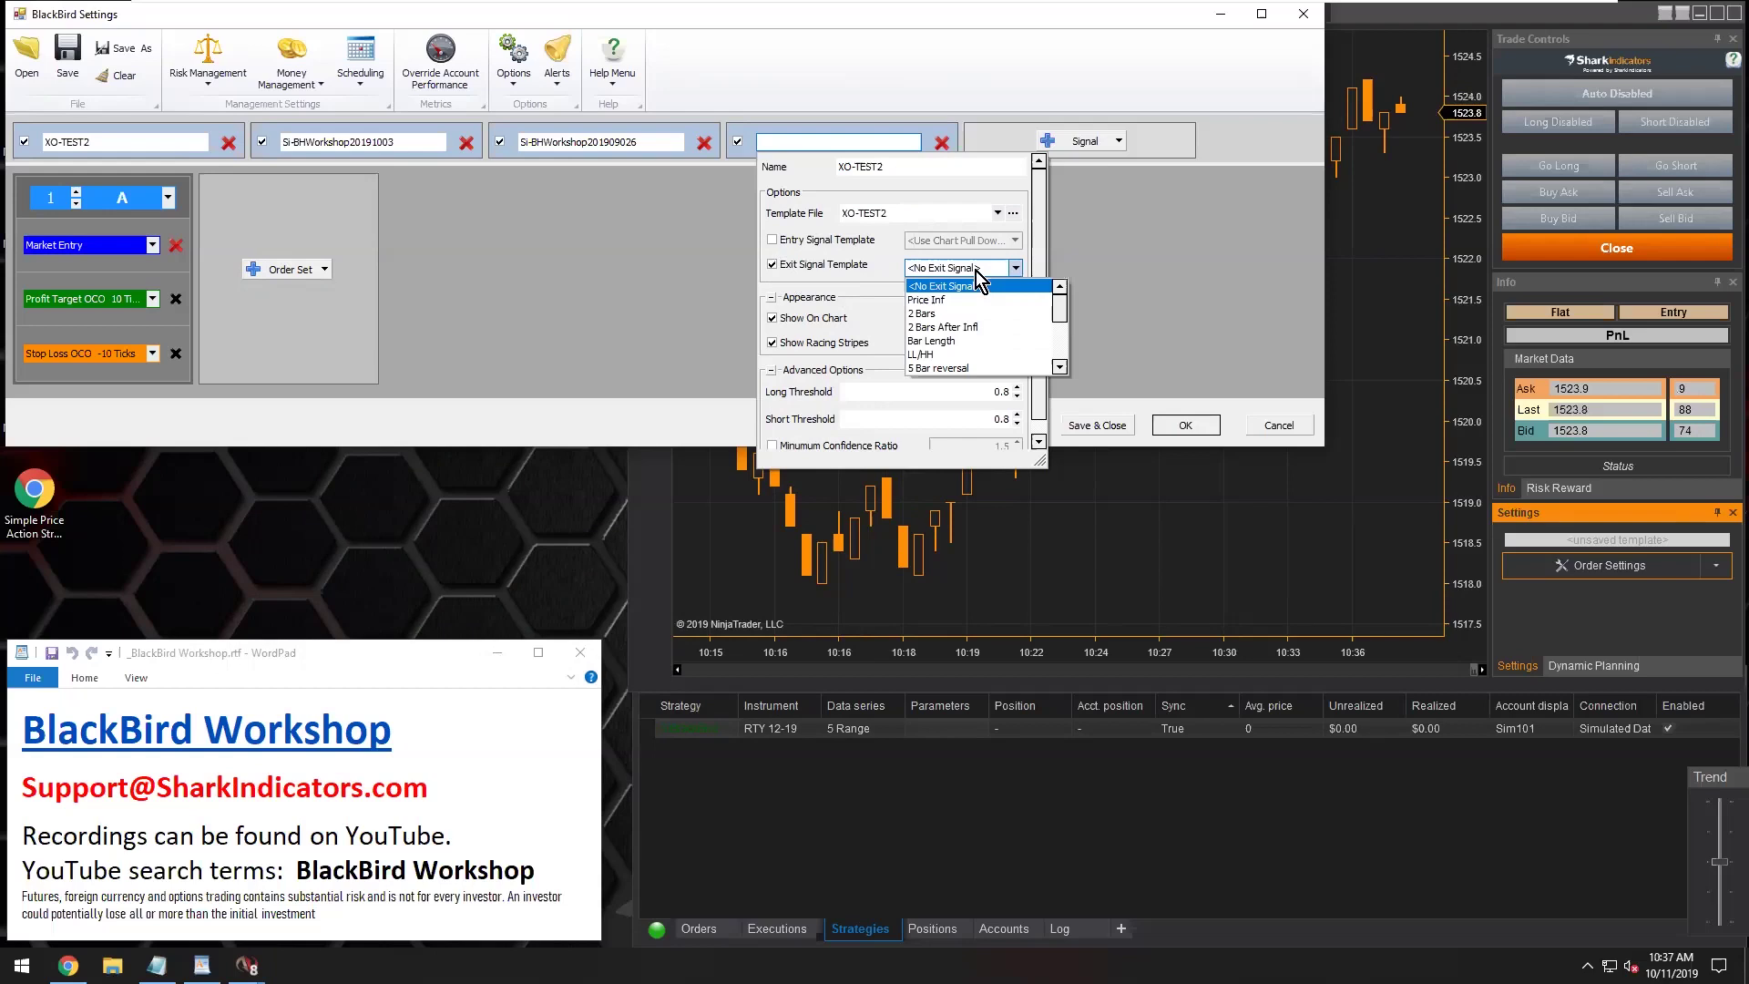
{"action": "left_click", "coordinate": [1059, 367]}
{"action": "left_click", "coordinate": [1060, 367]}
{"action": "left_click", "coordinate": [1060, 367]}
{"action": "left_click", "coordinate": [1059, 367]}
{"action": "left_click", "coordinate": [1059, 367]}
{"action": "left_click", "coordinate": [1059, 367]}
{"action": "left_click", "coordinate": [937, 353]}
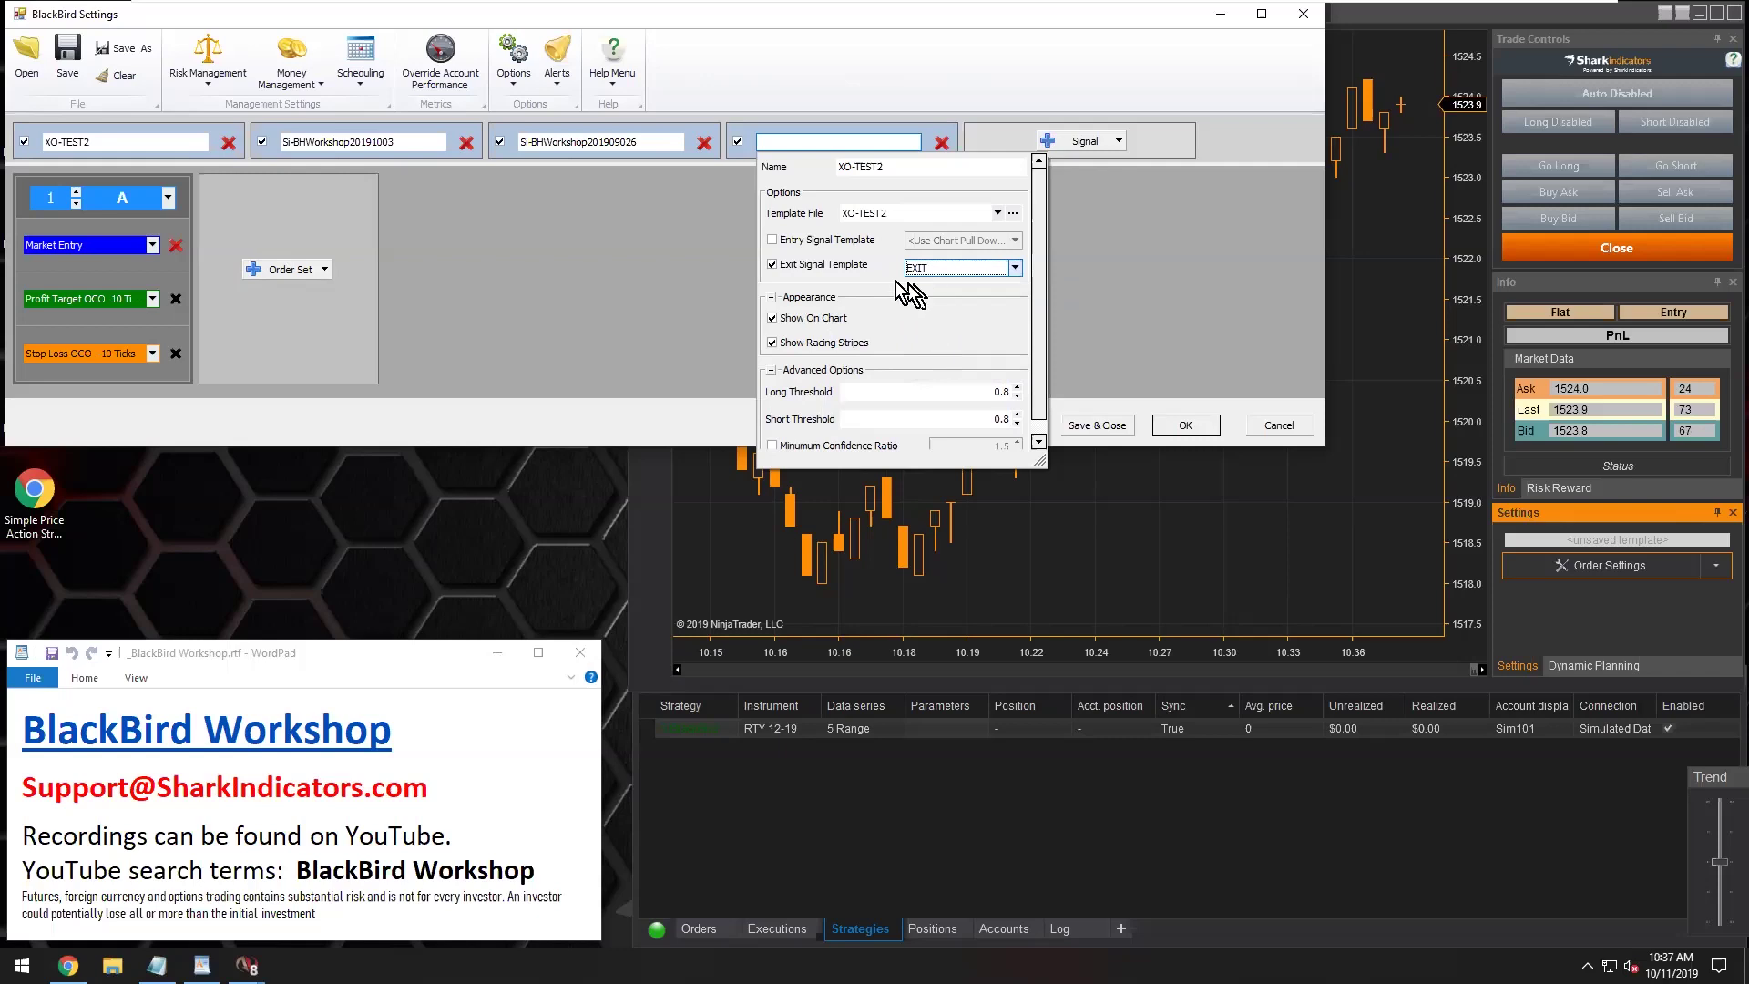
Compare the exit templates of the Si-BHWorkshop20191003 signal and the fourth signal, and the names of both XO-TEST2 signals
{"action": "left_click", "coordinate": [402, 144]}
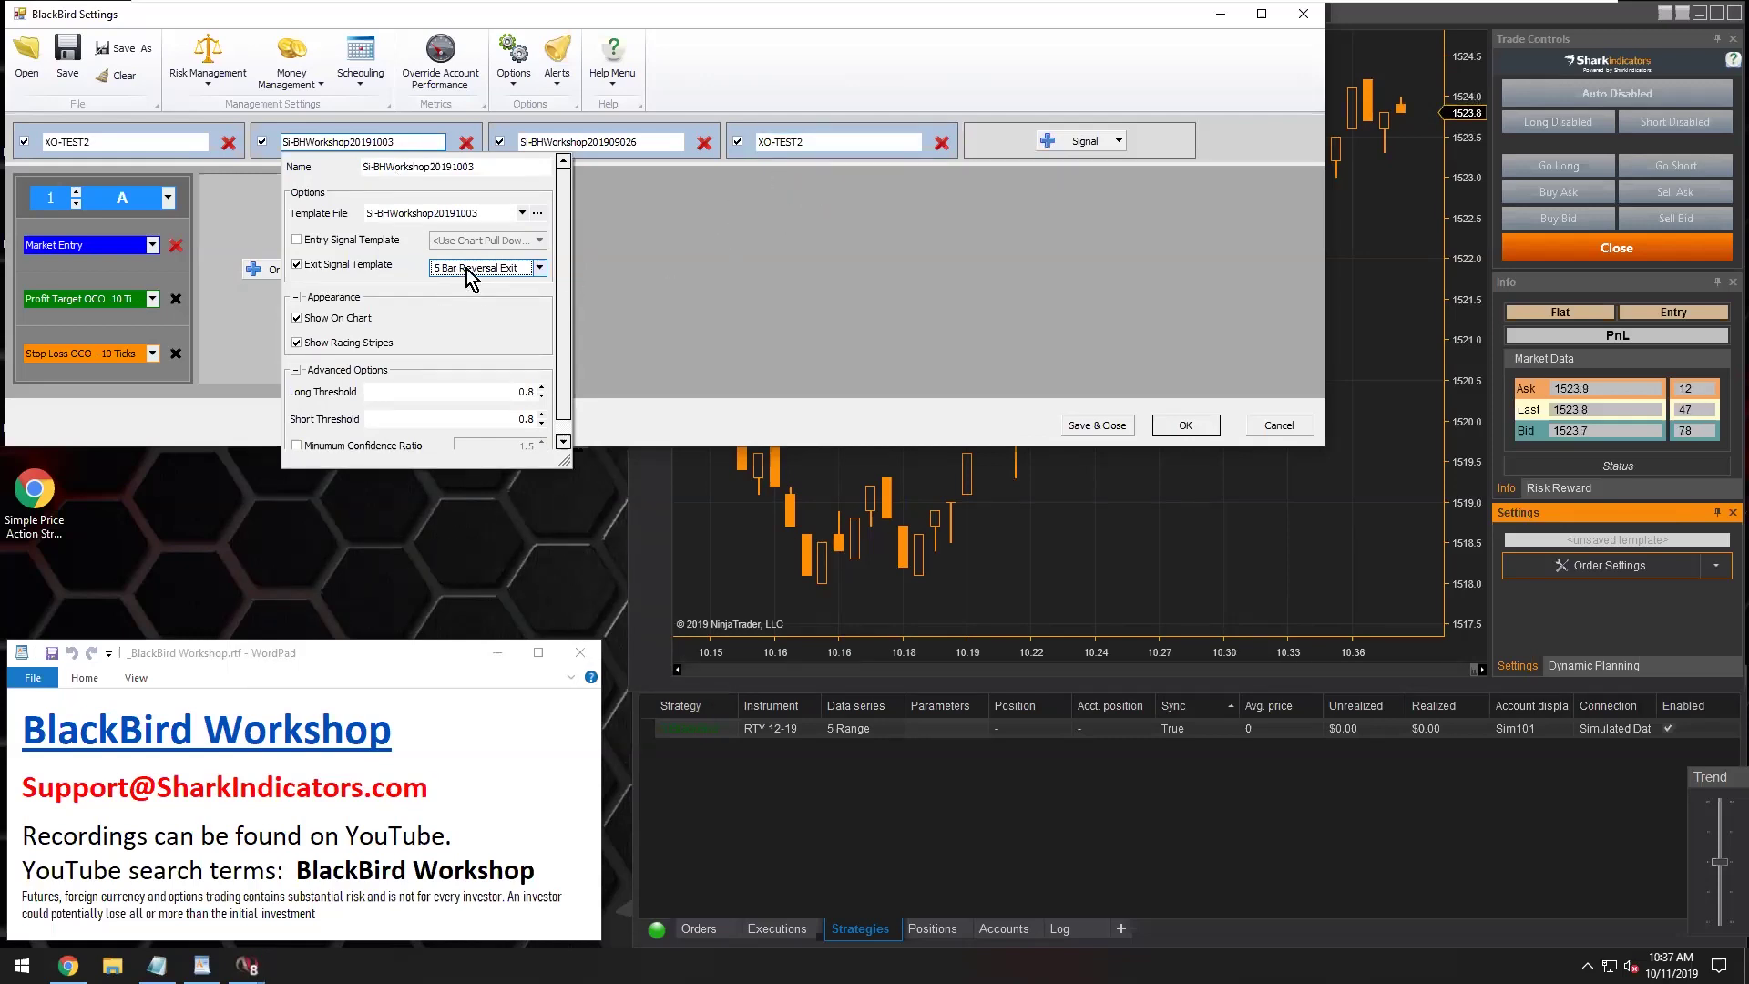
{"action": "left_click", "coordinate": [799, 141]}
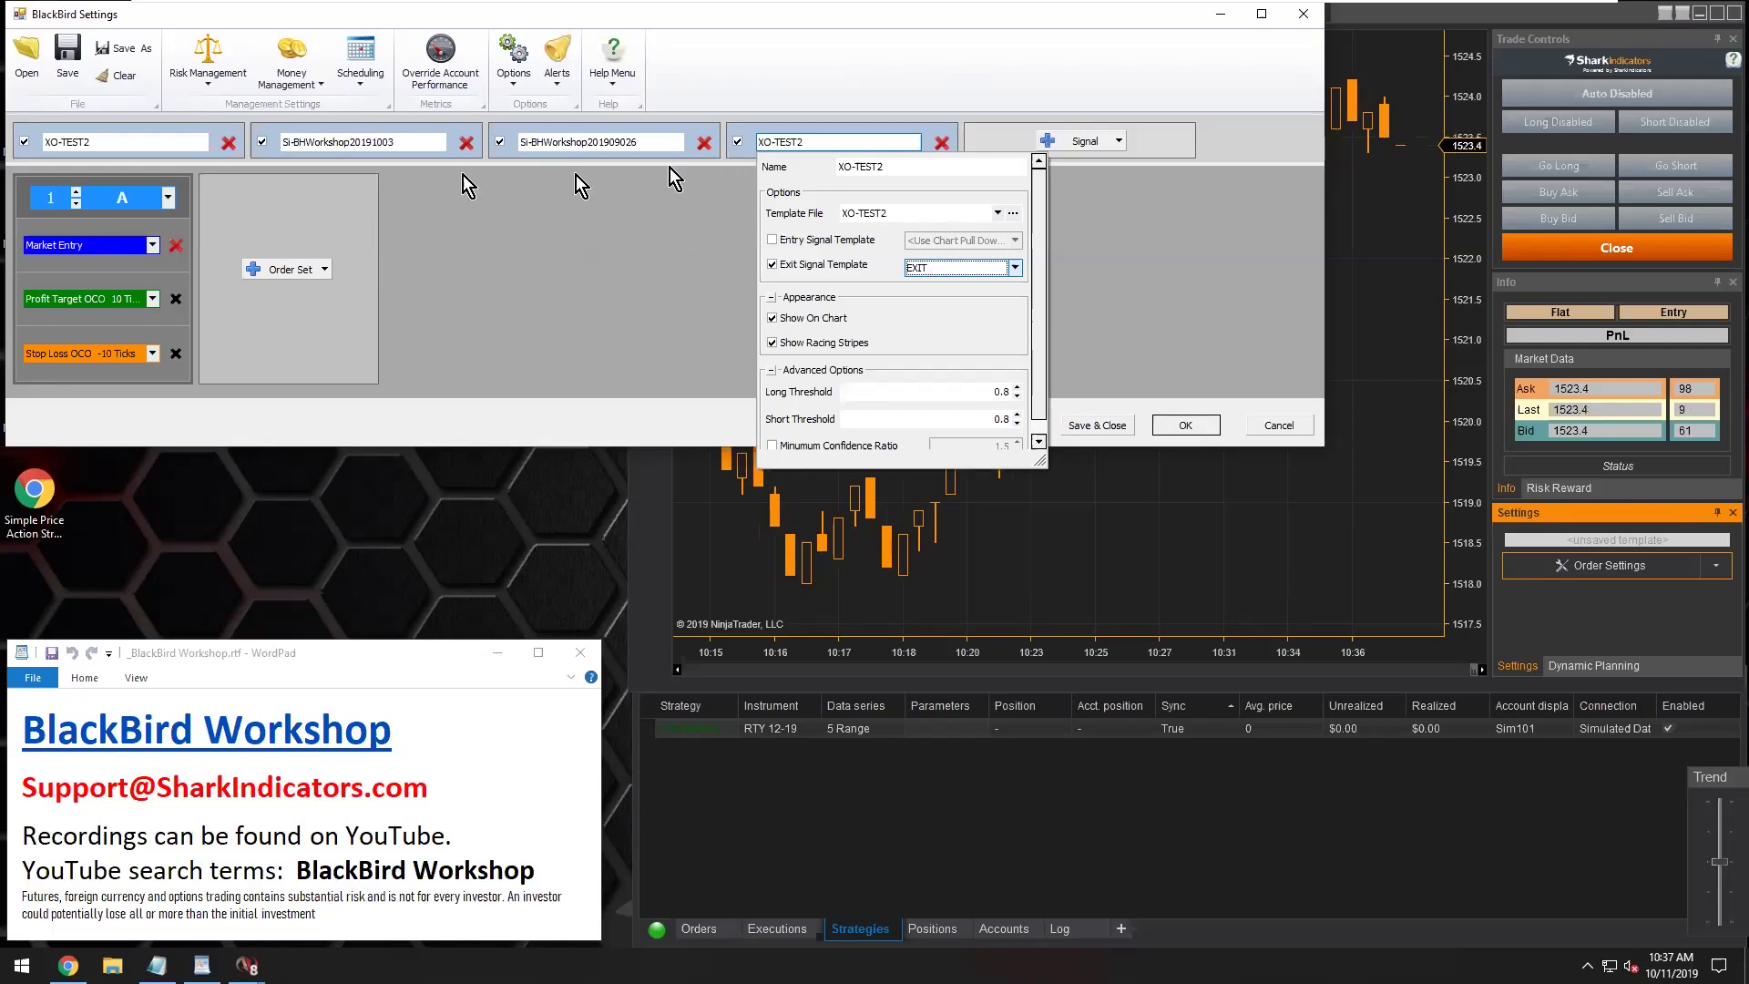
{"action": "left_click", "coordinate": [91, 146]}
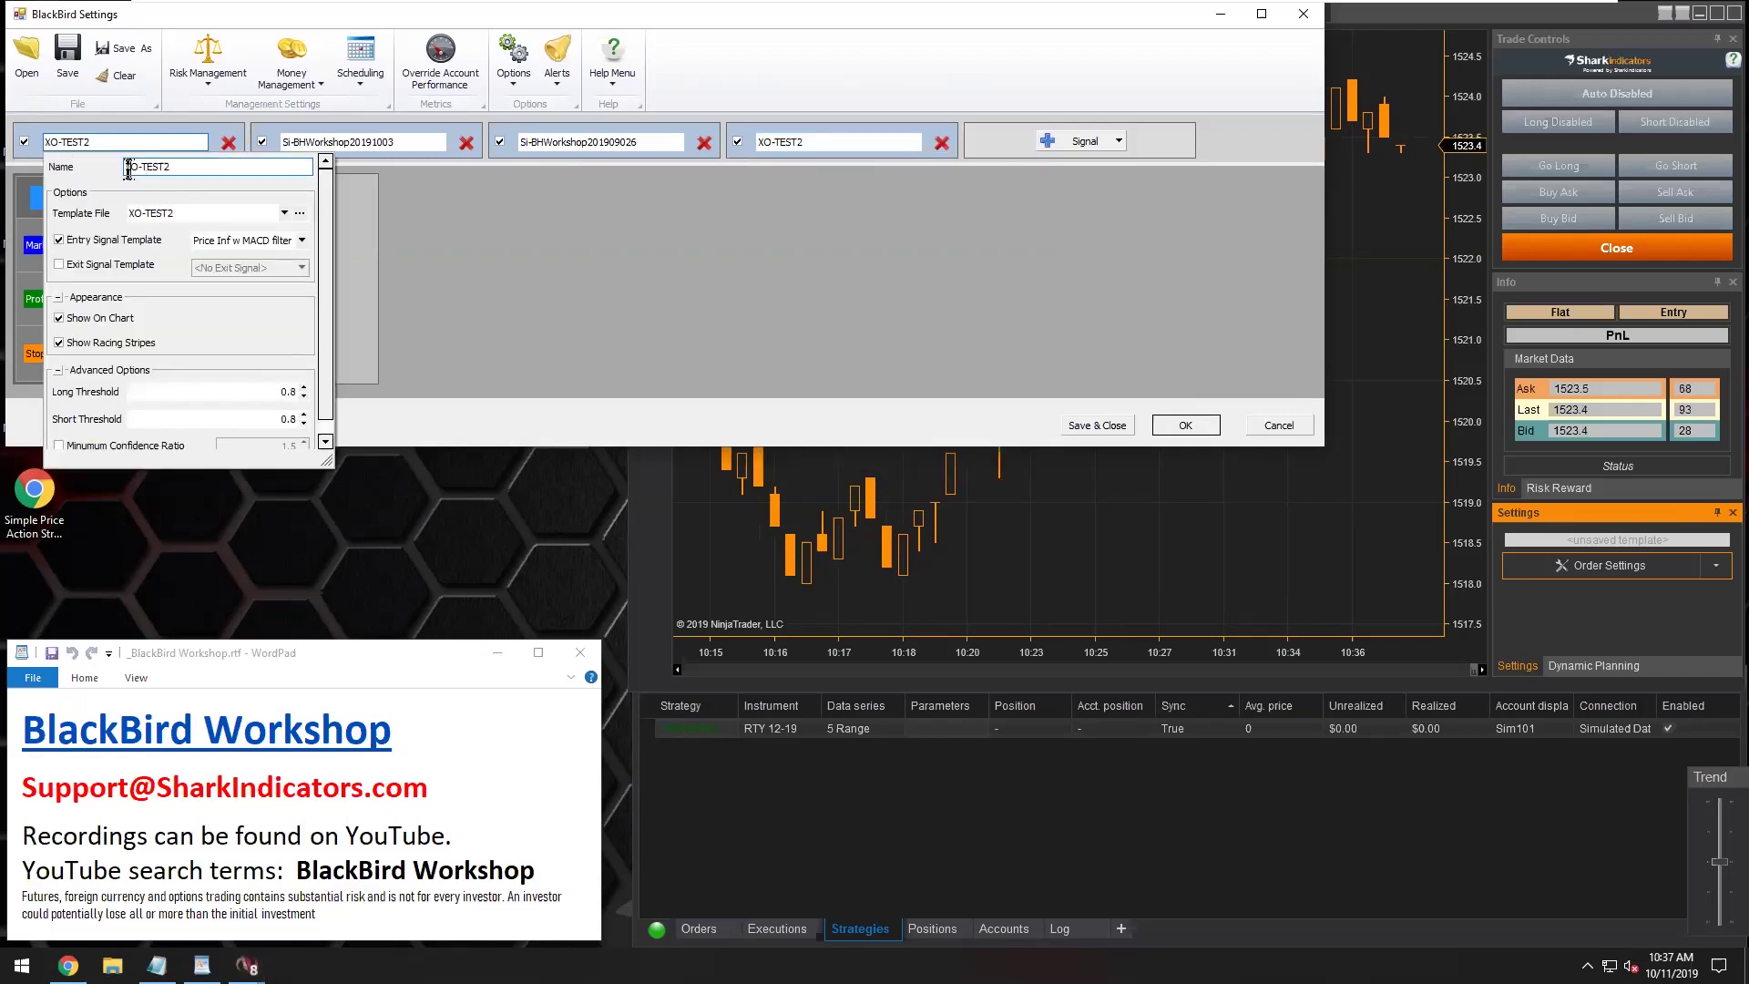
{"action": "left_click_drag", "start_coordinate": [124, 167], "coordinate": [190, 166]}
{"action": "left_click", "coordinate": [811, 145]}
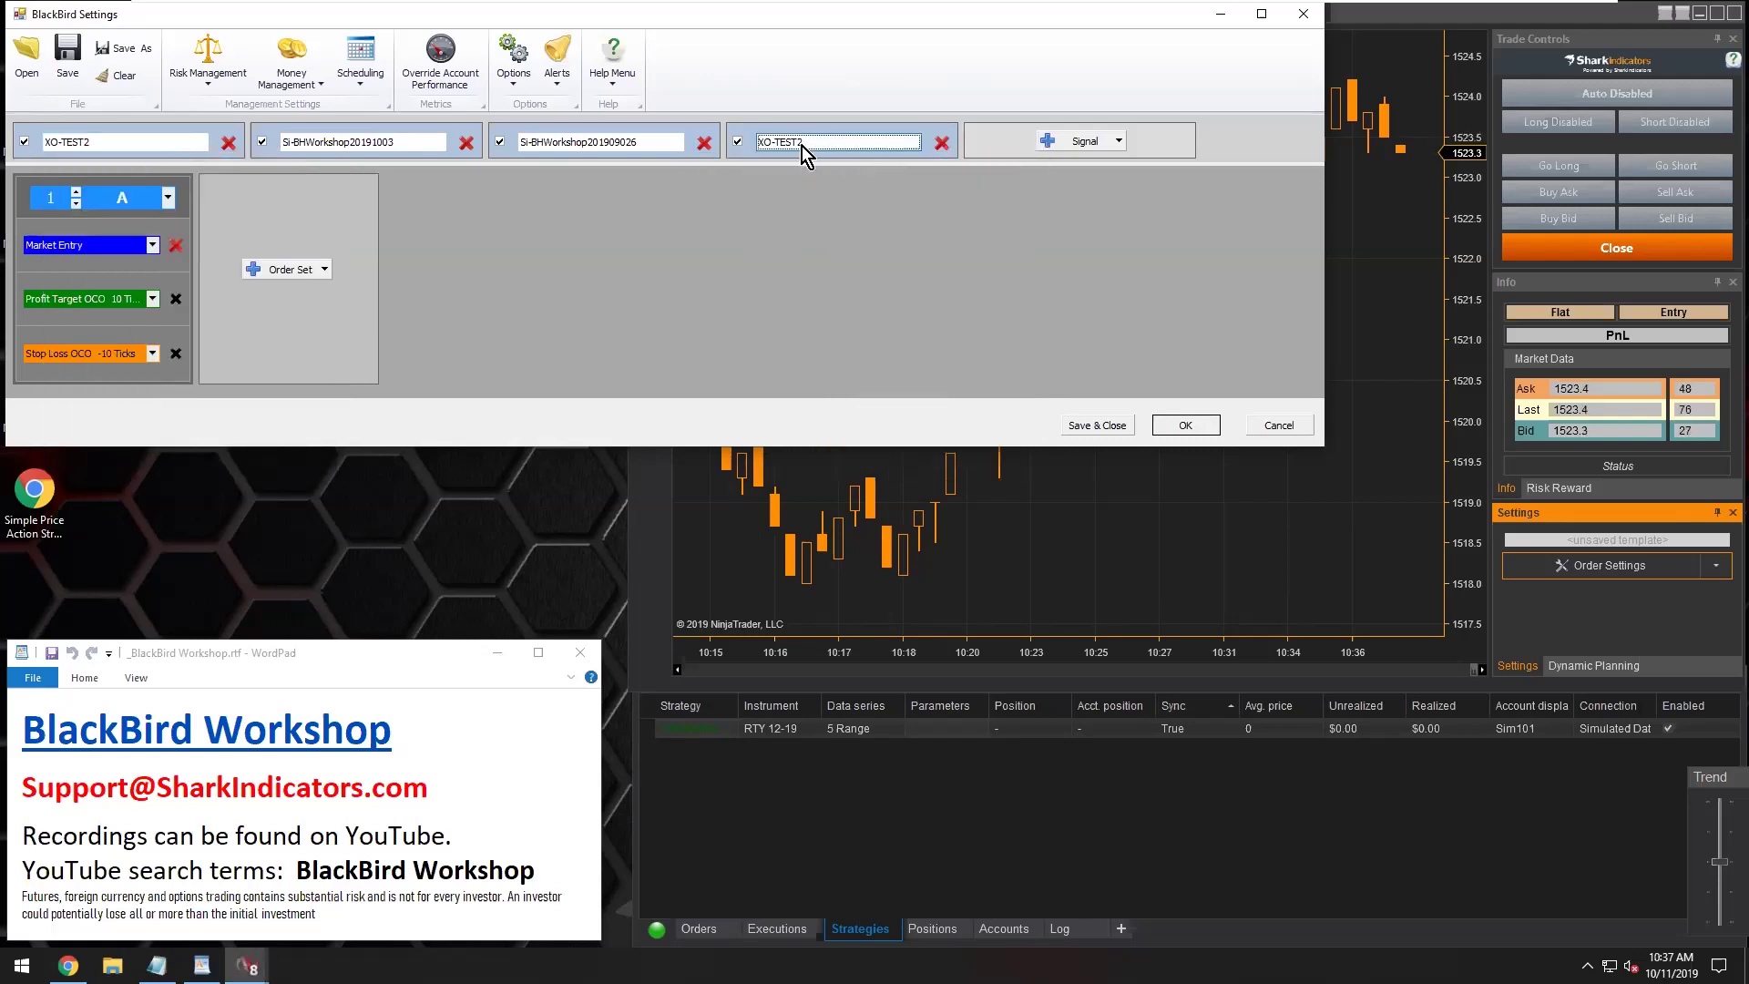
{"action": "left_click", "coordinate": [772, 145]}
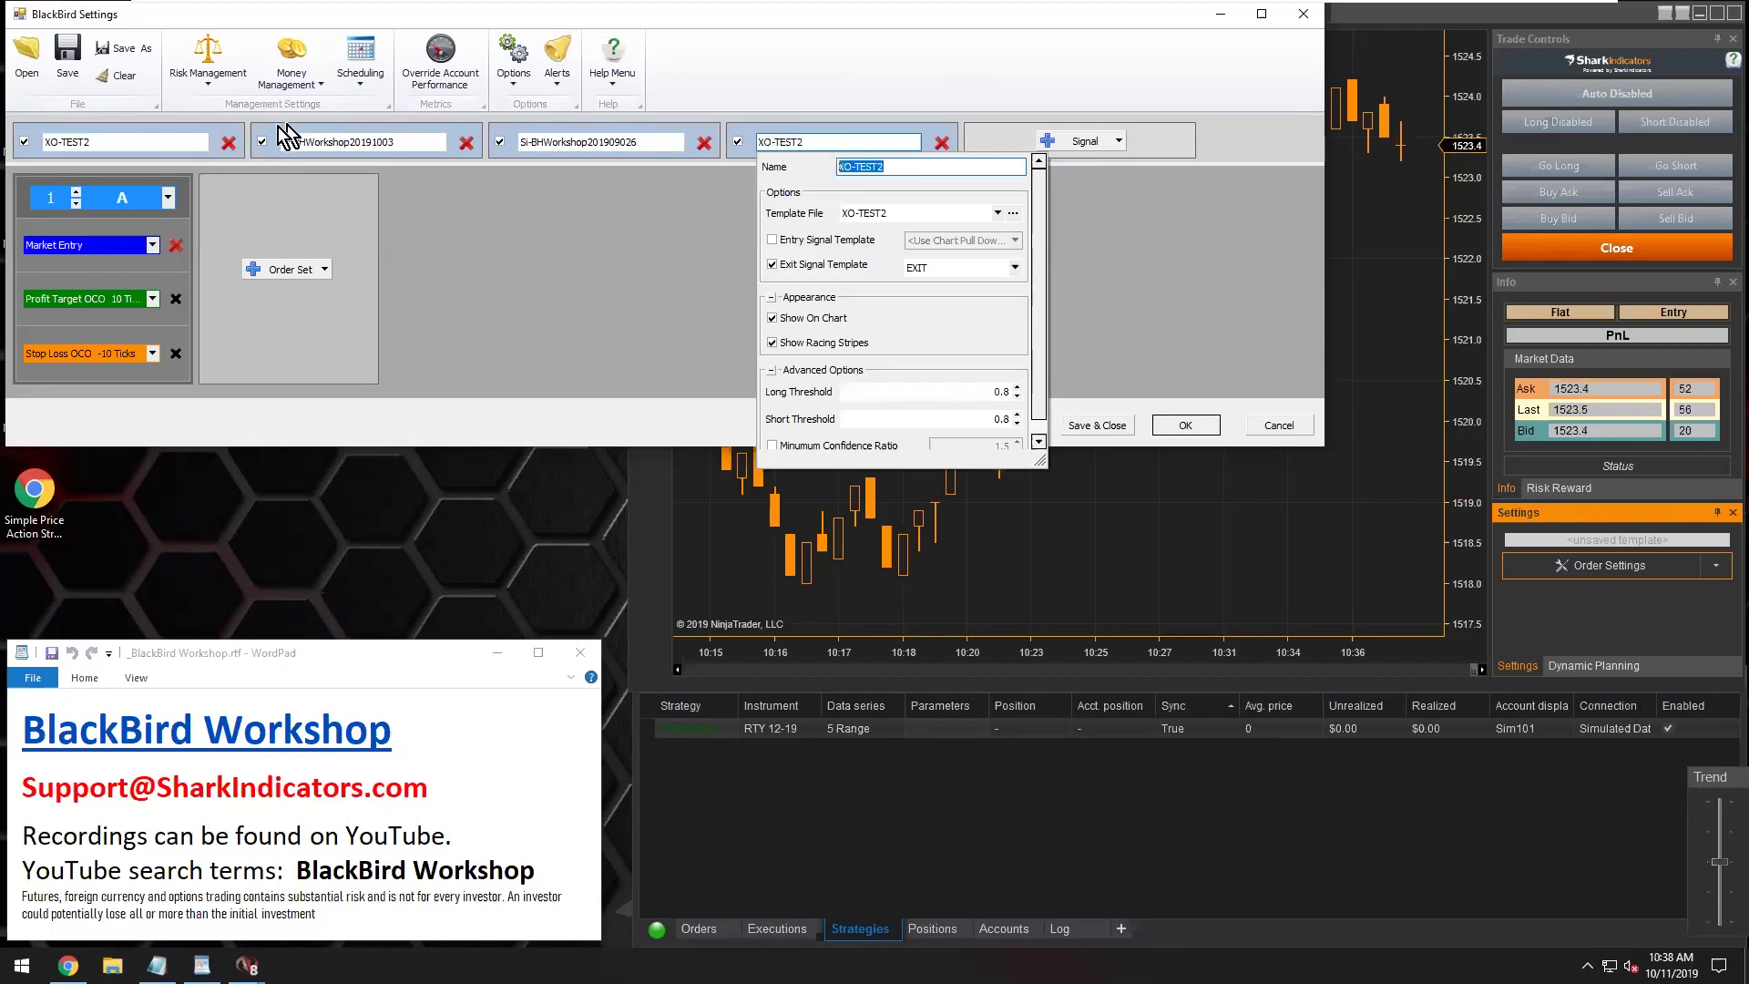
Switch off the first XO-TEST2 signal's entry signal template and review the entry and exit template options of the other signals
{"action": "left_click", "coordinate": [156, 144]}
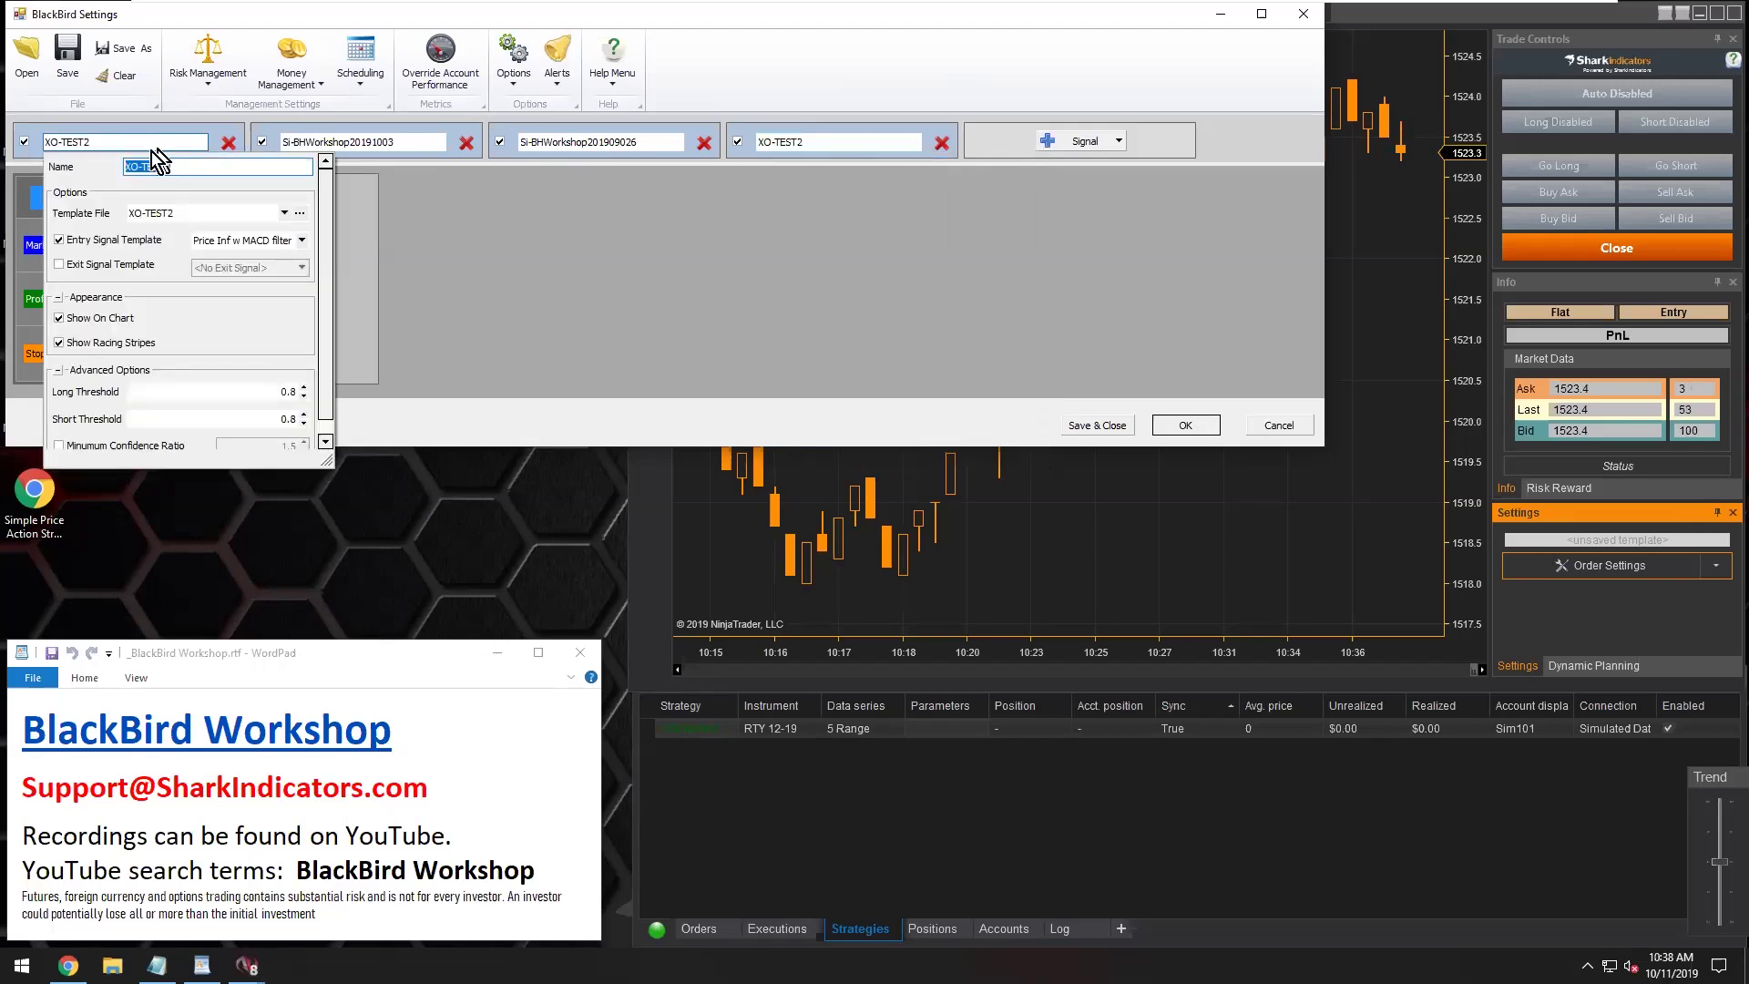
{"action": "left_click", "coordinate": [81, 242]}
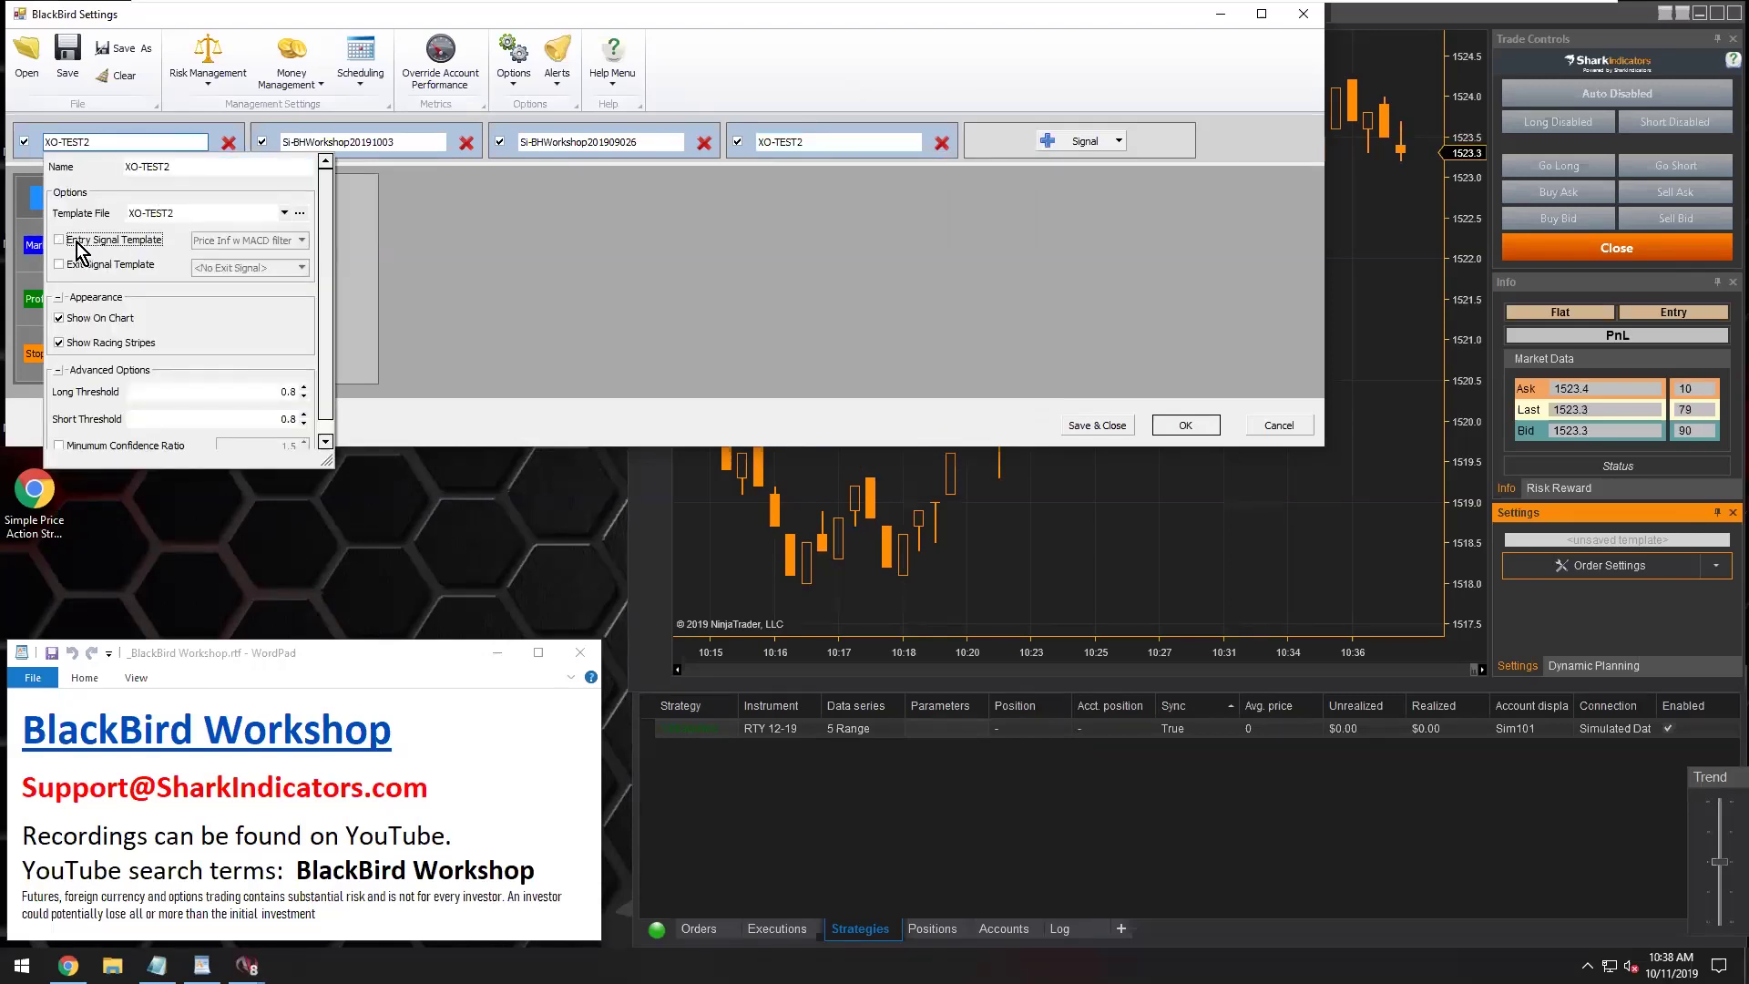
{"action": "left_click", "coordinate": [567, 145]}
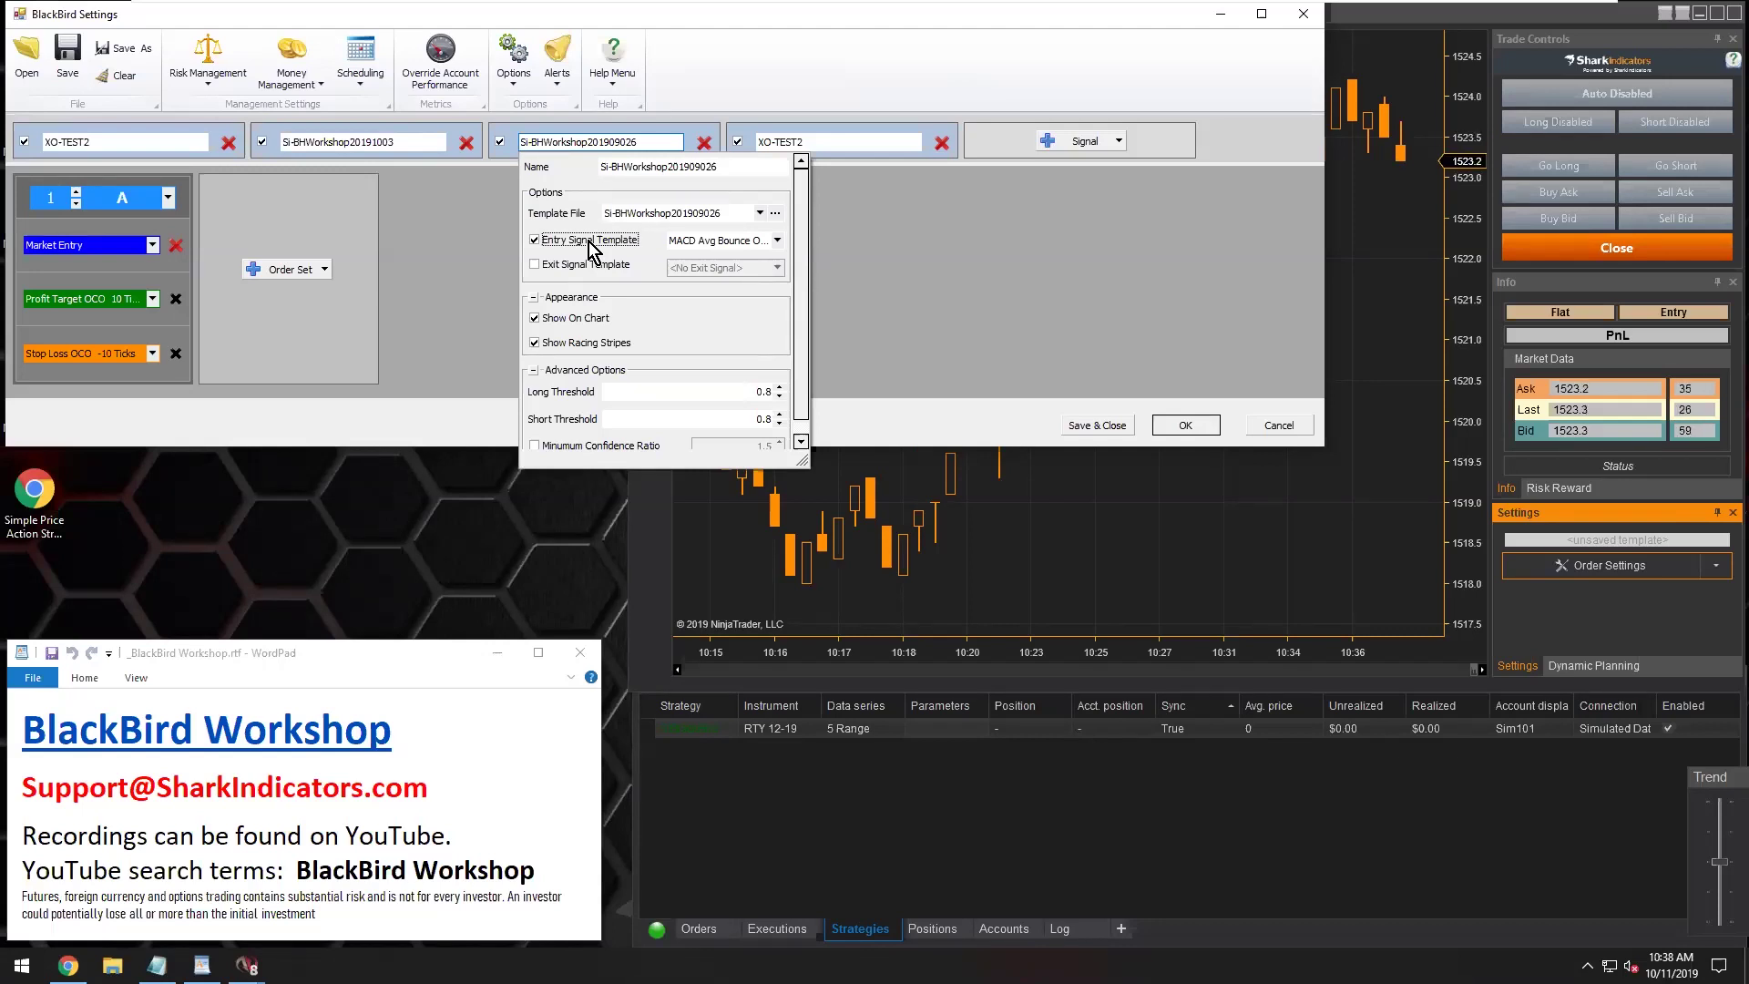
{"action": "left_click", "coordinate": [359, 145]}
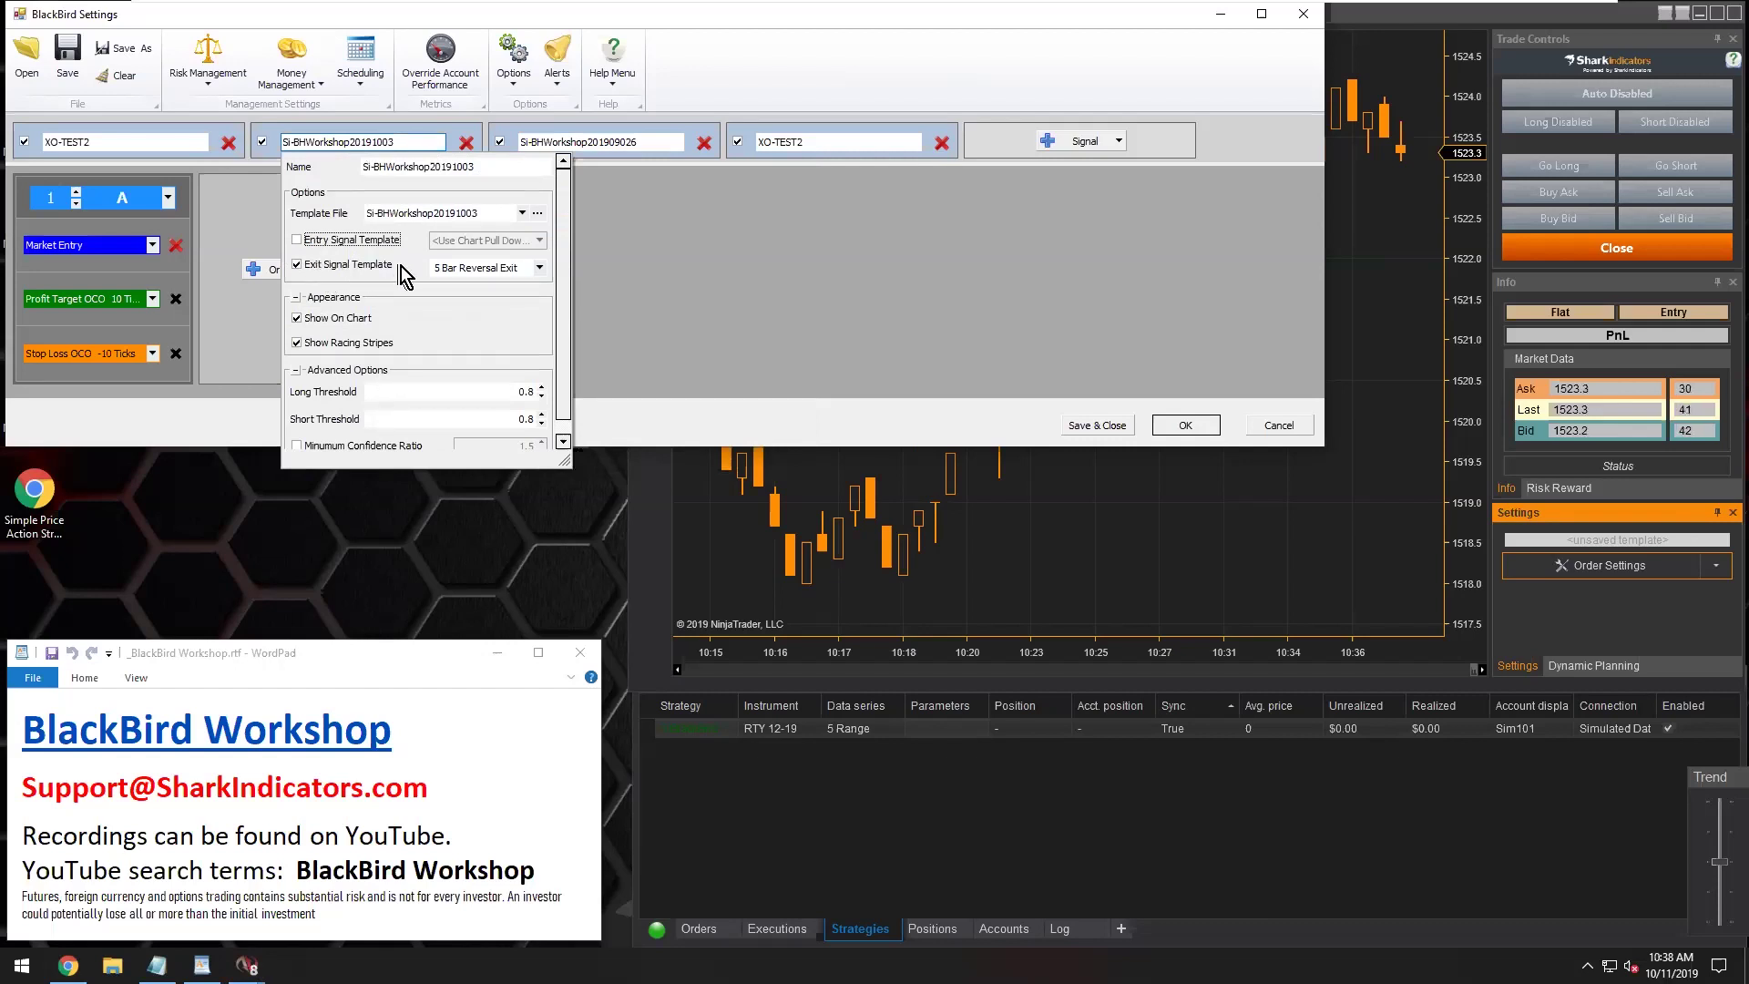
{"action": "left_click", "coordinate": [813, 146]}
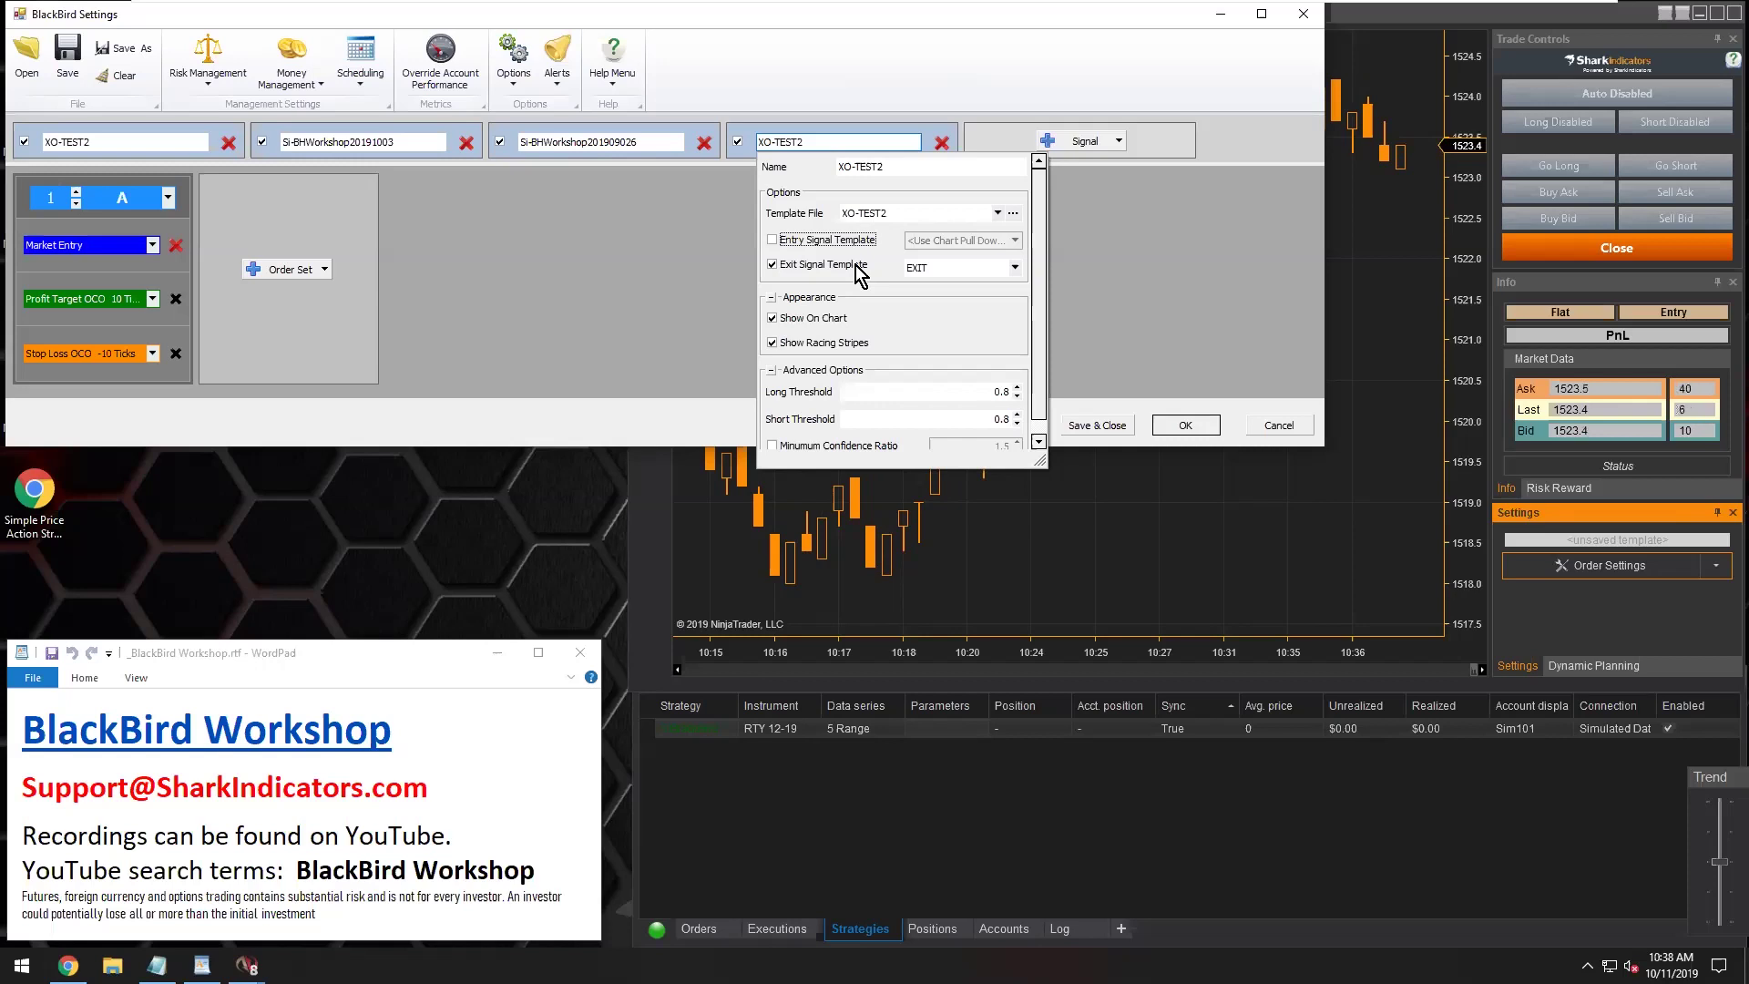
Delete all four signals from the strategy settings while keeping the order set
{"action": "left_click", "coordinate": [446, 273]}
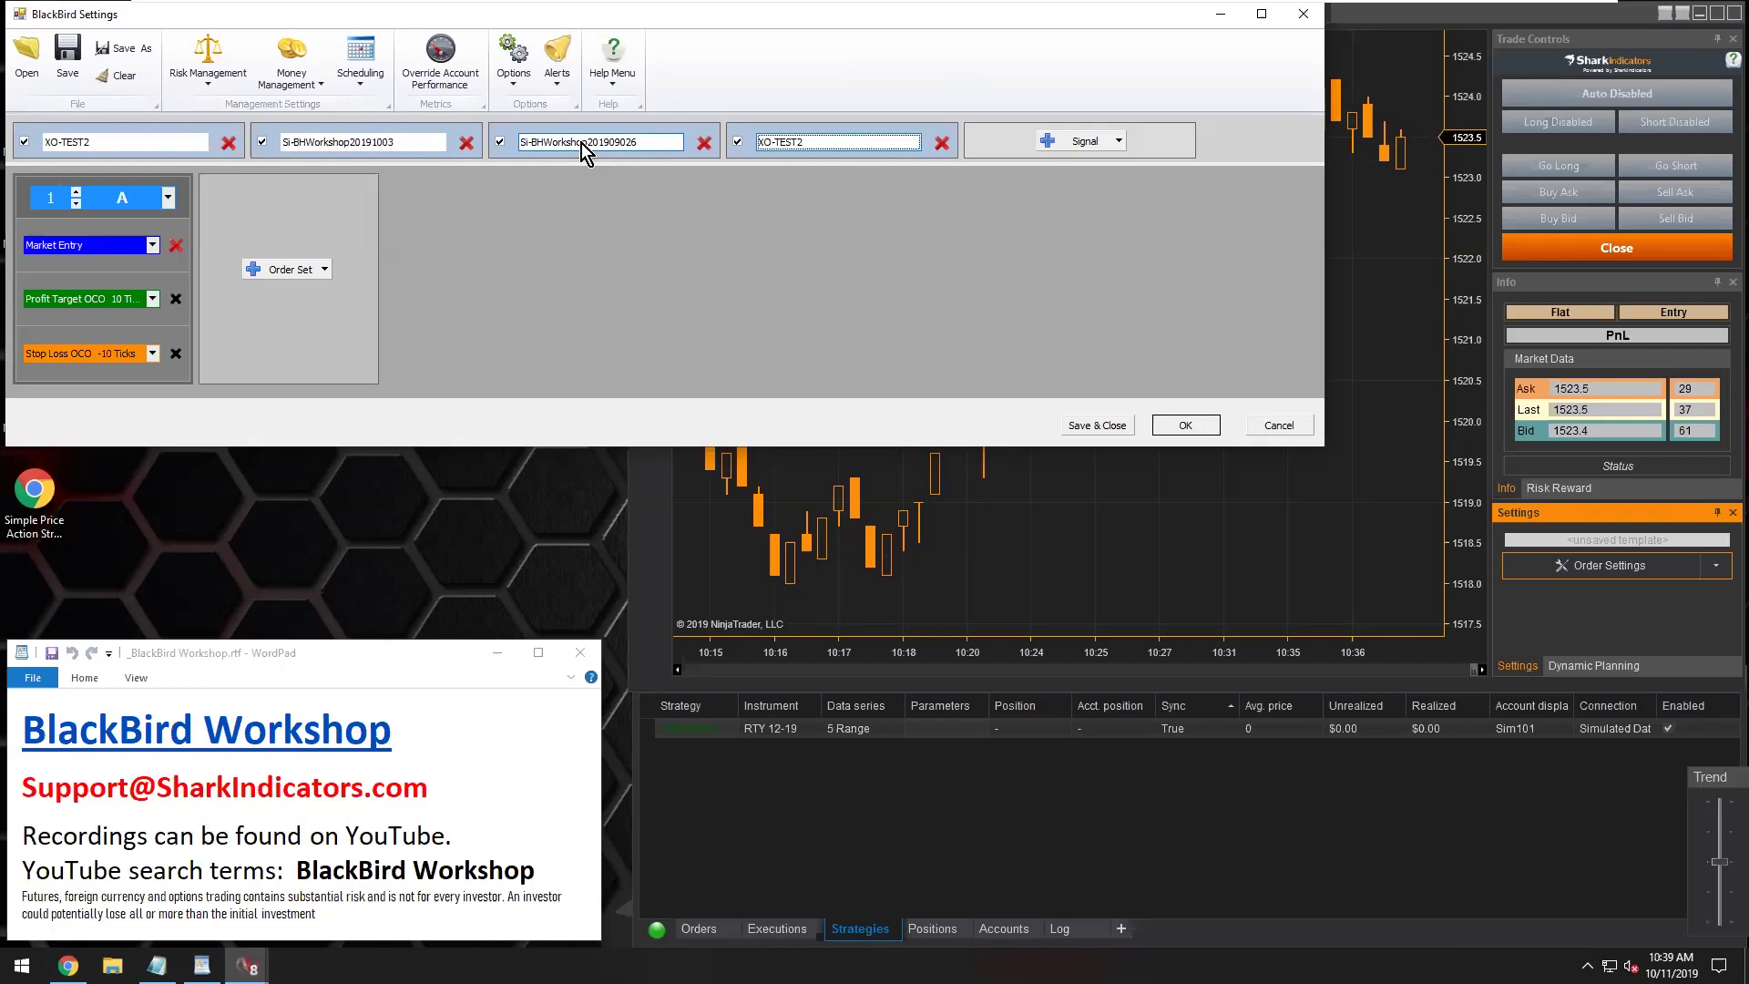
{"action": "left_click", "coordinate": [162, 149]}
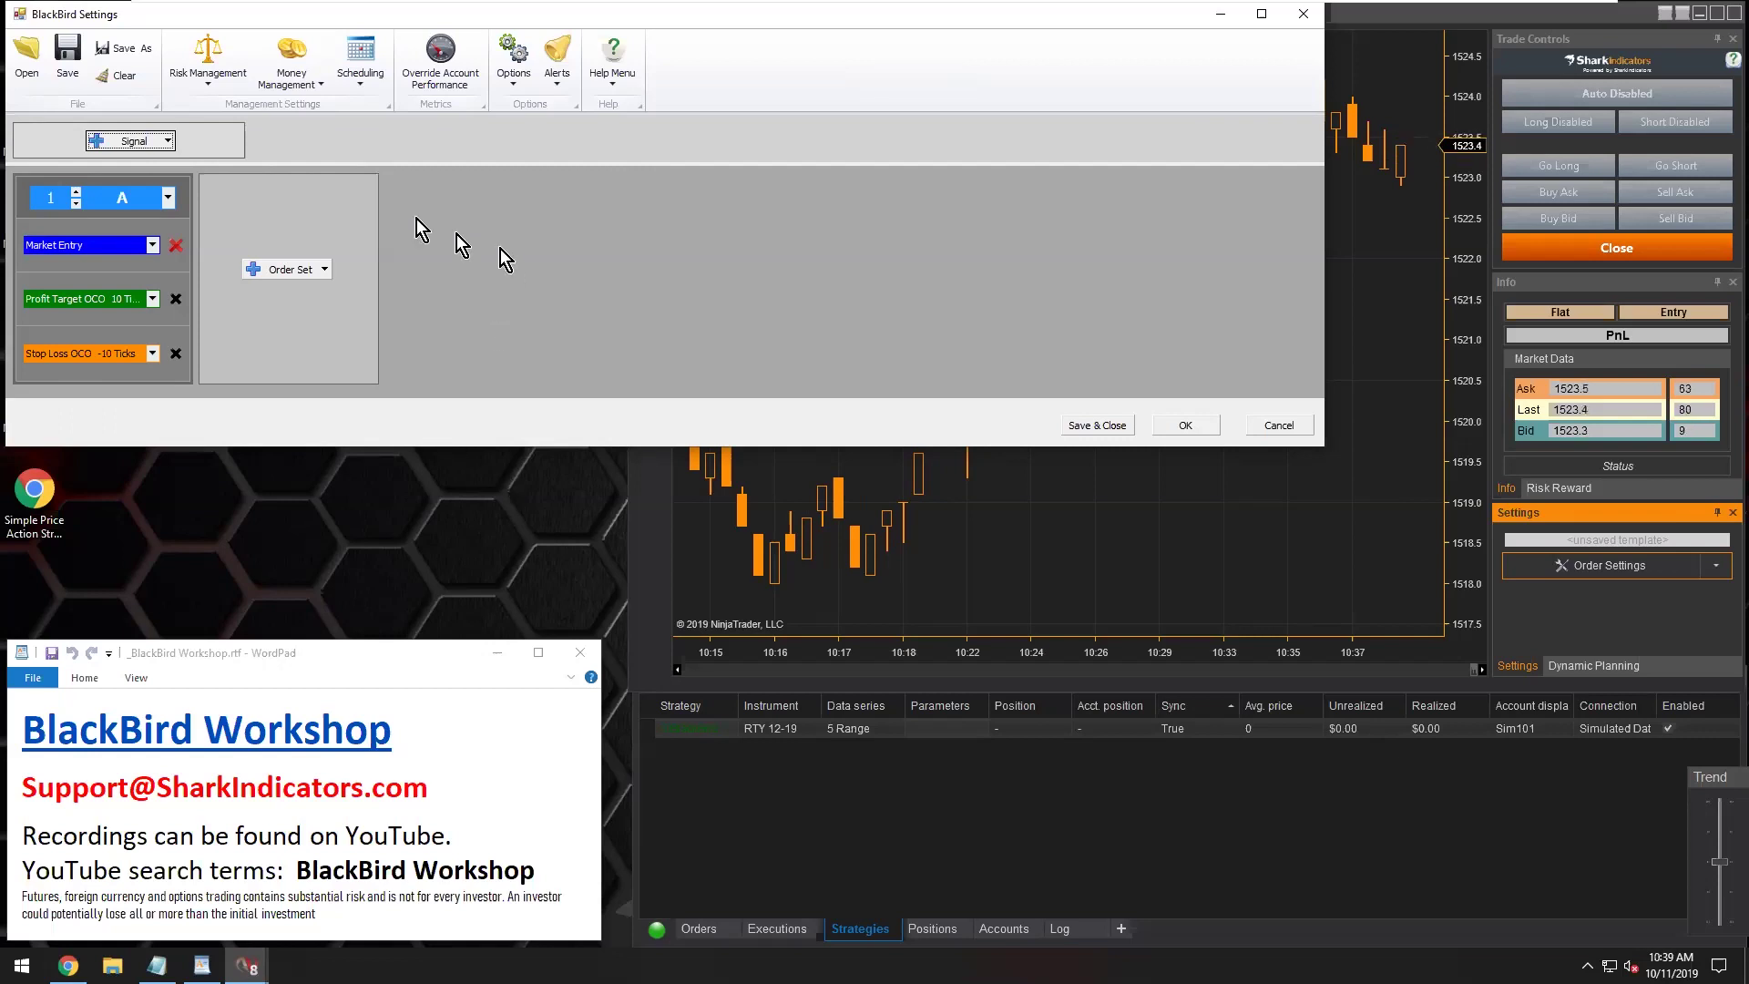
Add a BloodHound signal to the strategy and load the XO-TEST2 template file into it
{"action": "left_click", "coordinate": [167, 143]}
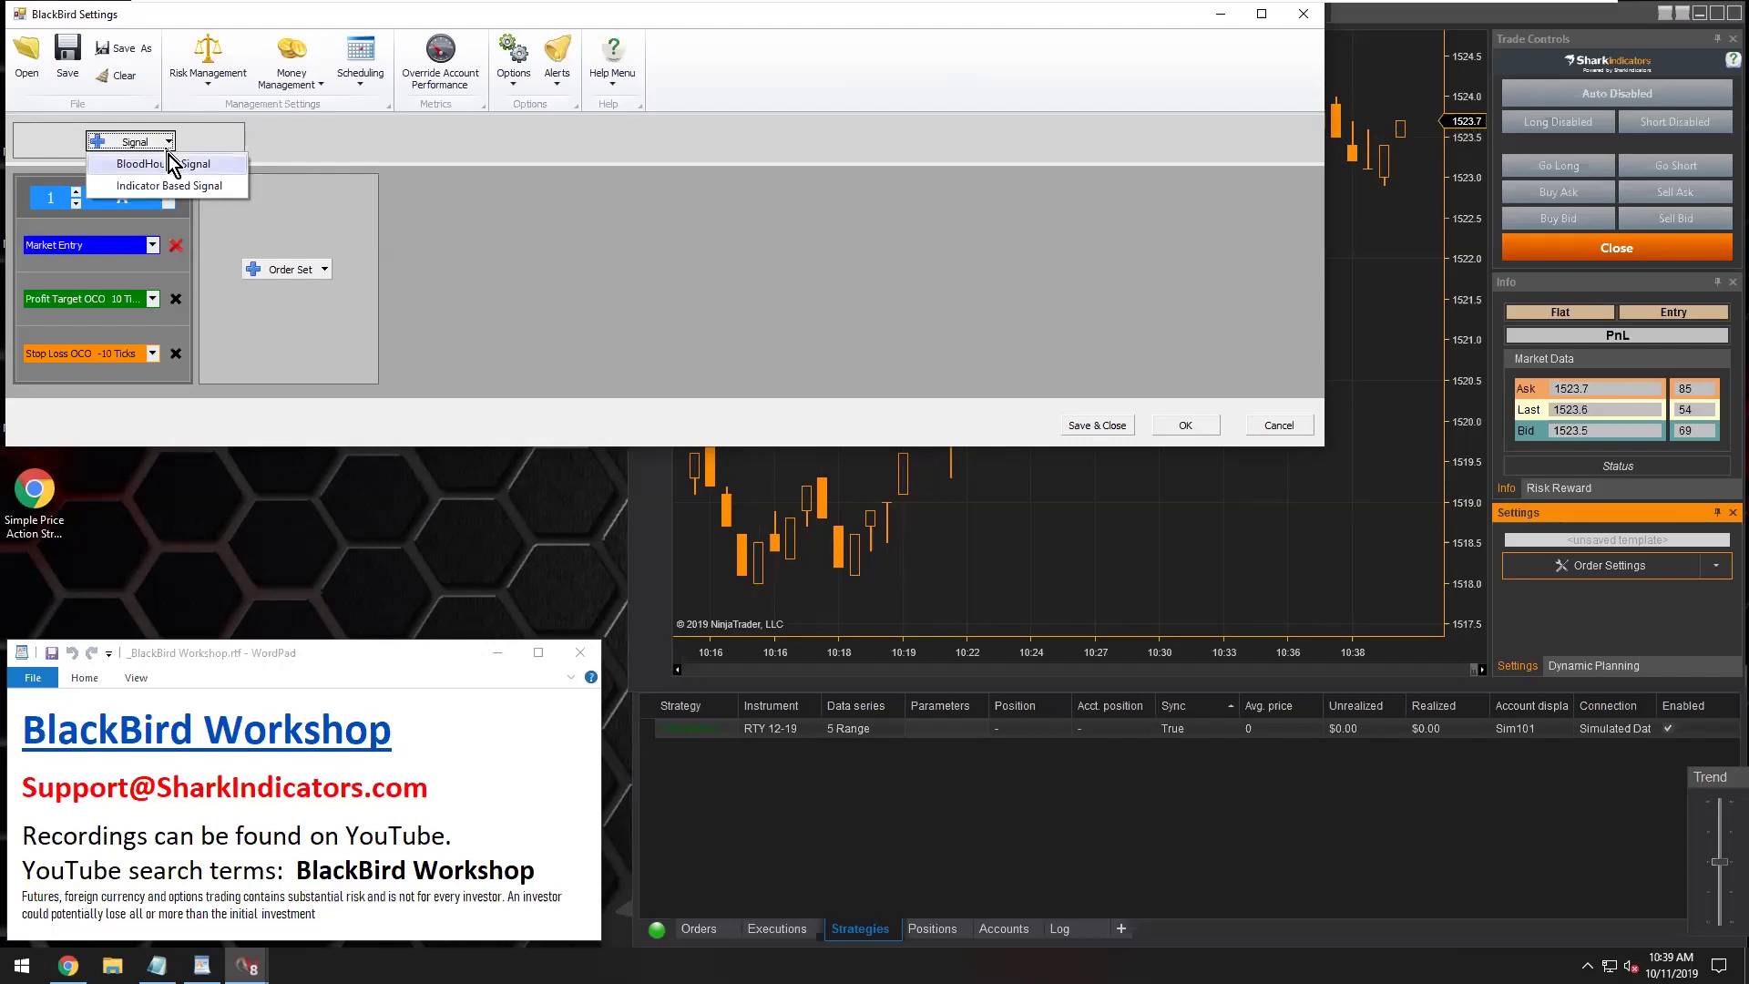
{"action": "left_click", "coordinate": [167, 156]}
{"action": "left_click", "coordinate": [201, 142]}
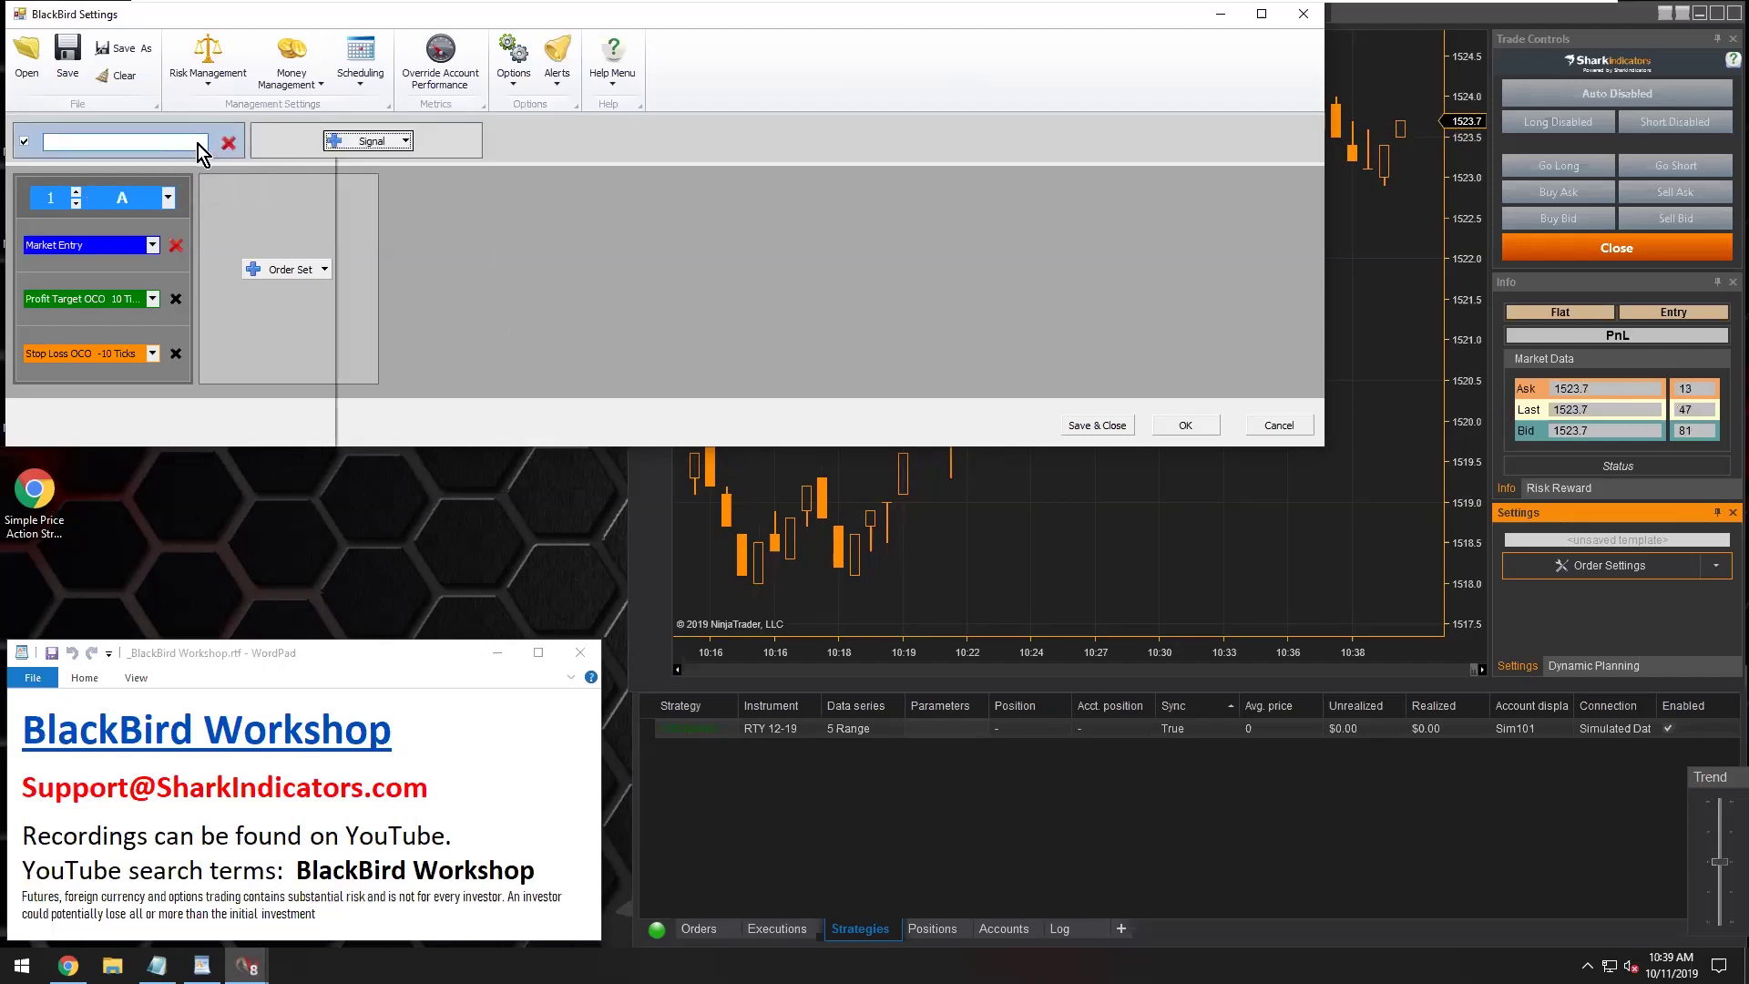
{"action": "left_click", "coordinate": [285, 212]}
{"action": "left_click", "coordinate": [228, 234]}
{"action": "left_click", "coordinate": [60, 241]}
Add two more BloodHound signals using the template files Si-BHWorkshop20191003 and Si-BHWorkshop201909026
{"action": "left_click", "coordinate": [406, 141]}
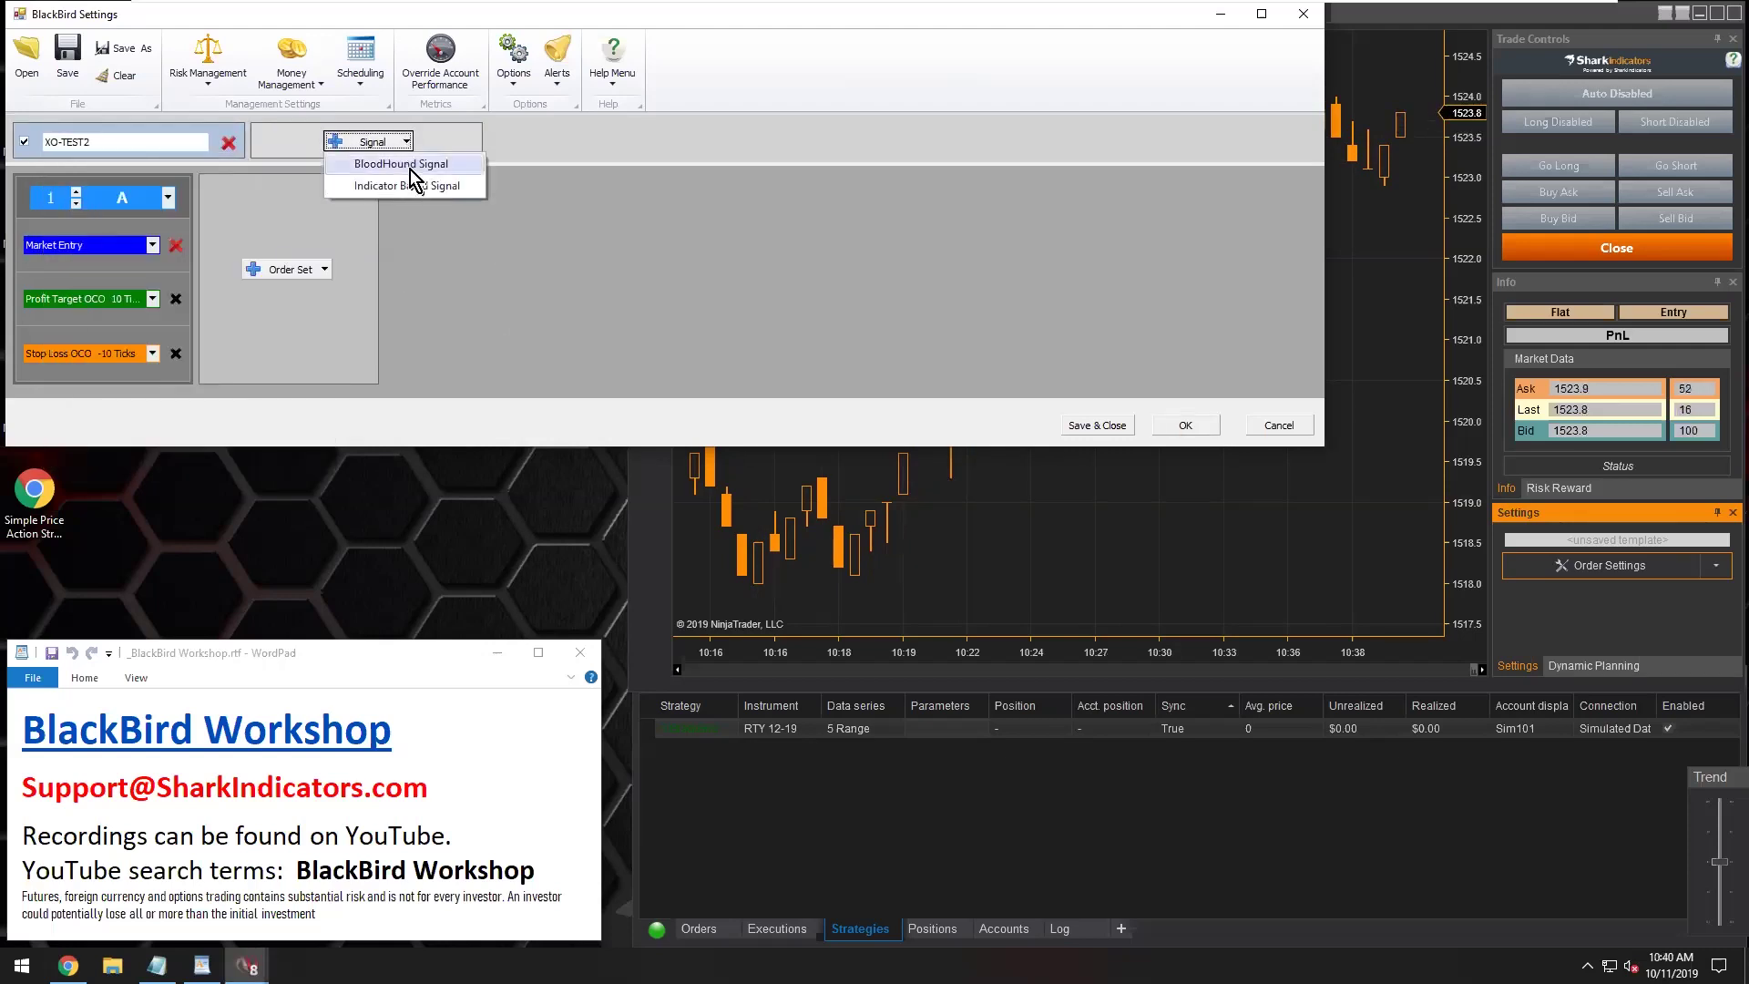
{"action": "left_click", "coordinate": [417, 182]}
{"action": "left_click", "coordinate": [609, 140]}
{"action": "left_click", "coordinate": [612, 157]}
{"action": "left_click", "coordinate": [760, 212]}
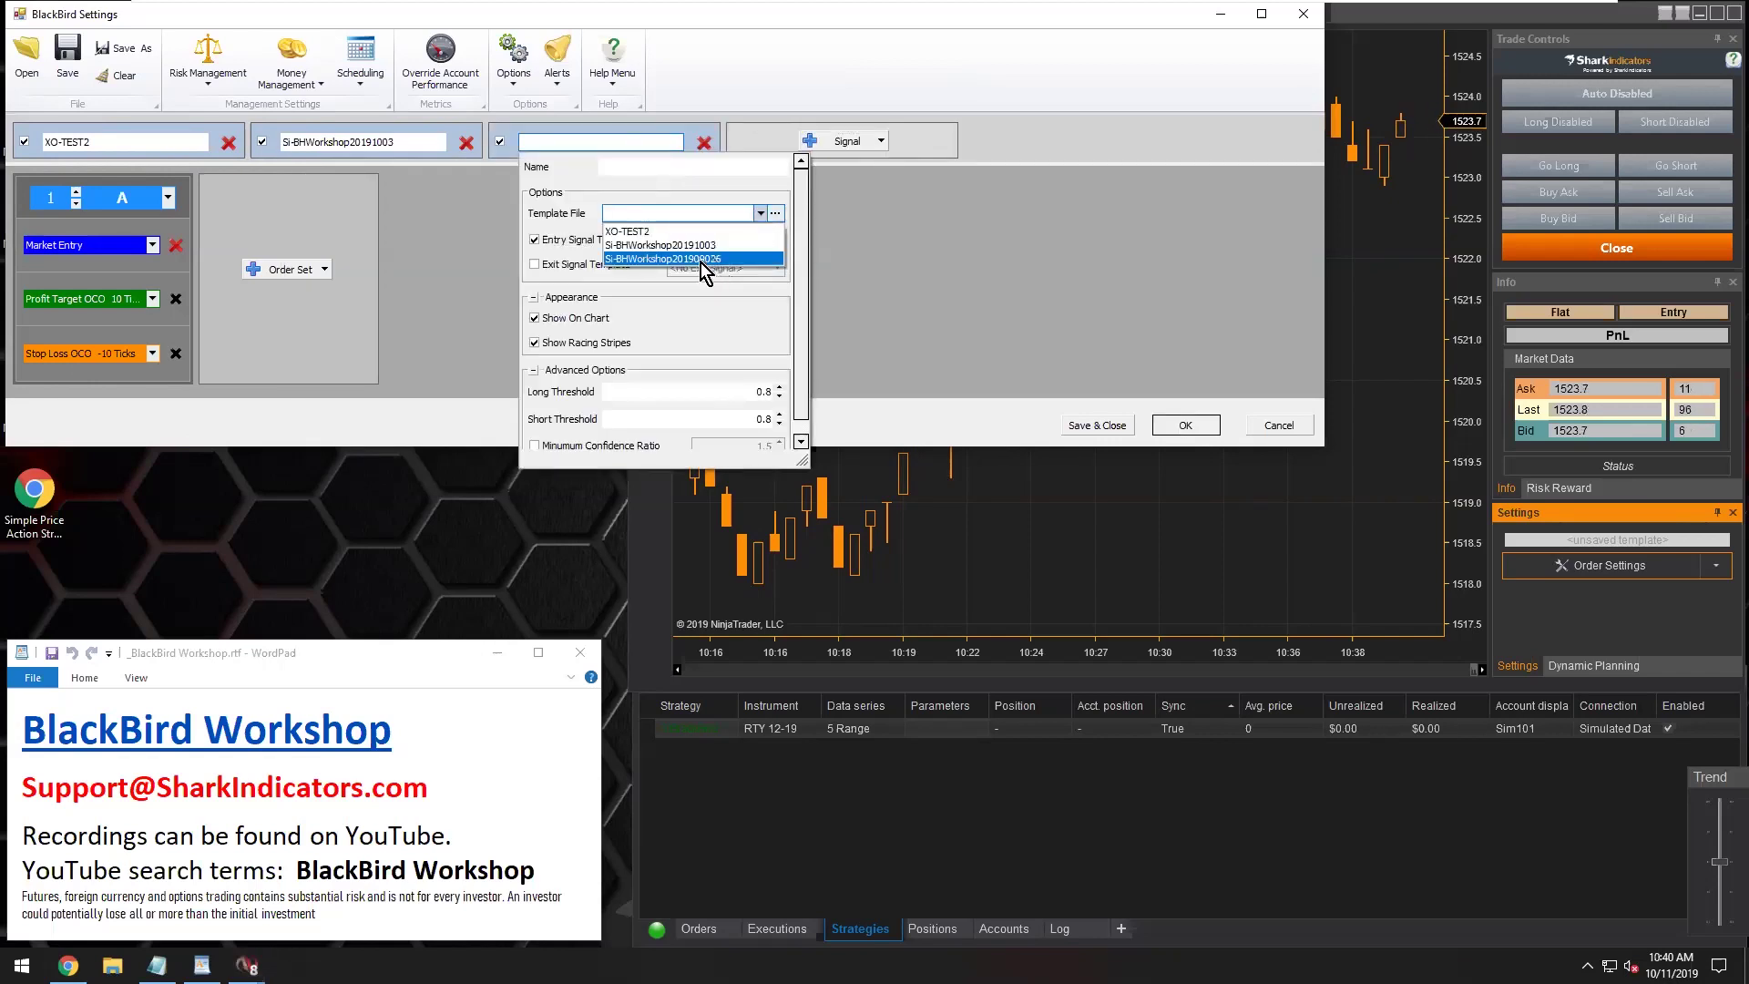
{"action": "left_click", "coordinate": [670, 258]}
{"action": "left_click", "coordinate": [457, 238]}
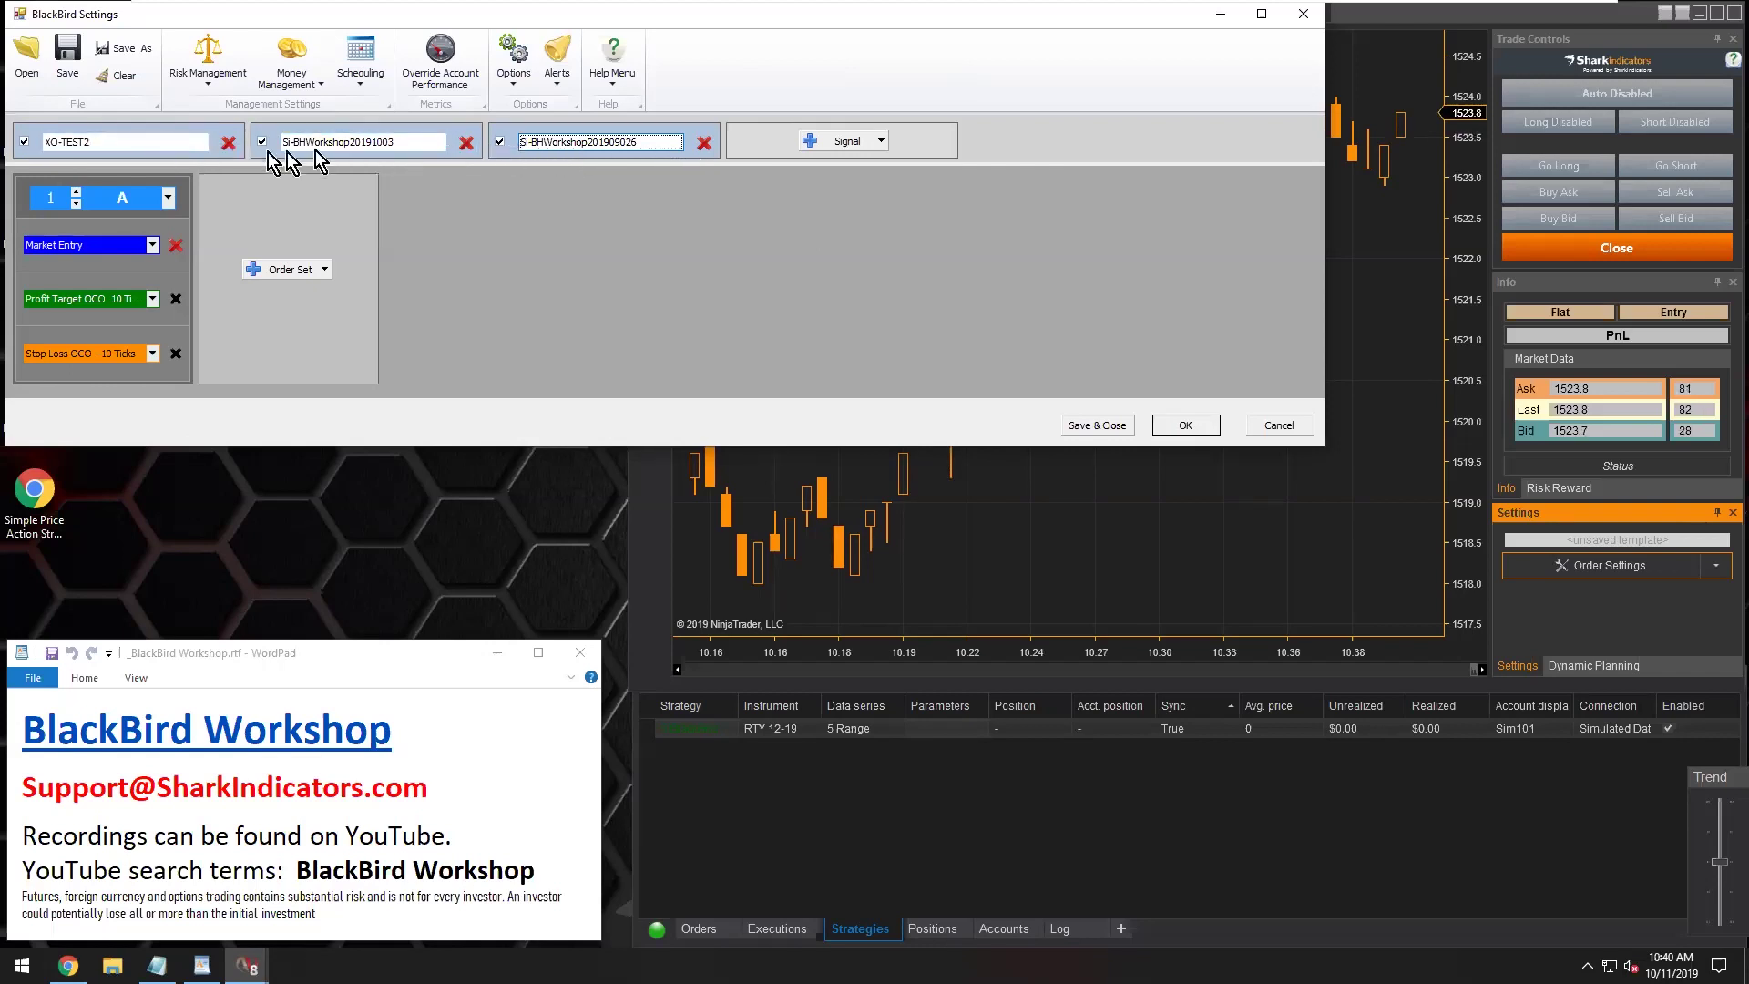
Accept the strategy settings and reload NinjaScript on the chart, allowing the running strategies to restart
{"action": "left_click", "coordinate": [1172, 425]}
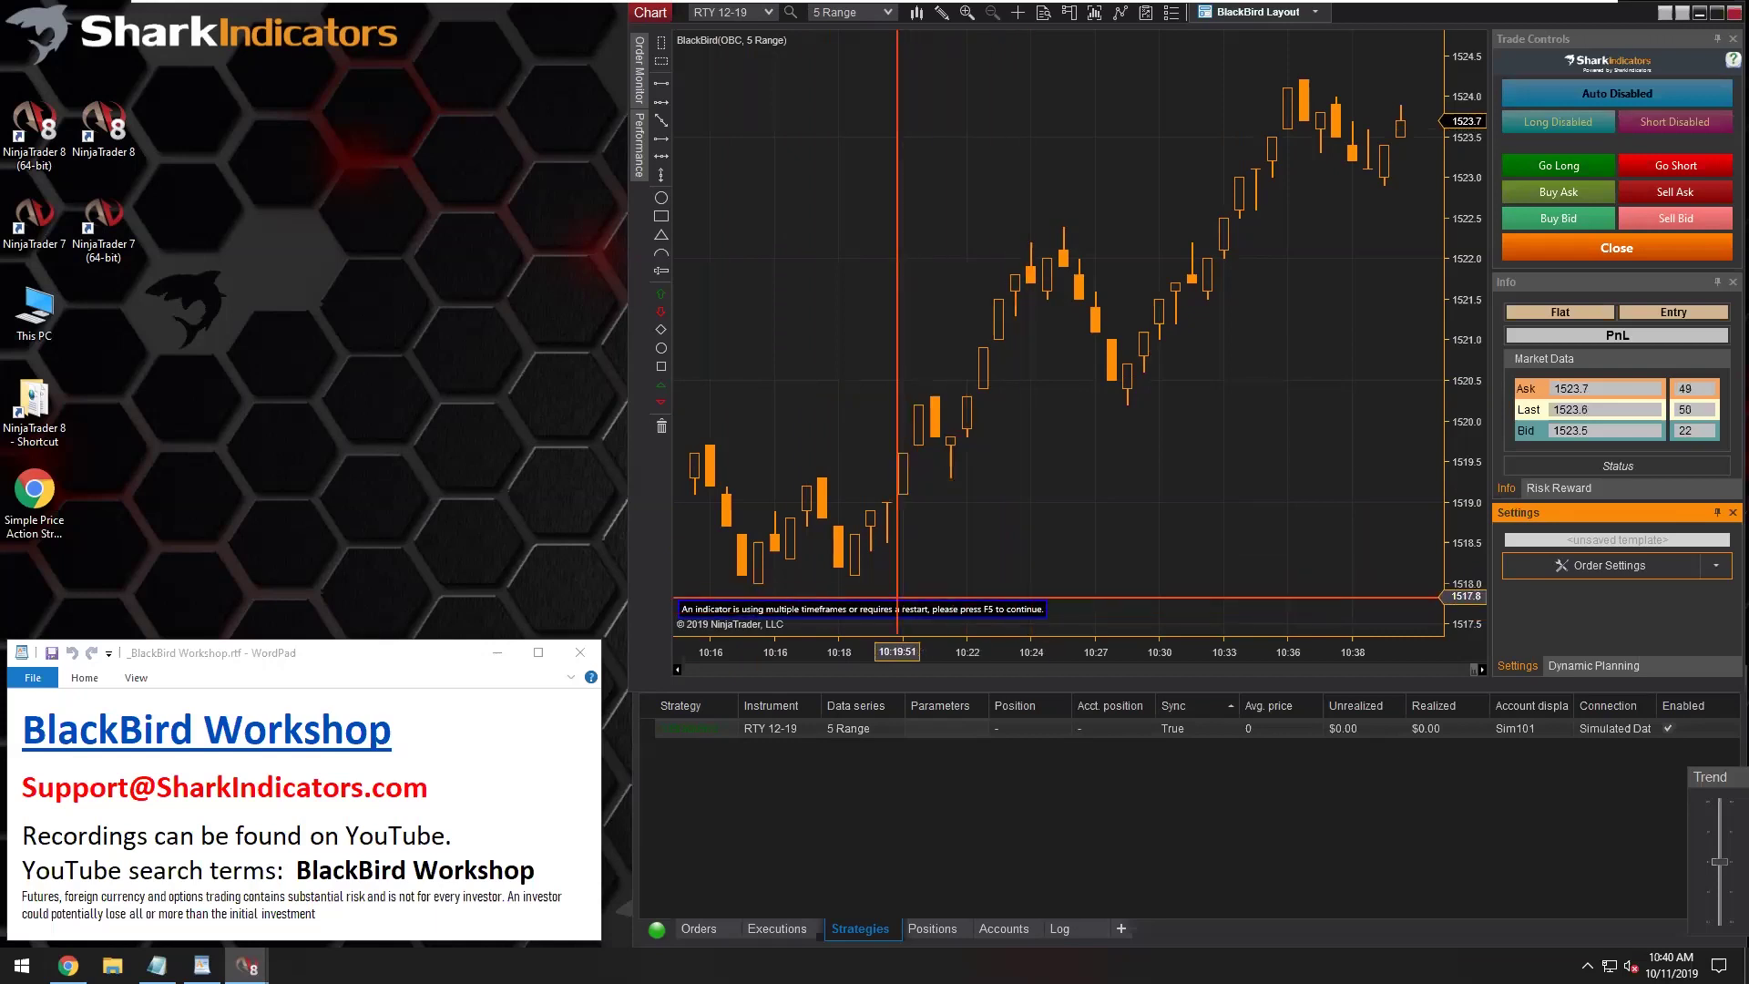
{"action": "right_click", "coordinate": [927, 211]}
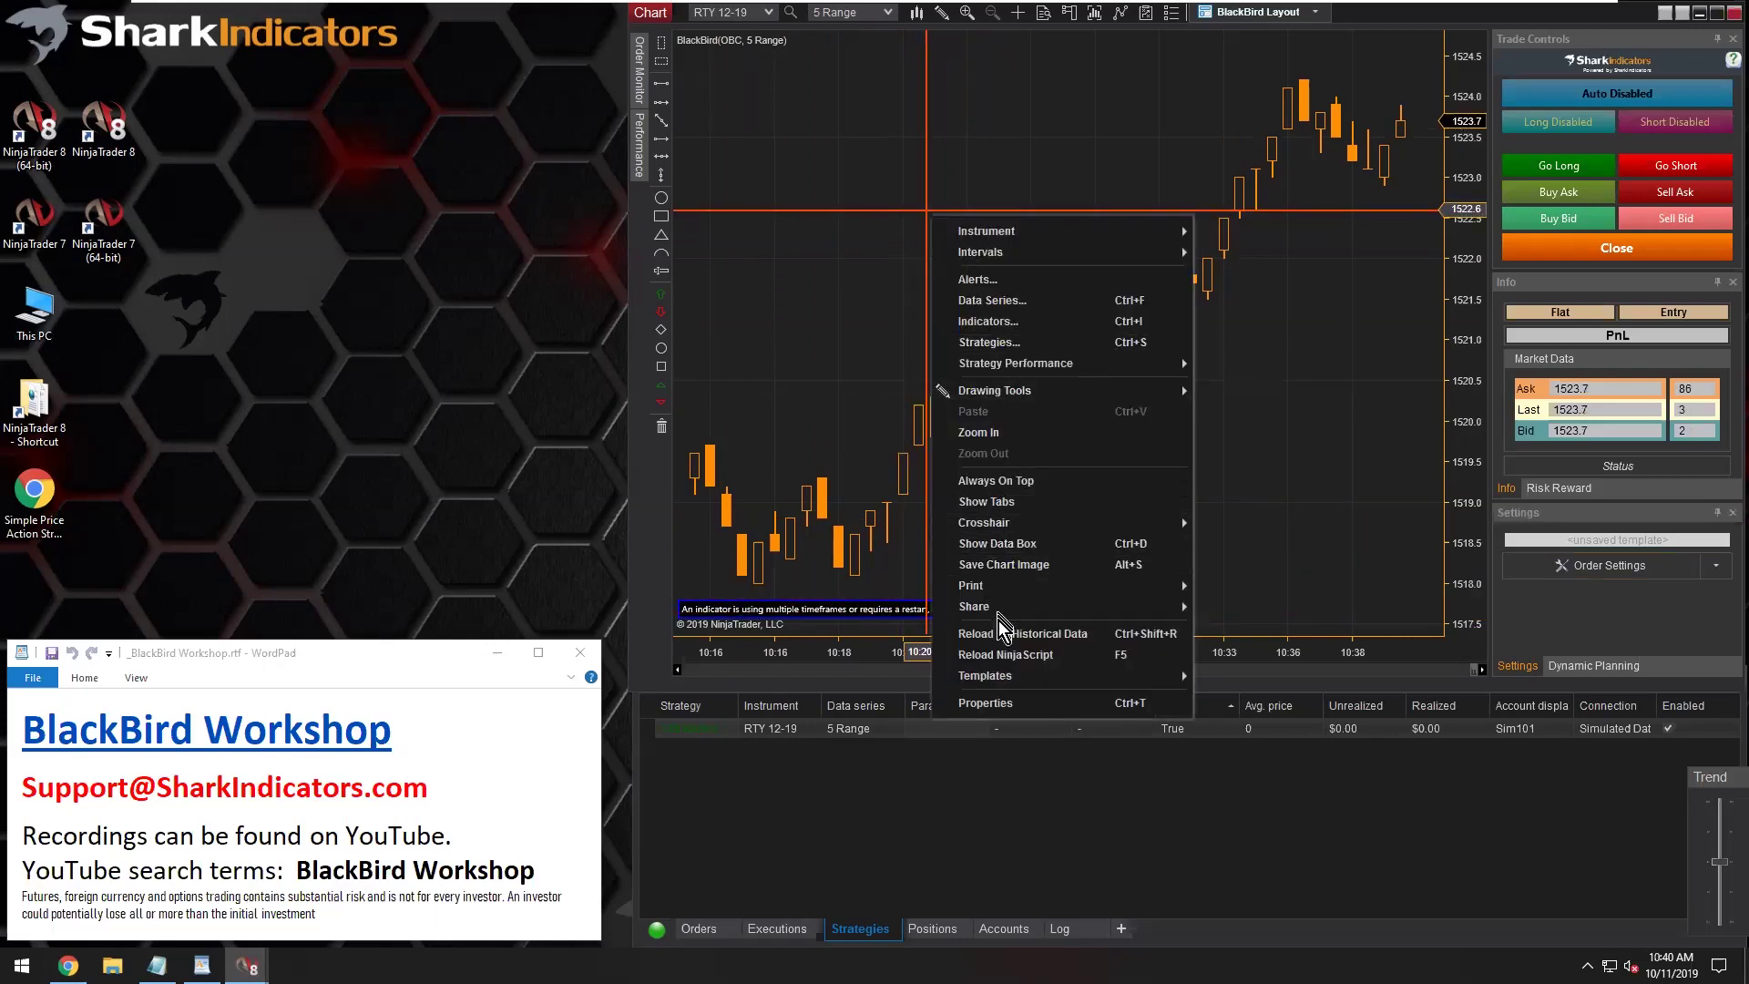
{"action": "left_click", "coordinate": [999, 655]}
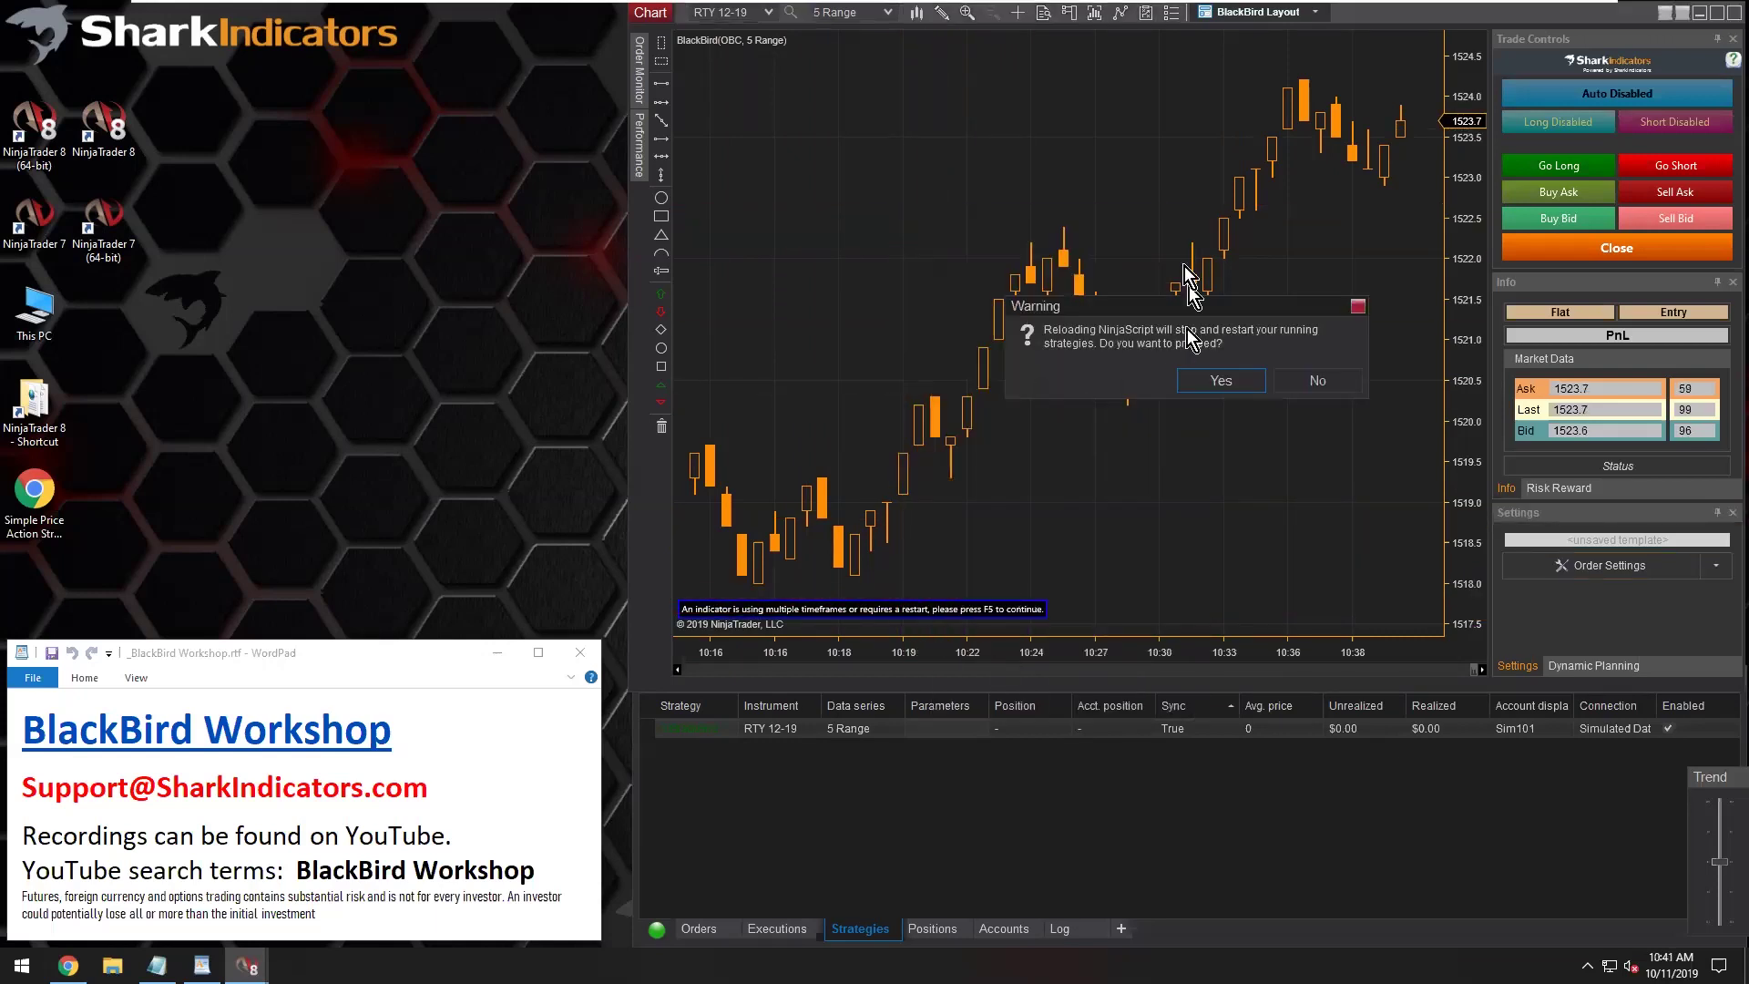
{"action": "left_click", "coordinate": [1218, 386]}
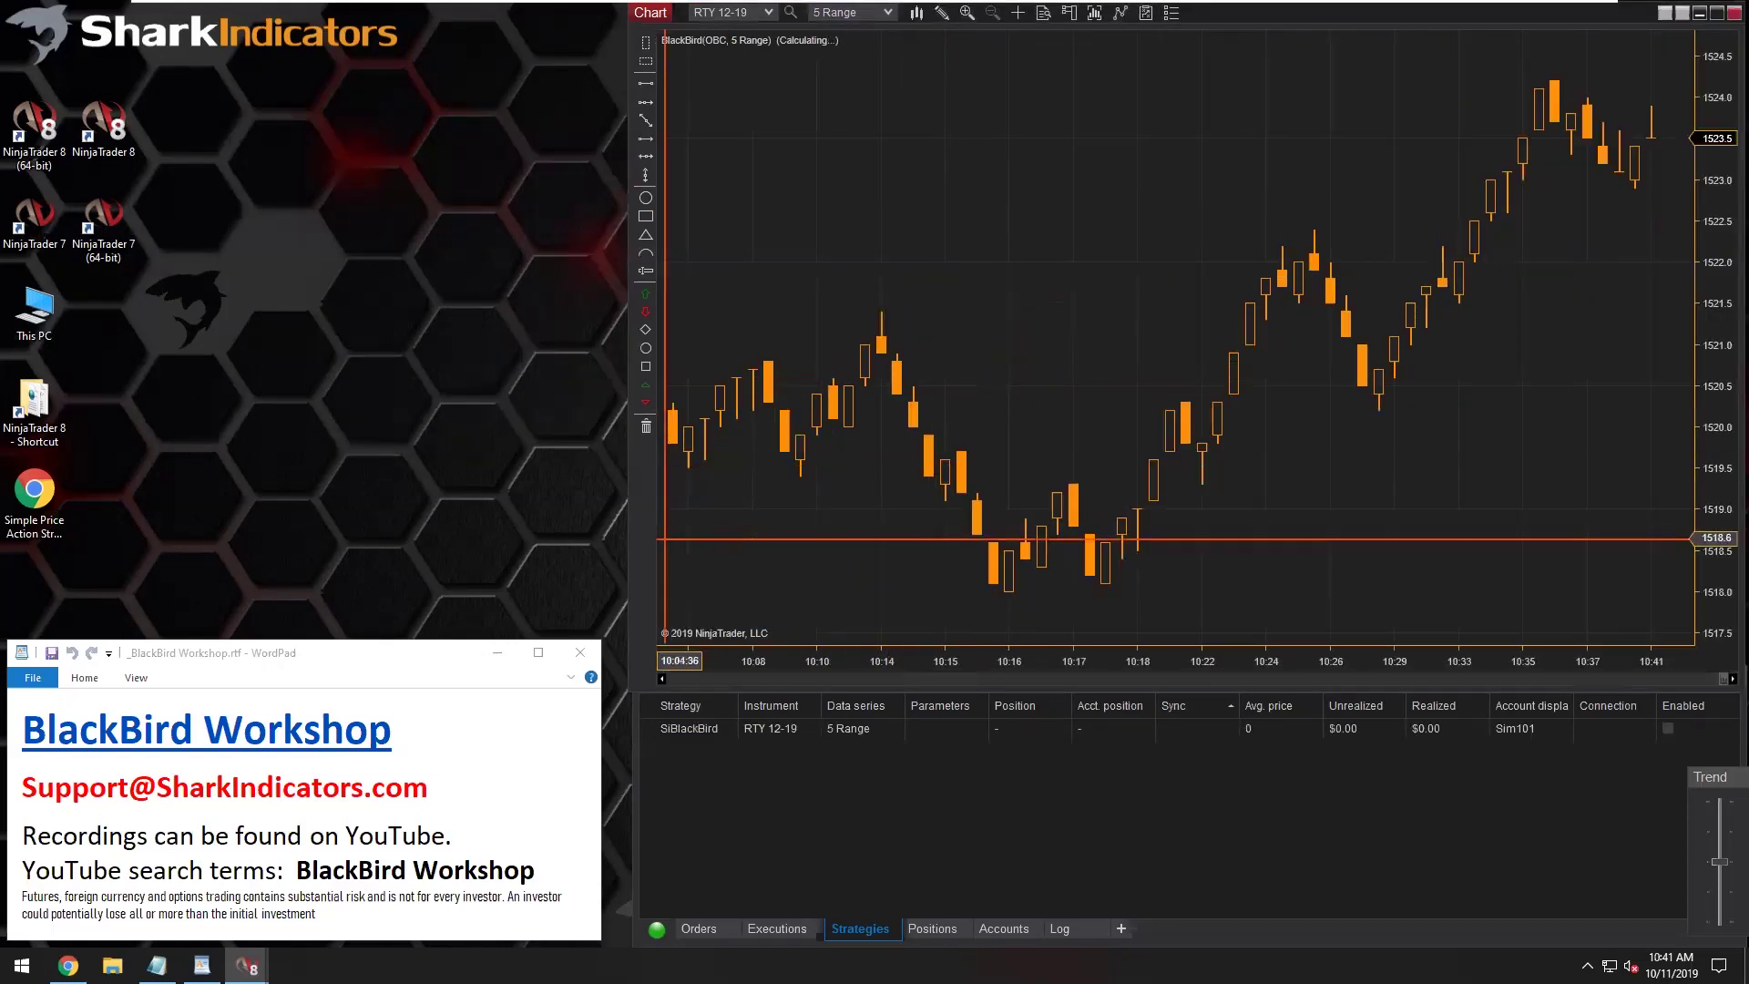
Widen the chart window and separate the three BloodHound signal plots from the price panel into their own panels
{"action": "left_click_drag", "start_coordinate": [633, 533], "coordinate": [14, 483]}
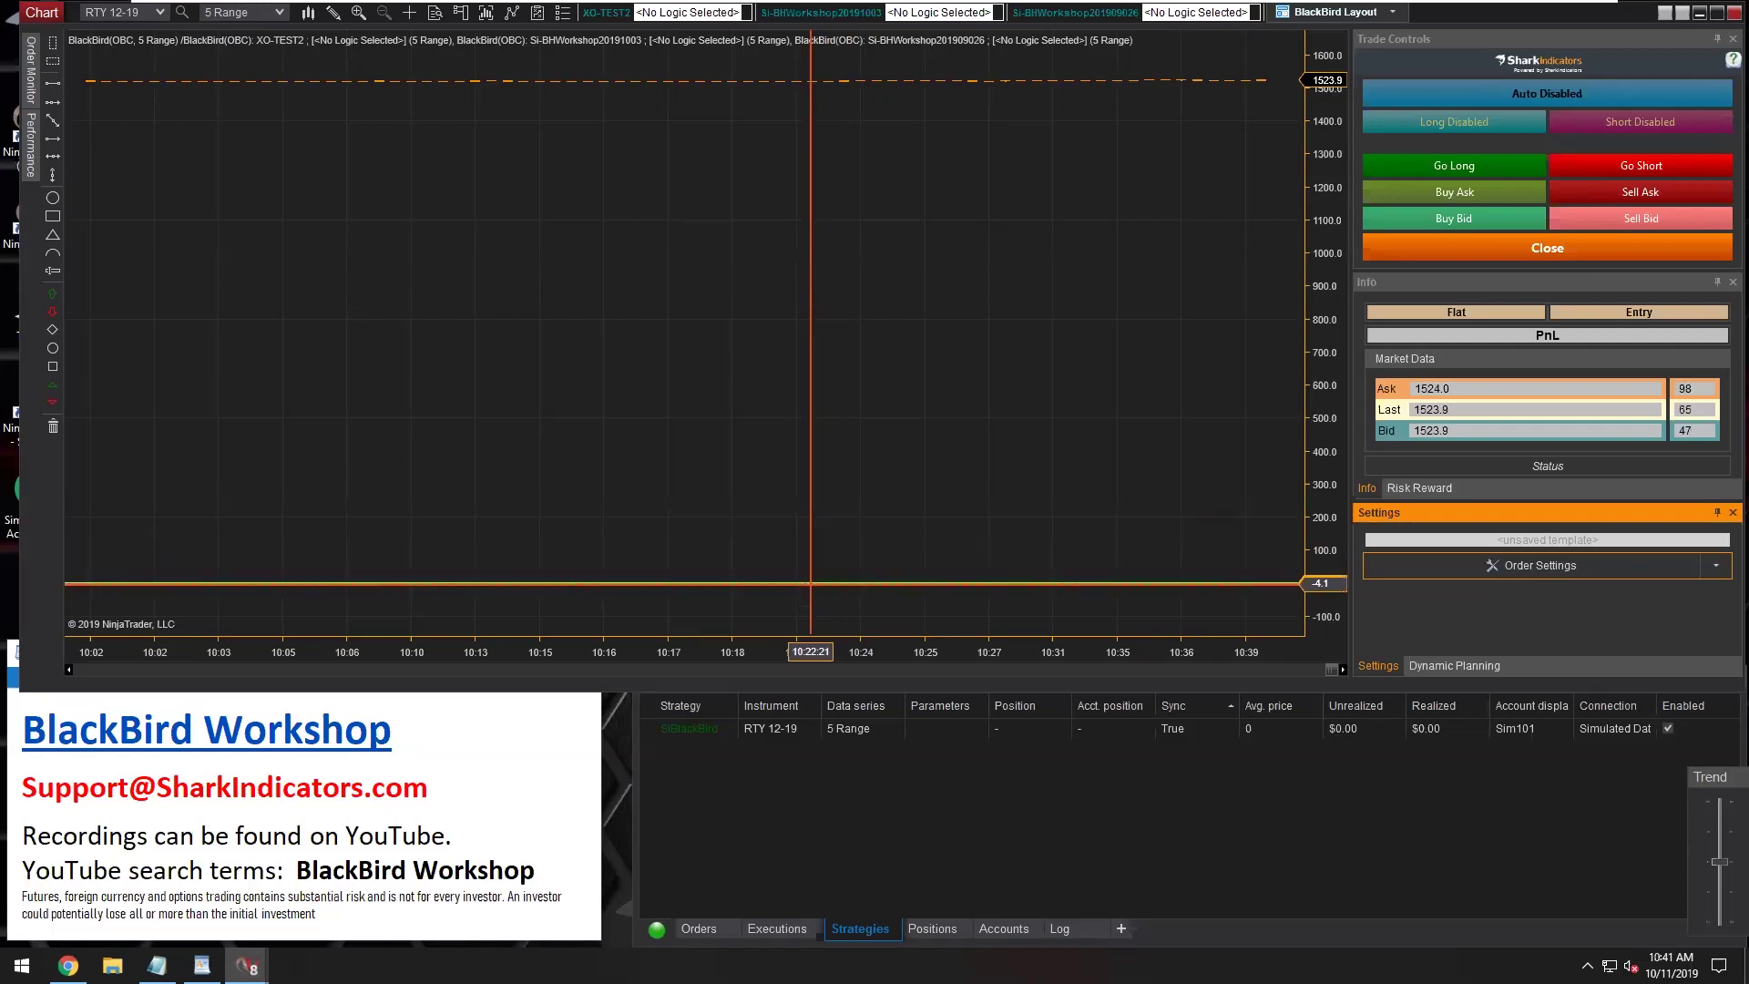
{"action": "left_click", "coordinate": [811, 582]}
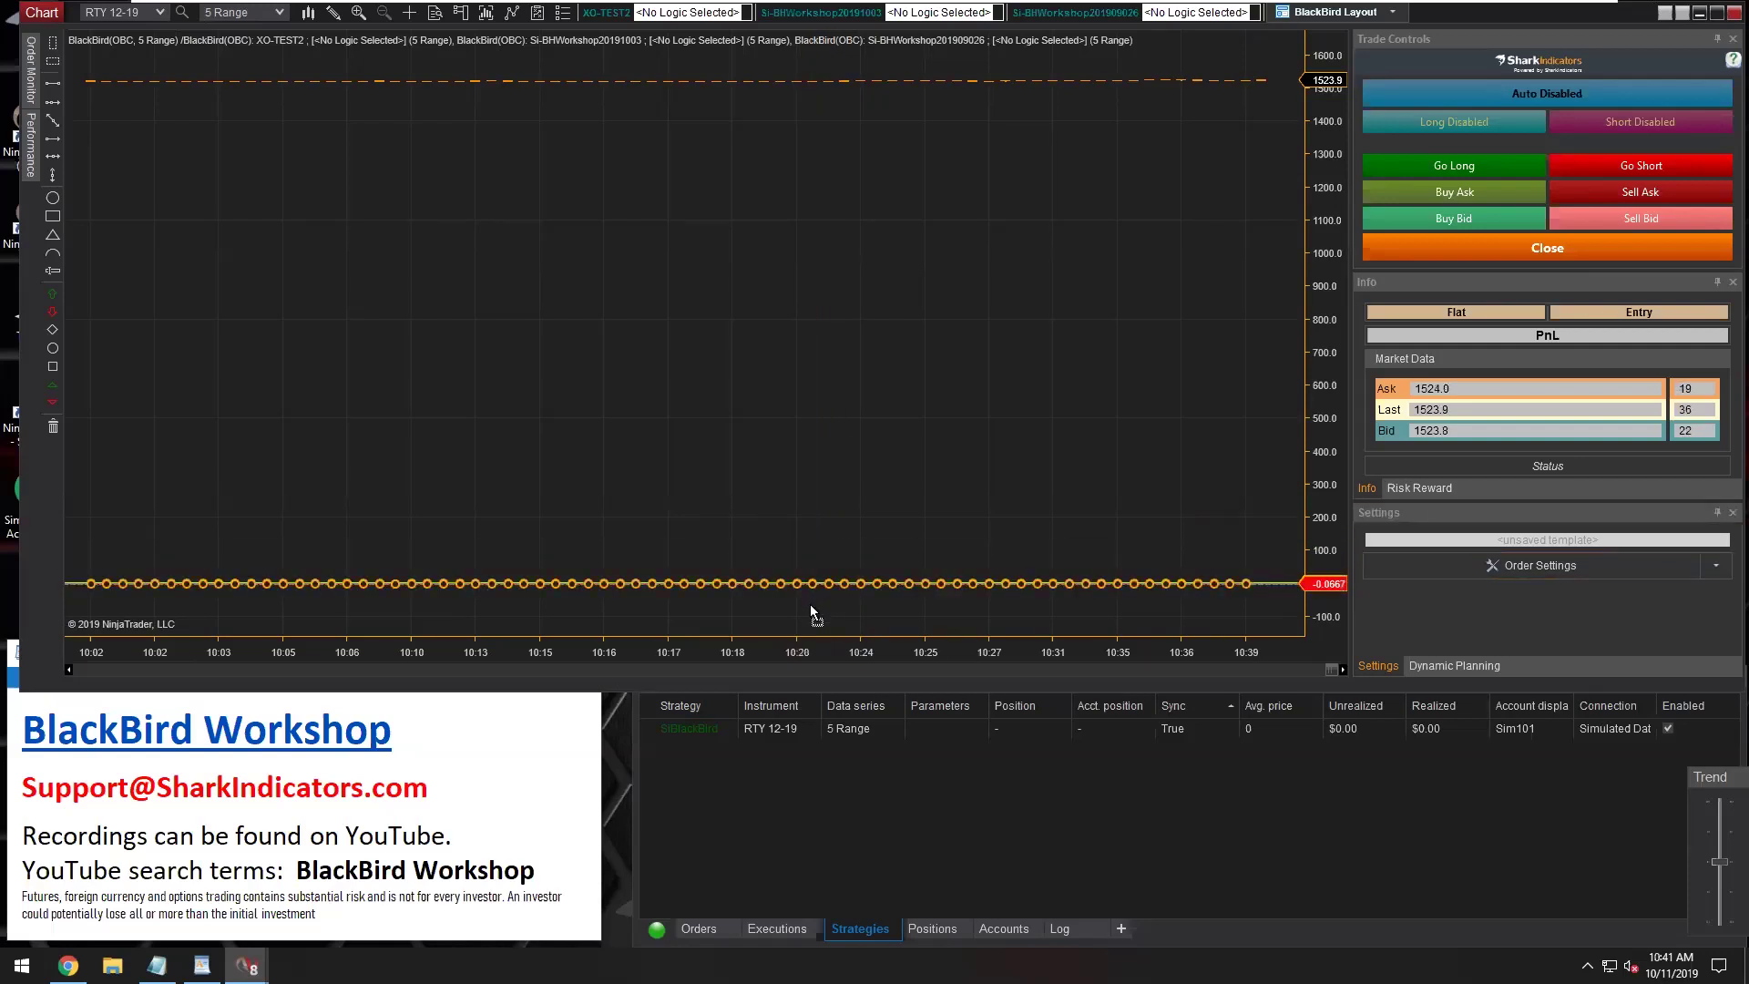
{"action": "left_click_drag", "start_coordinate": [809, 634], "coordinate": [809, 634]}
{"action": "left_click", "coordinate": [839, 460]}
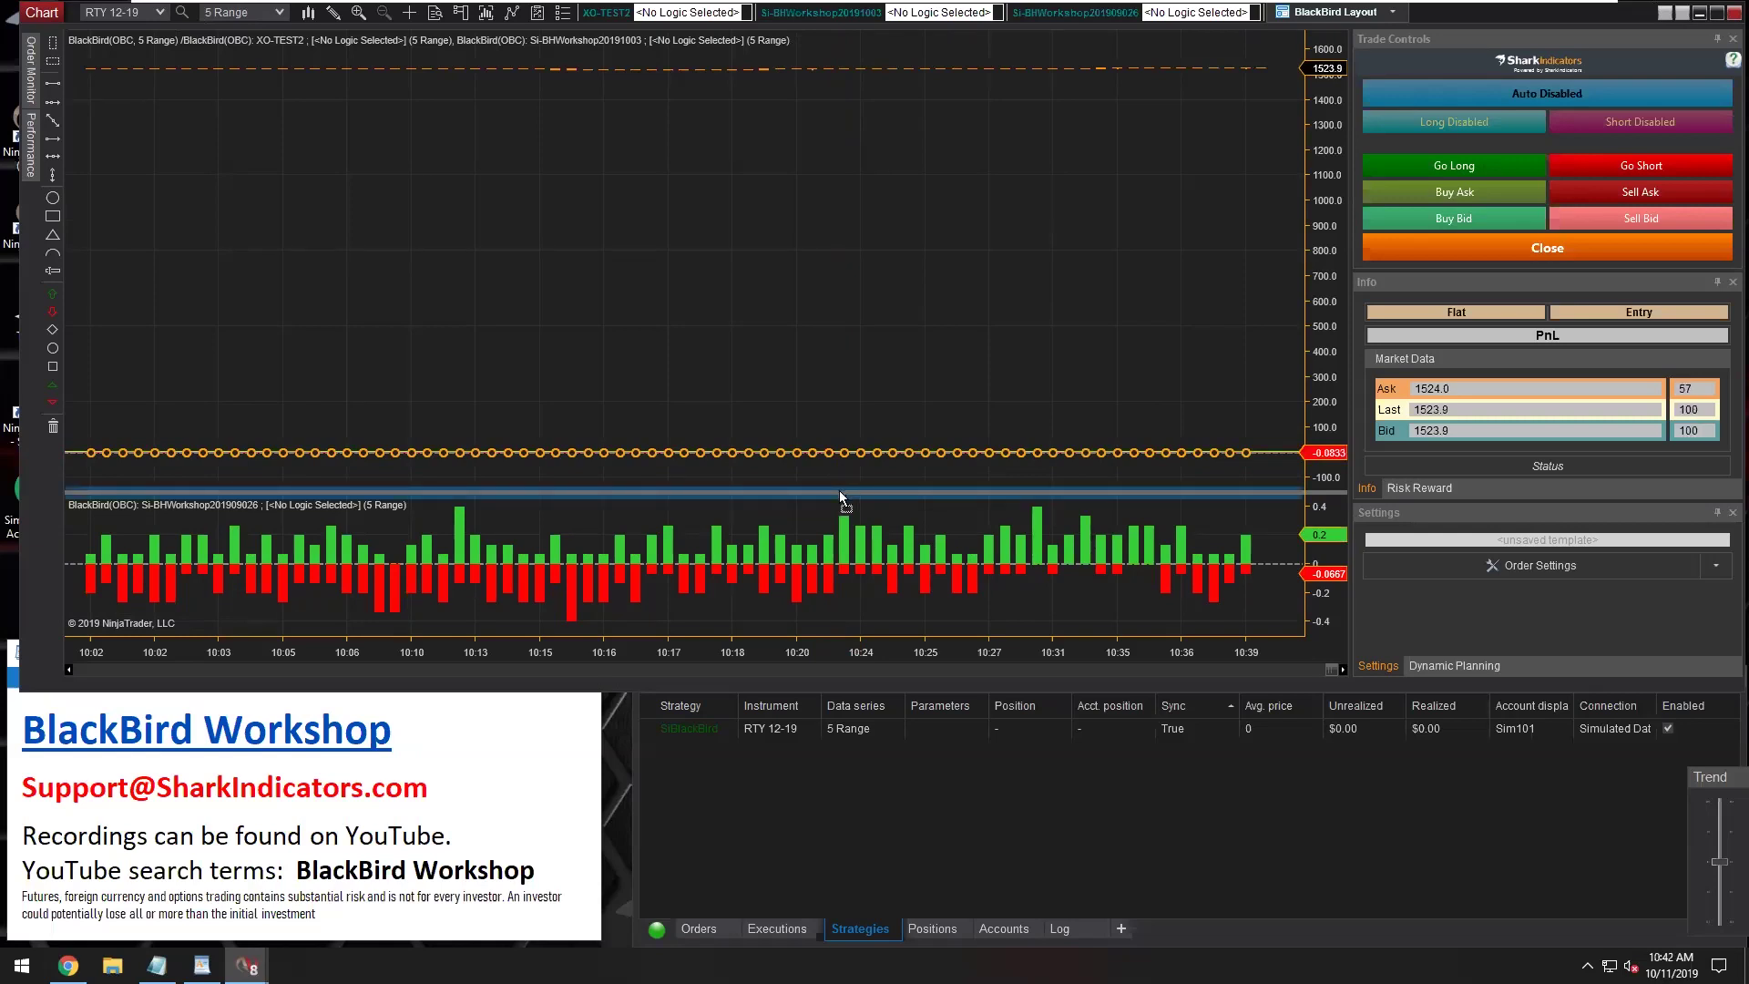
{"action": "left_click_drag", "start_coordinate": [839, 490], "coordinate": [839, 490]}
{"action": "left_click", "coordinate": [861, 371]}
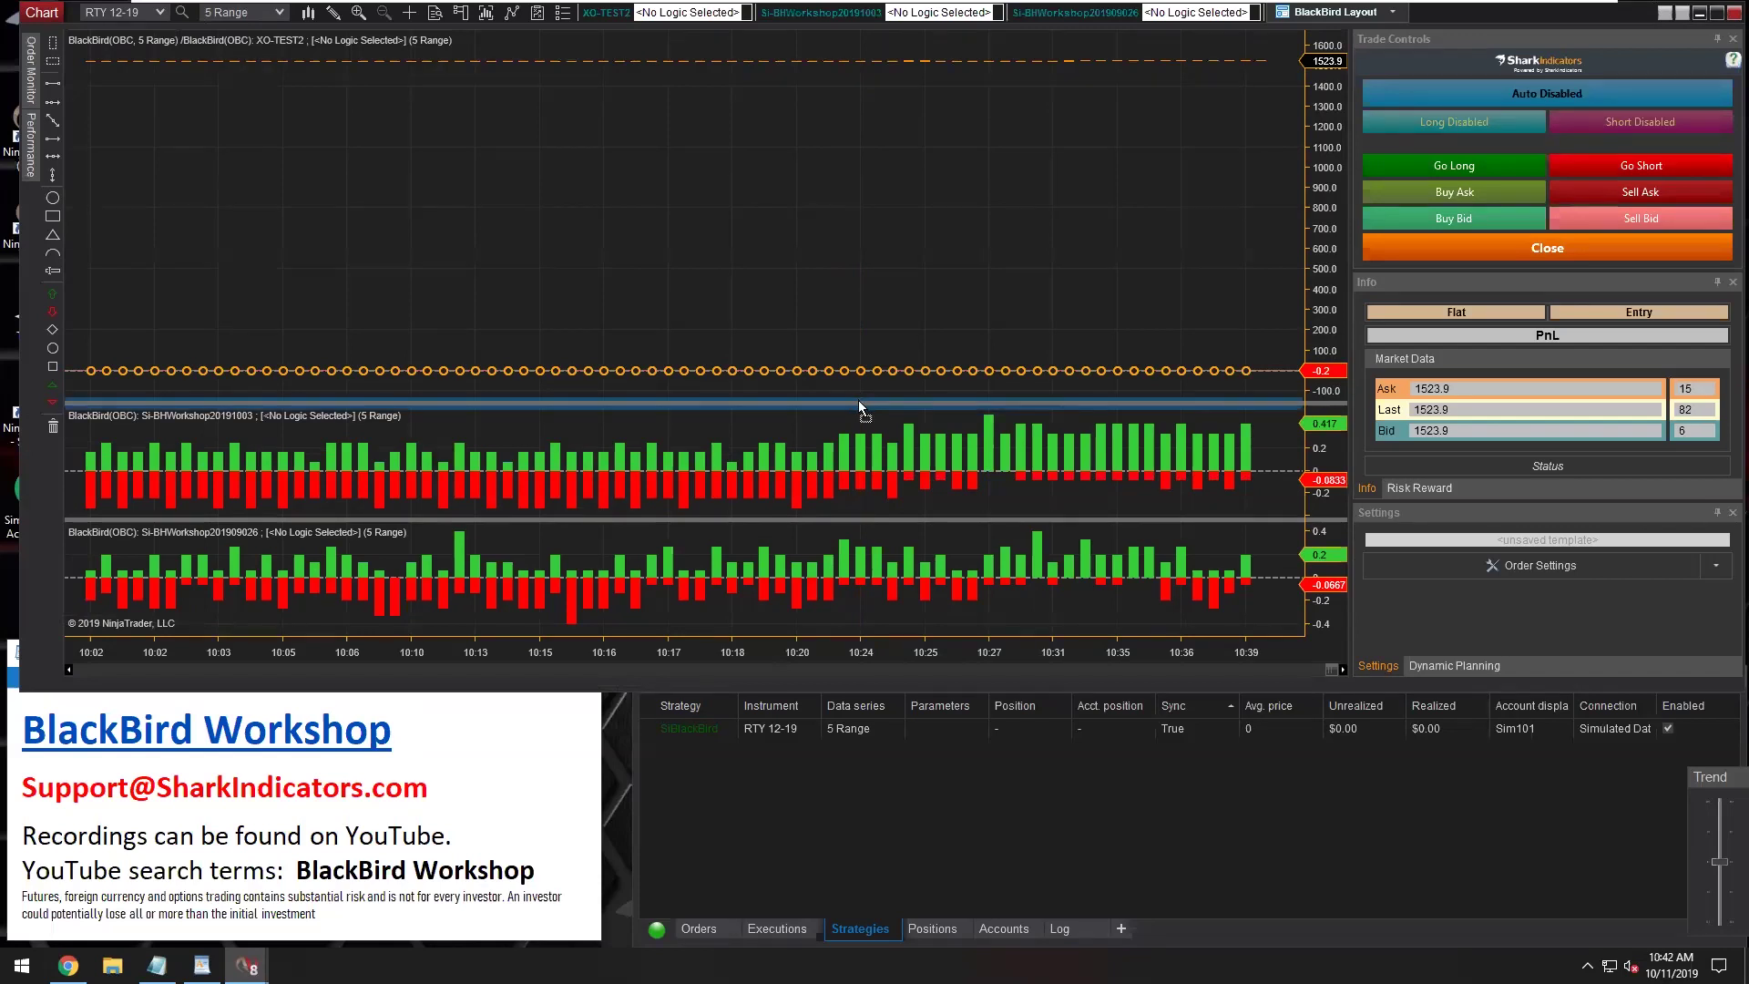
{"action": "left_click_drag", "start_coordinate": [858, 401], "coordinate": [858, 399]}
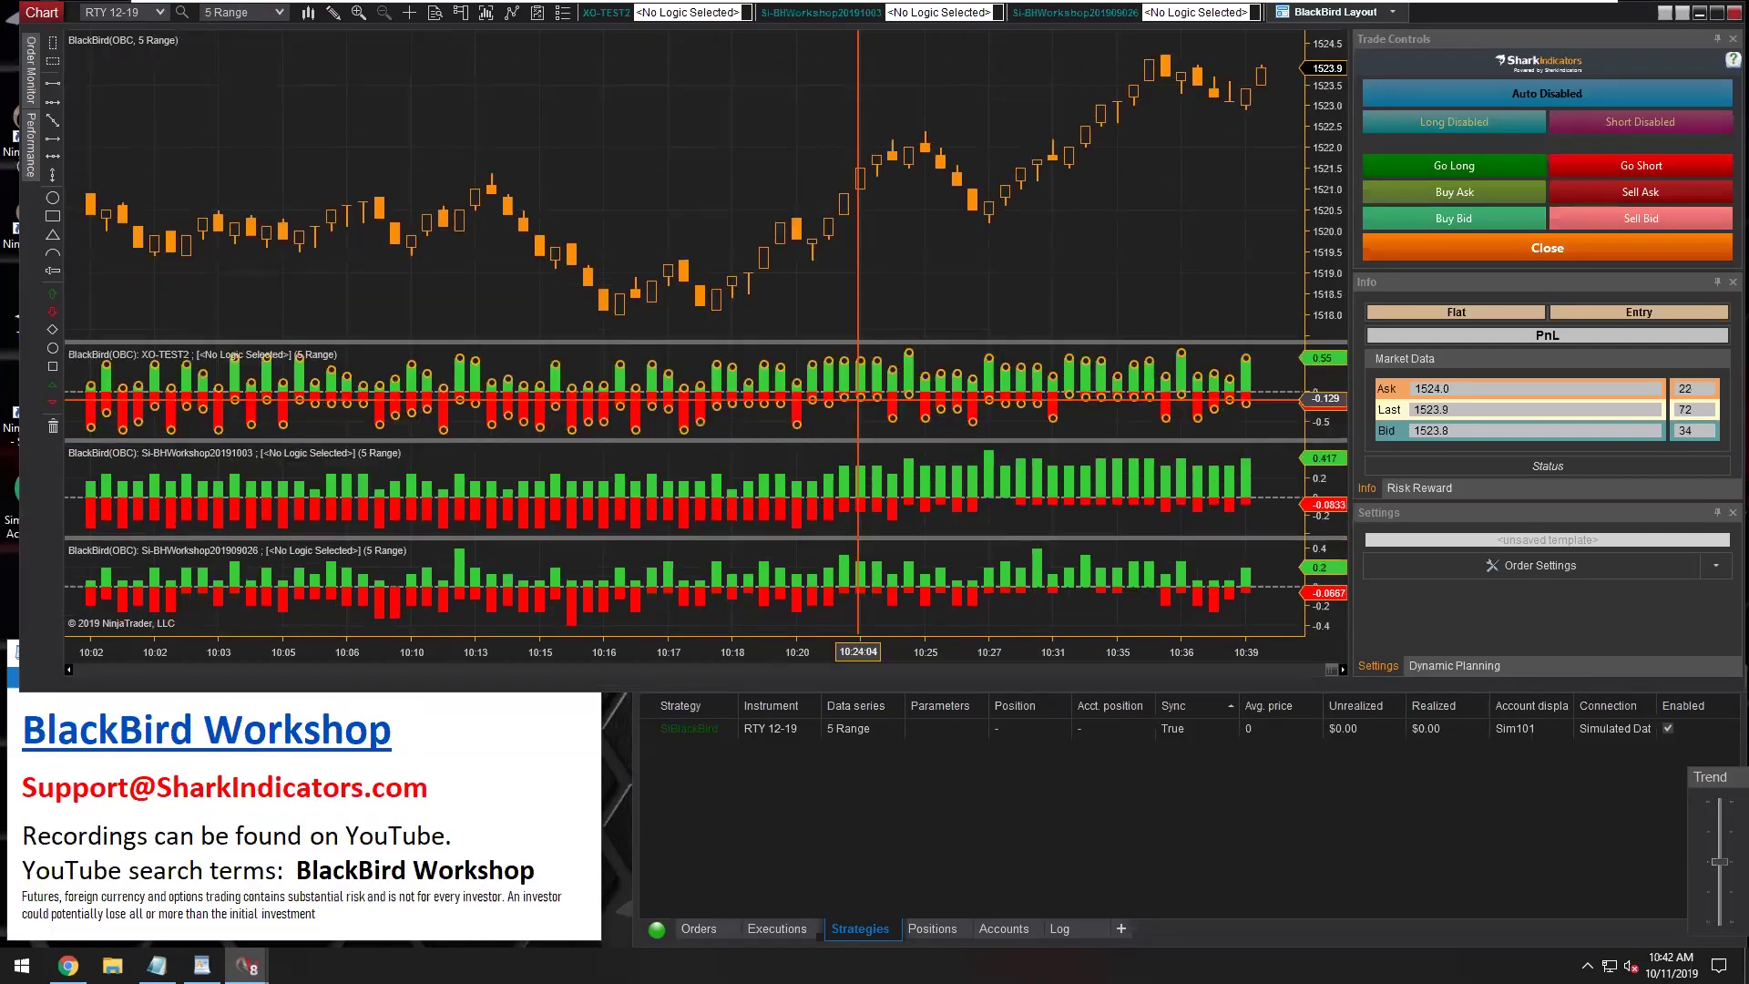
{"action": "left_click", "coordinate": [835, 479]}
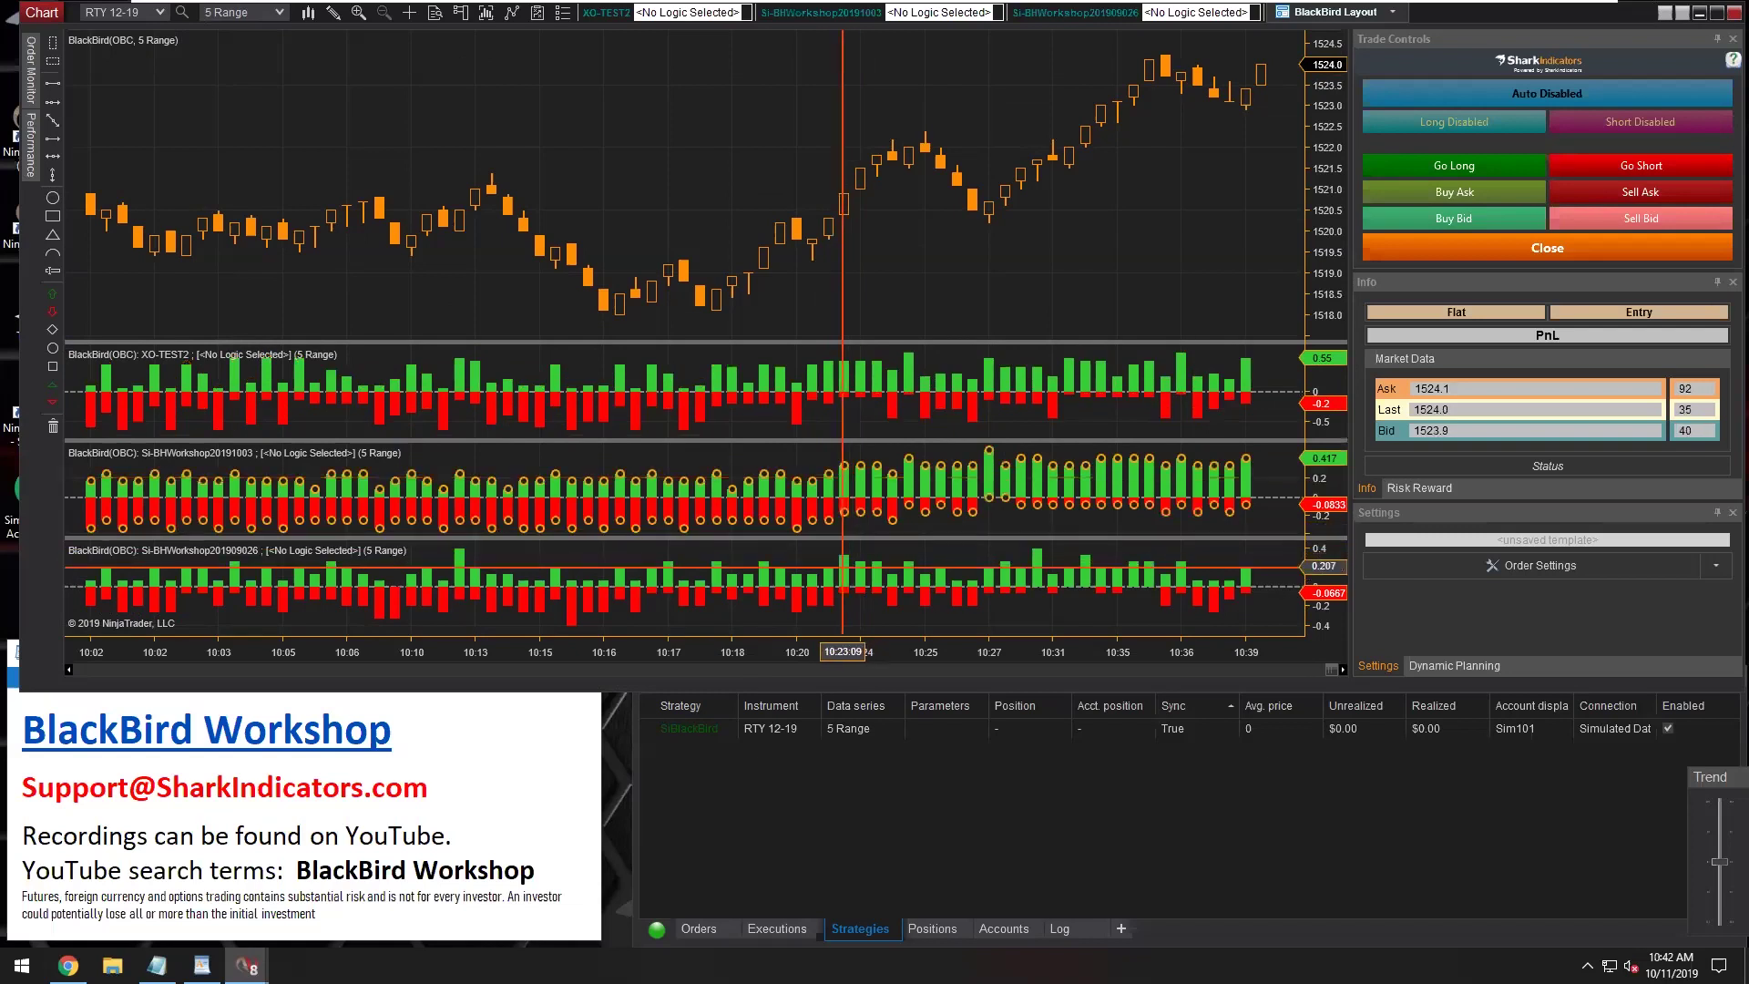
{"action": "left_click", "coordinate": [841, 566]}
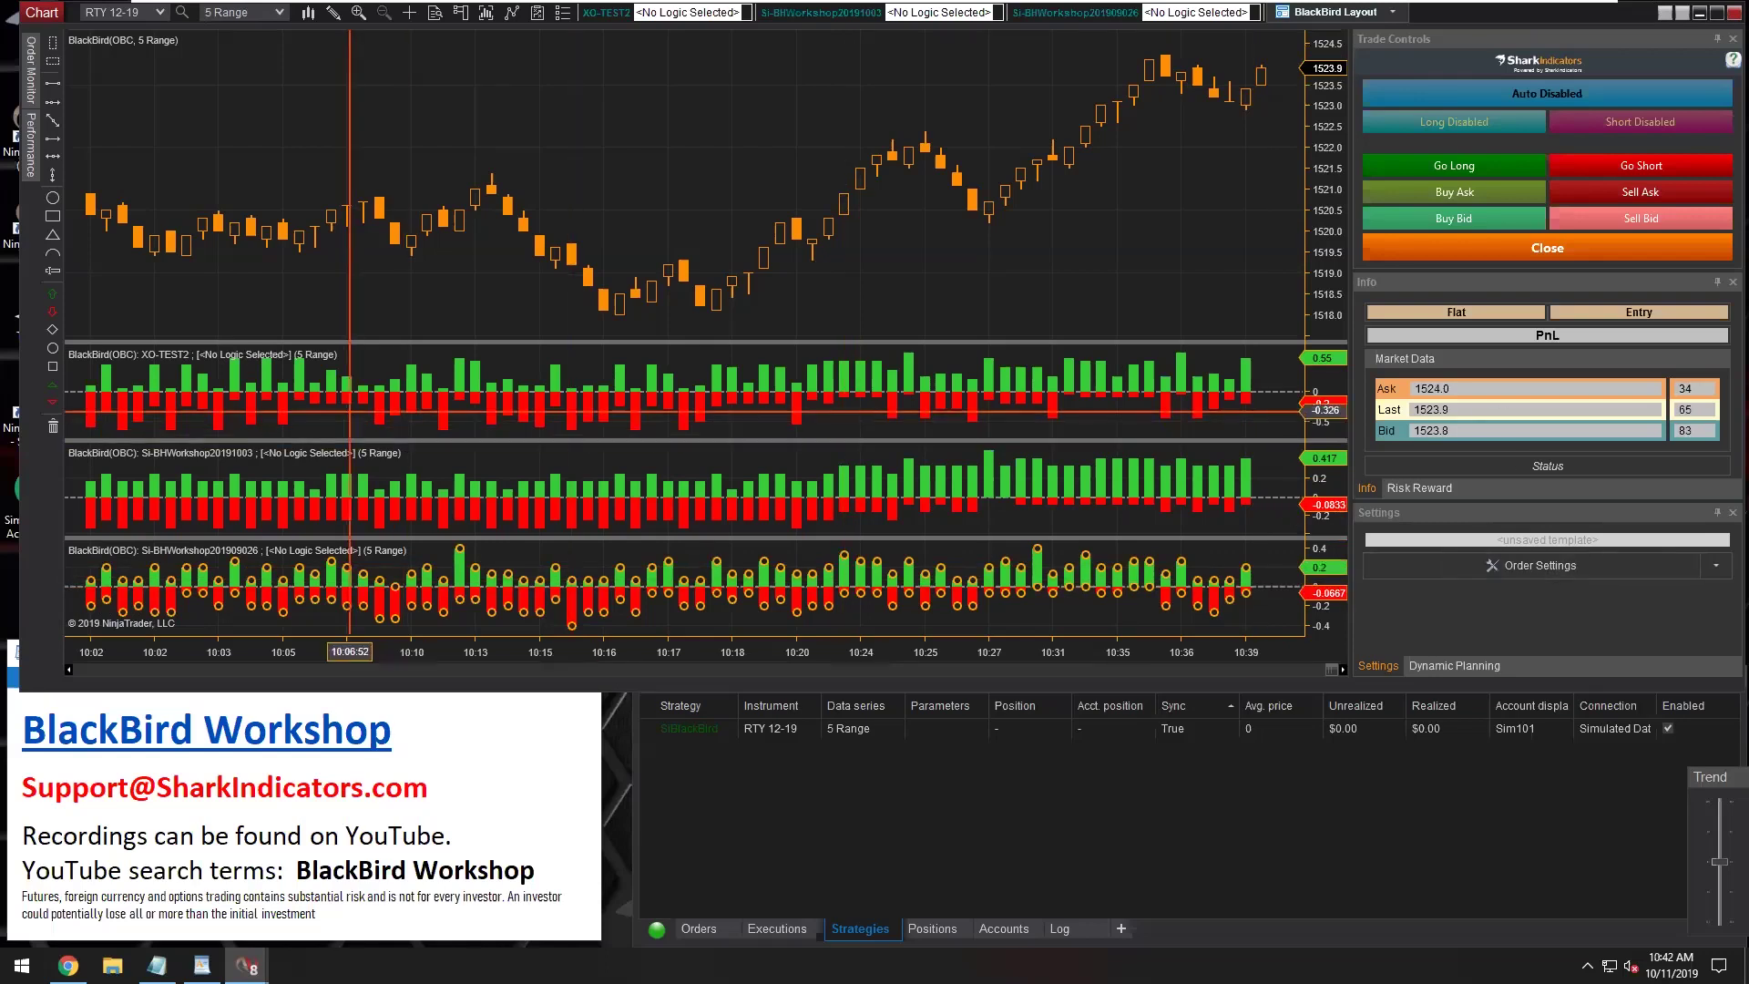
Compress the vertical scales of the signal panels to show their threshold lines and readjust the price panel's height
{"action": "left_click_drag", "start_coordinate": [405, 323], "coordinate": [408, 290]}
{"action": "left_click_drag", "start_coordinate": [1337, 346], "coordinate": [1331, 389]}
{"action": "left_click_drag", "start_coordinate": [1325, 460], "coordinate": [1323, 594]}
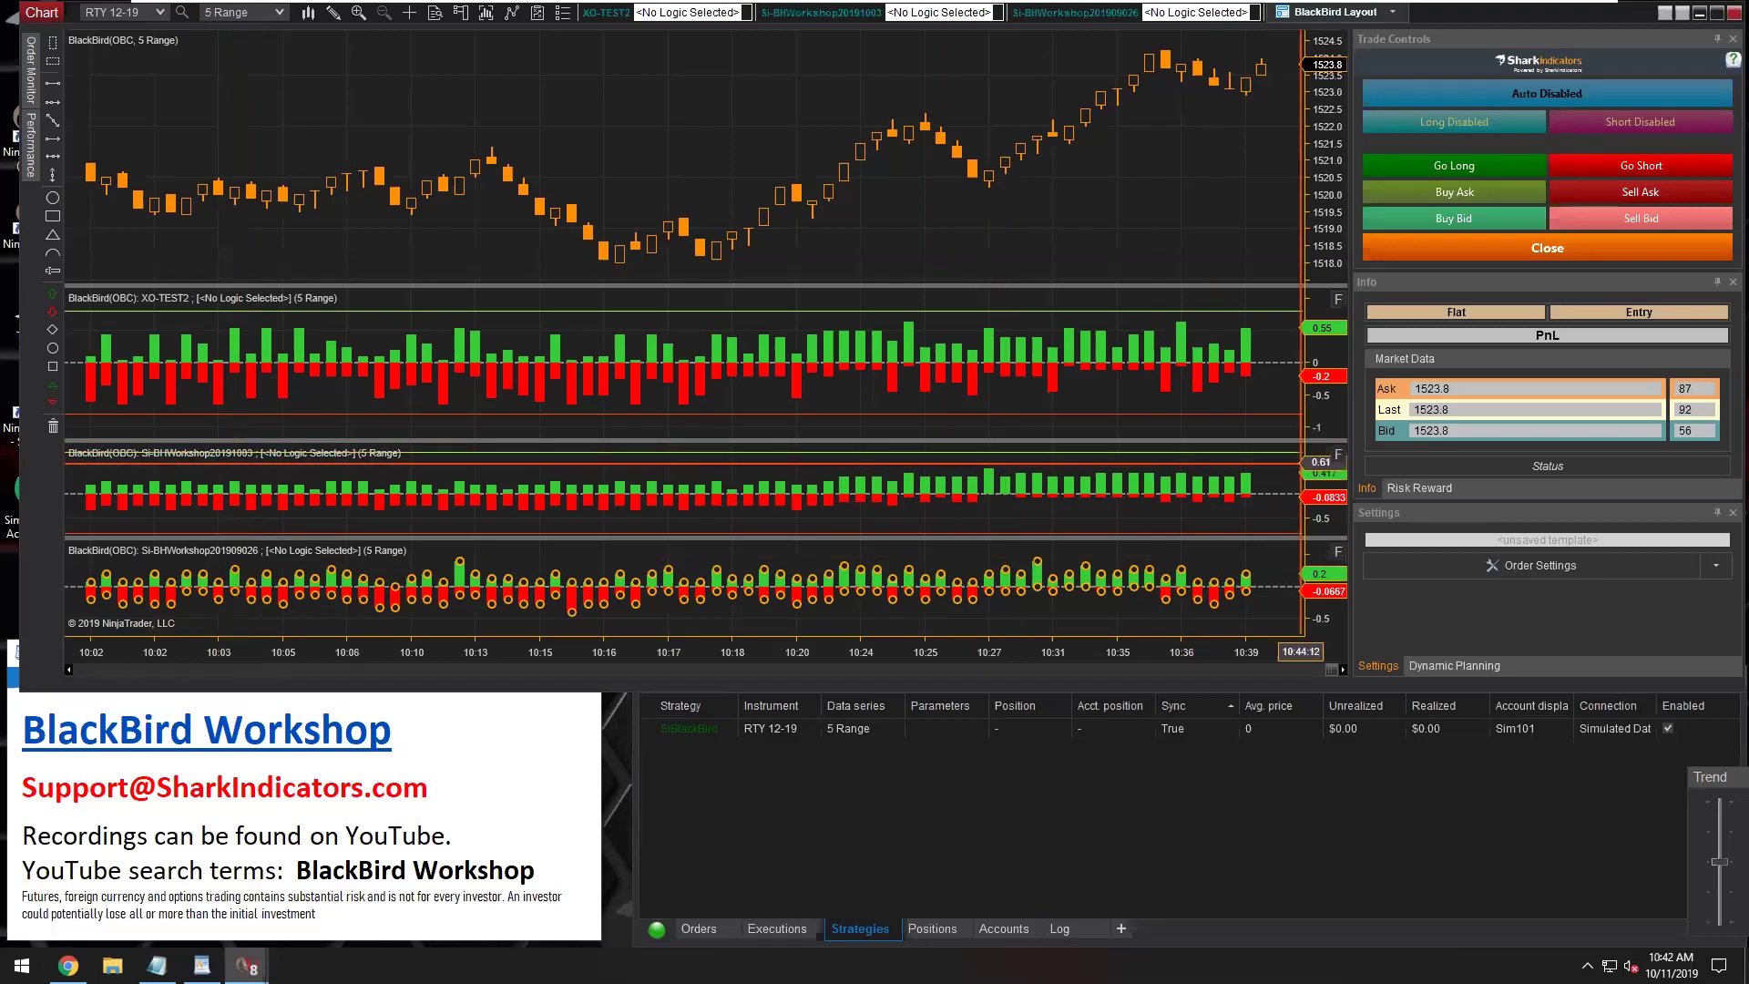
{"action": "left_click_drag", "start_coordinate": [1318, 480], "coordinate": [1320, 492]}
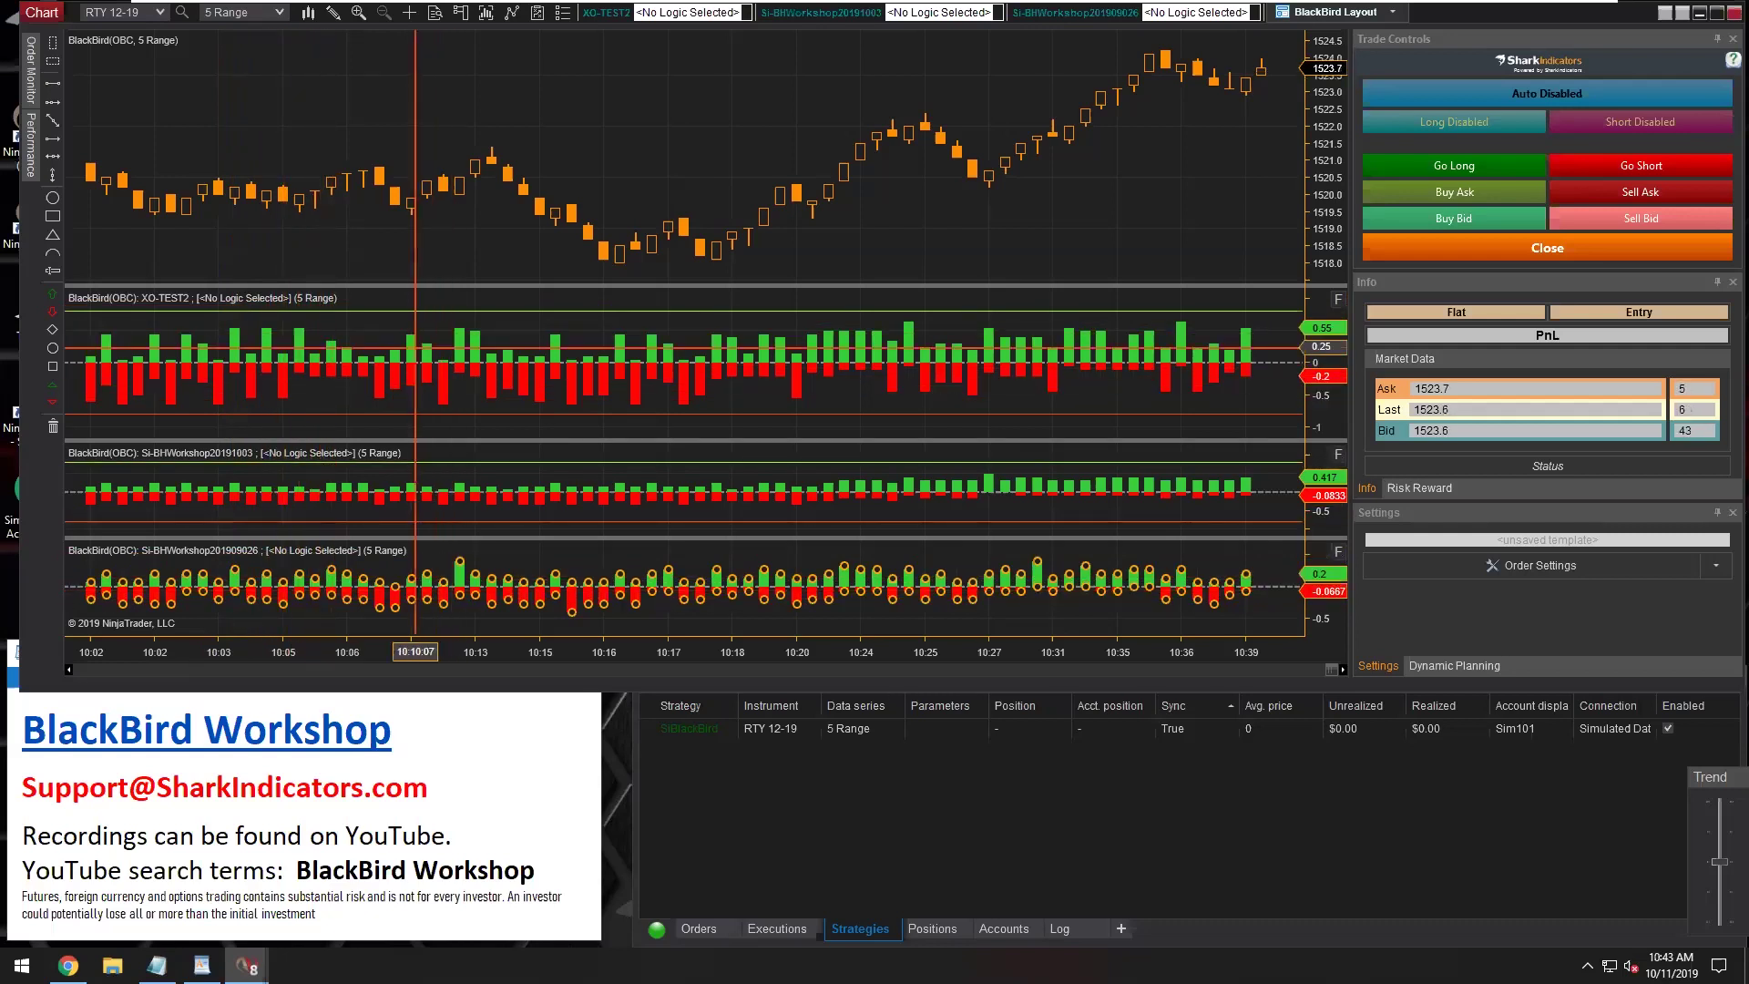
{"action": "left_click_drag", "start_coordinate": [465, 285], "coordinate": [464, 329]}
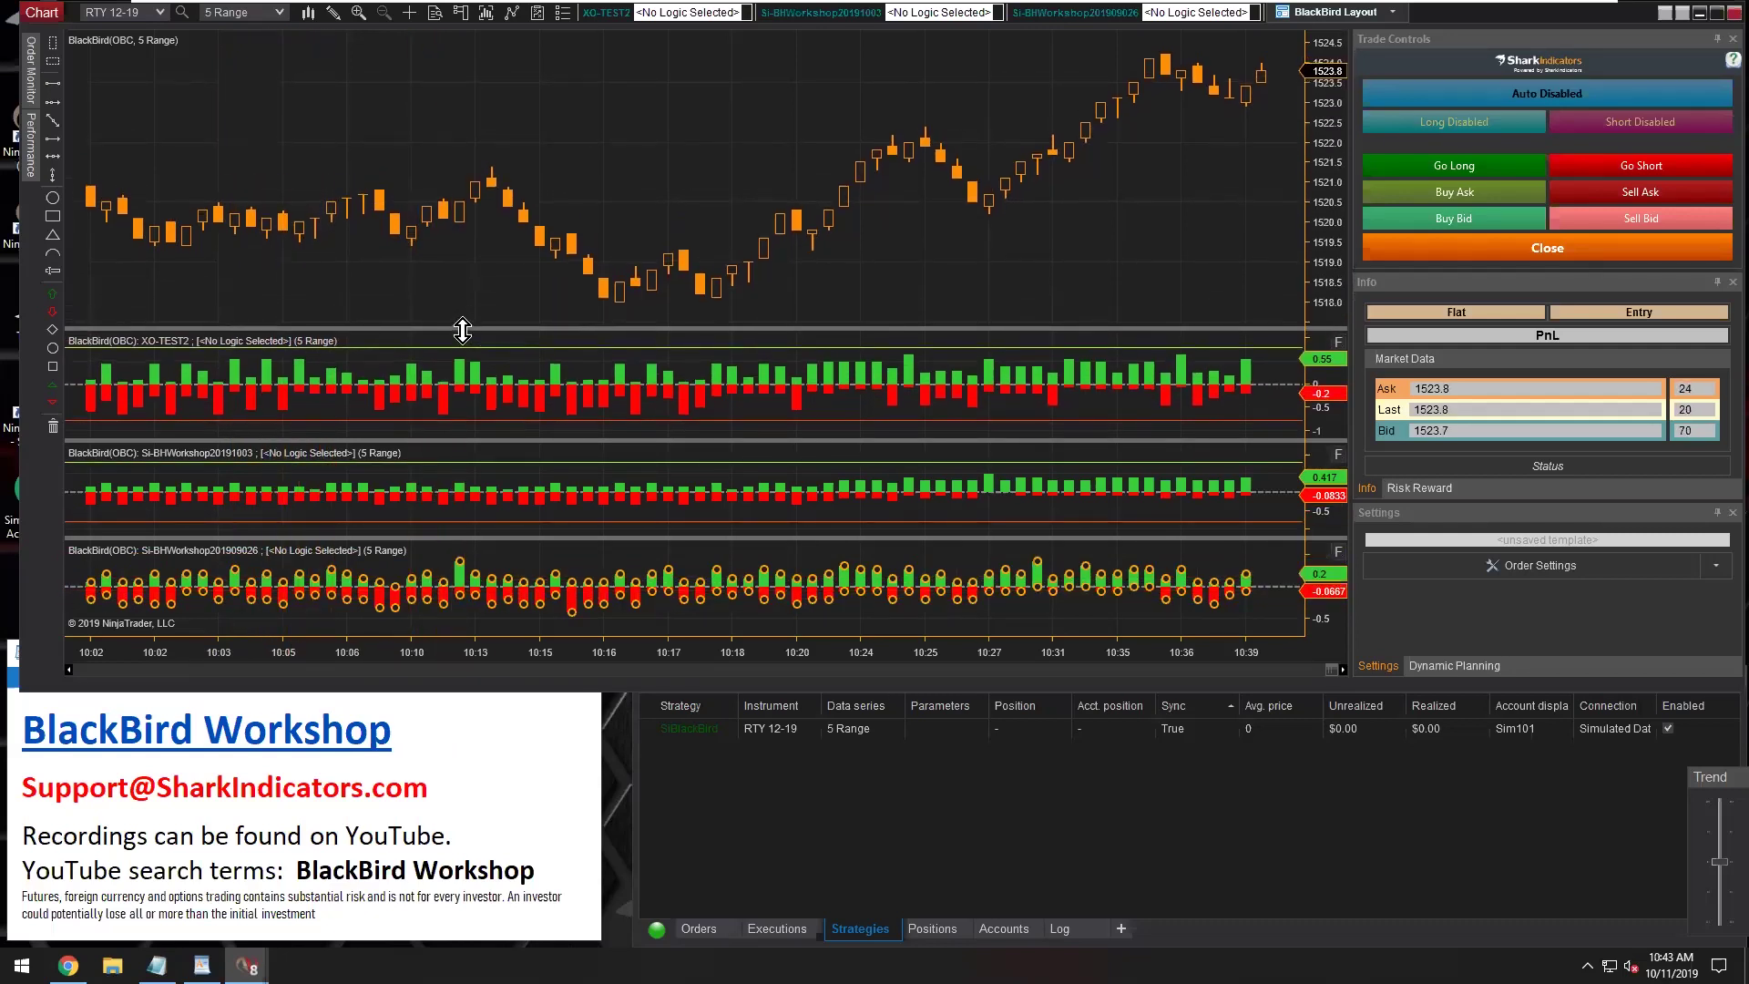
Browse the signals' available logics, set XO-TEST2 to Price Inf w MACD filter and shrink its panel
{"action": "left_click", "coordinate": [689, 14]}
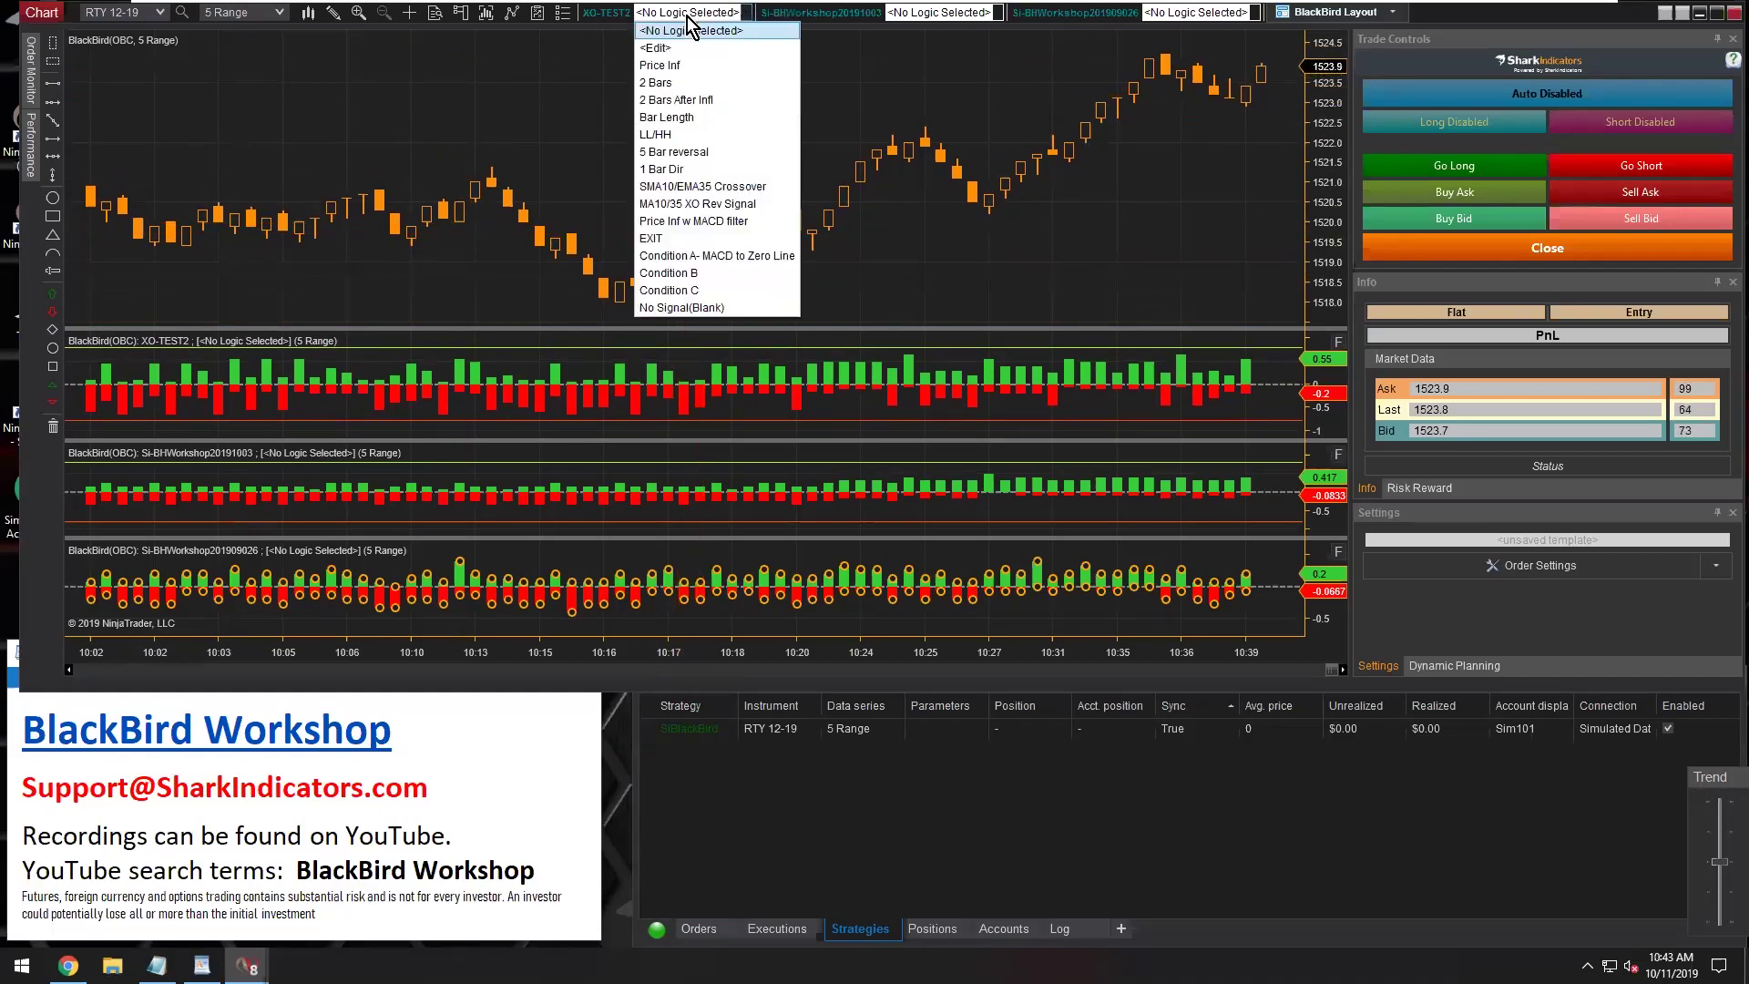
{"action": "left_click", "coordinate": [948, 13]}
{"action": "left_click", "coordinate": [952, 15]}
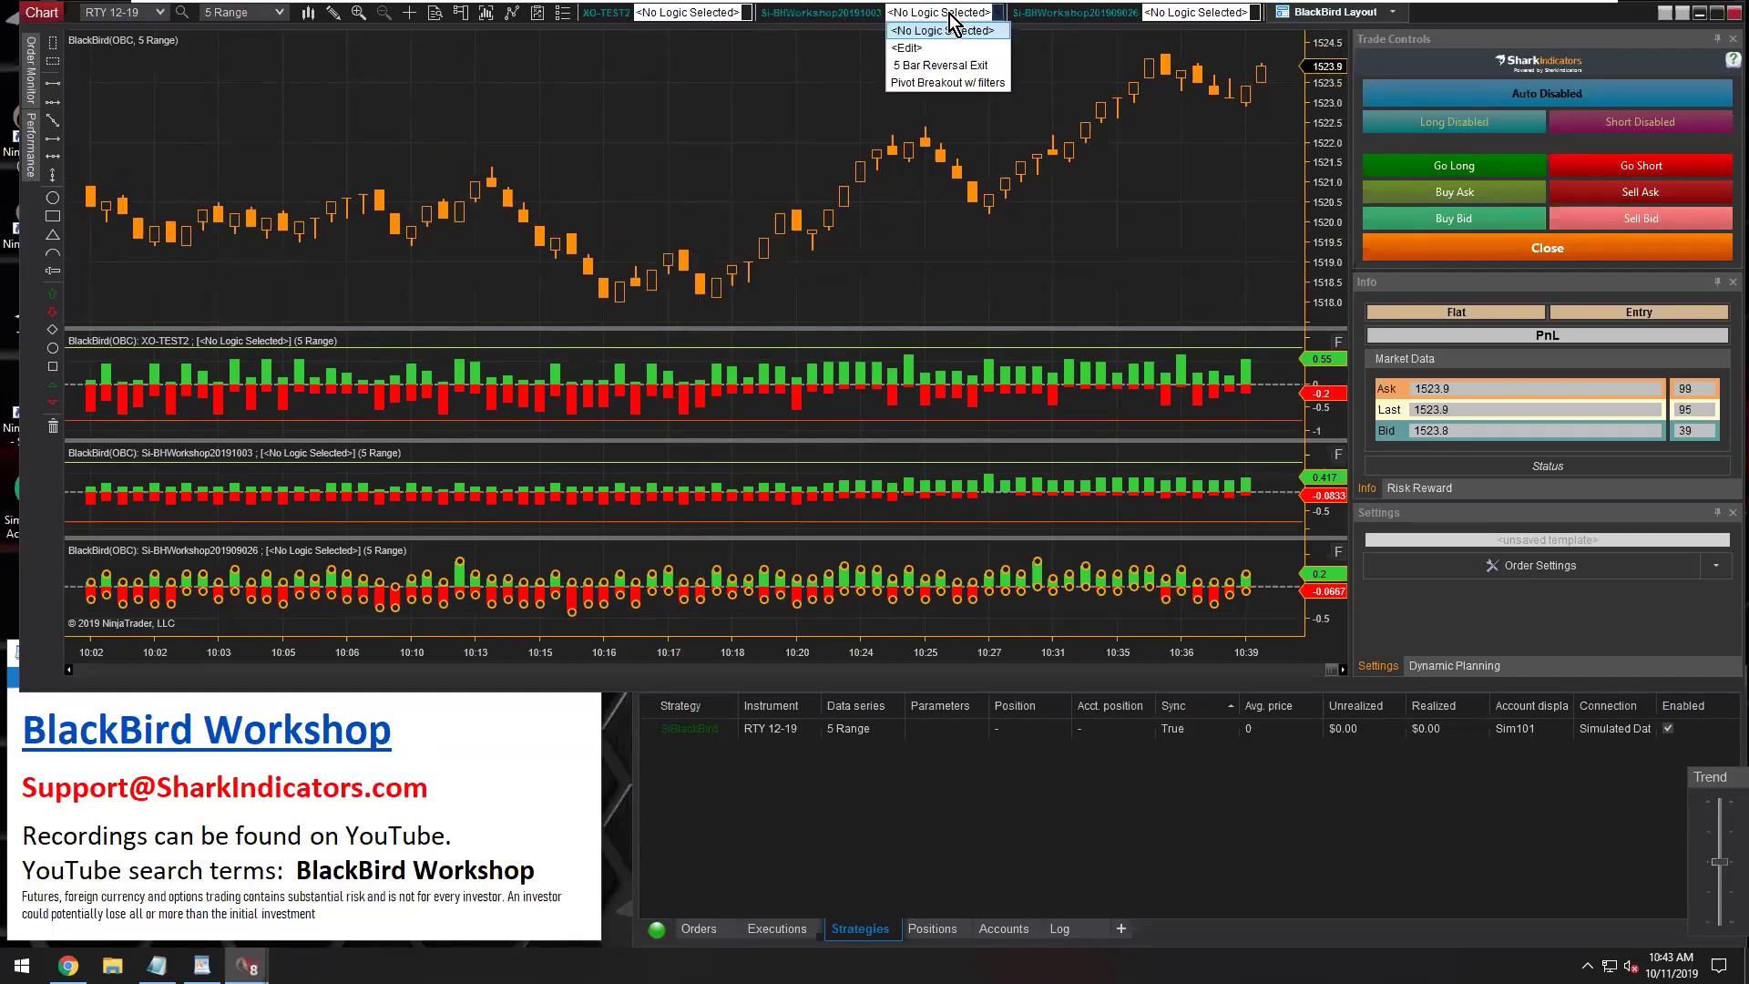
{"action": "left_click", "coordinate": [1203, 16]}
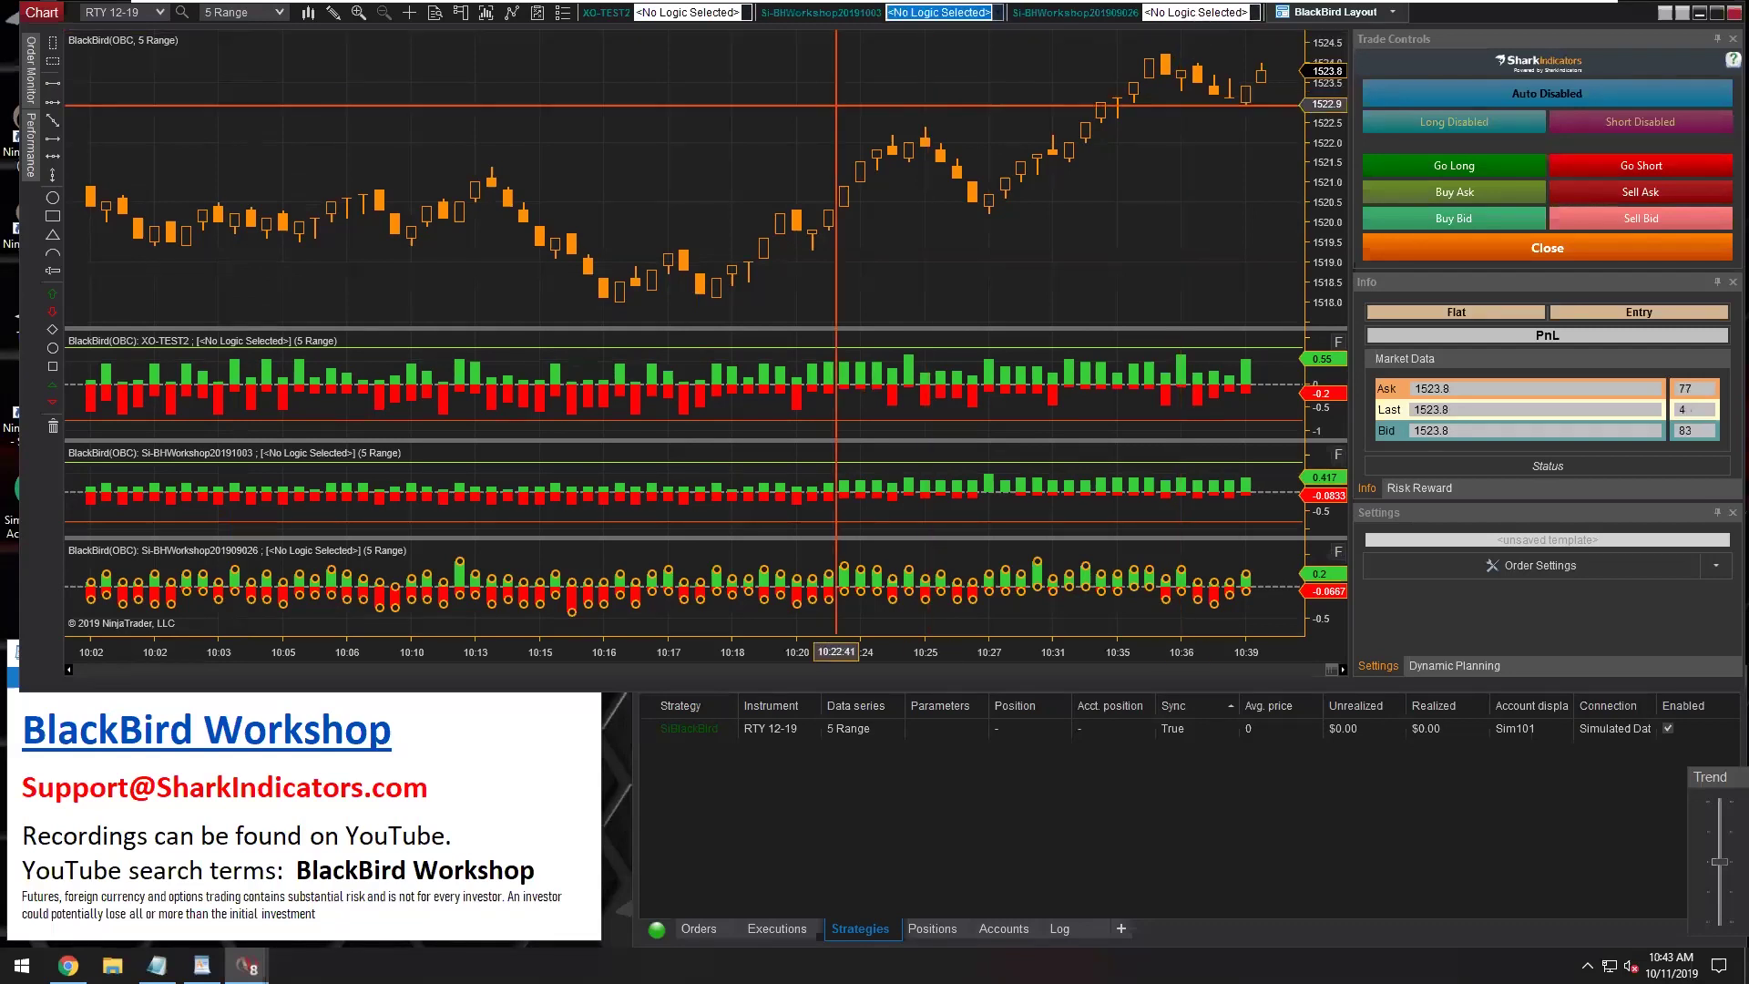
{"action": "left_click", "coordinate": [679, 14]}
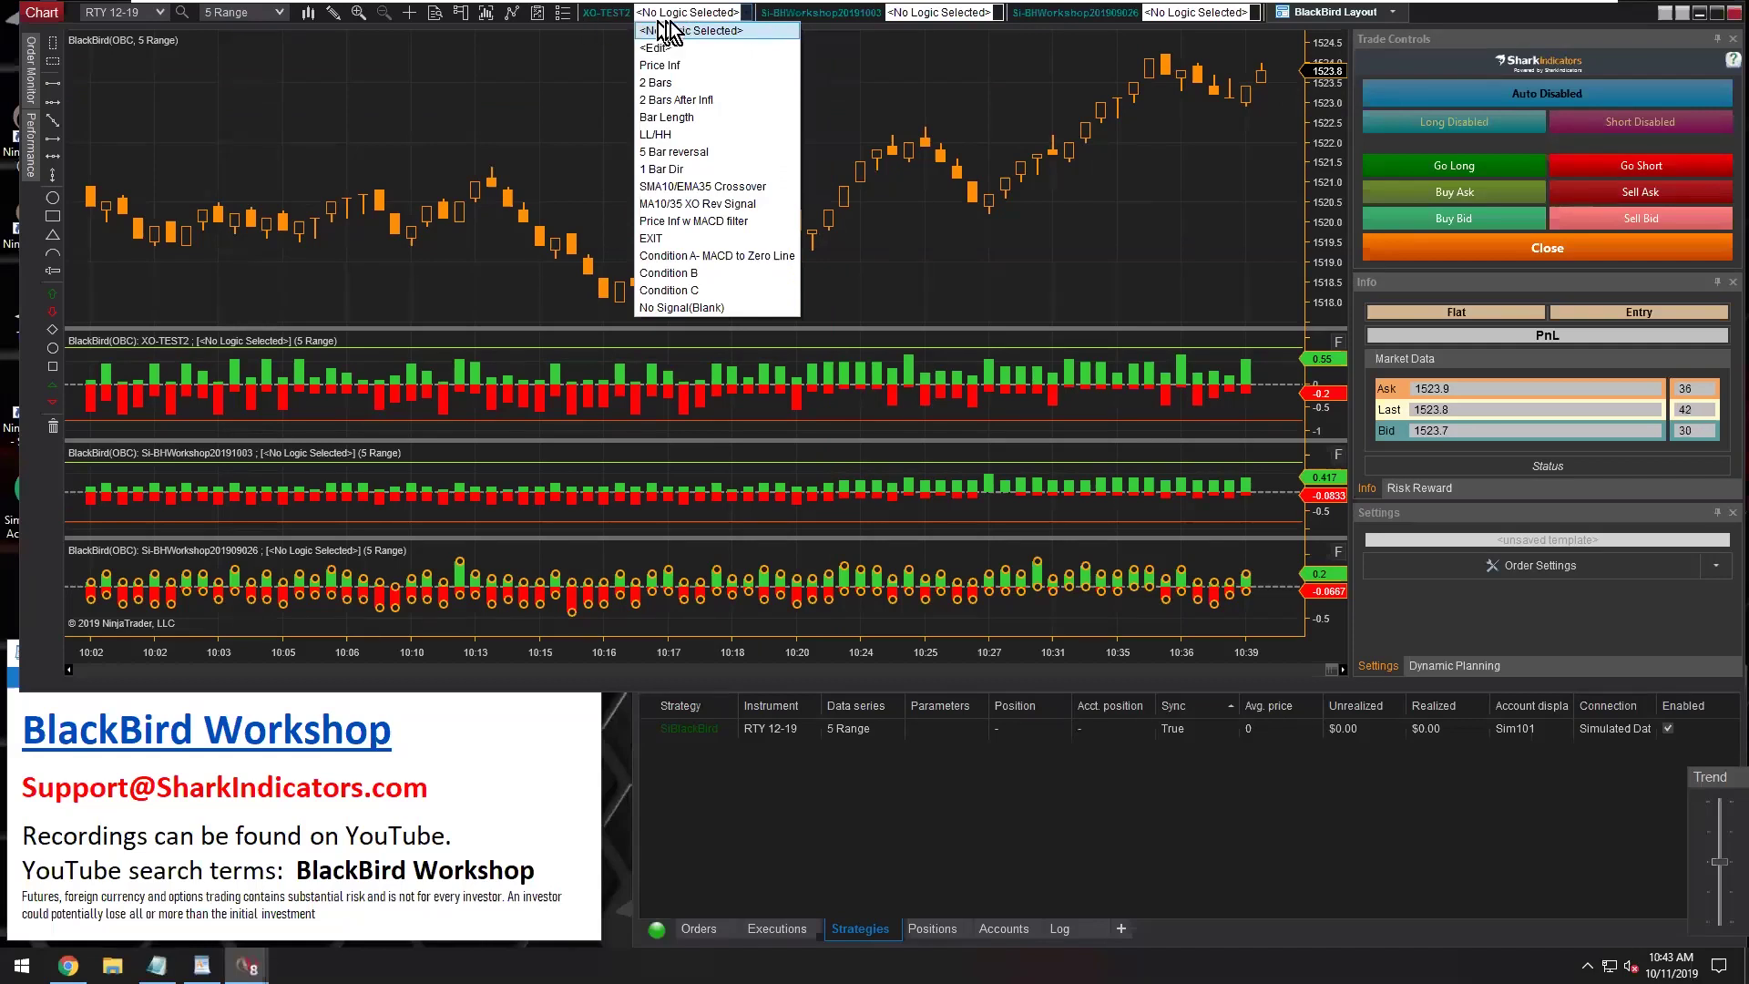
{"action": "left_click", "coordinate": [685, 223]}
{"action": "left_click_drag", "start_coordinate": [728, 332], "coordinate": [727, 381]}
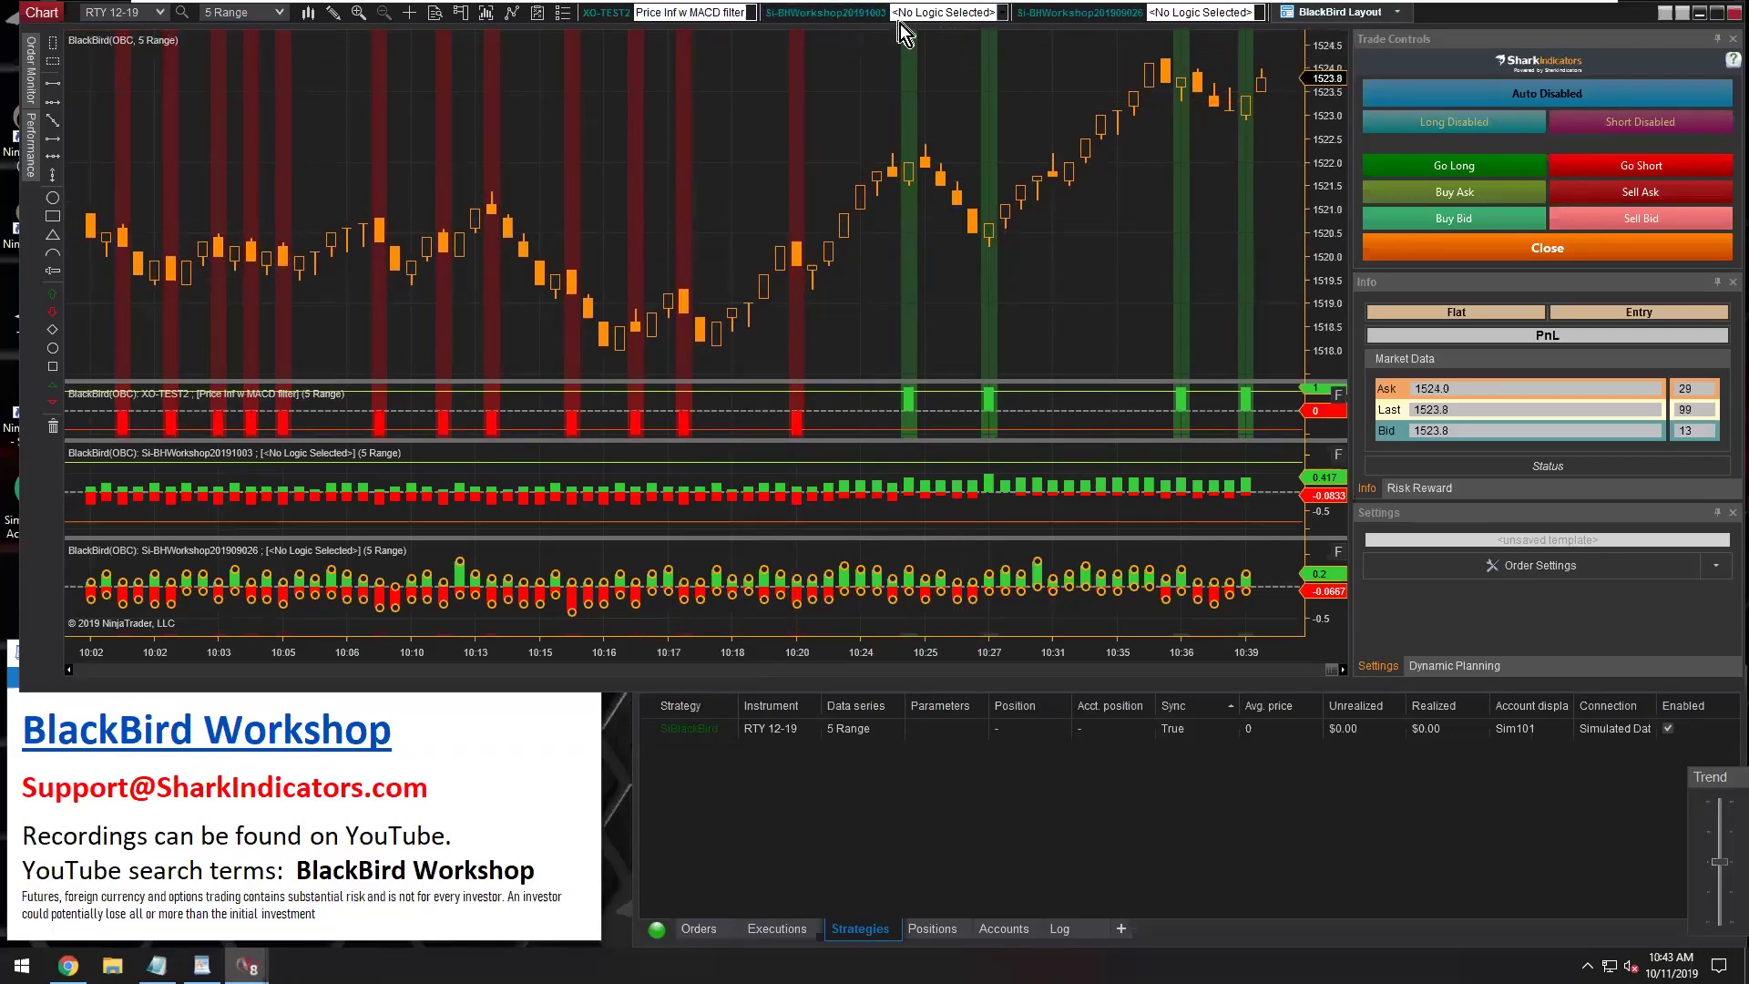
Set the Si-BHWorkshop20191003 signal's logic to 5 Bar Reversal Exit and give the XO-TEST2 panel more height
{"action": "left_click", "coordinate": [938, 13]}
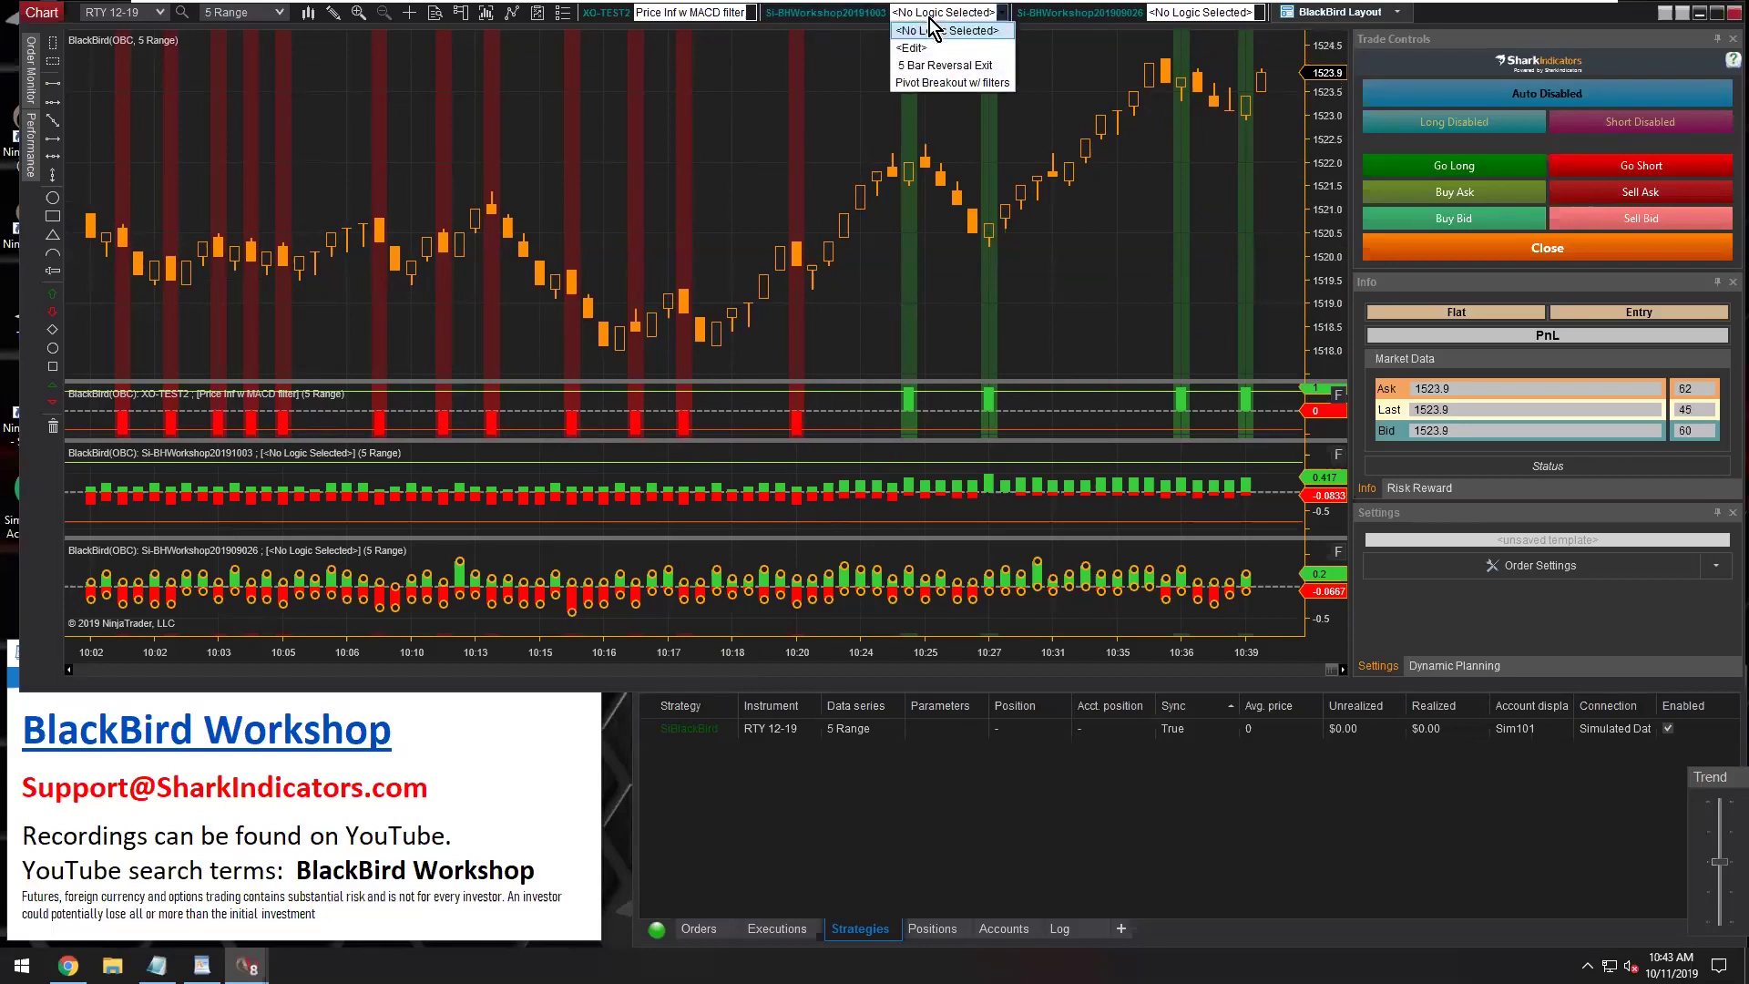
{"action": "left_click", "coordinate": [970, 66]}
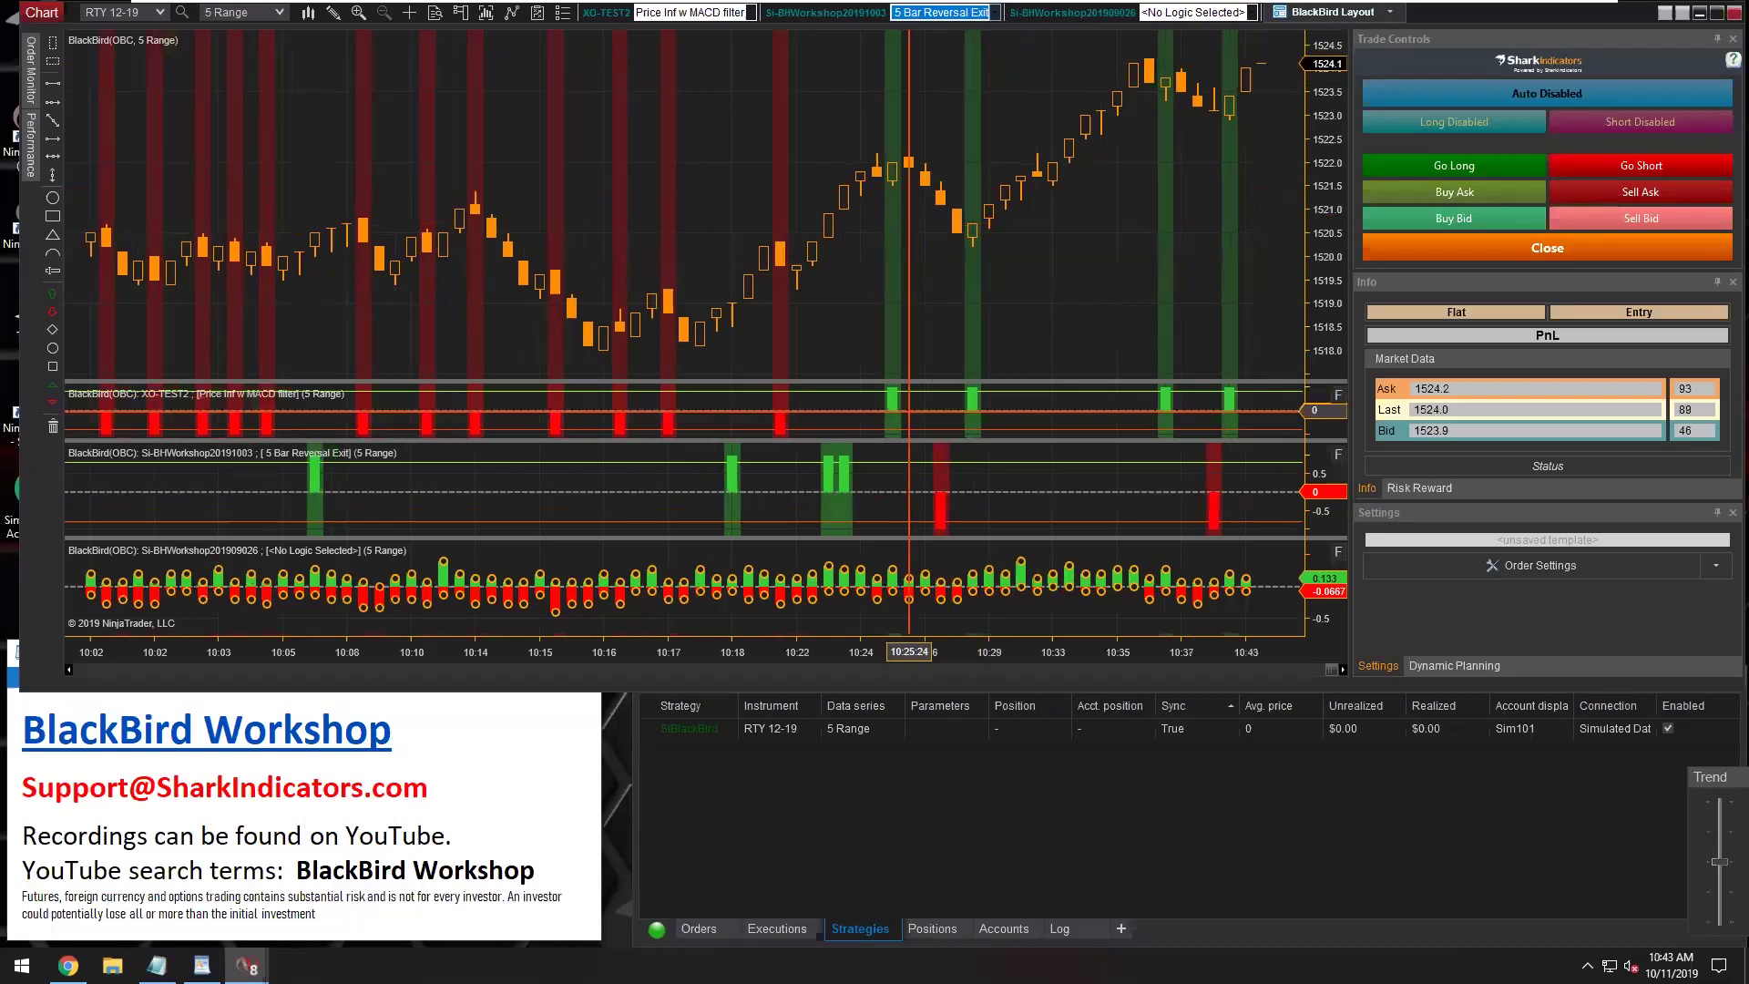
{"action": "left_click_drag", "start_coordinate": [867, 464], "coordinate": [867, 474]}
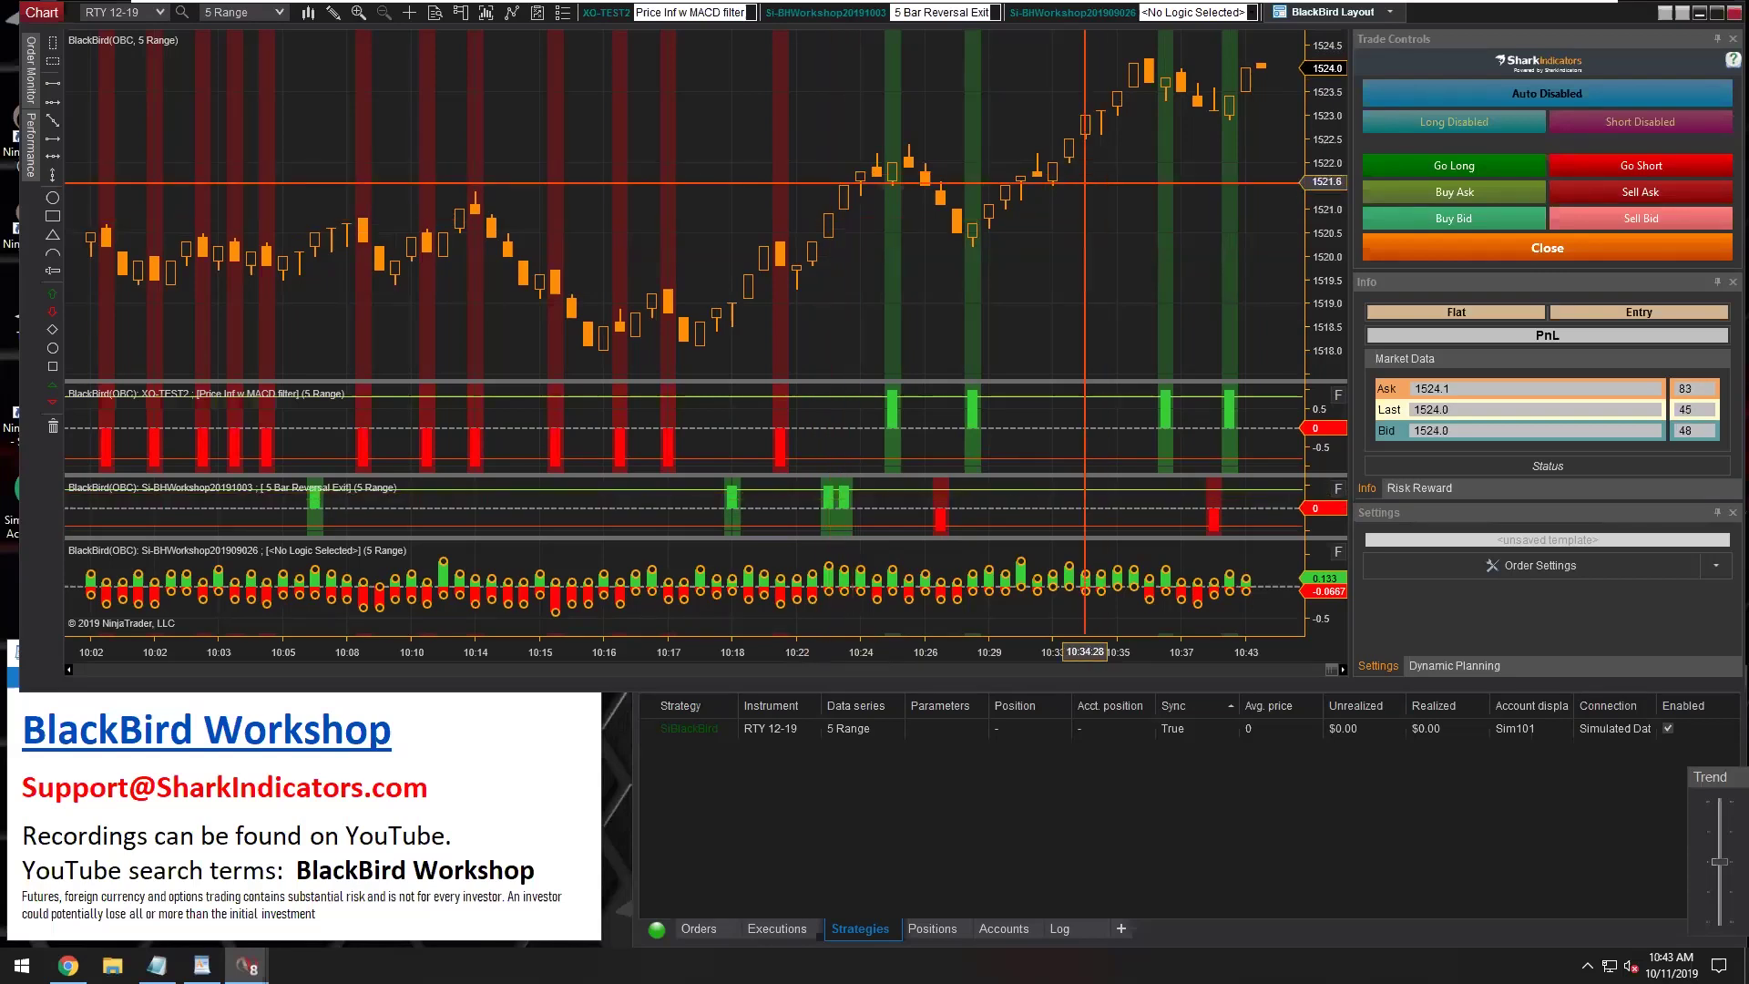
Set the Si-BHWorkshop201909026 signal's logic to MACD Avg Bounce Off Zero line and shrink its panel
{"action": "left_click", "coordinate": [1173, 17]}
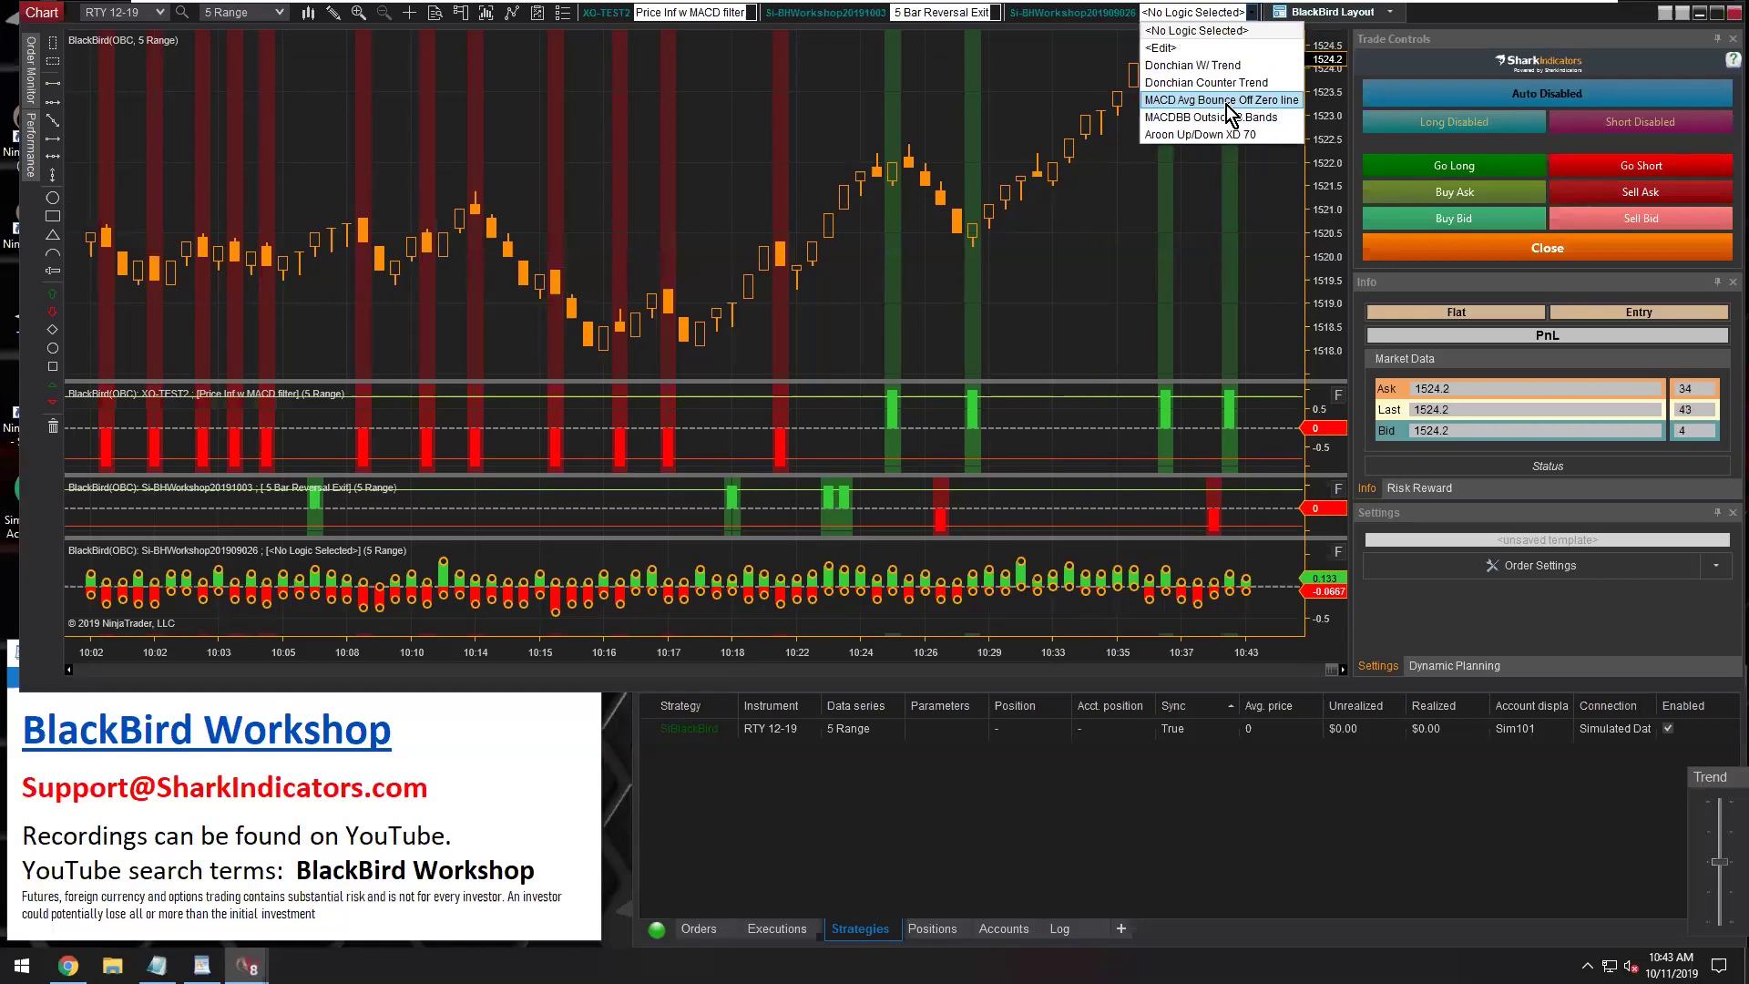
{"action": "left_click", "coordinate": [1198, 101]}
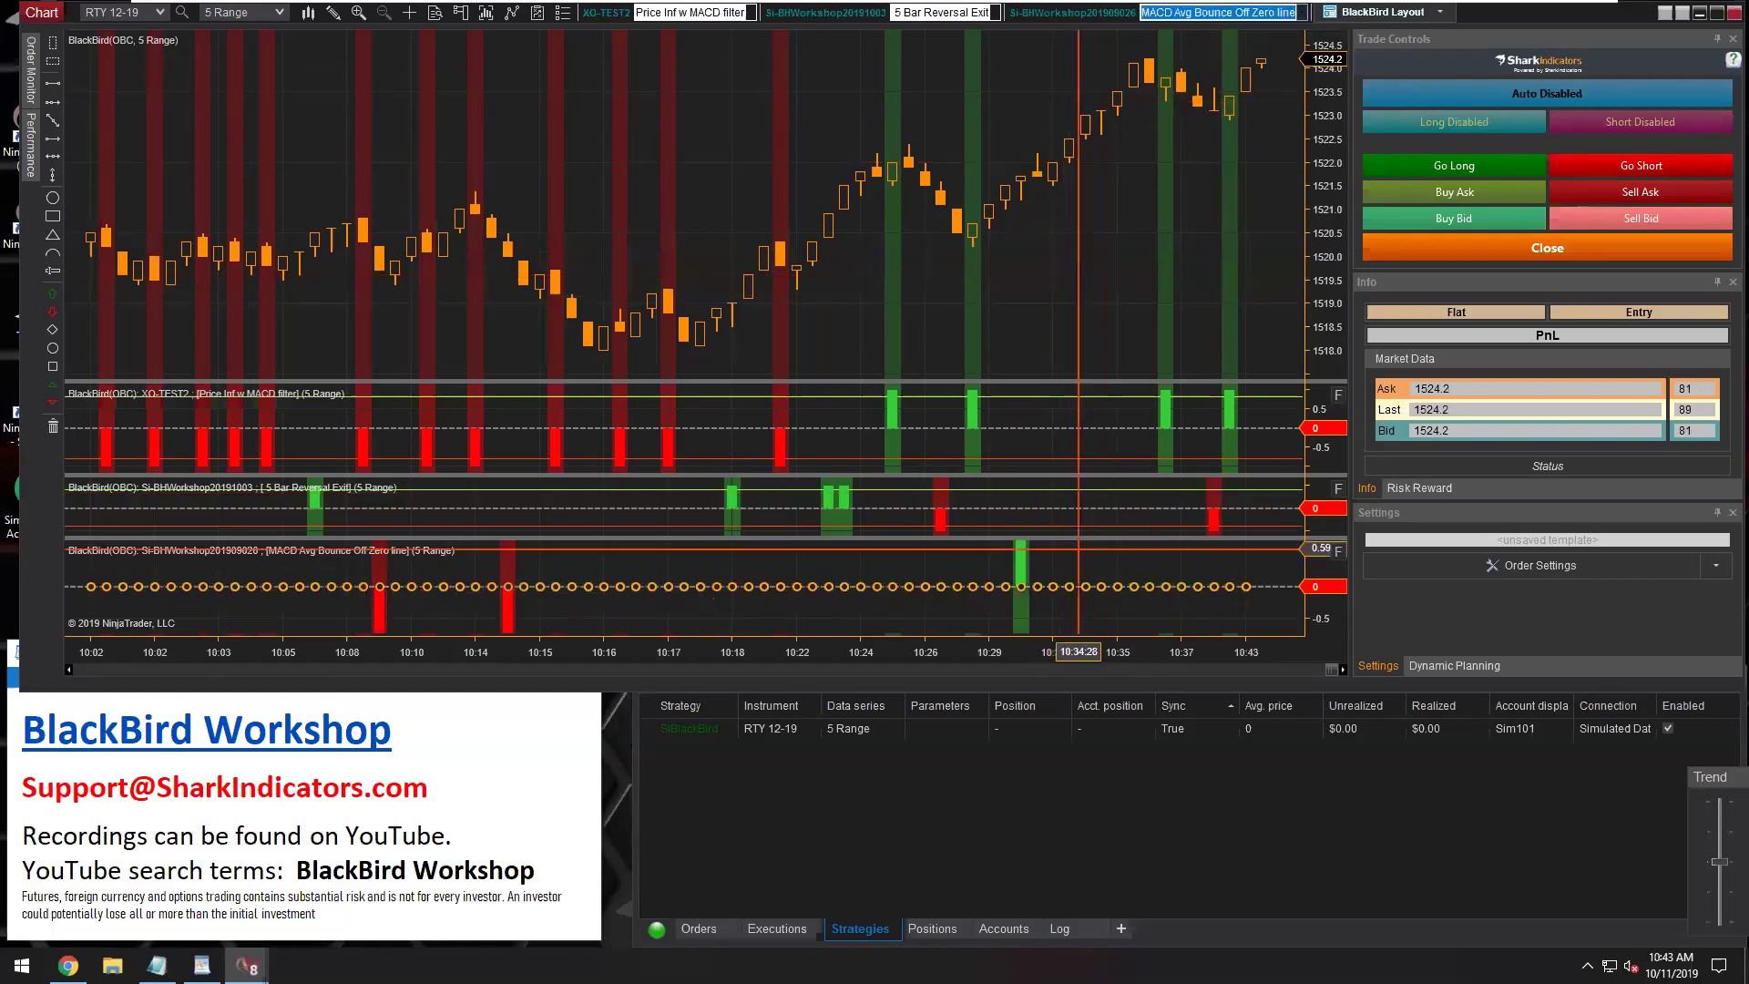
{"action": "left_click_drag", "start_coordinate": [1068, 541], "coordinate": [1077, 562]}
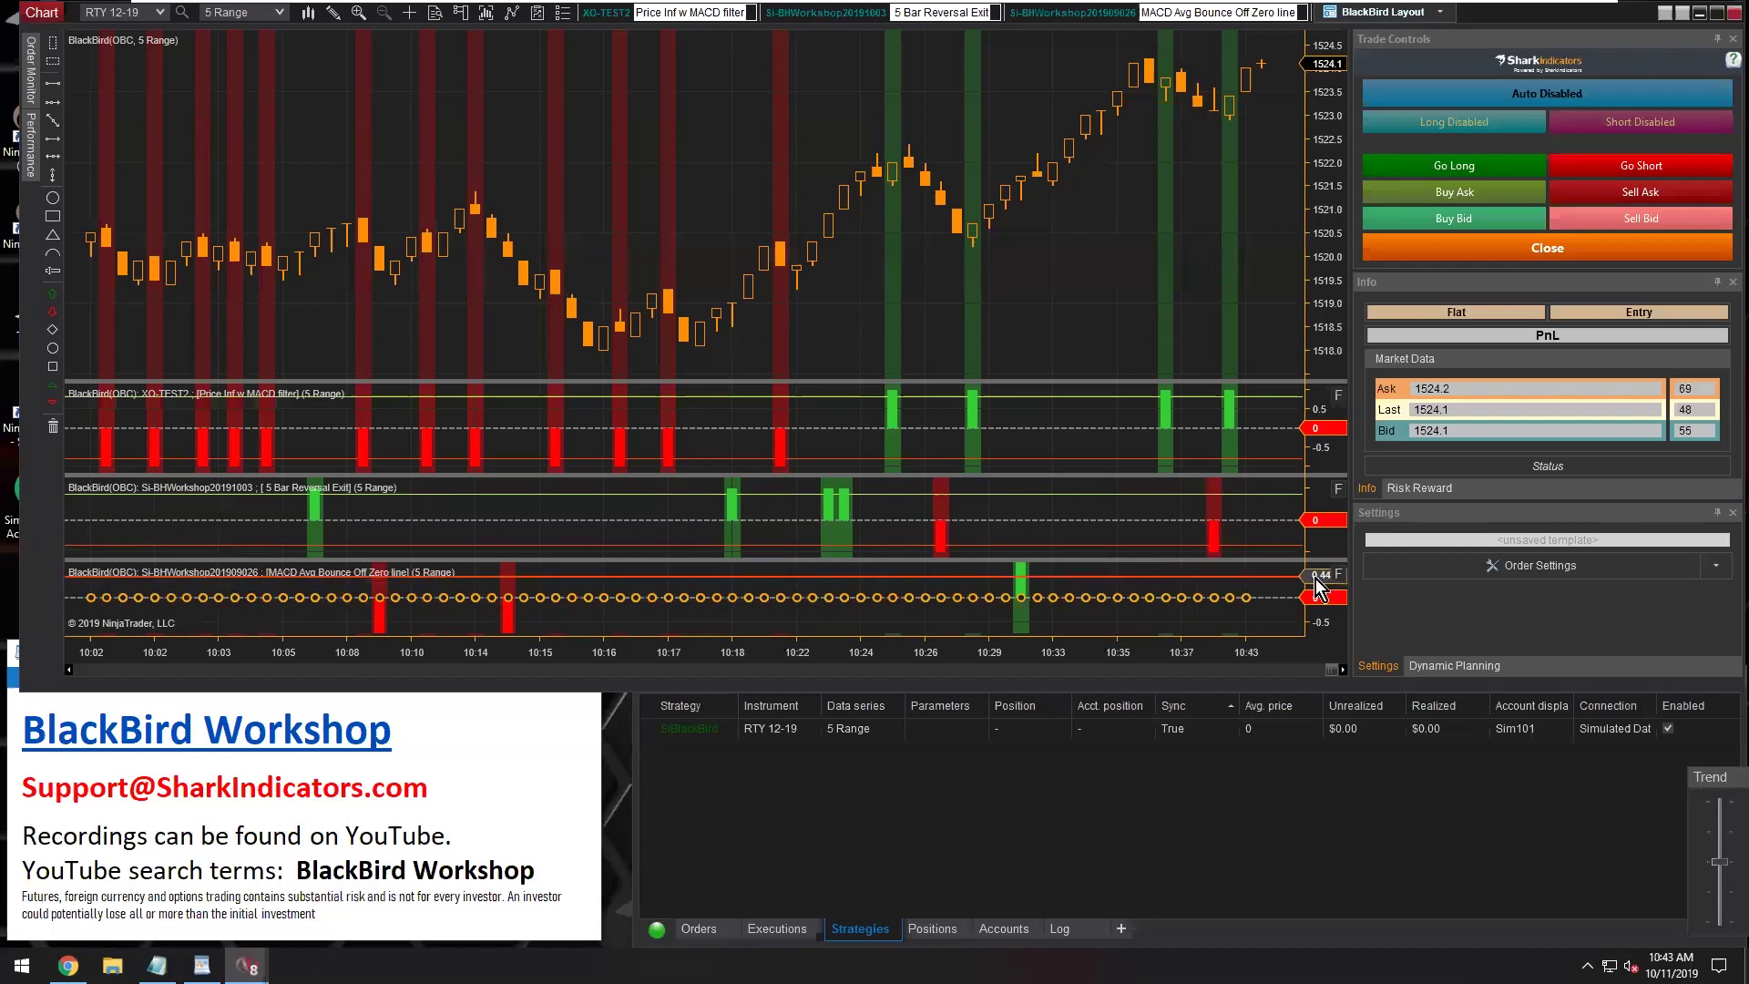
Move the Si-BHWorkshop201909026 panel above the Si-BHWorkshop20191003 panel and resize the panels to enlarge the price chart
{"action": "right_click", "coordinate": [1319, 580]}
{"action": "left_click", "coordinate": [1369, 602]}
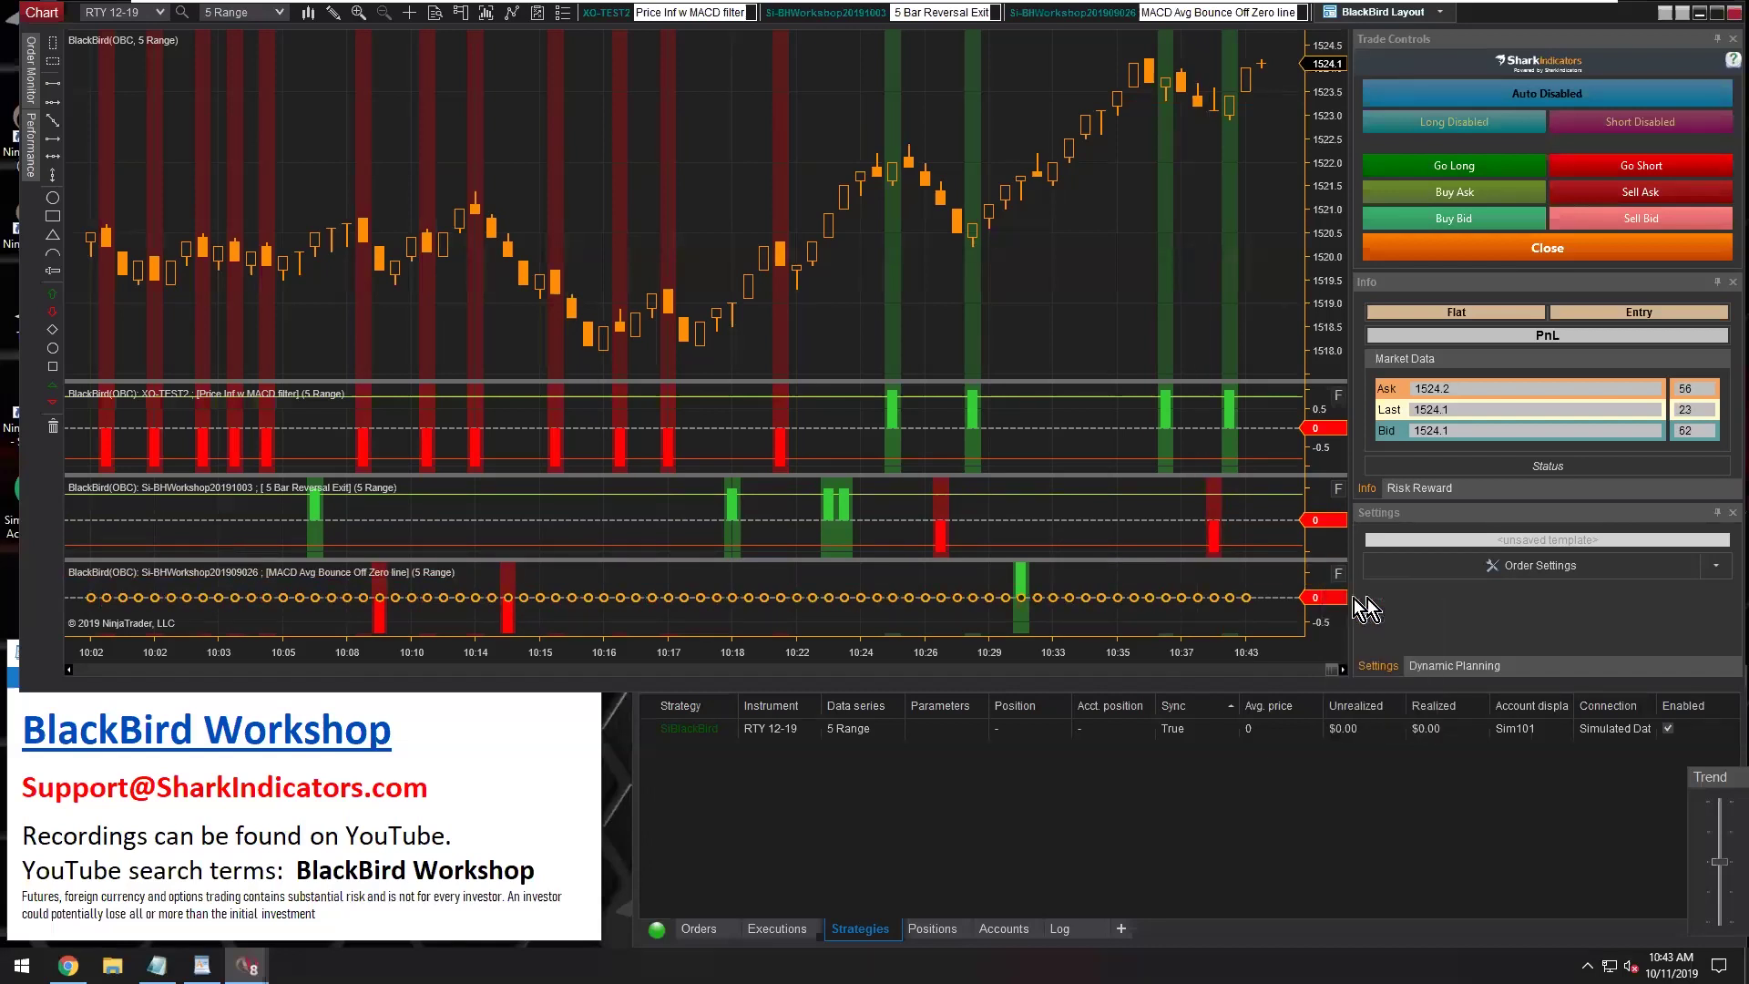
{"action": "left_click_drag", "start_coordinate": [991, 550], "coordinate": [985, 579]}
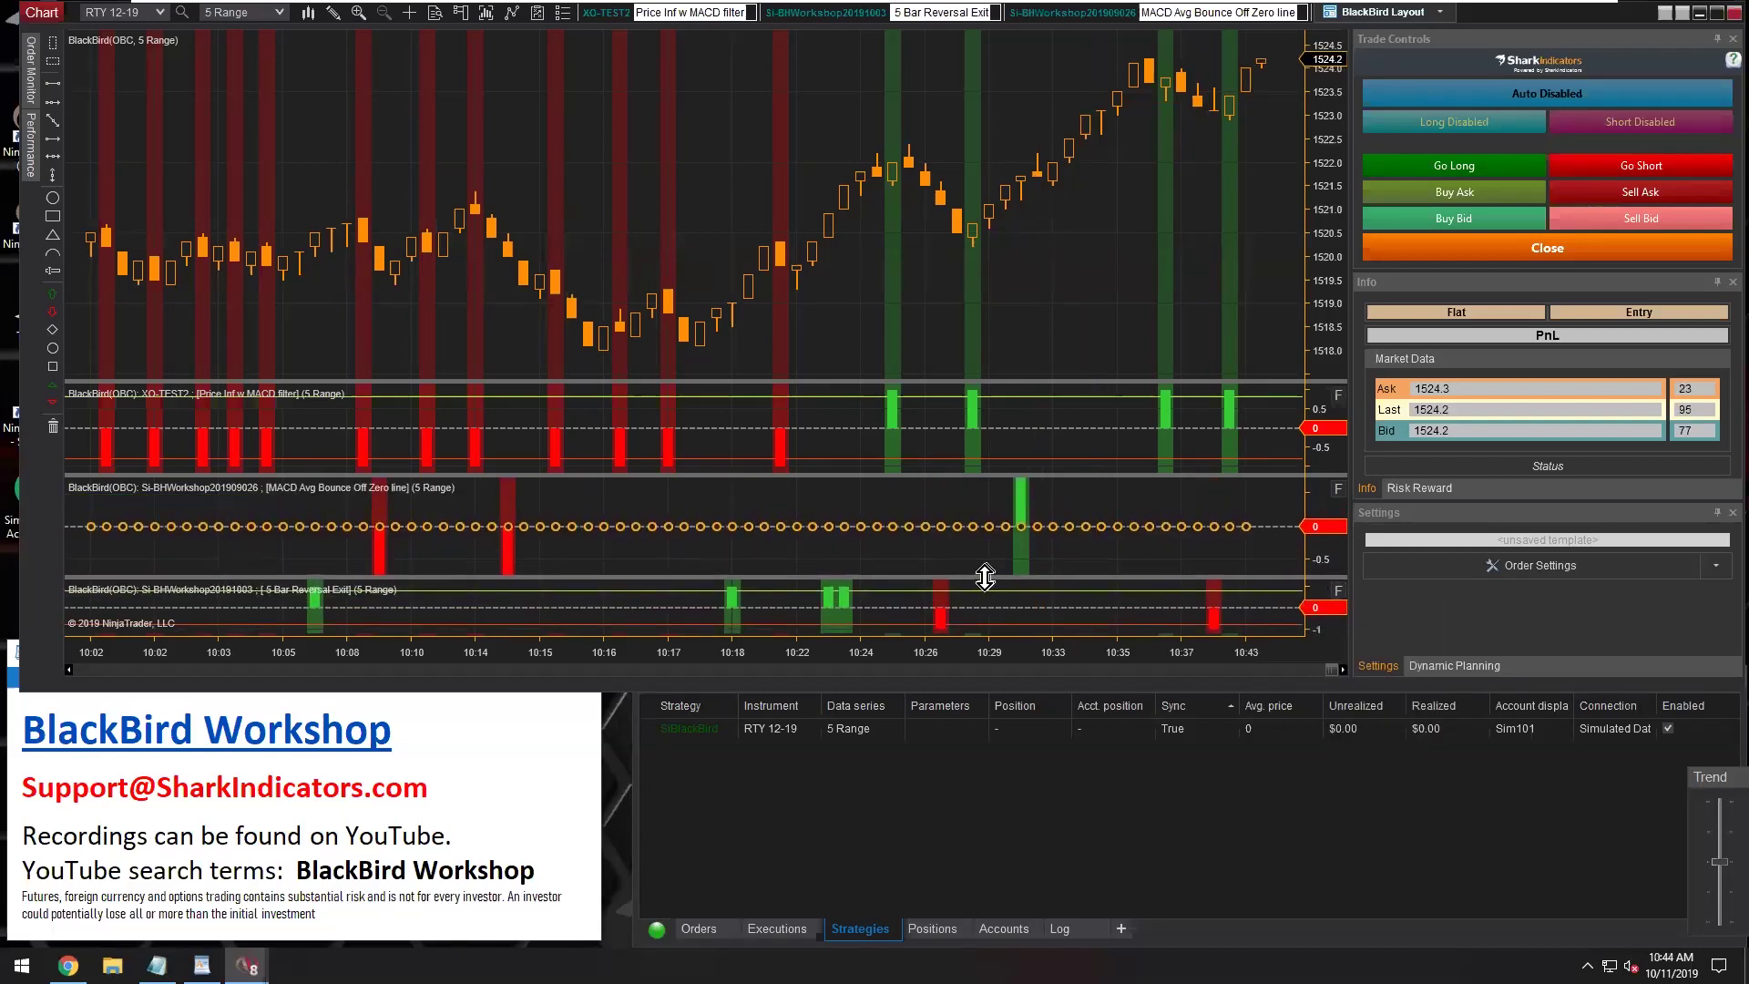
{"action": "right_click", "coordinate": [1319, 505]}
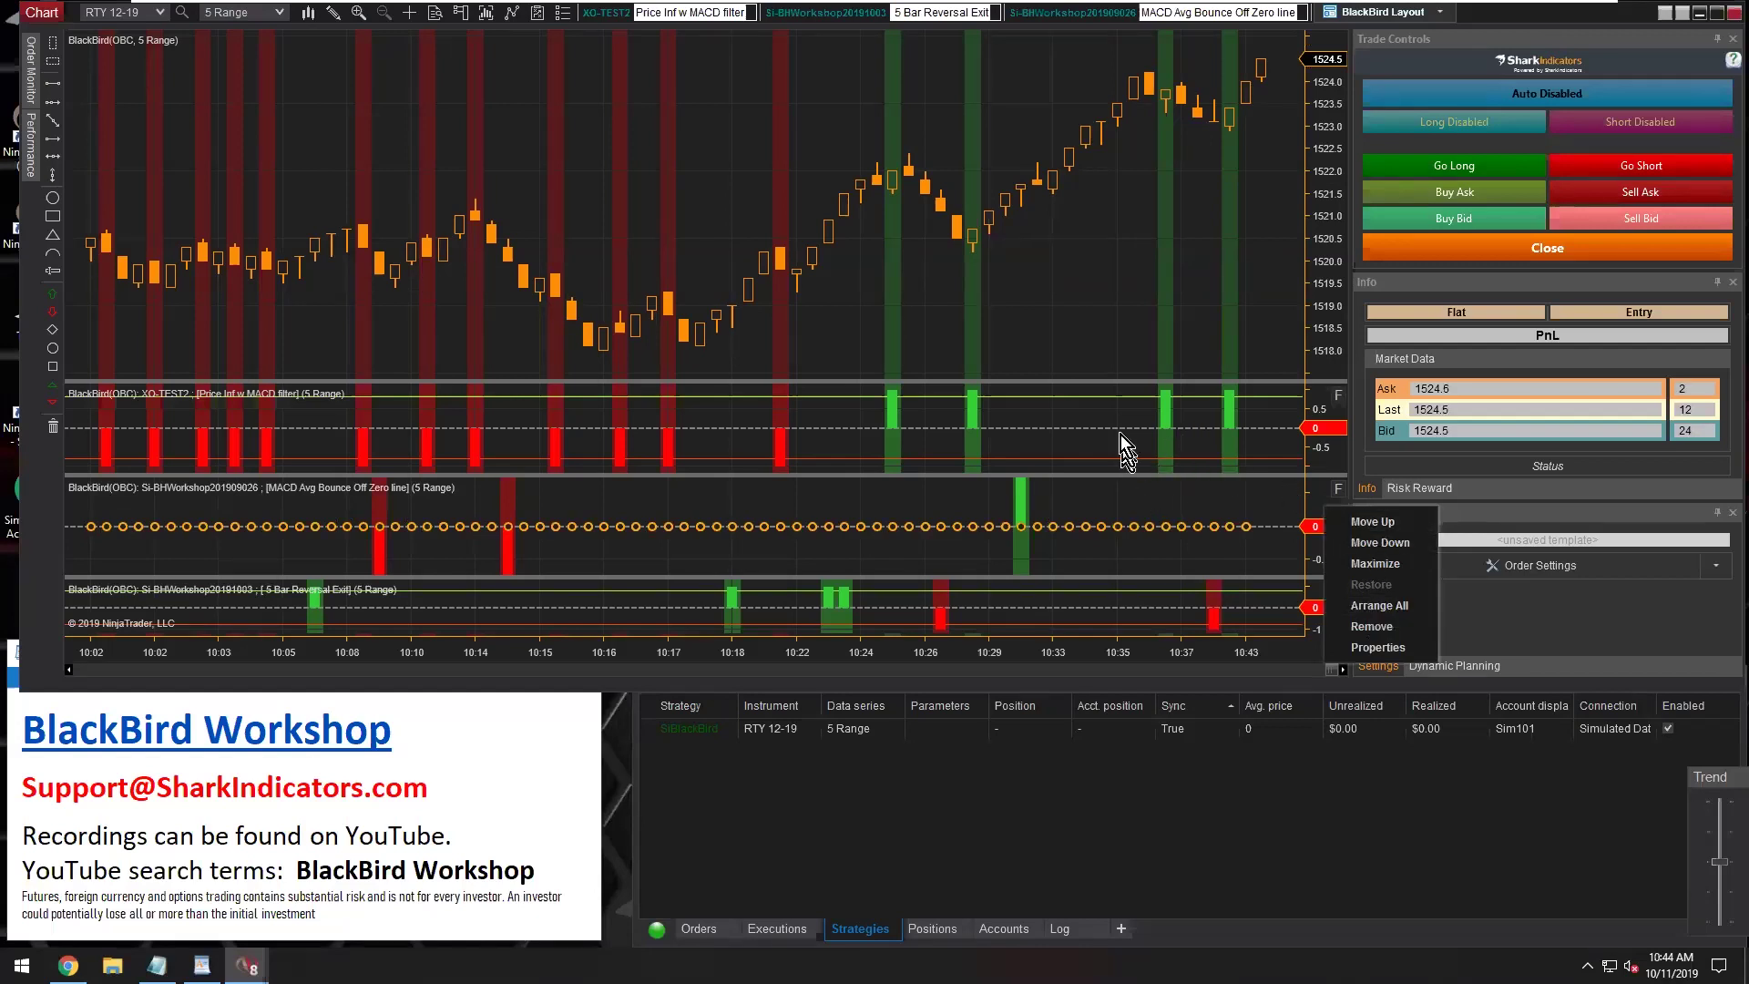
{"action": "left_click", "coordinate": [1086, 505]}
{"action": "left_click_drag", "start_coordinate": [1062, 484], "coordinate": [1062, 498]}
{"action": "left_click_drag", "start_coordinate": [1062, 386], "coordinate": [1057, 449]}
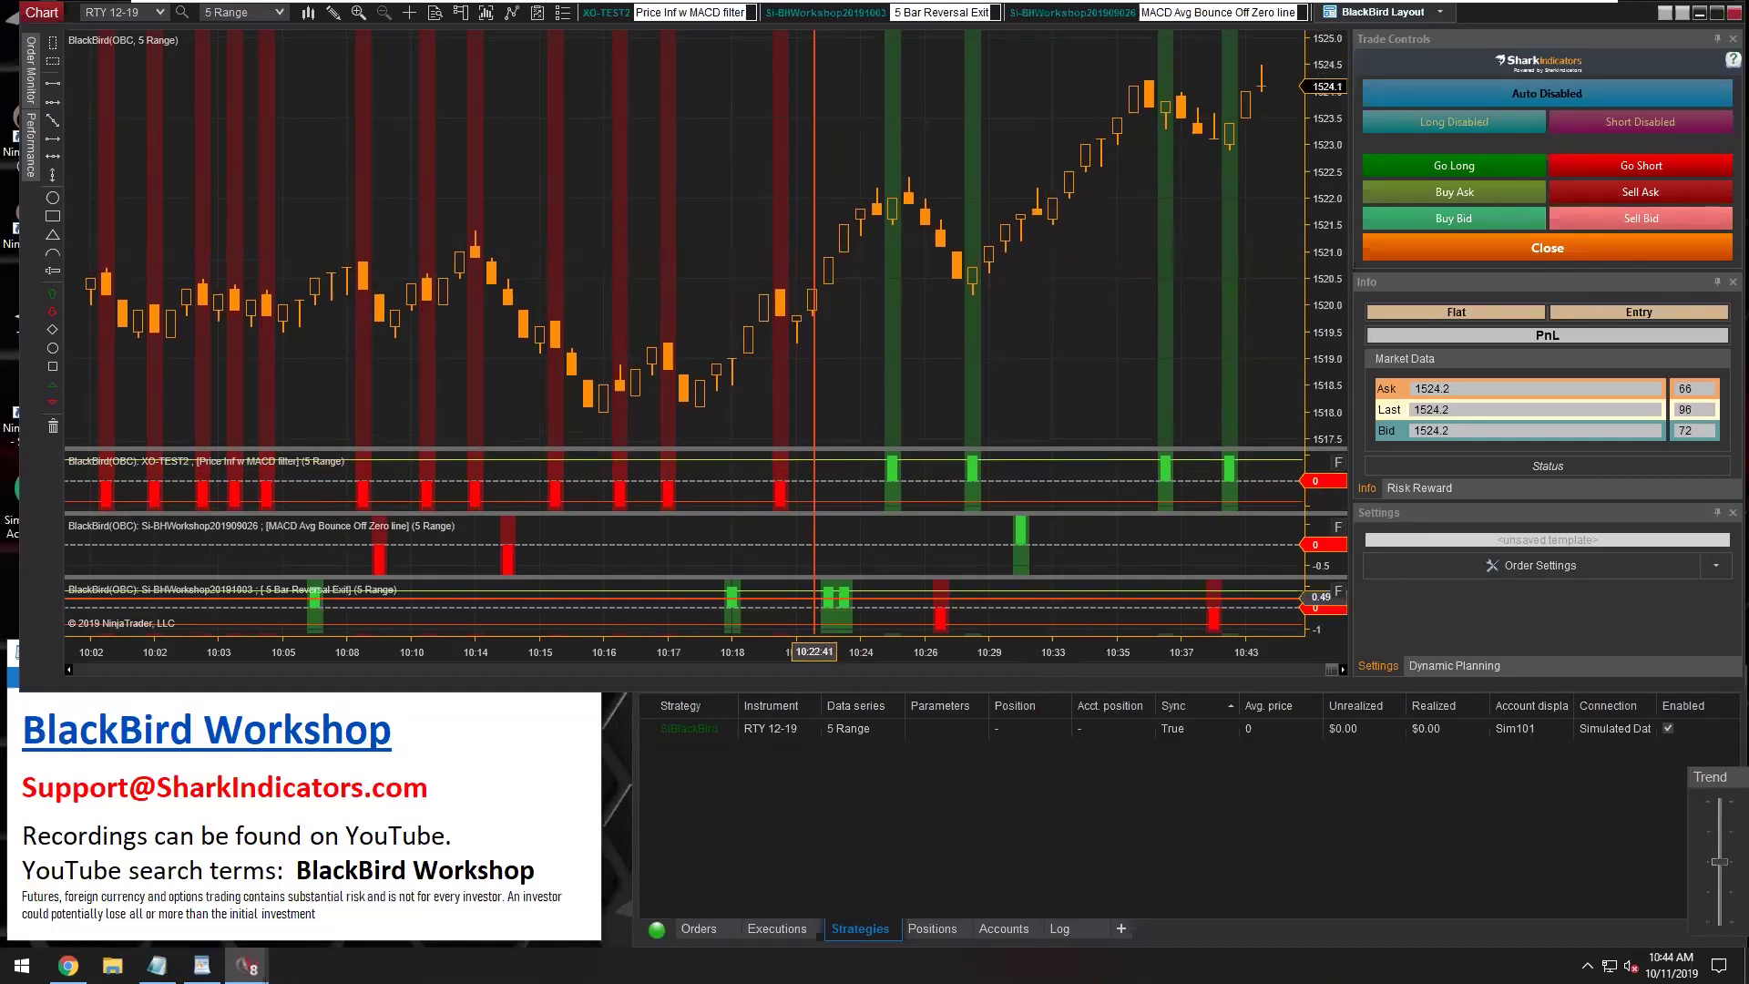
{"action": "left_click", "coordinate": [732, 603]}
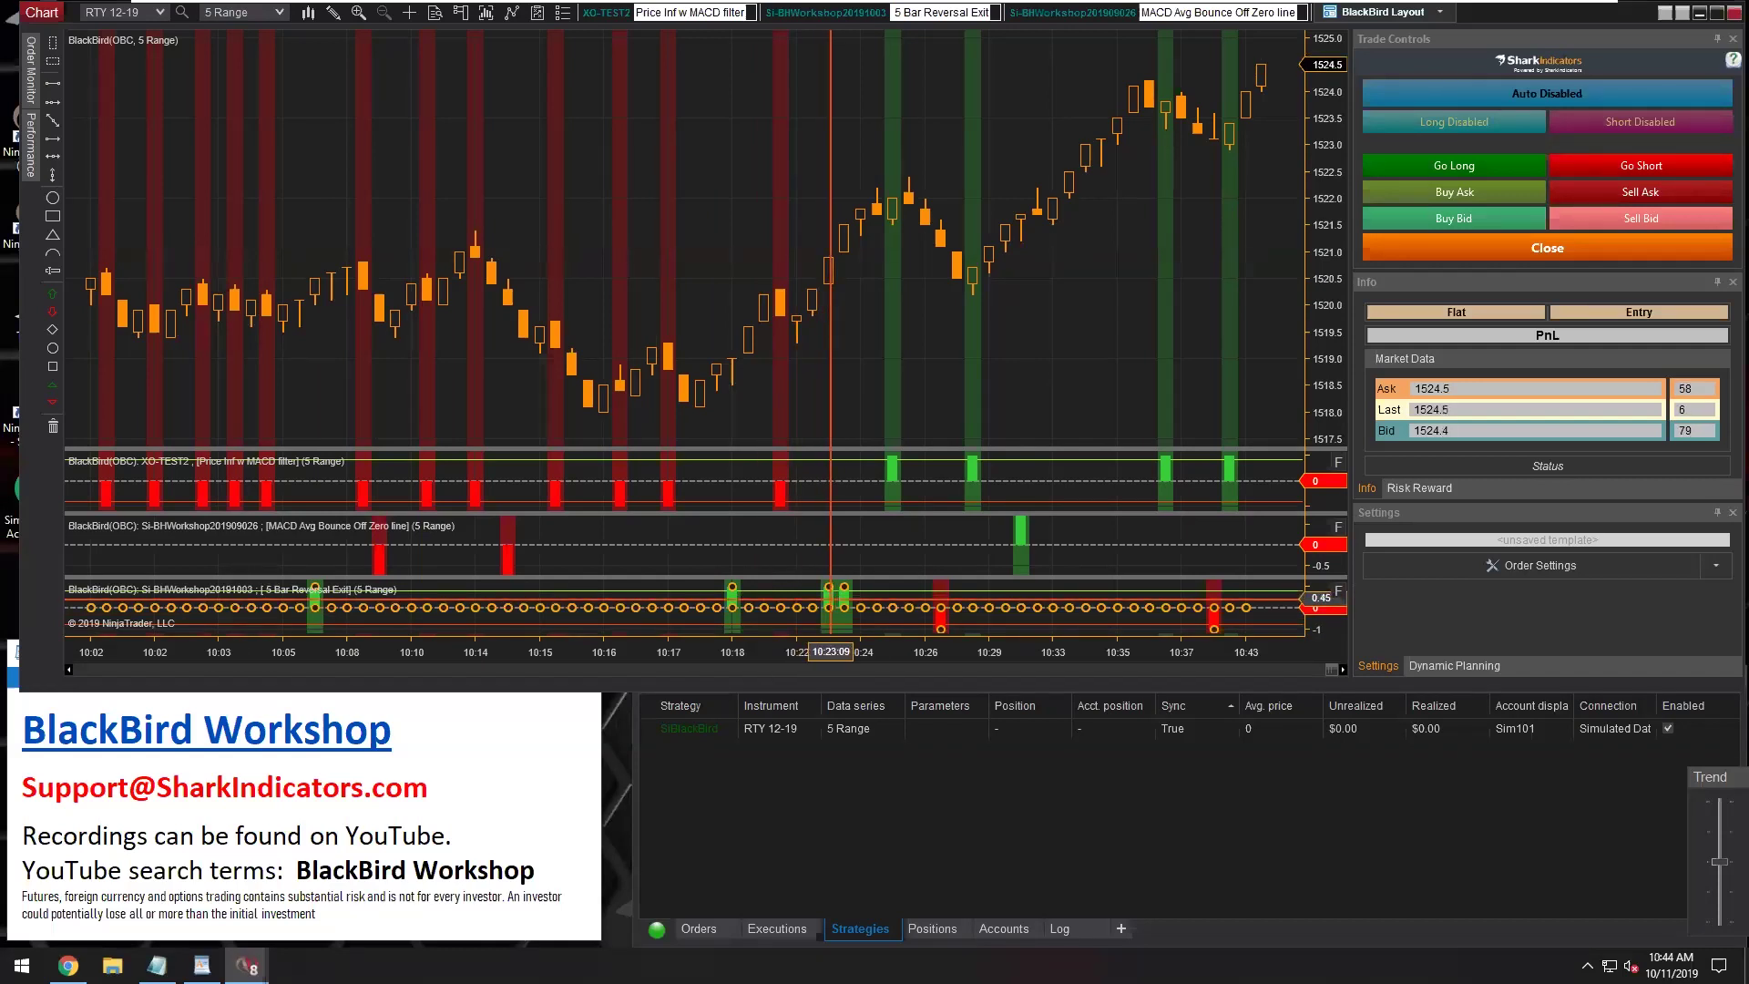
In the indicator properties of the Si-BHWorkshop20191003 signal, set the Long Confidence plot color to Gold
{"action": "double_click", "coordinate": [832, 607]}
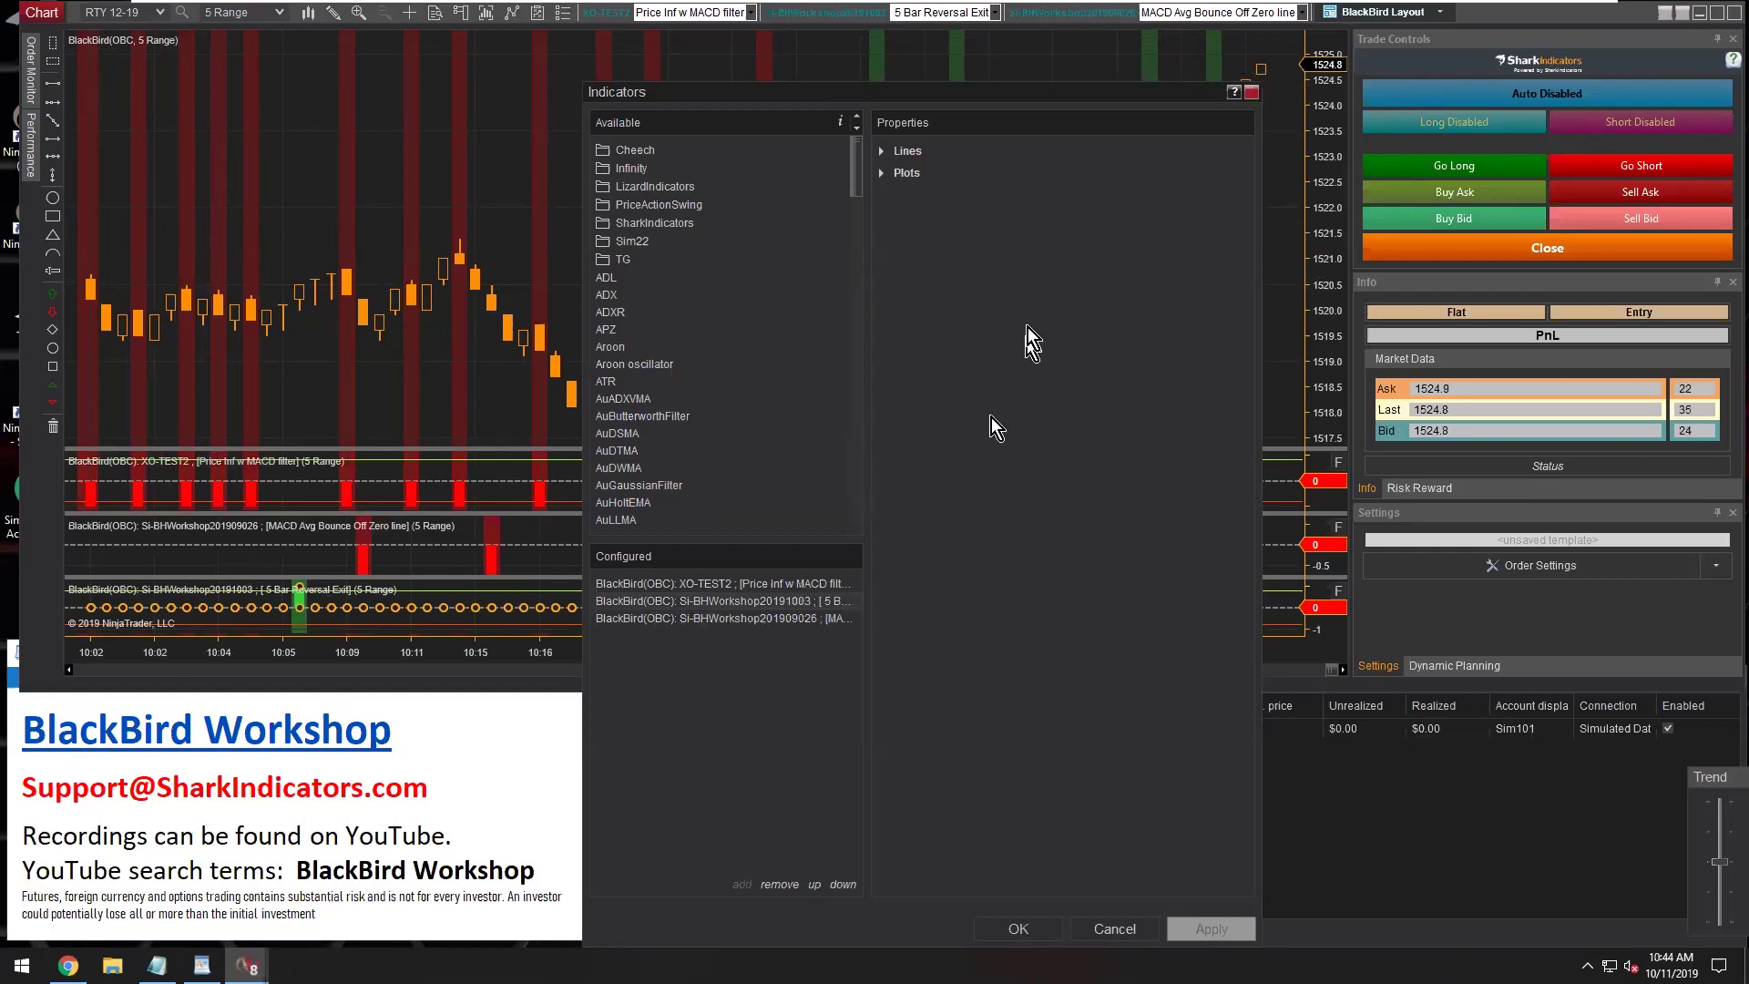
{"action": "left_click", "coordinate": [882, 177]}
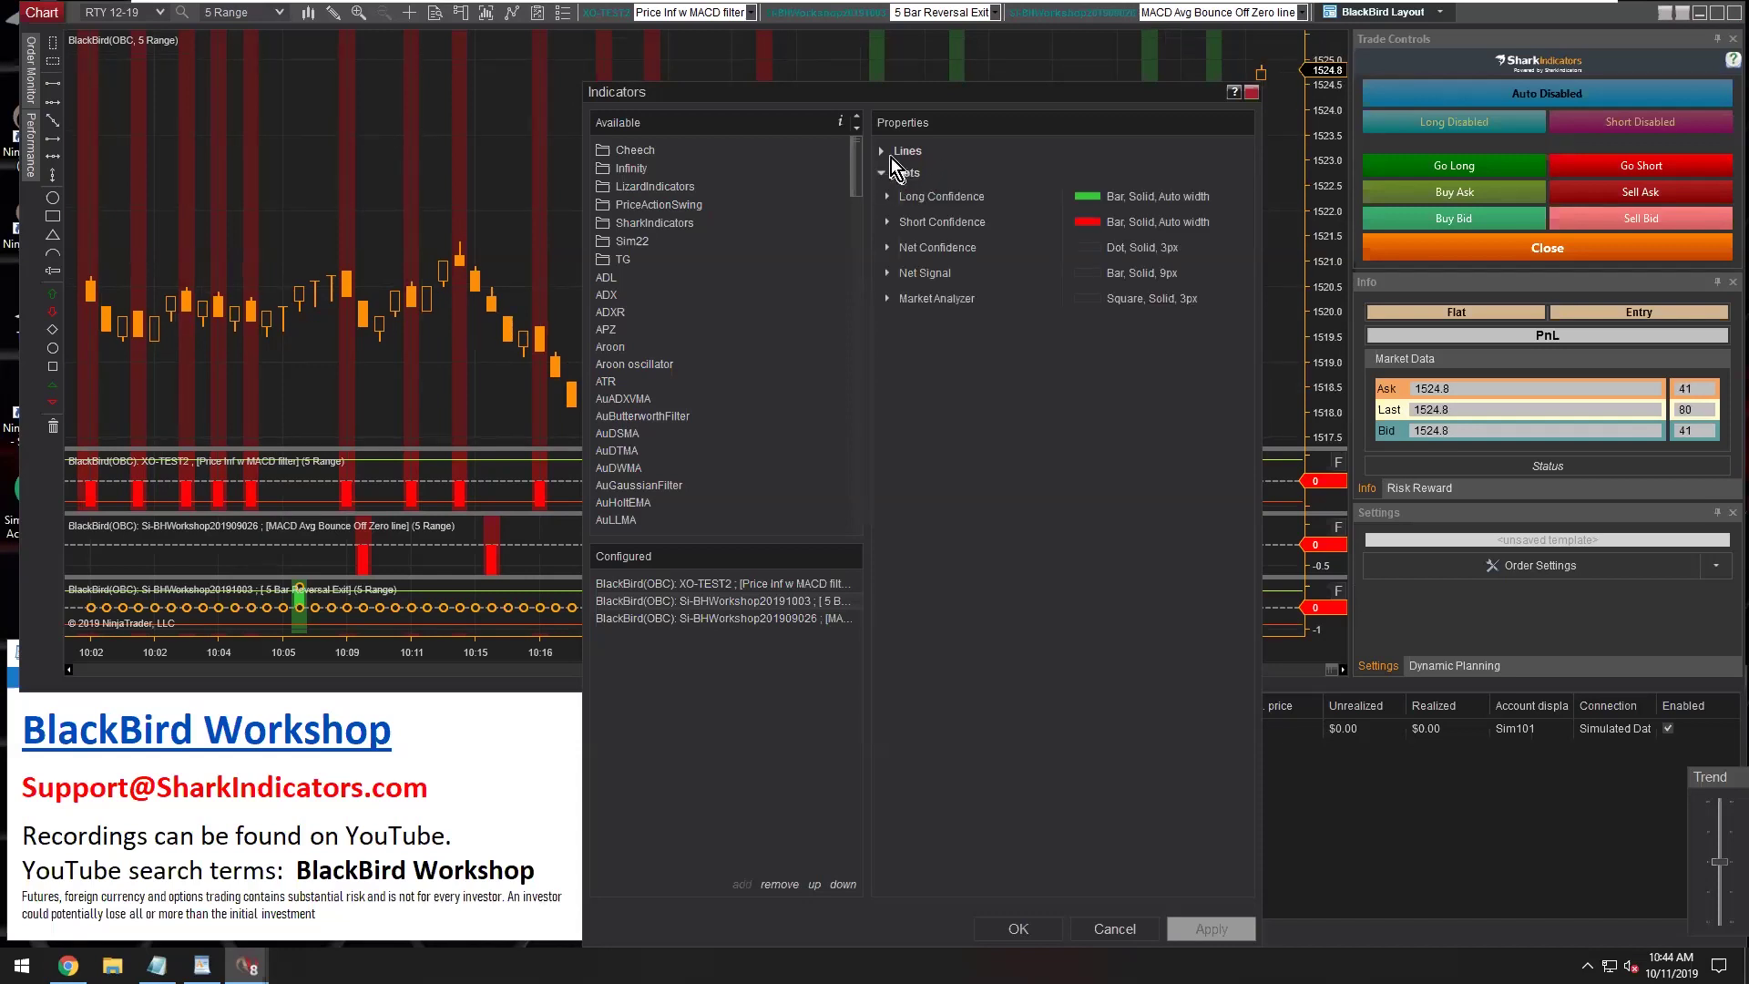
{"action": "left_click", "coordinate": [884, 153]}
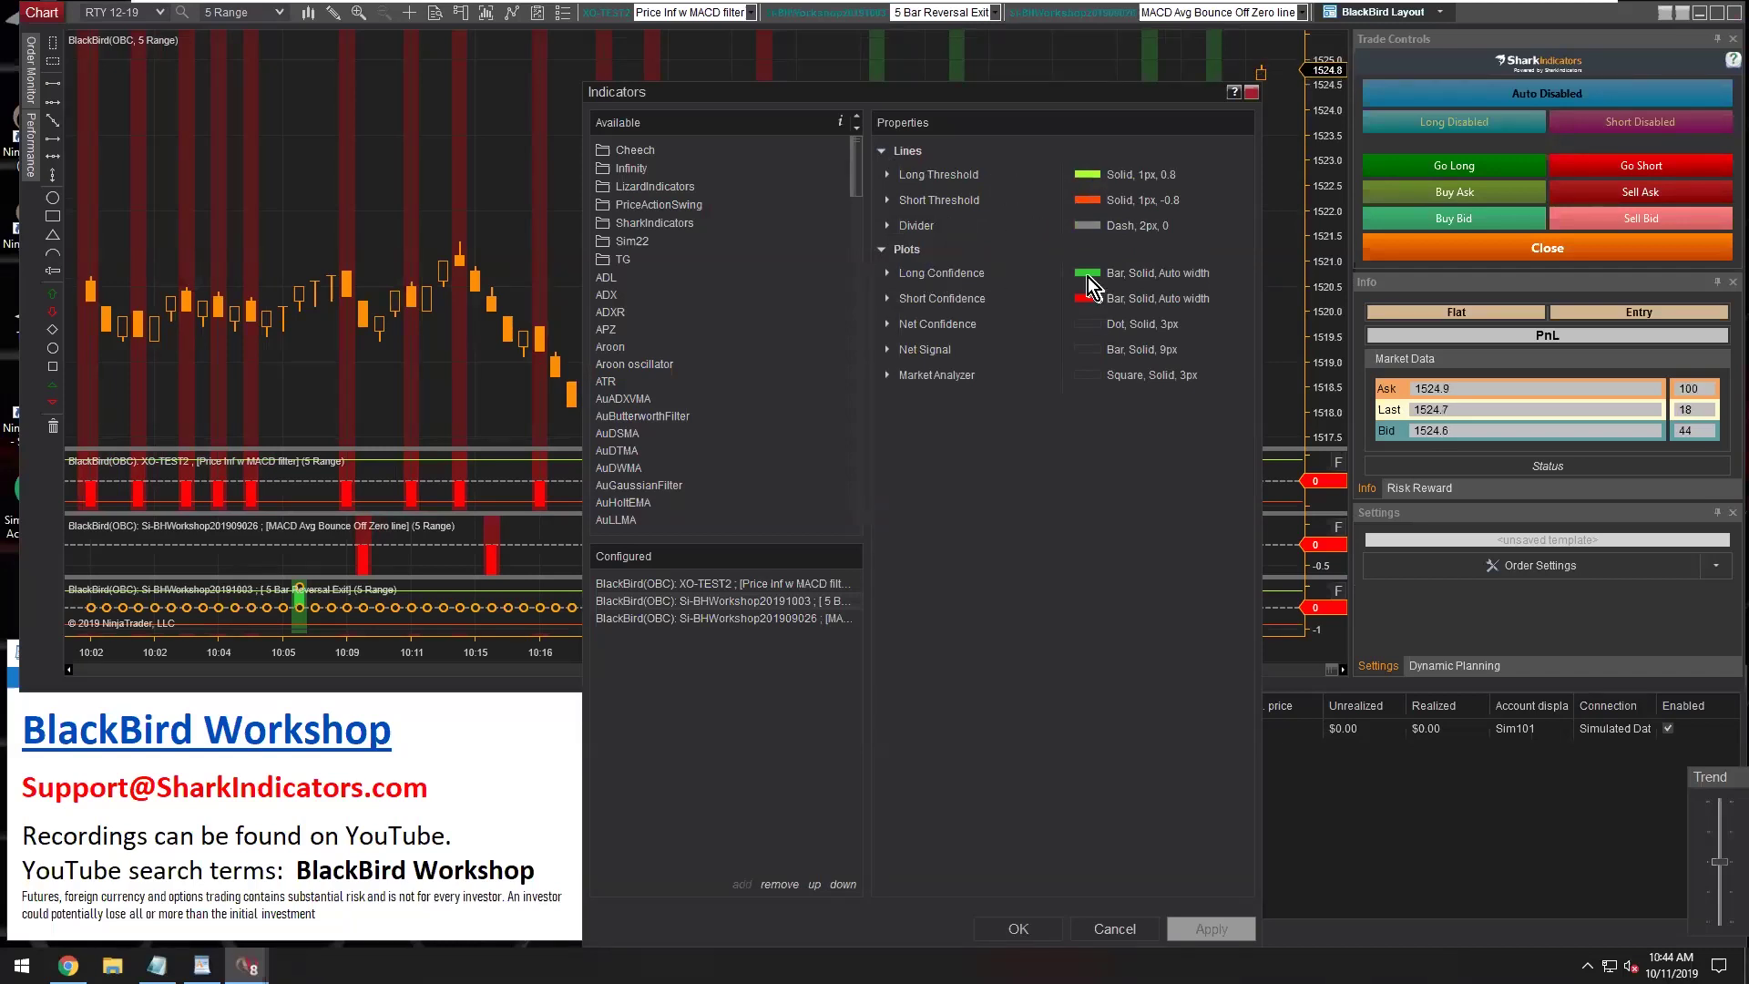
{"action": "left_click", "coordinate": [934, 275]}
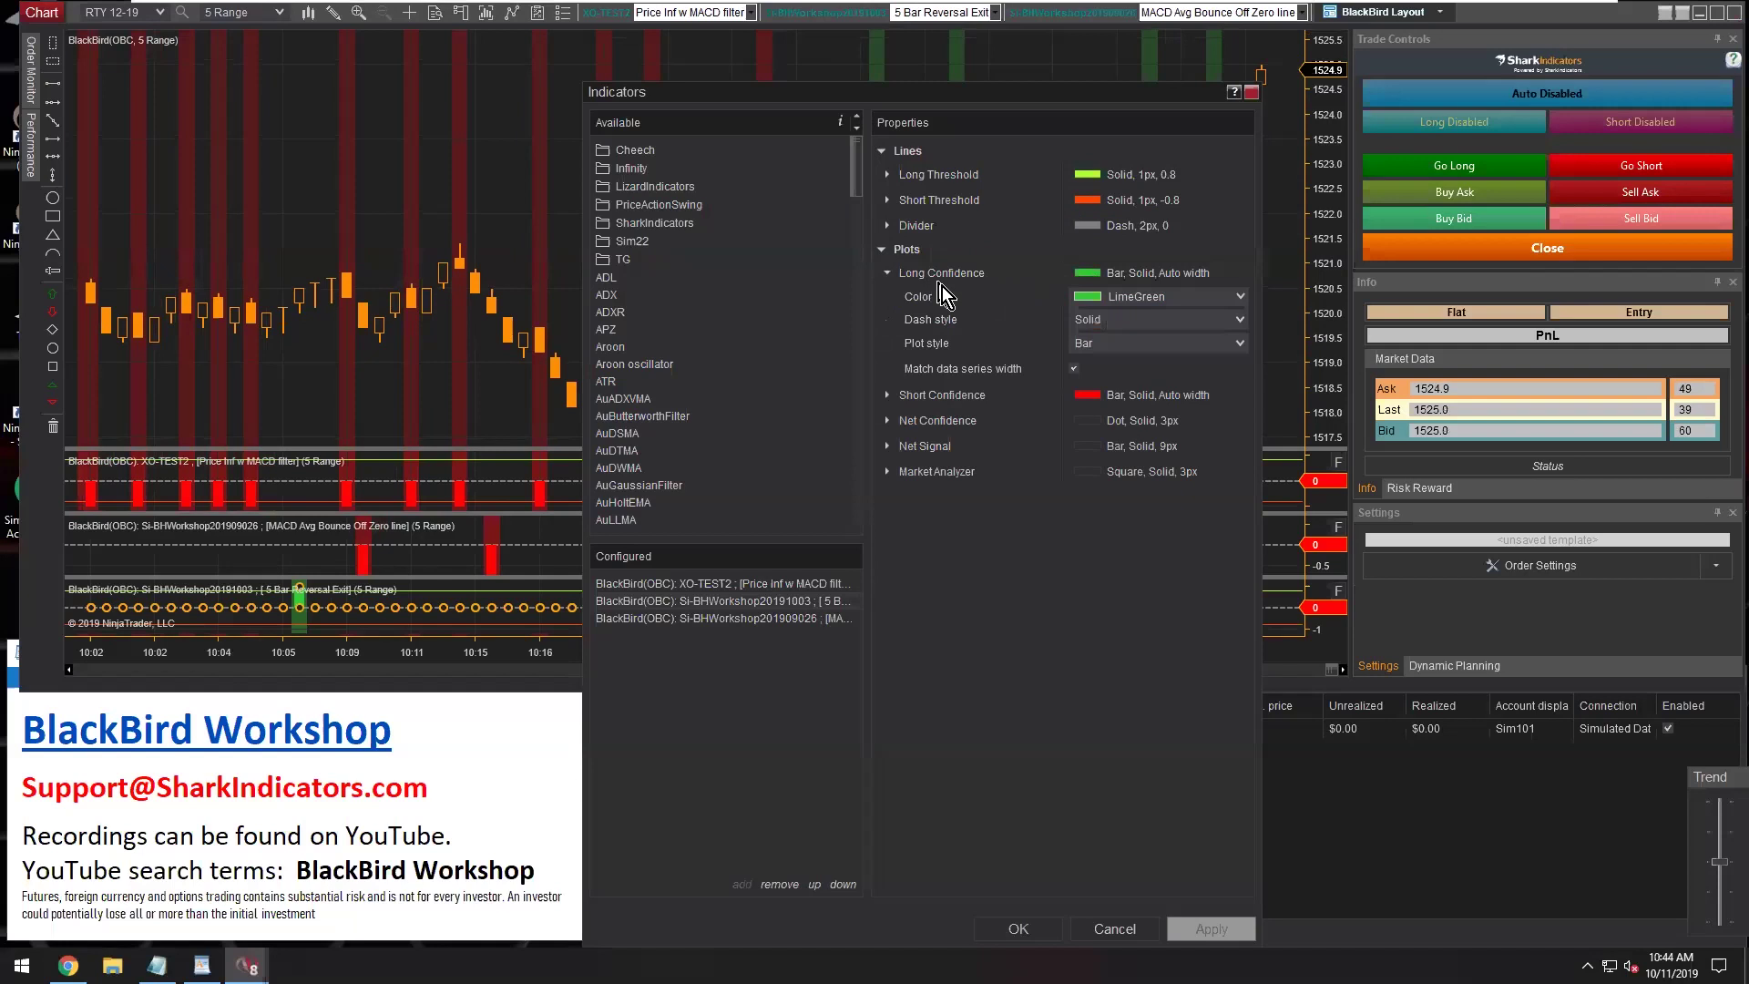
{"action": "left_click", "coordinate": [1238, 298]}
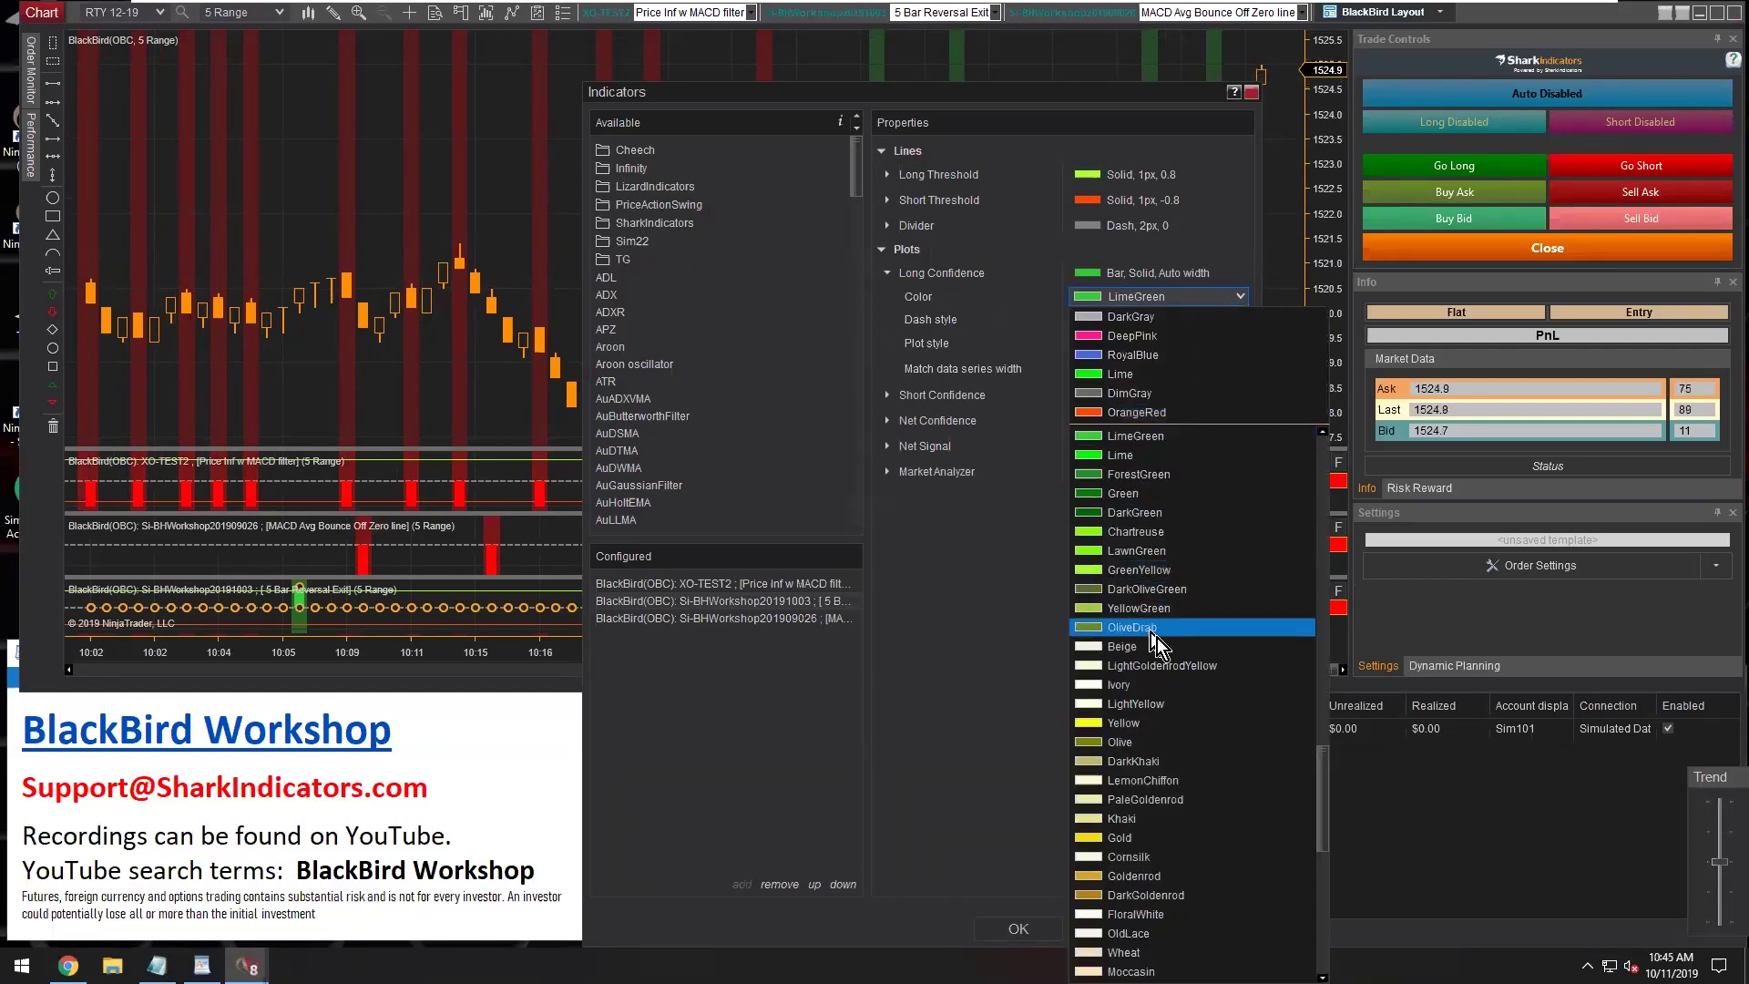
{"action": "scroll", "coordinate": [1155, 645], "scroll_direction": "down", "scroll_amount": 3}
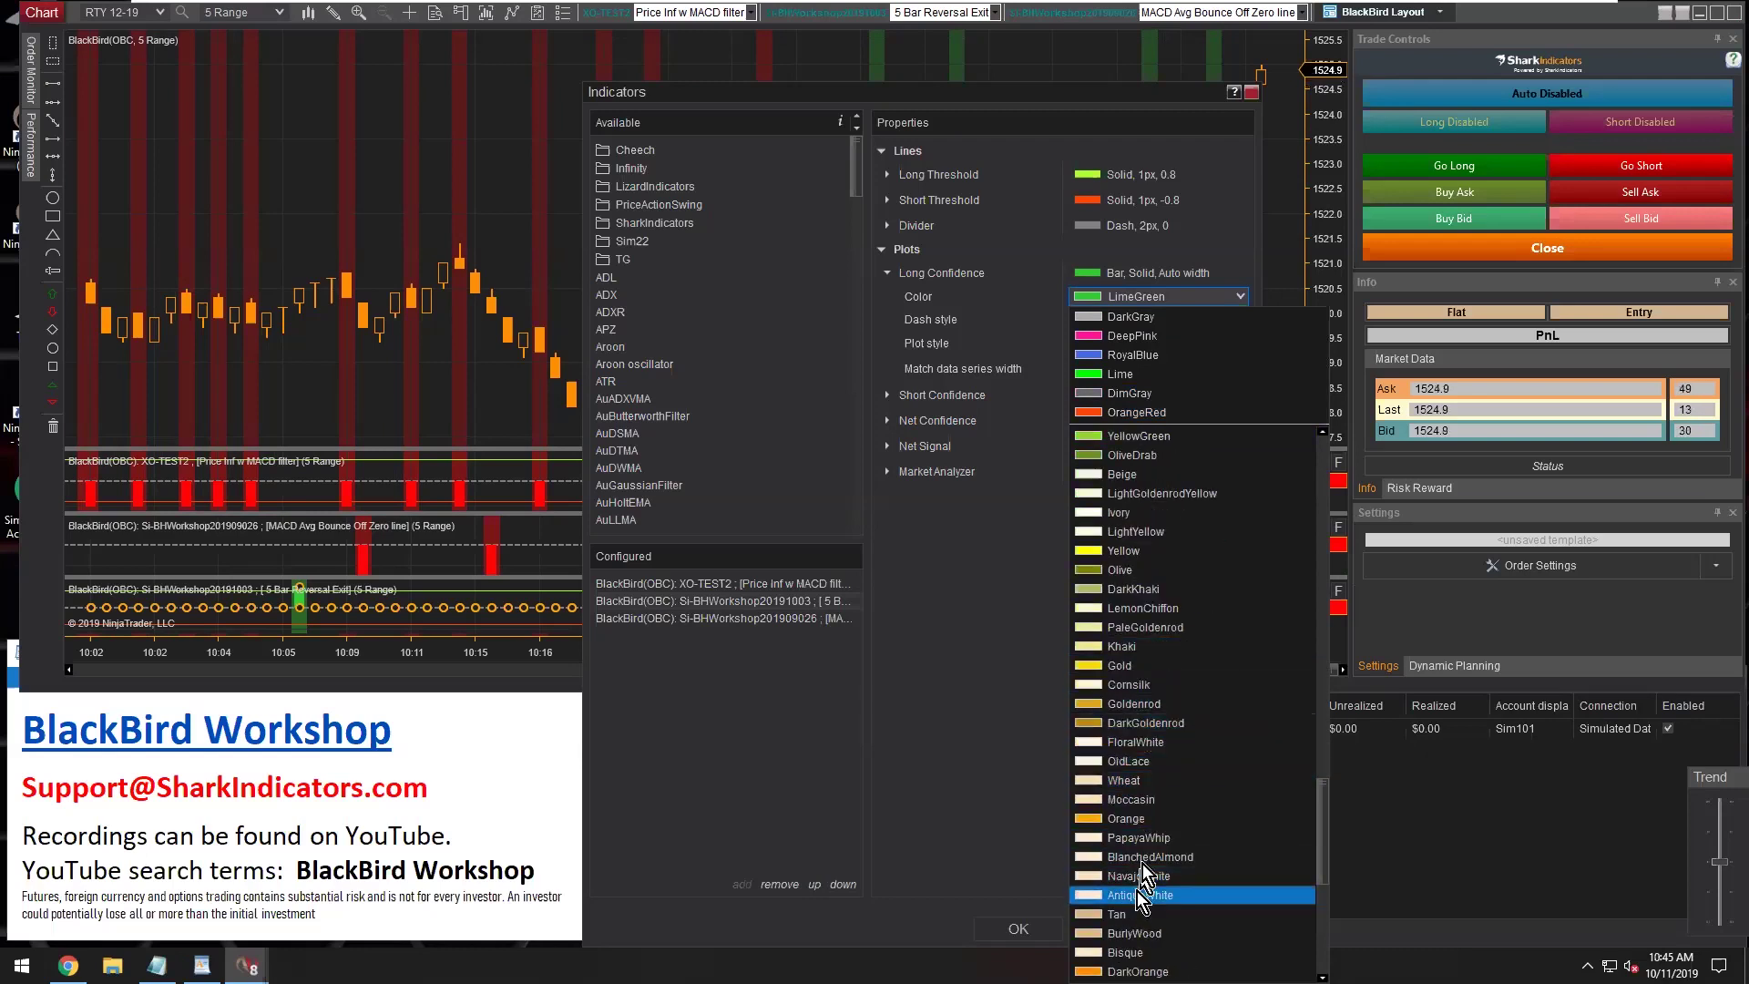
{"action": "left_click", "coordinate": [1104, 668]}
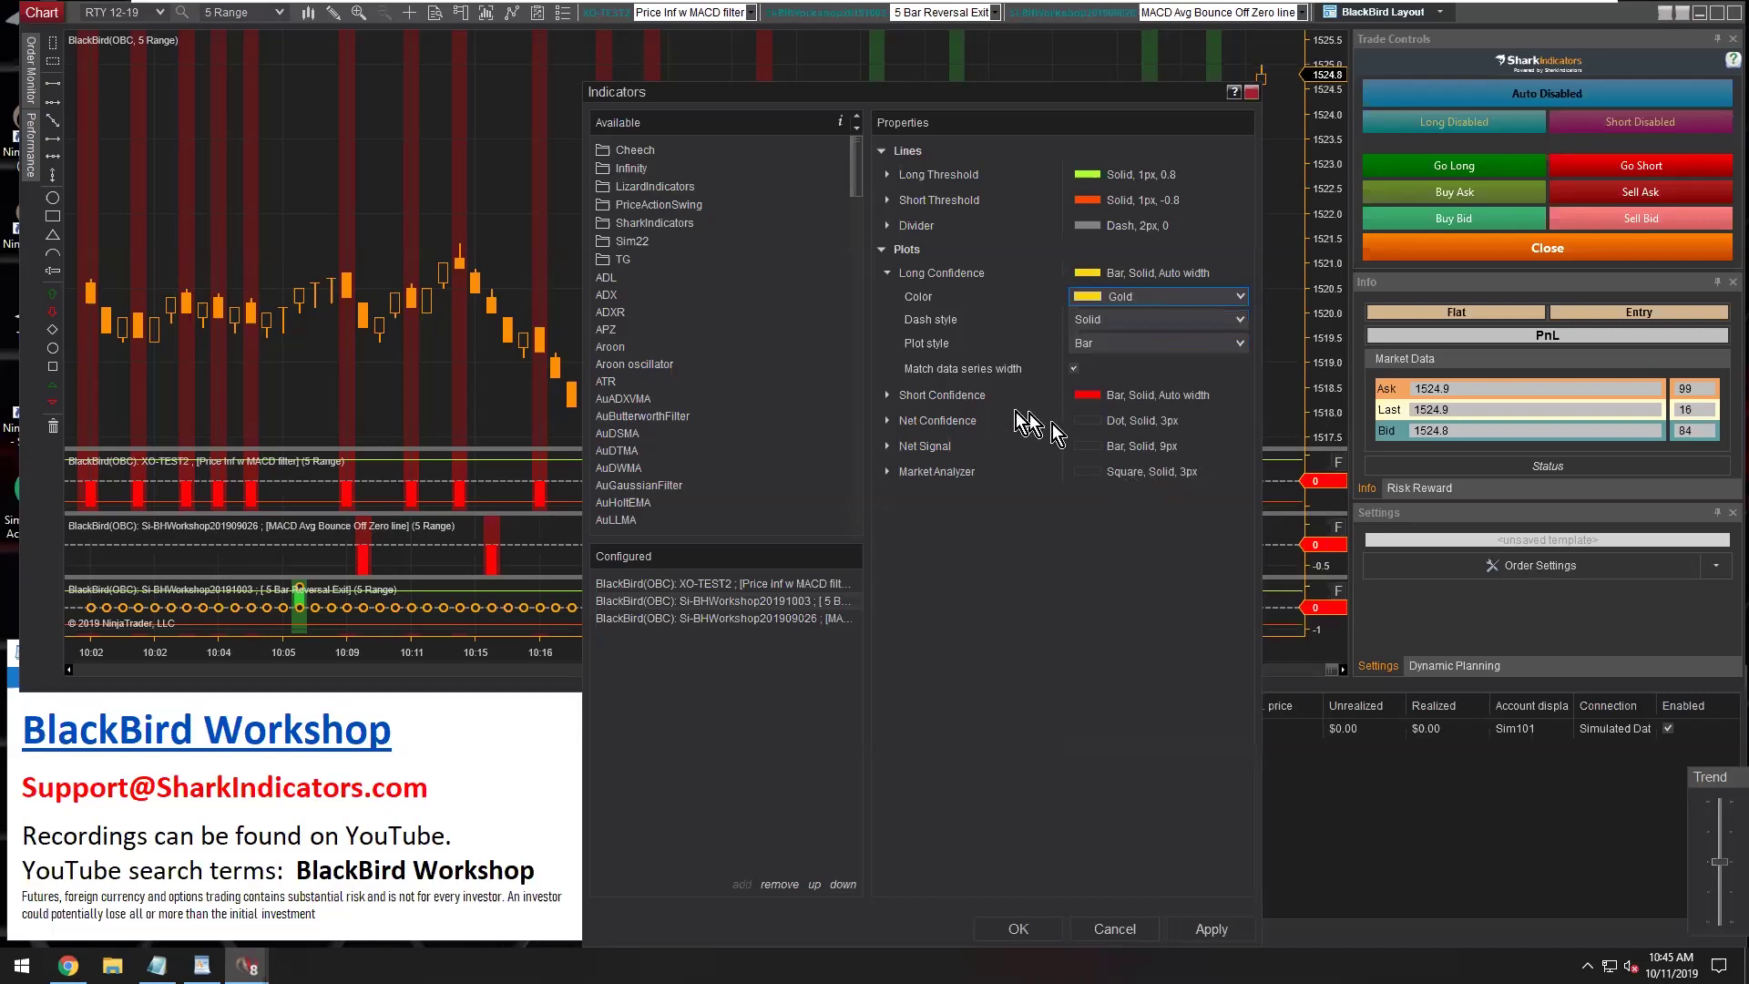
Set the Short Confidence plot color of the Si-BHWorkshop20191003 signal to DarkOrchid and apply the indicator changes
{"action": "left_click", "coordinate": [946, 398]}
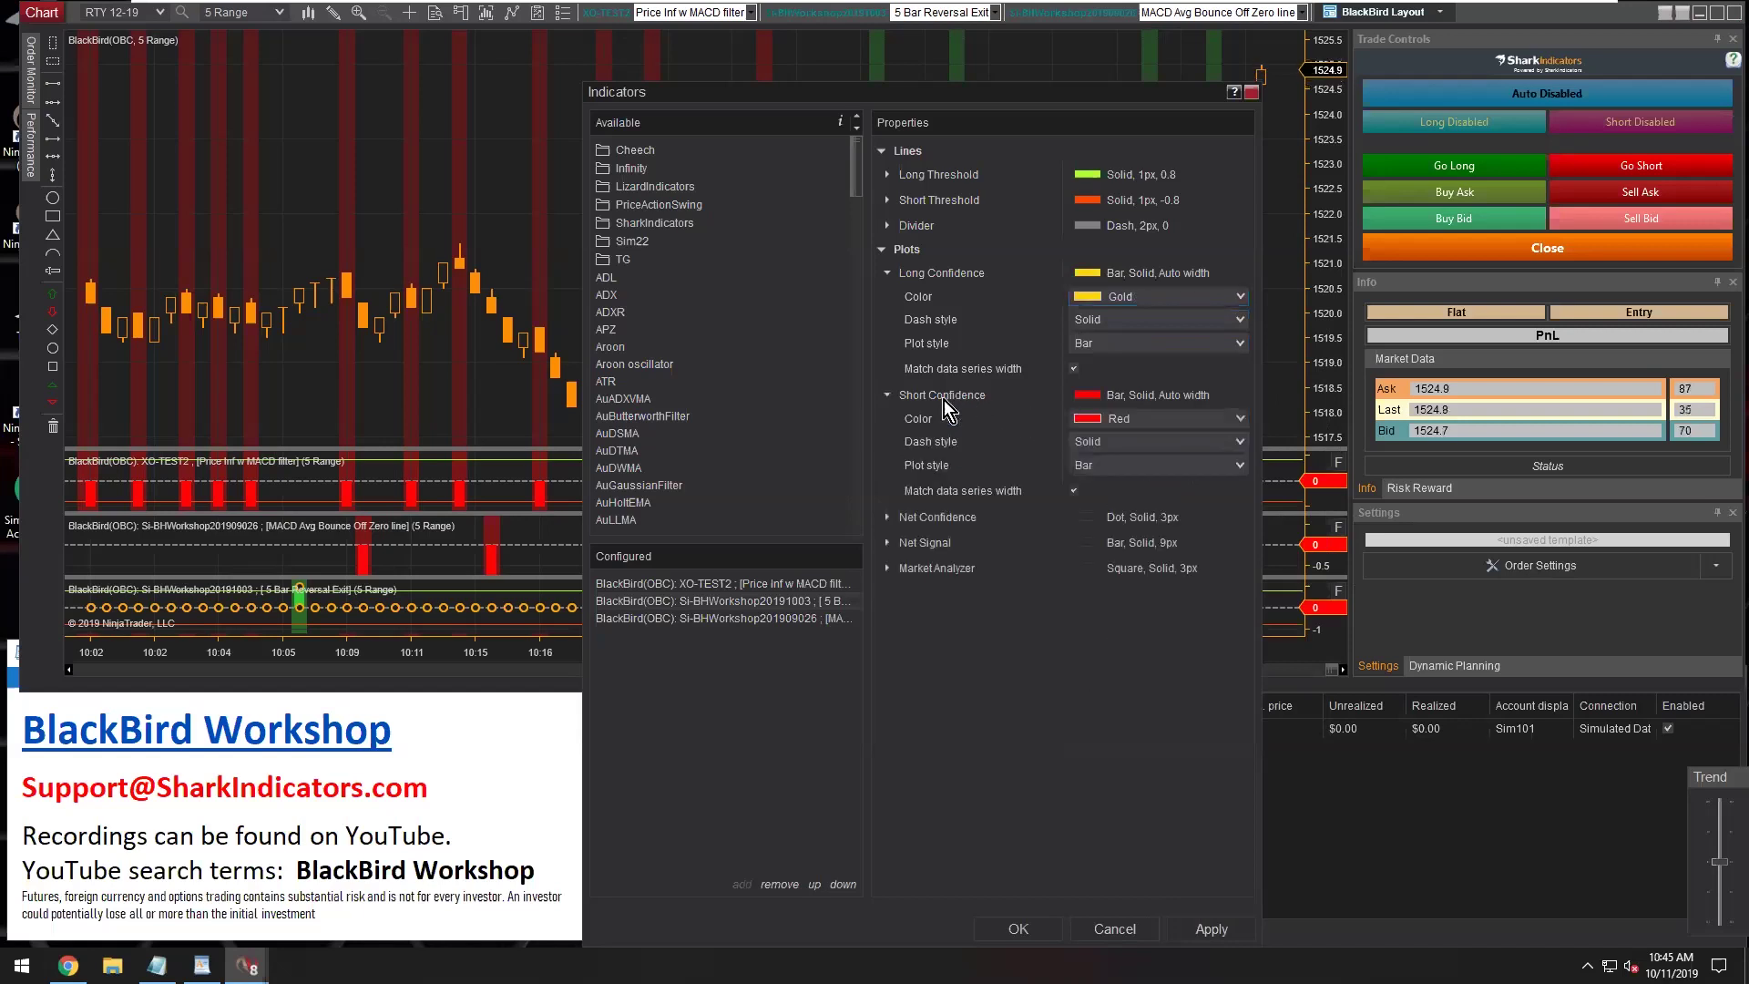
{"action": "left_click", "coordinate": [1200, 421]}
{"action": "scroll", "coordinate": [1193, 744], "scroll_direction": "up", "scroll_amount": 15}
{"action": "scroll", "coordinate": [1190, 745], "scroll_direction": "up", "scroll_amount": 11}
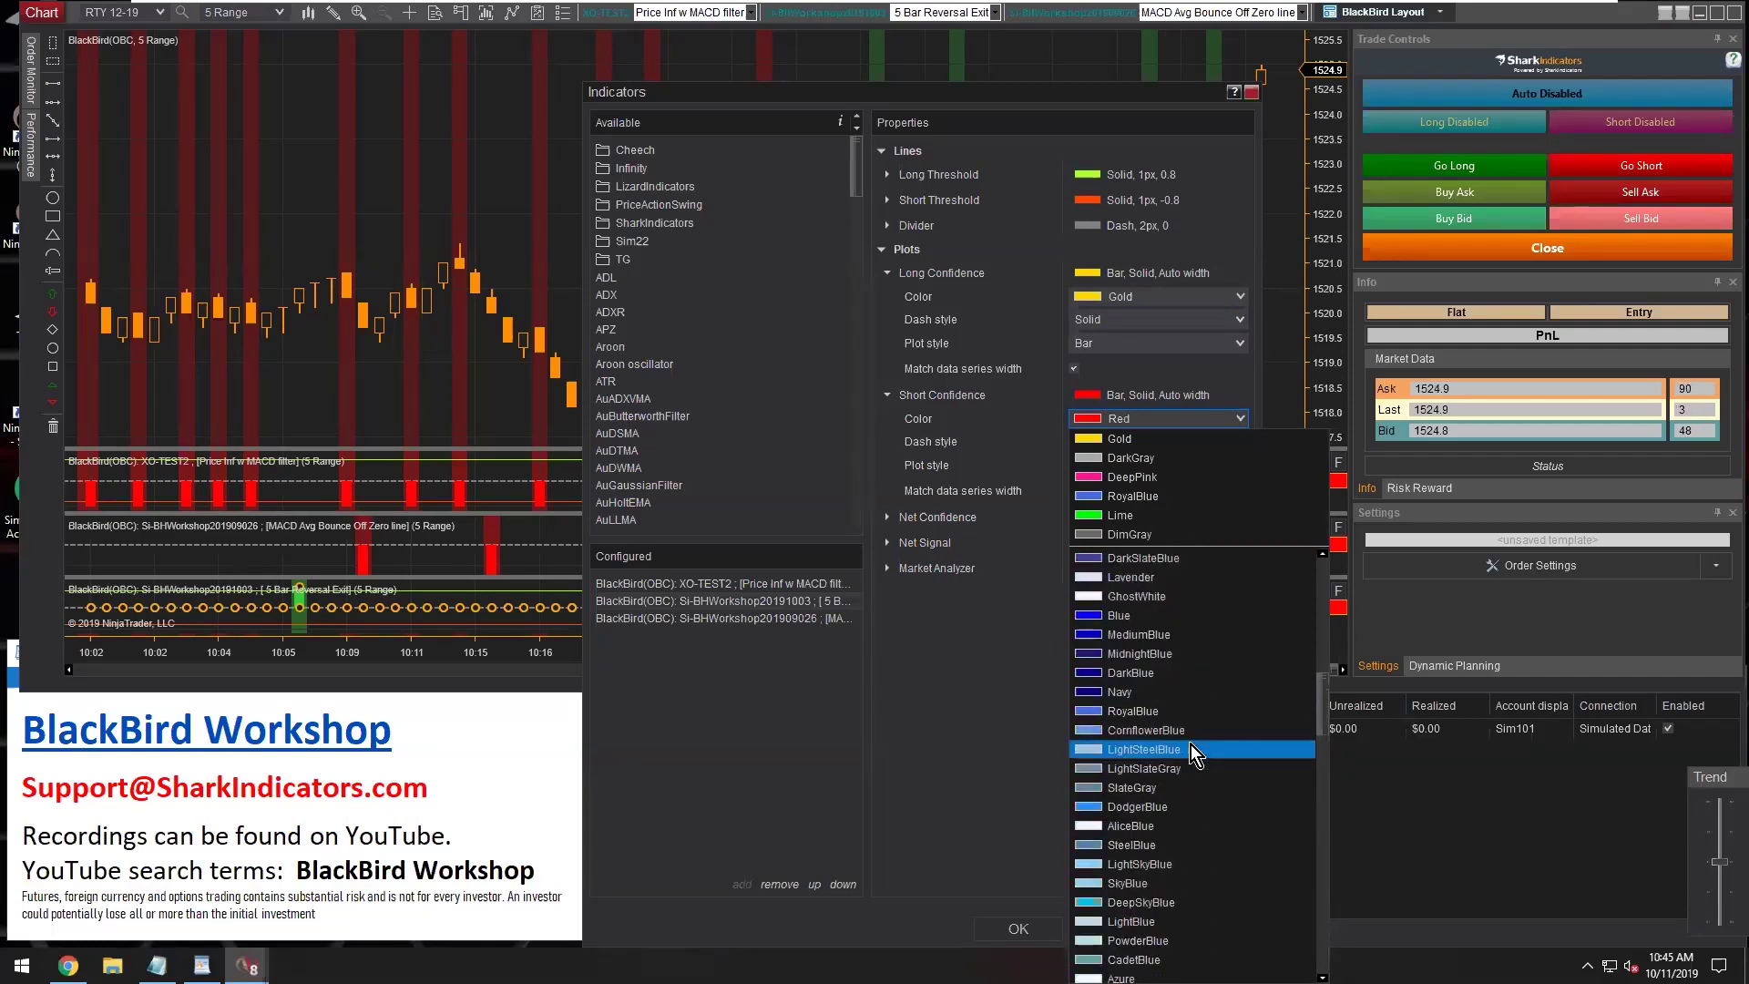
{"action": "scroll", "coordinate": [1195, 753], "scroll_direction": "up", "scroll_amount": 3}
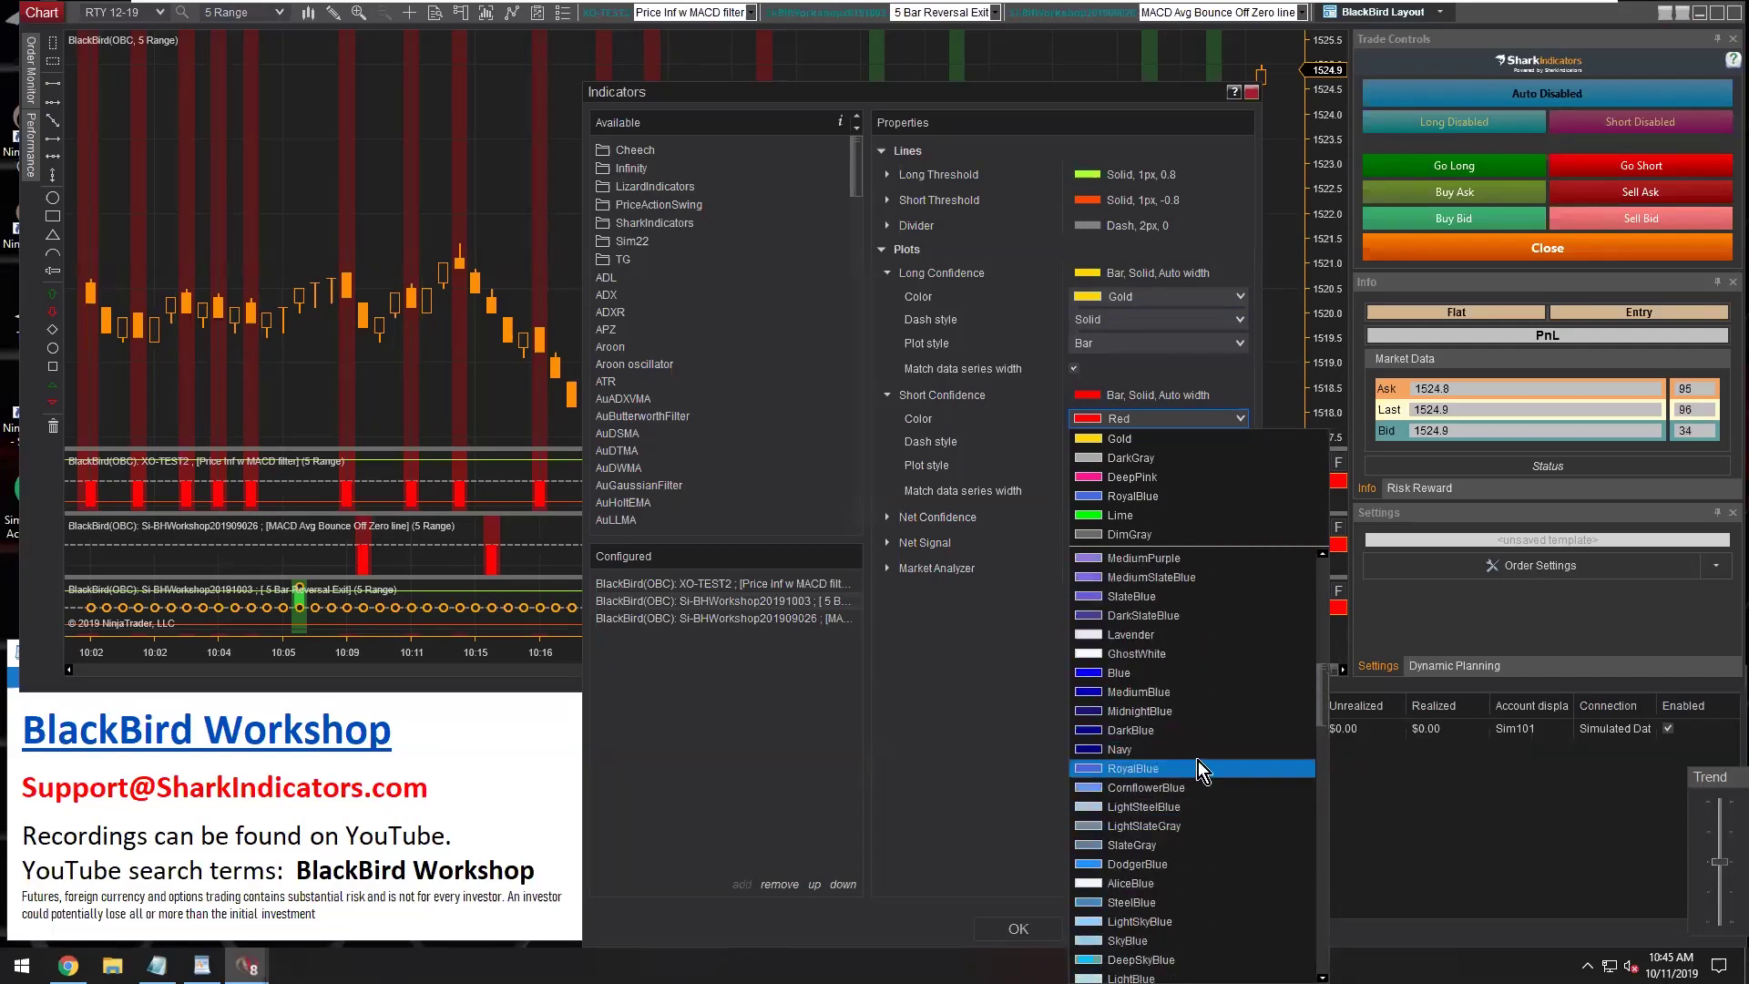
{"action": "left_click", "coordinate": [1141, 616]}
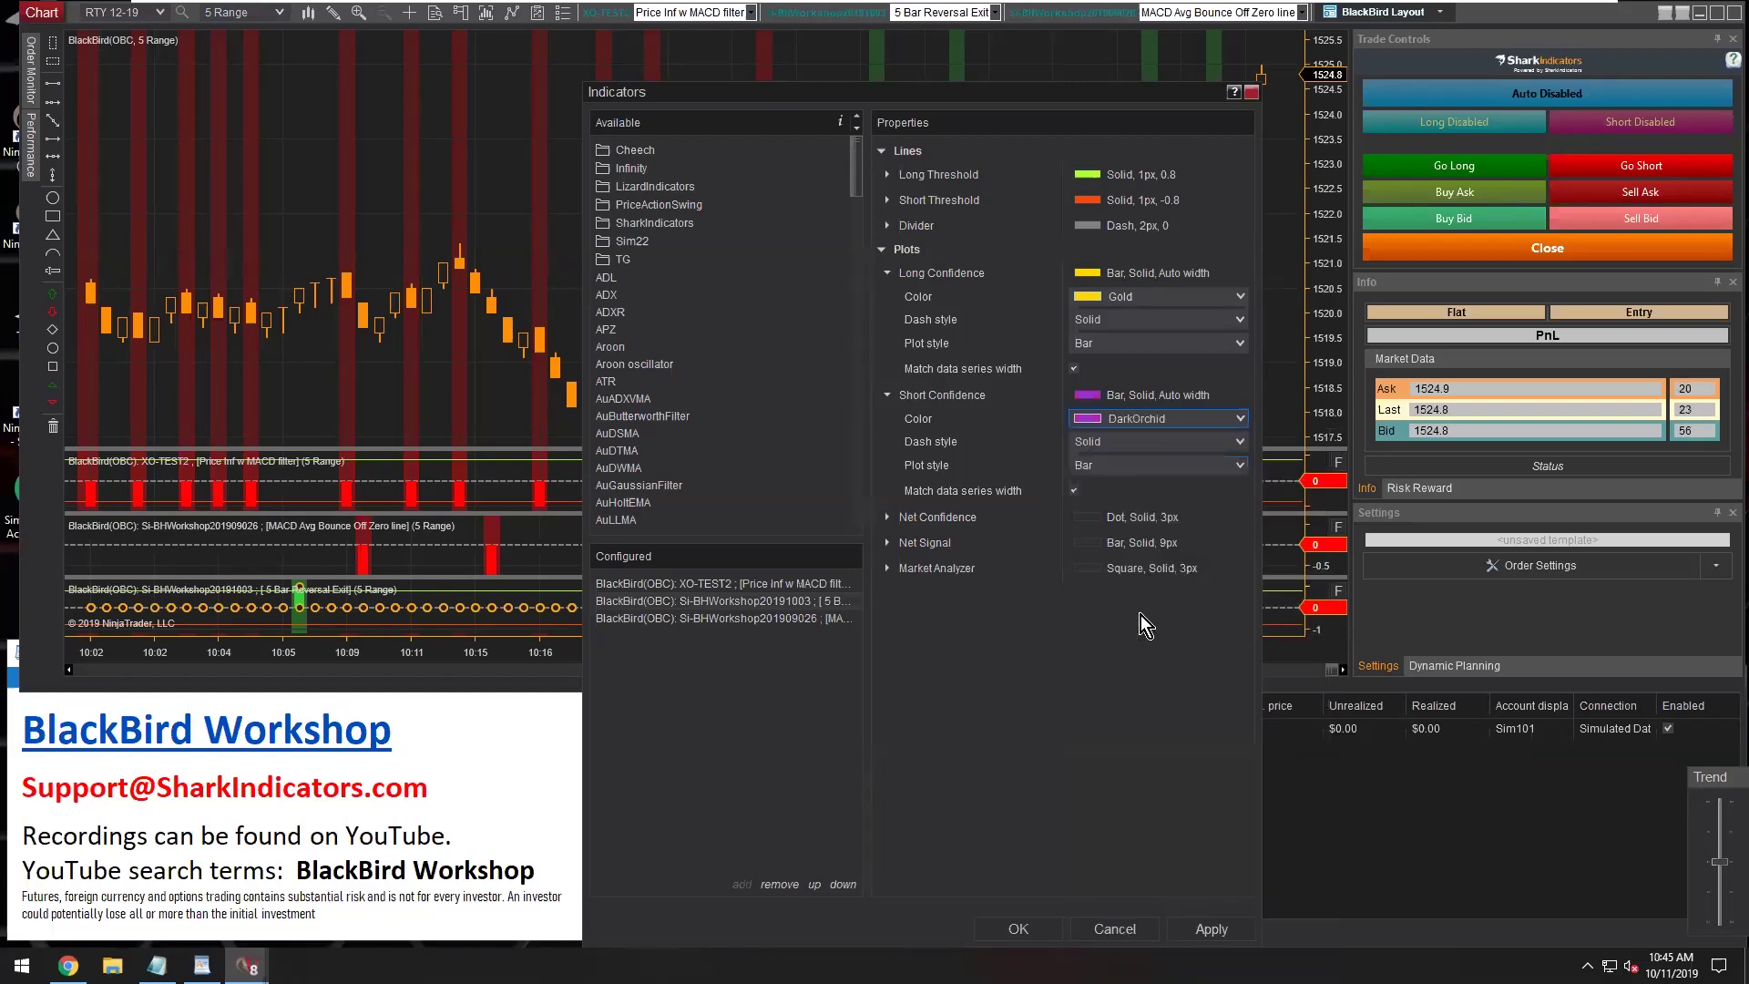
{"action": "left_click", "coordinate": [1017, 928]}
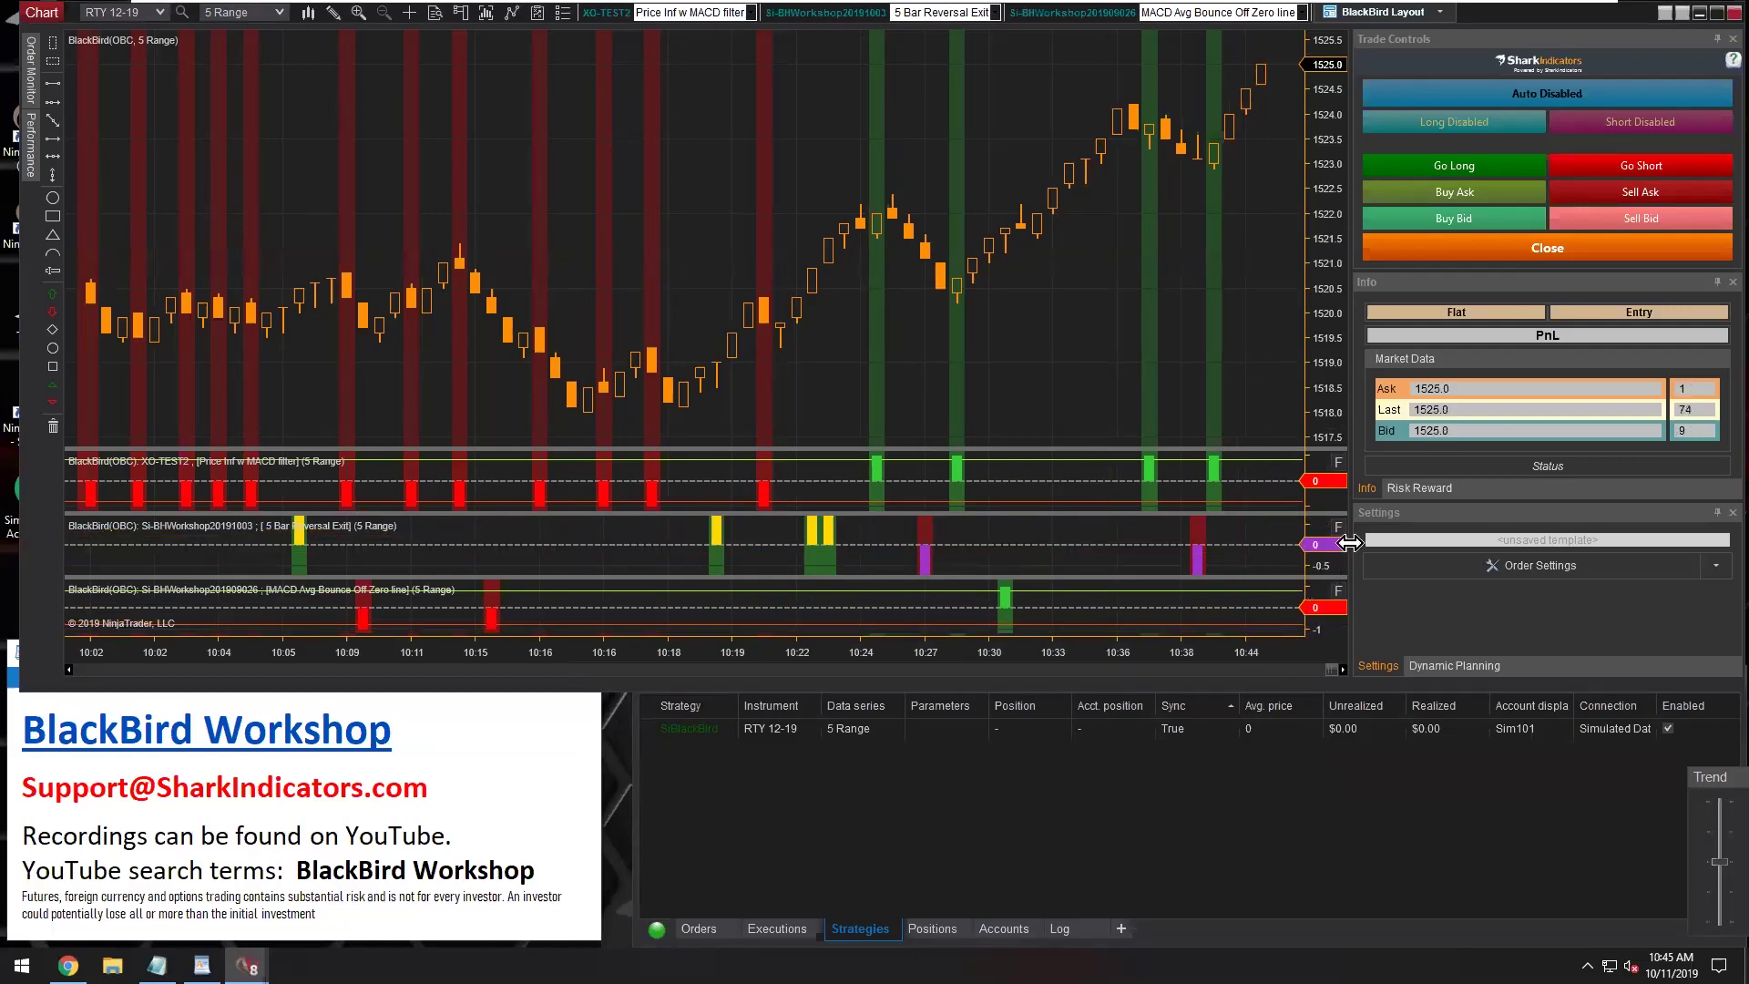
Move the Si-BHWorkshop20191003 panel below the Si-BHWorkshop201909026 panel and shrink its height slightly
{"action": "right_click", "coordinate": [1321, 542]}
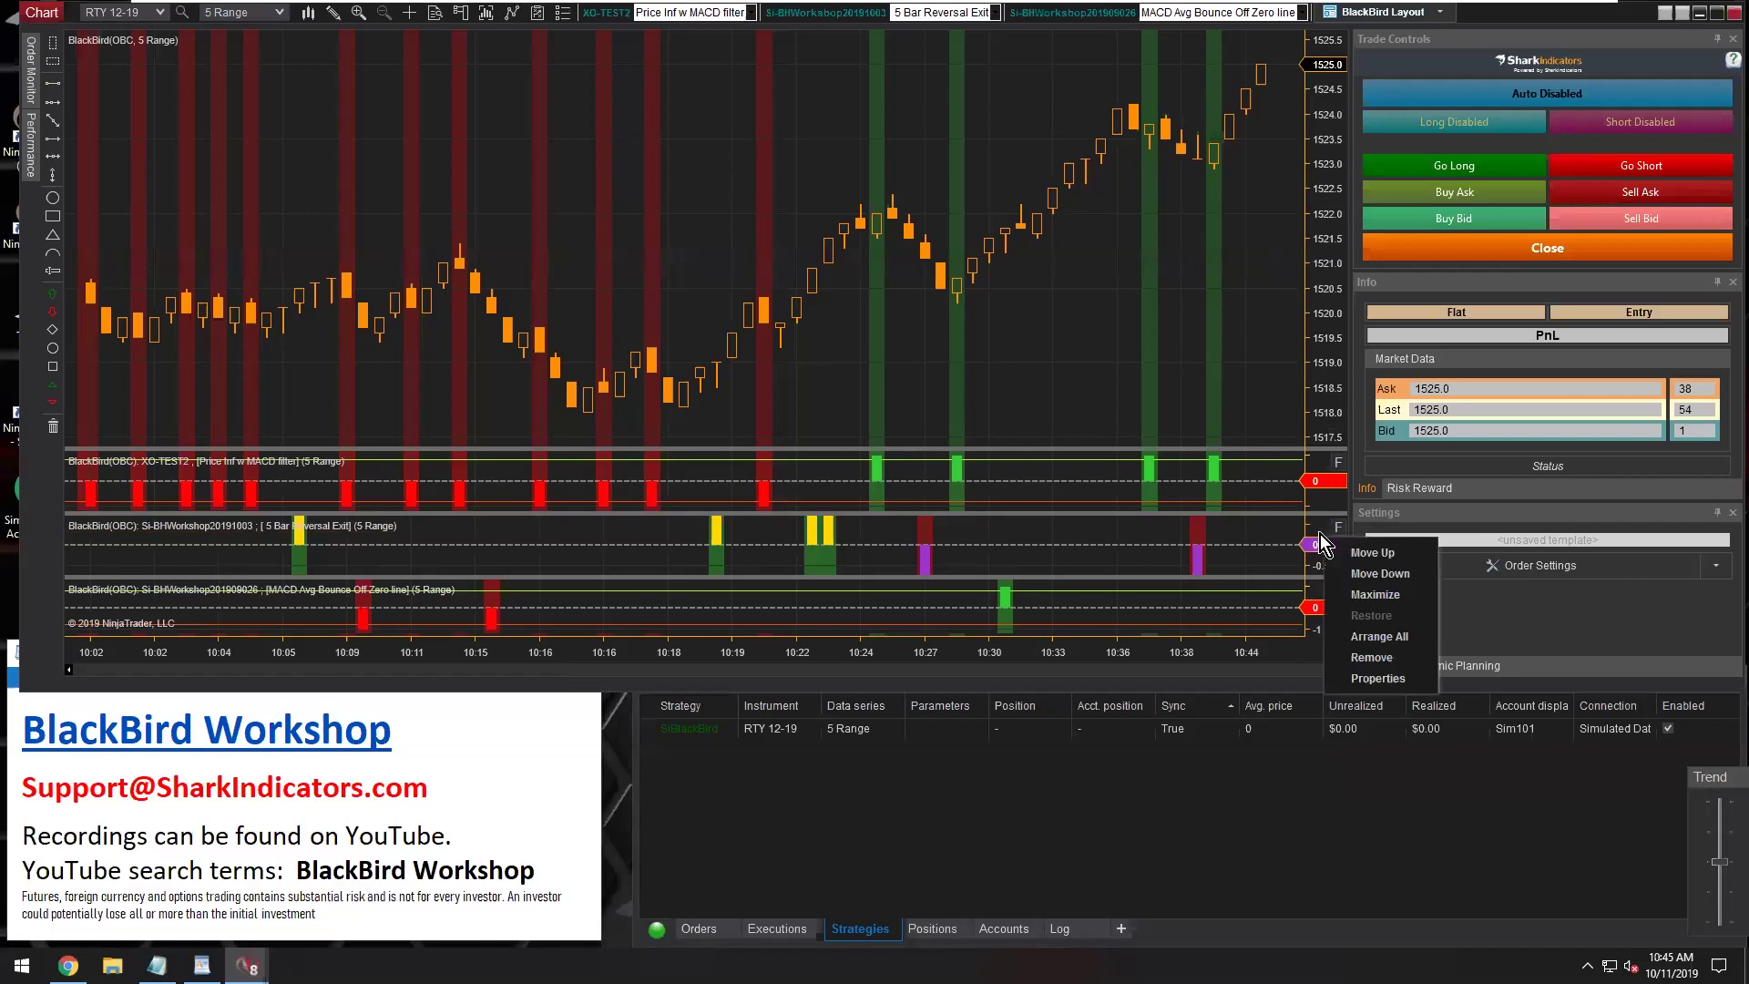
{"action": "left_click", "coordinate": [1368, 578]}
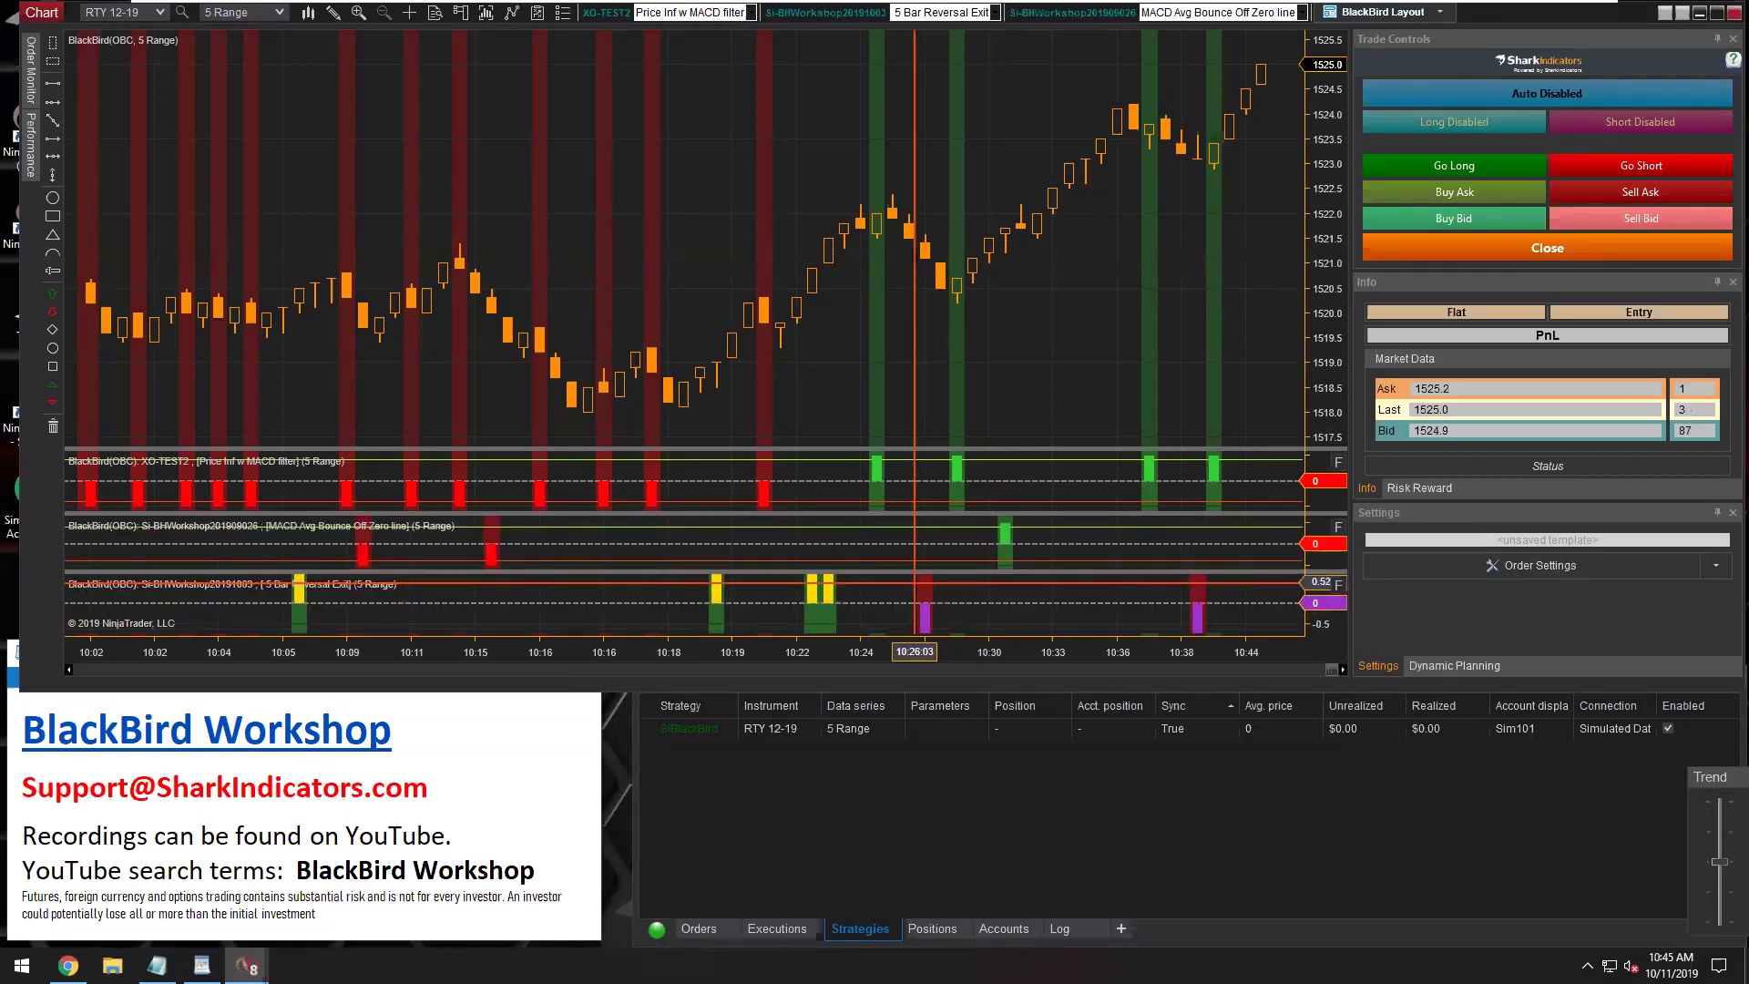
{"action": "left_click_drag", "start_coordinate": [880, 573], "coordinate": [880, 585]}
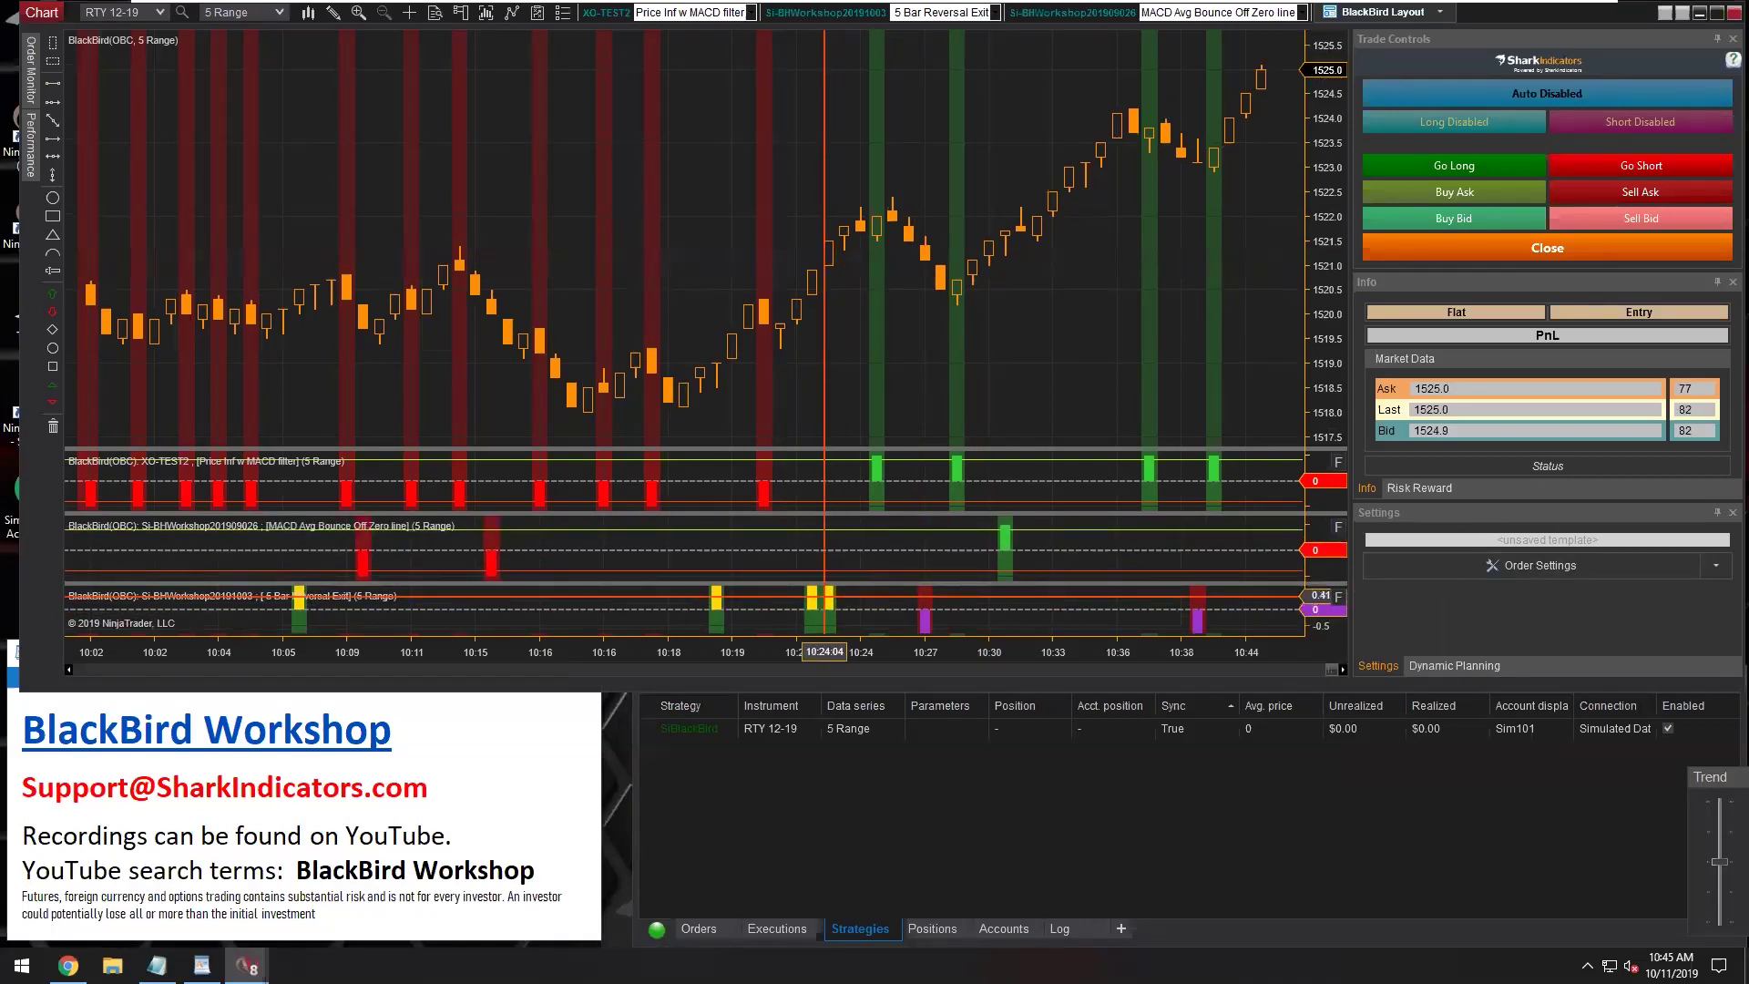